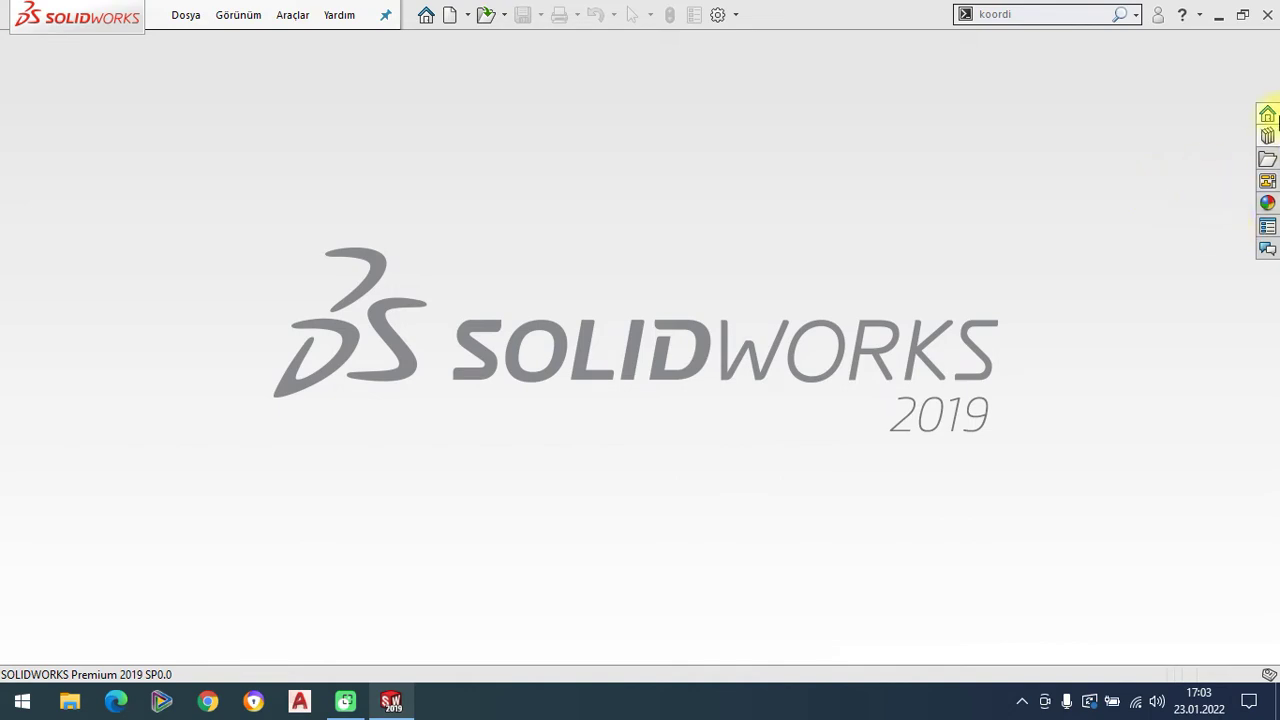
# Create a new empty assembly document without inserting any part
pyautogui.click(186, 15)
pyautogui.click(210, 46)
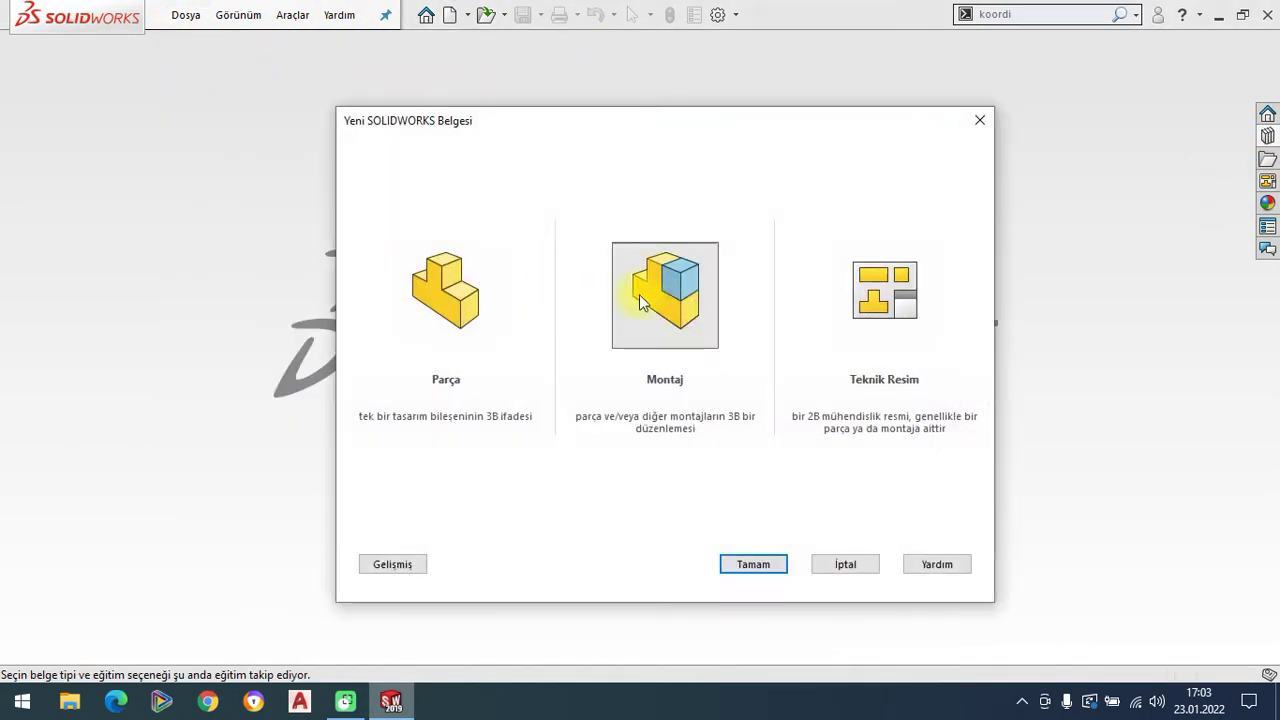
pyautogui.doubleClick(670, 290)
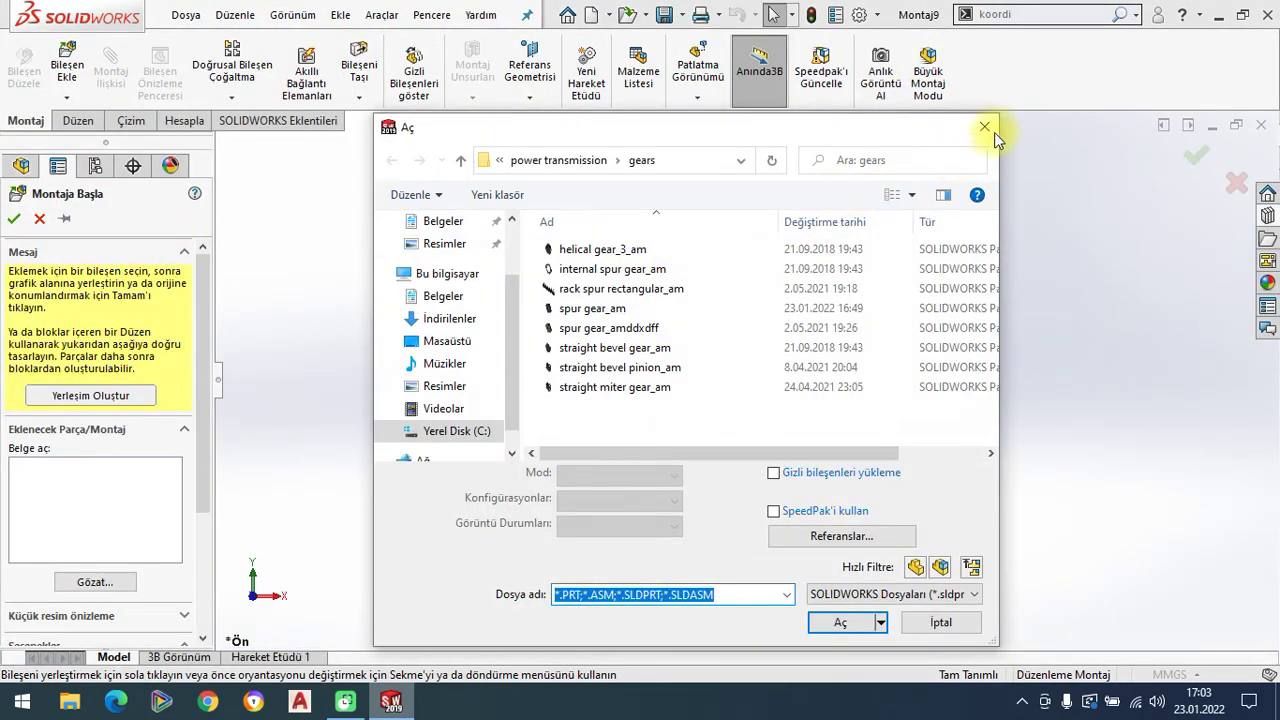
pyautogui.click(987, 132)
pyautogui.click(39, 219)
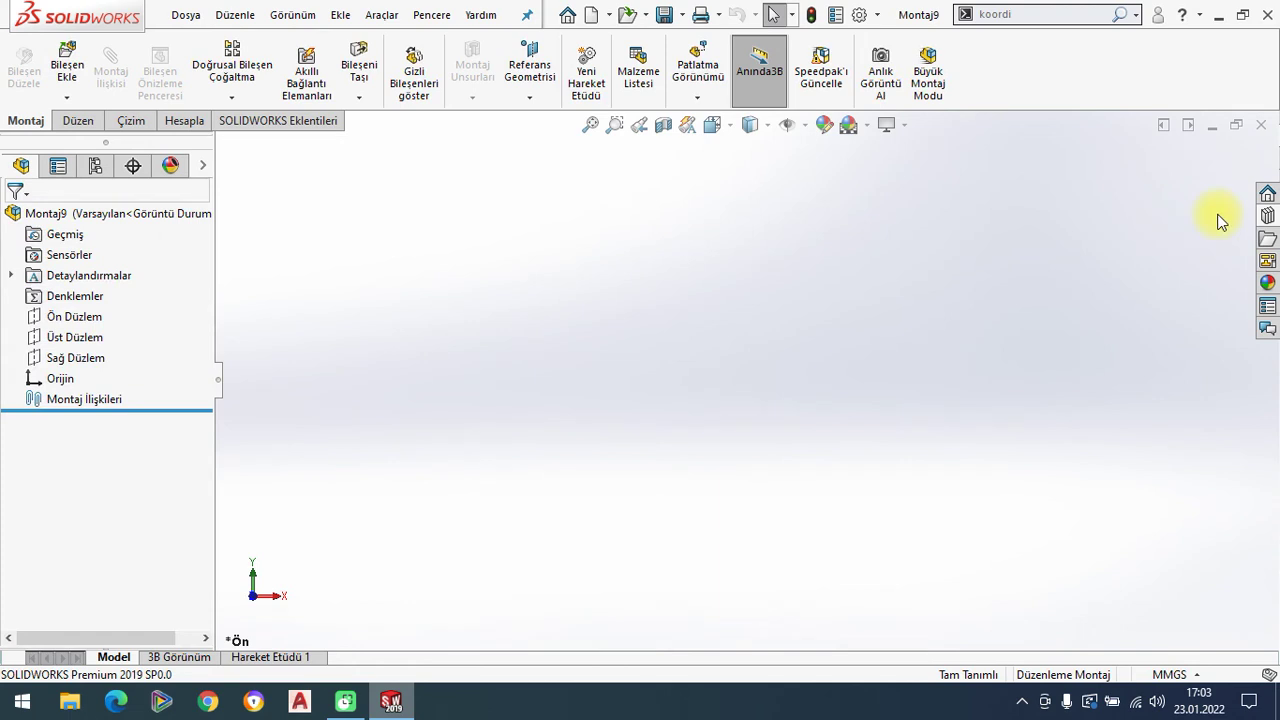
# From Design Library Toolbox ANSI Metrik > Güç Aktarımı > Dişliler, drag a spur gear into the assembly
pyautogui.click(1267, 215)
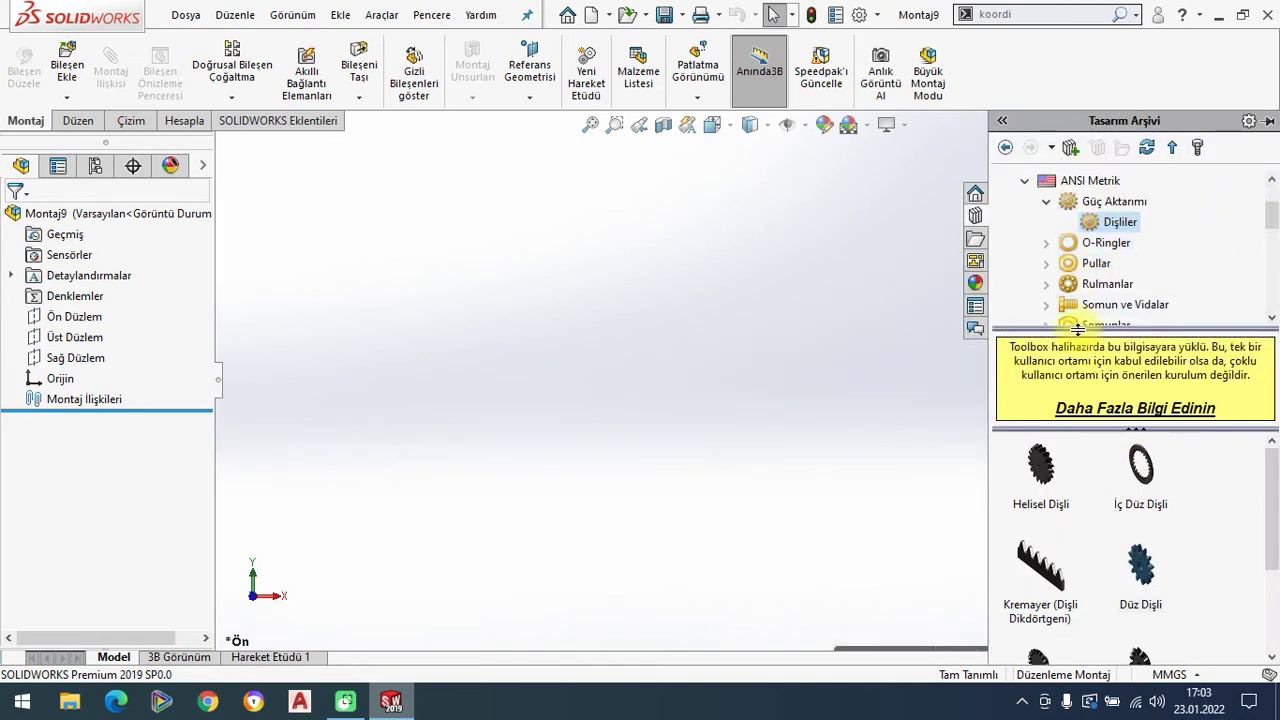
pyautogui.click(1005, 148)
pyautogui.click(1005, 148)
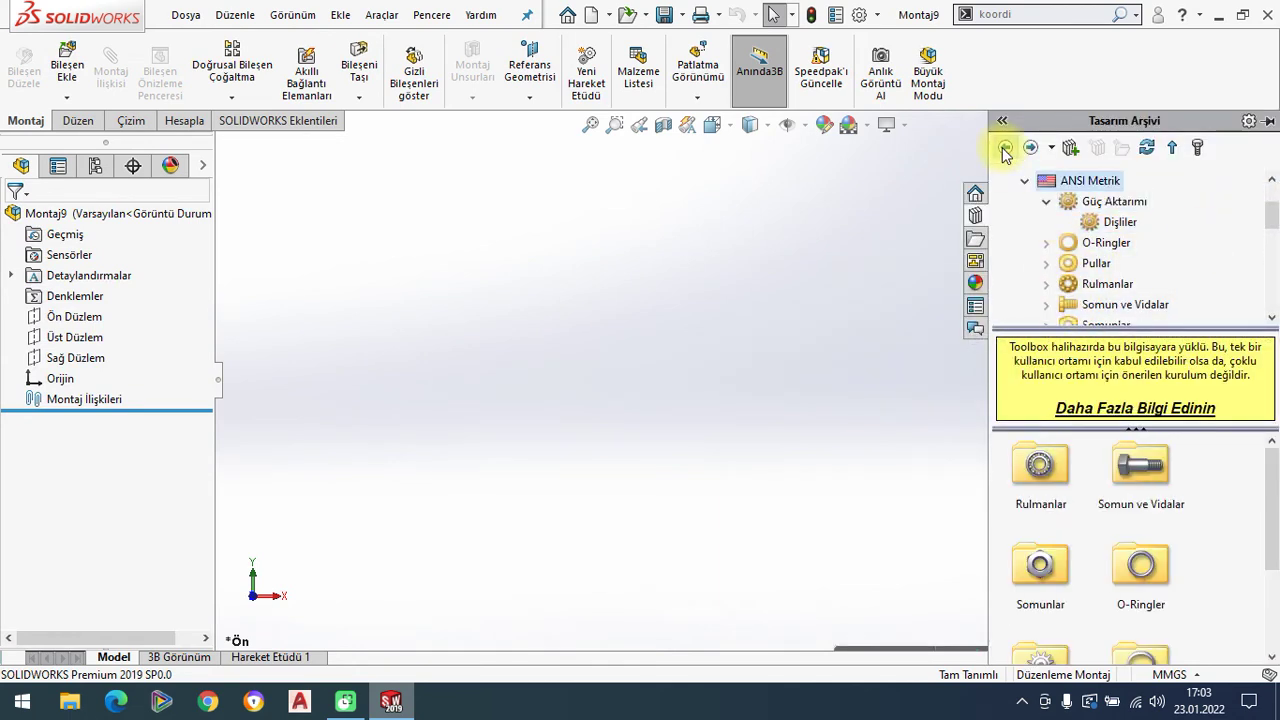
pyautogui.click(1005, 148)
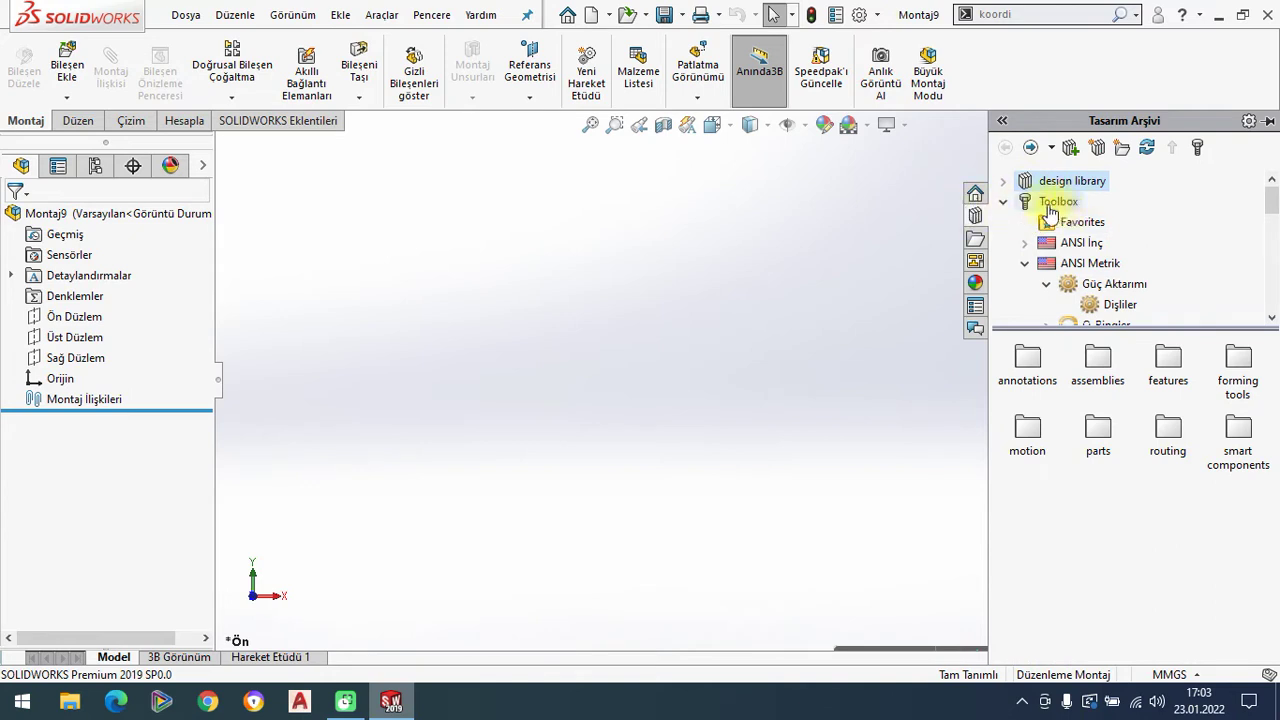
pyautogui.click(1086, 263)
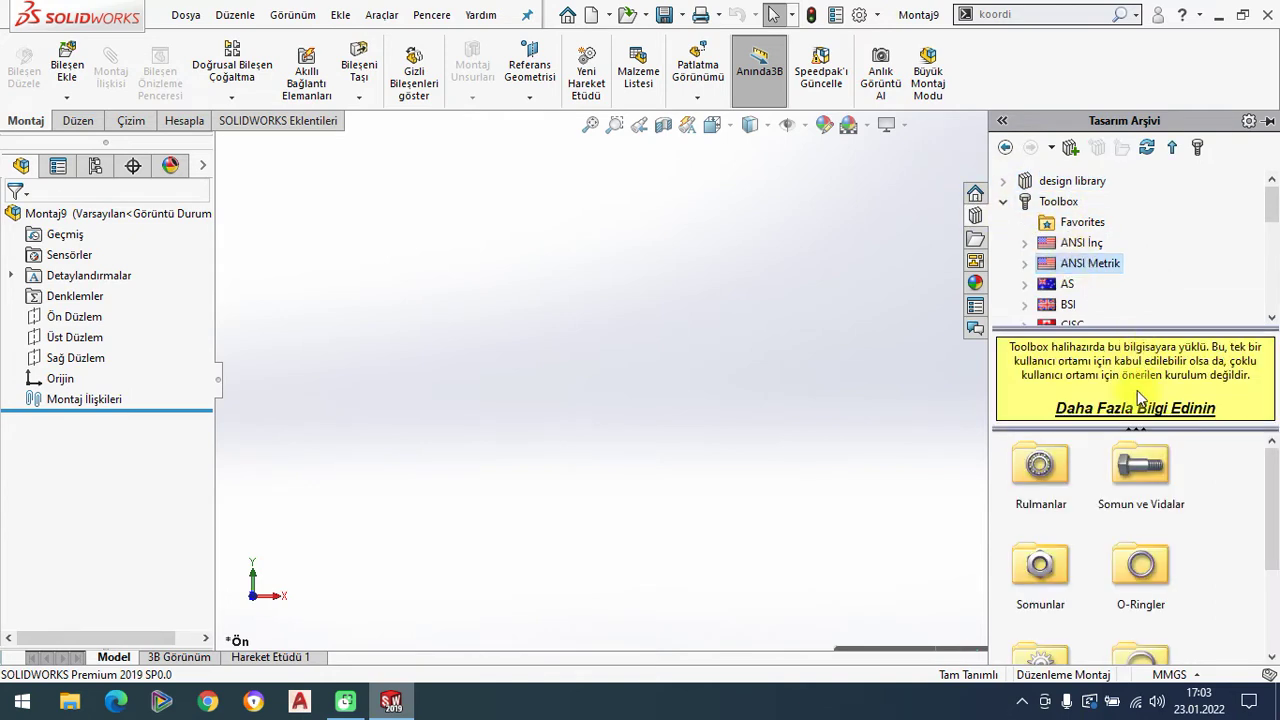
pyautogui.scroll(-2, 1110, 550)
pyautogui.doubleClick(1045, 588)
pyautogui.doubleClick(1042, 478)
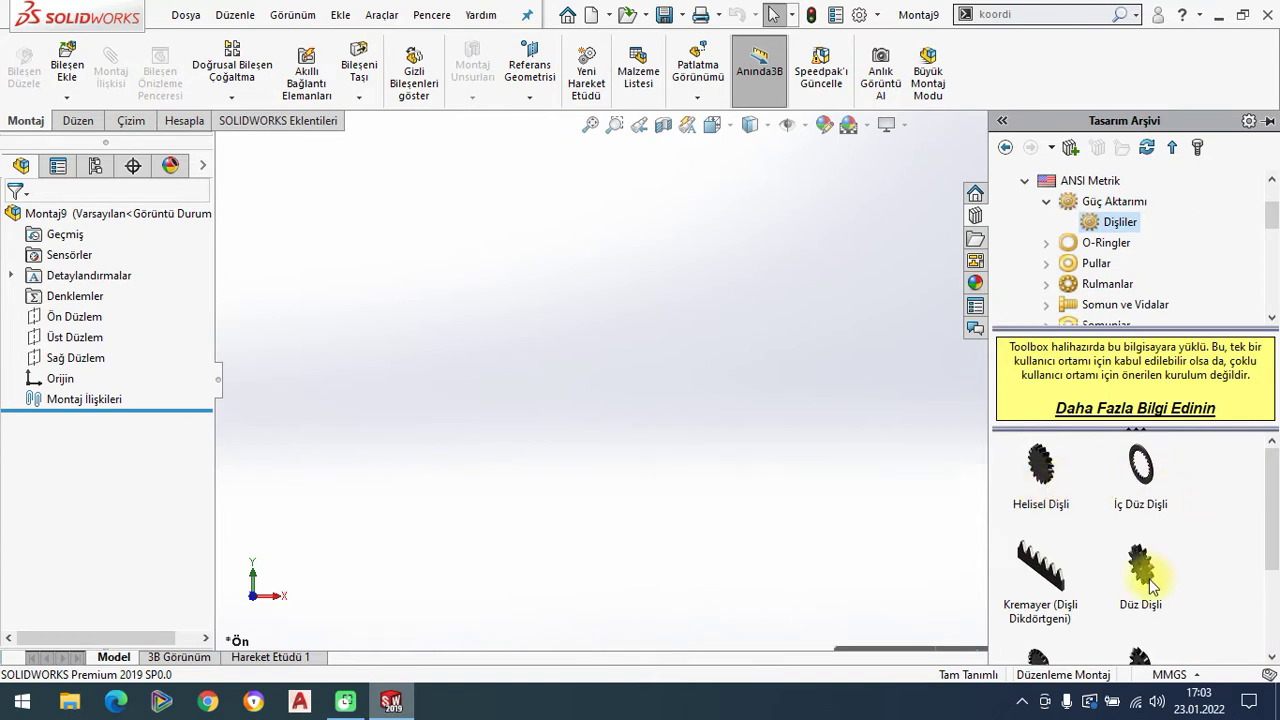
pyautogui.moveTo(1150, 585); pyautogui.dragTo(586, 291)
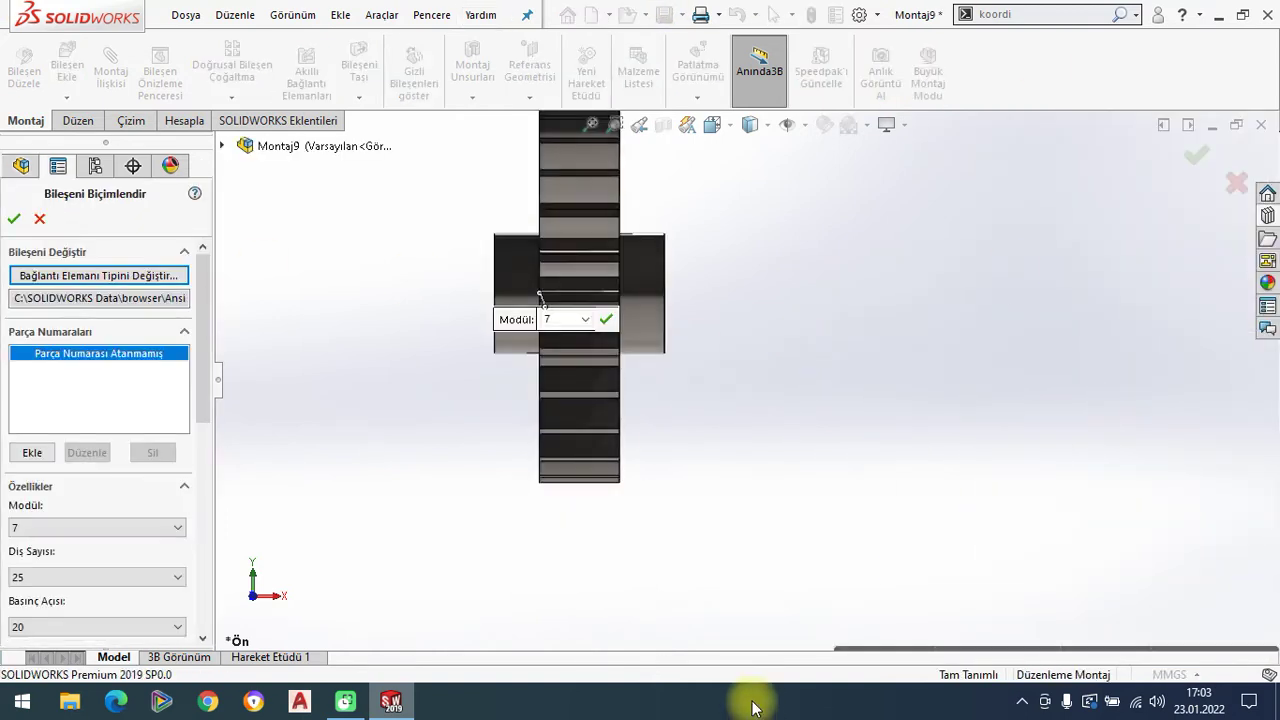
# Check the gear's module 7 and 25 teeth, keeping the 20° pressure angle
pyautogui.moveTo(648, 415); pyautogui.dragTo(651, 286, button='middle')
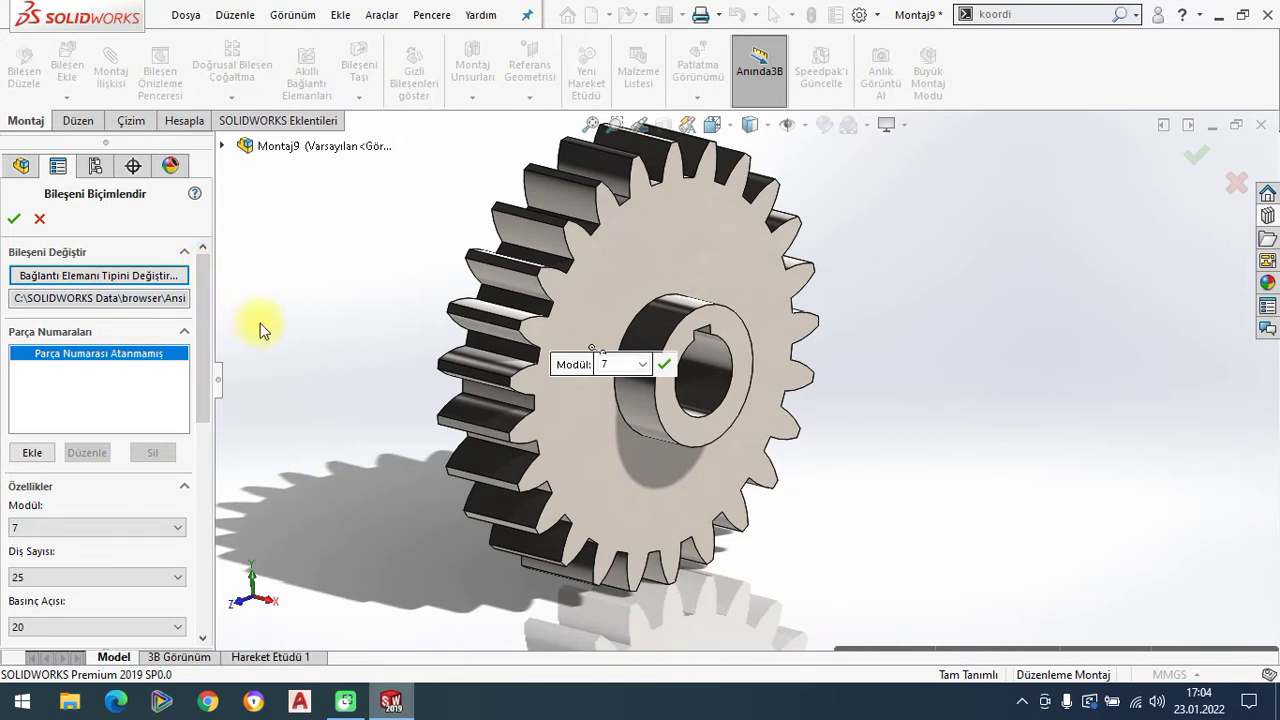
pyautogui.moveTo(203, 324); pyautogui.dragTo(205, 390)
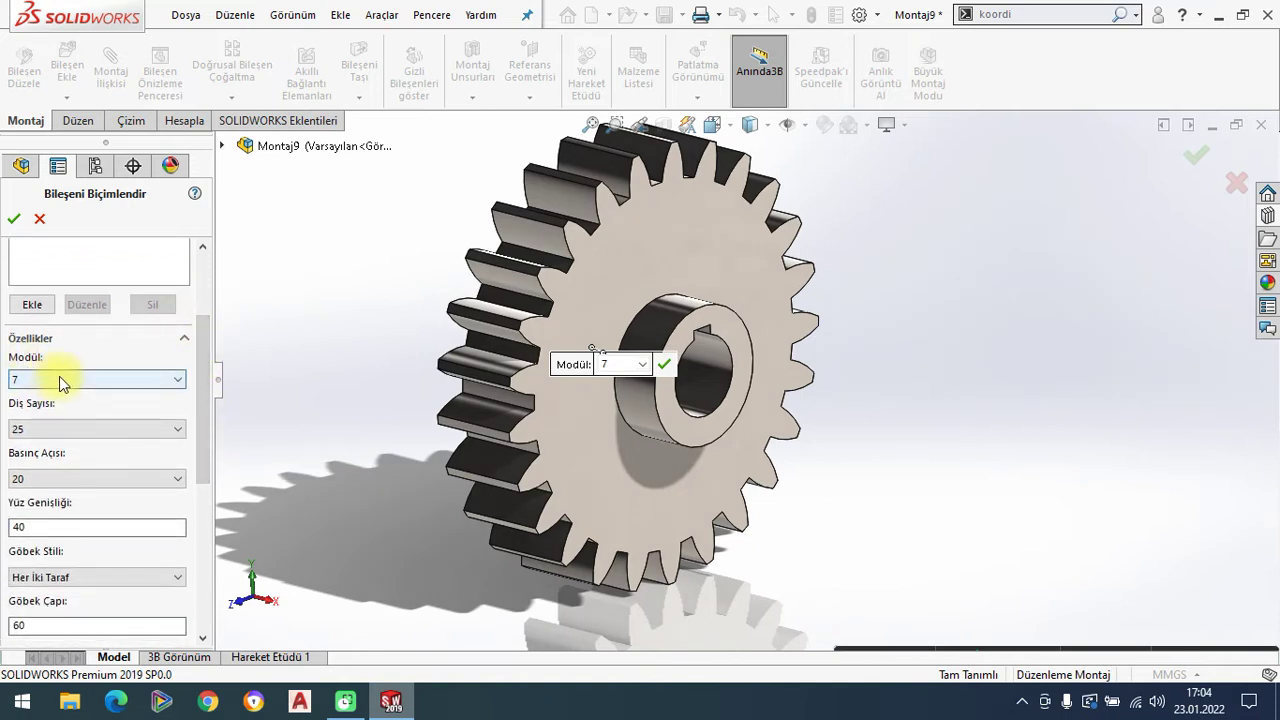
pyautogui.moveTo(200, 371)
pyautogui.mouseDown()
pyautogui.moveTo(200, 408)
pyautogui.moveTo(200, 392)
pyautogui.mouseUp()
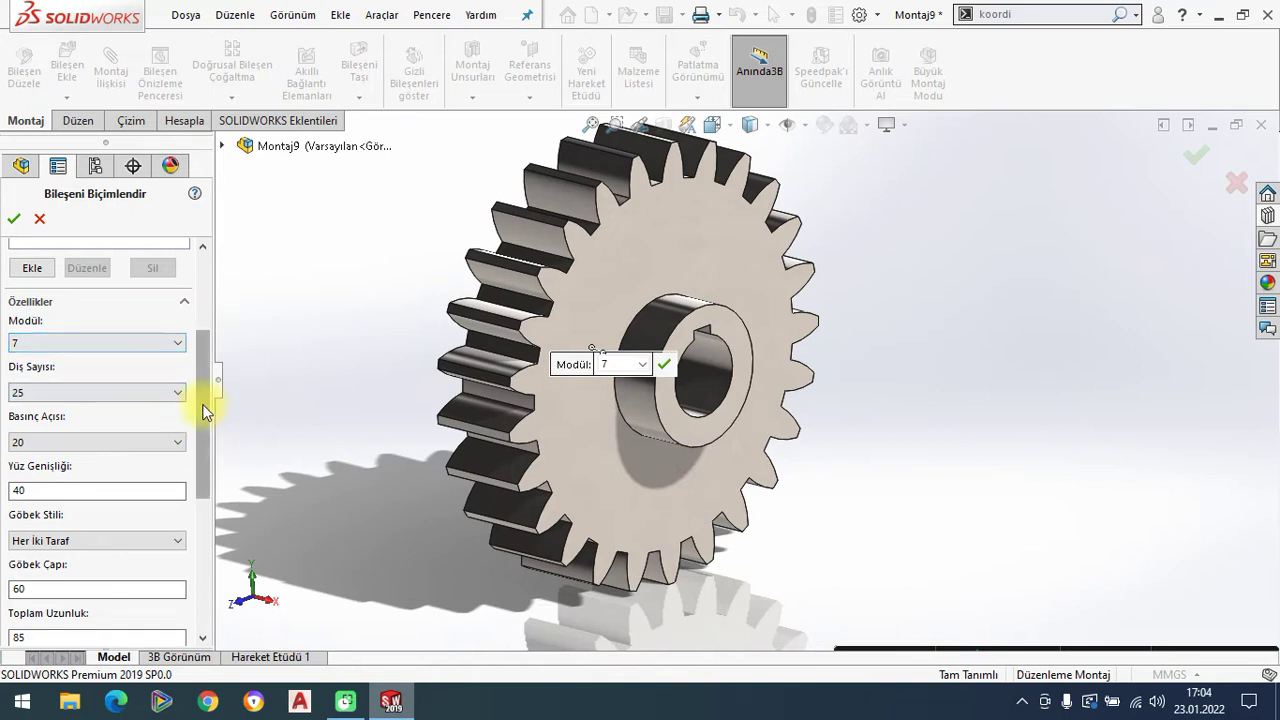
pyautogui.moveTo(204, 400); pyautogui.dragTo(204, 422)
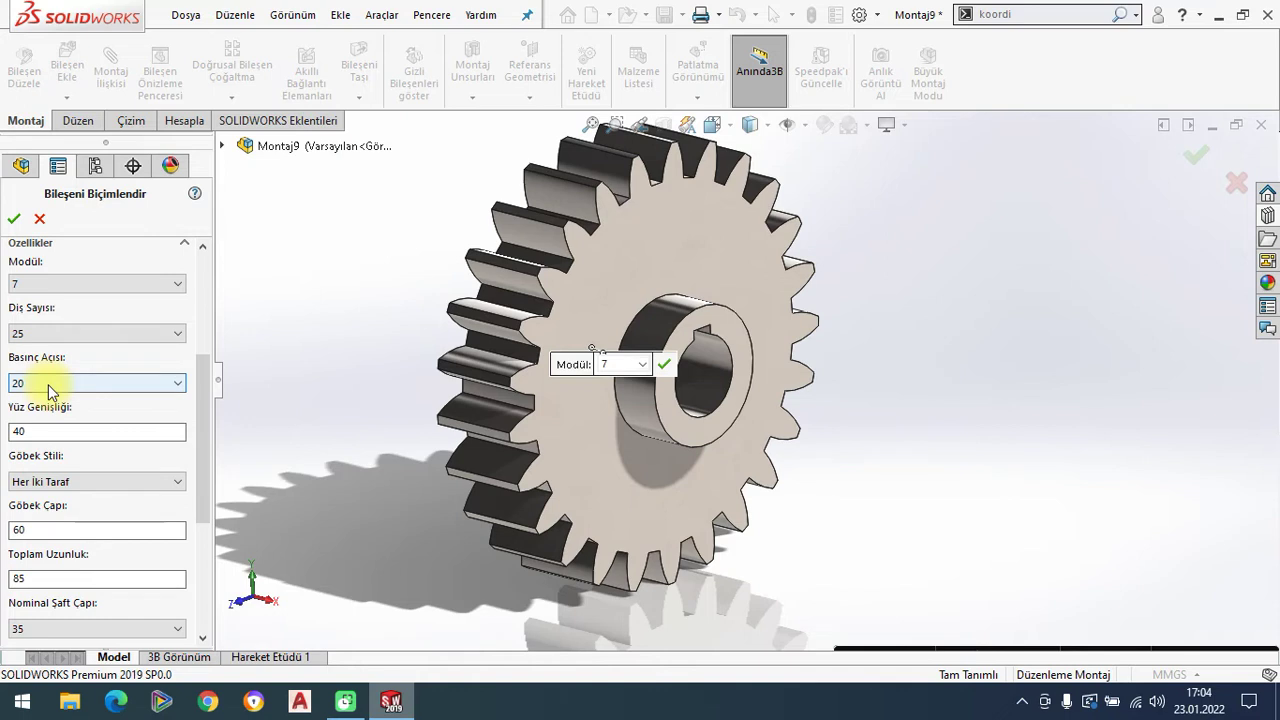
pyautogui.click(48, 384)
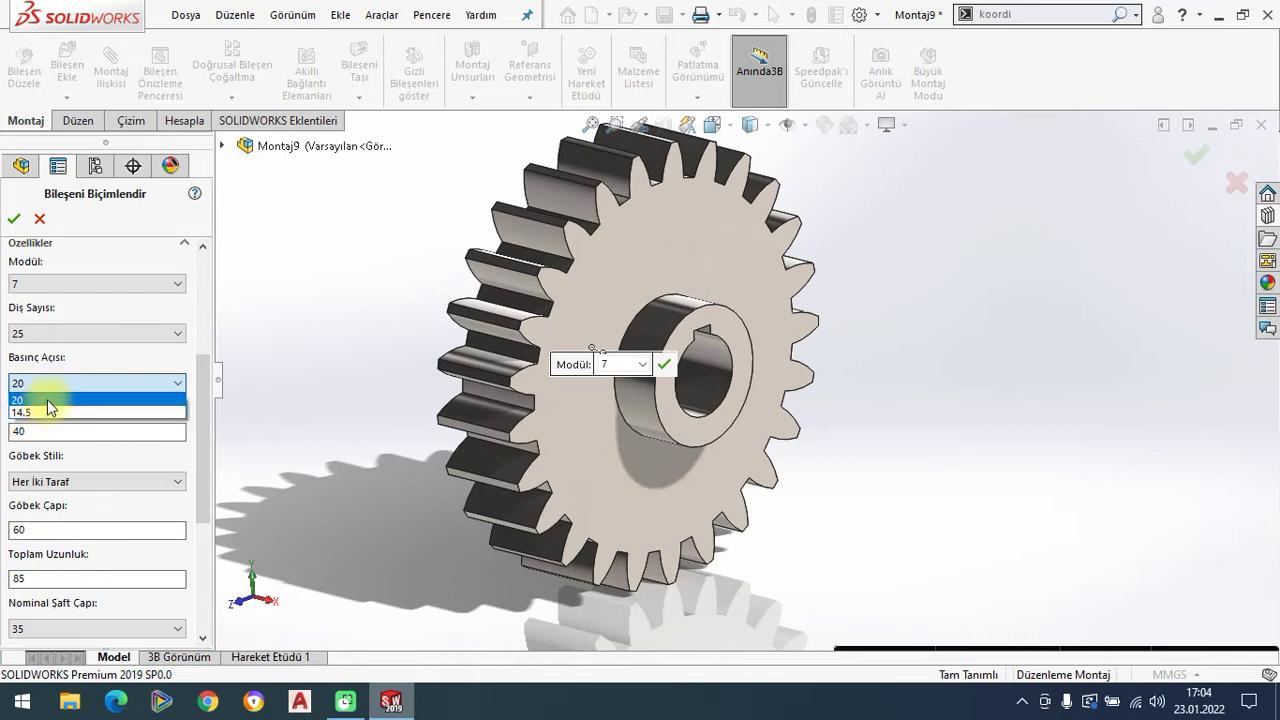
pyautogui.click(45, 398)
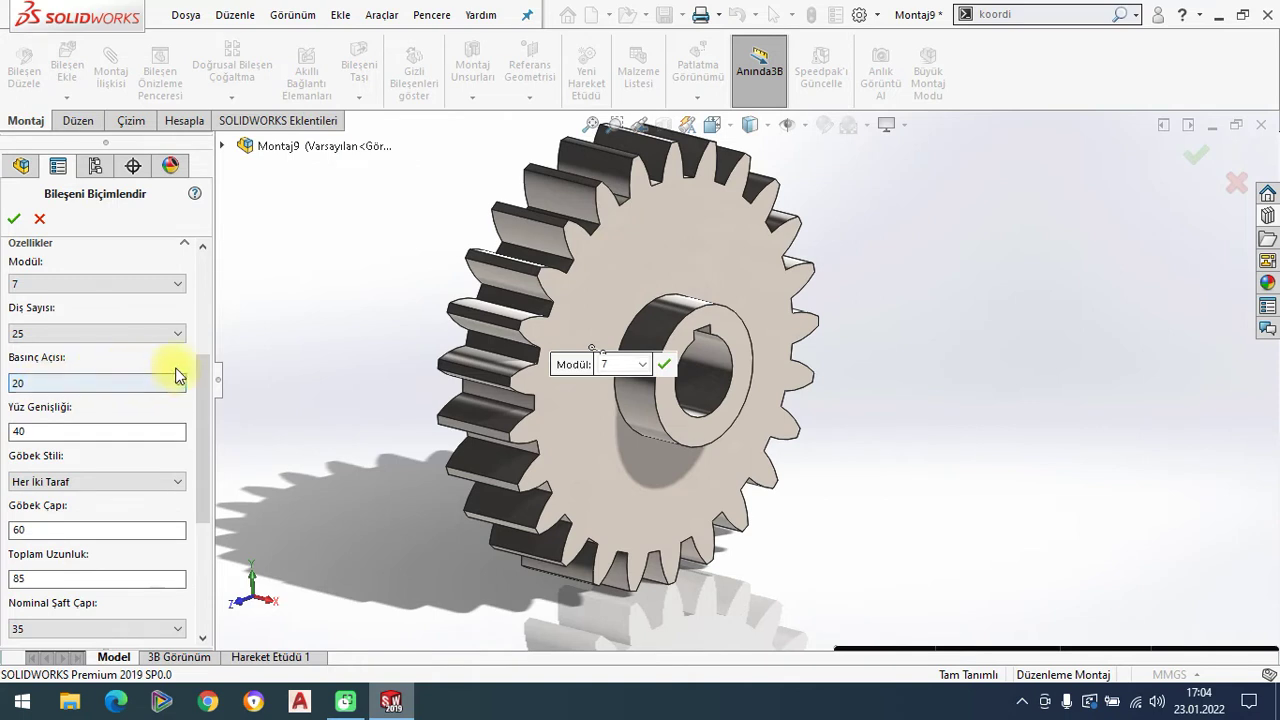
# Review the spur gear's face width of 40 in the Configure Component panel
pyautogui.moveTo(206, 366); pyautogui.dragTo(204, 410)
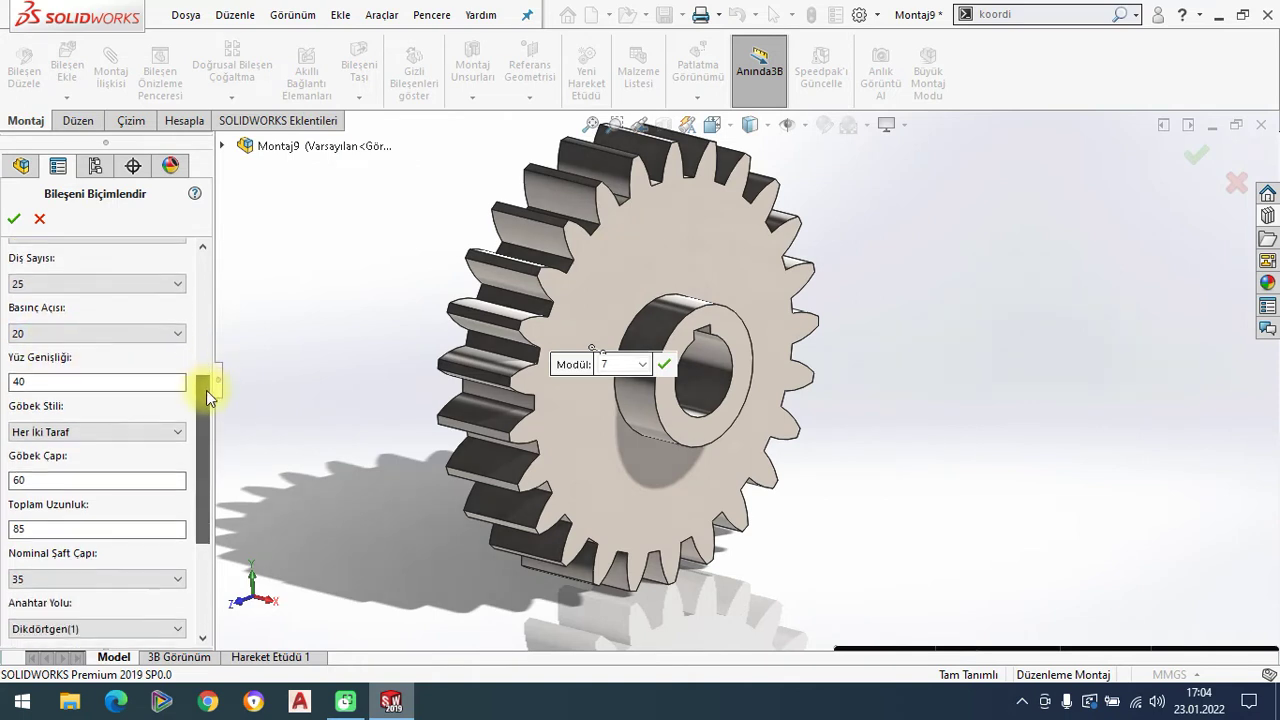
pyautogui.doubleClick(20, 326)
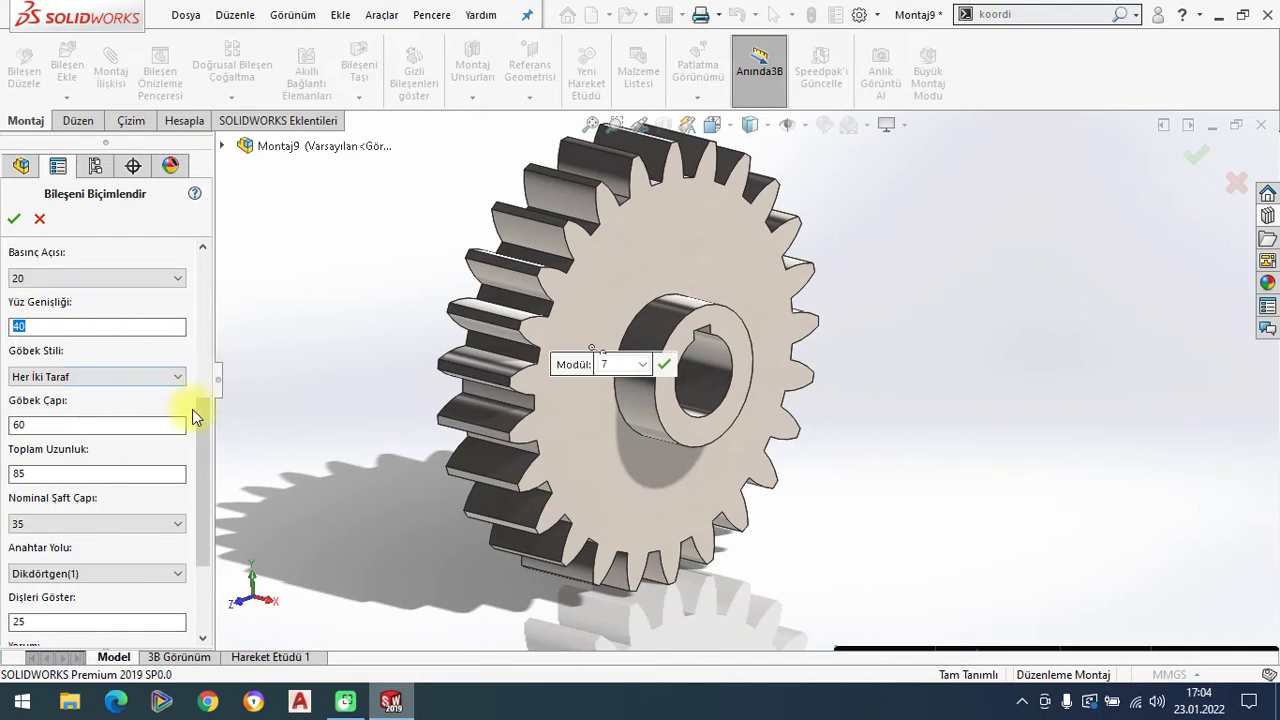
pyautogui.moveTo(200, 426); pyautogui.dragTo(205, 410)
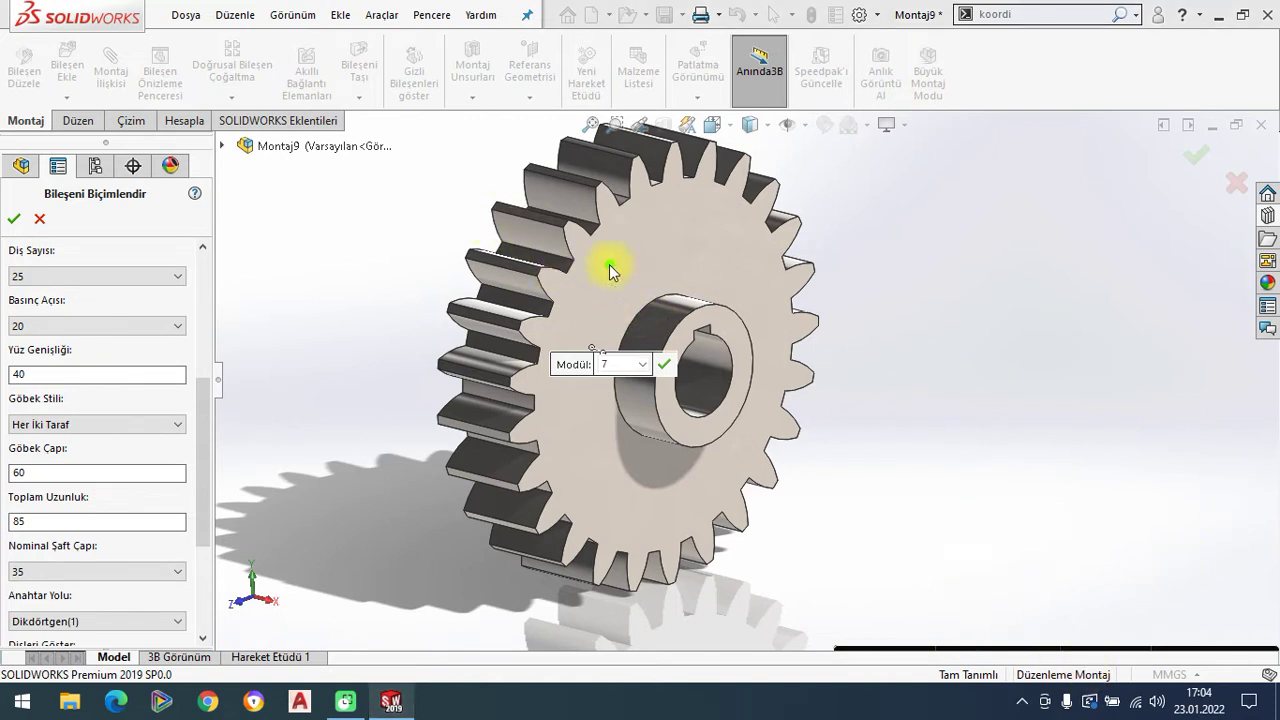
pyautogui.click(542, 276)
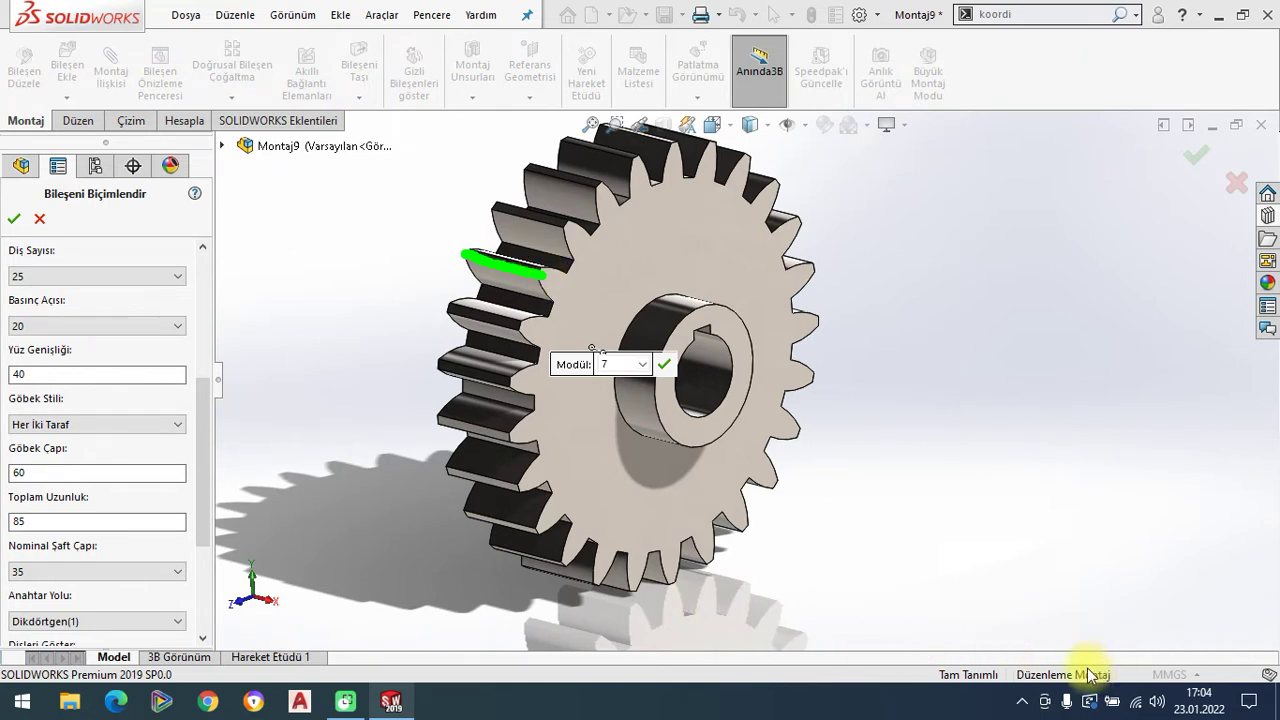
pyautogui.moveTo(16, 374)
pyautogui.mouseDown()
pyautogui.moveTo(174, 373)
pyautogui.moveTo(201, 418)
pyautogui.mouseUp()
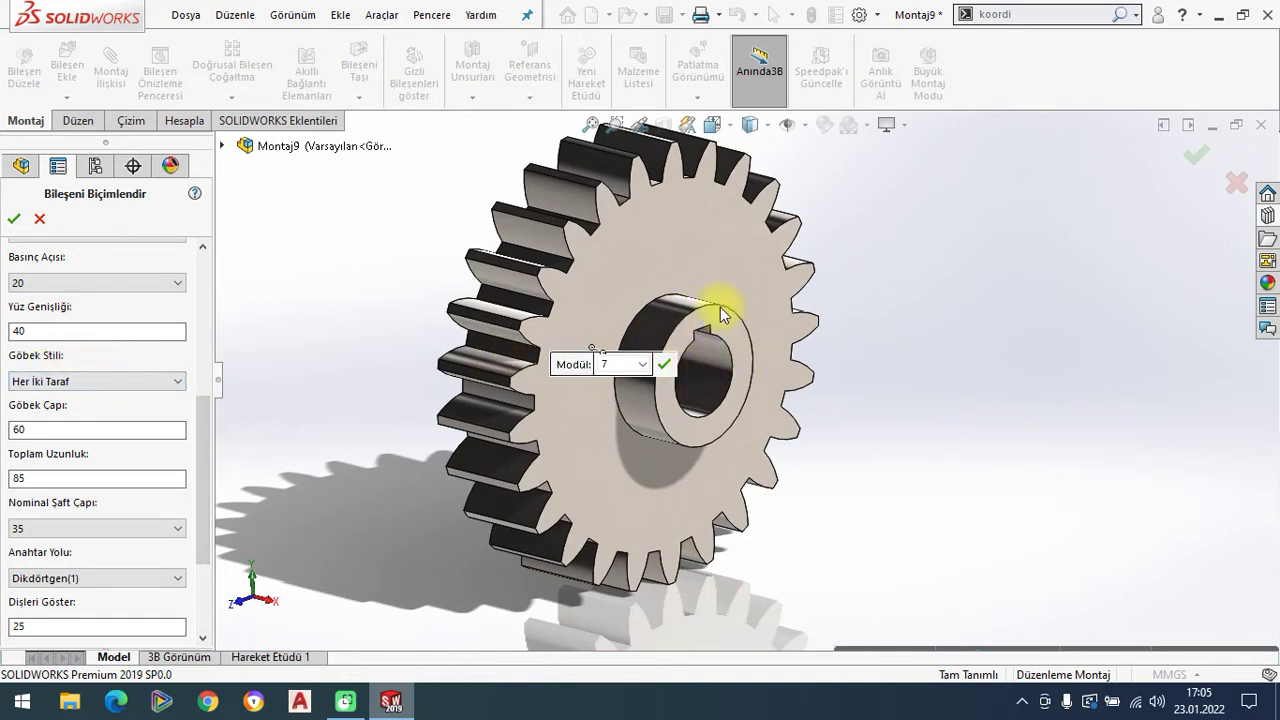
# Try one-sided and no-hub styles, then settle on a hub on both sides
pyautogui.click(30, 384)
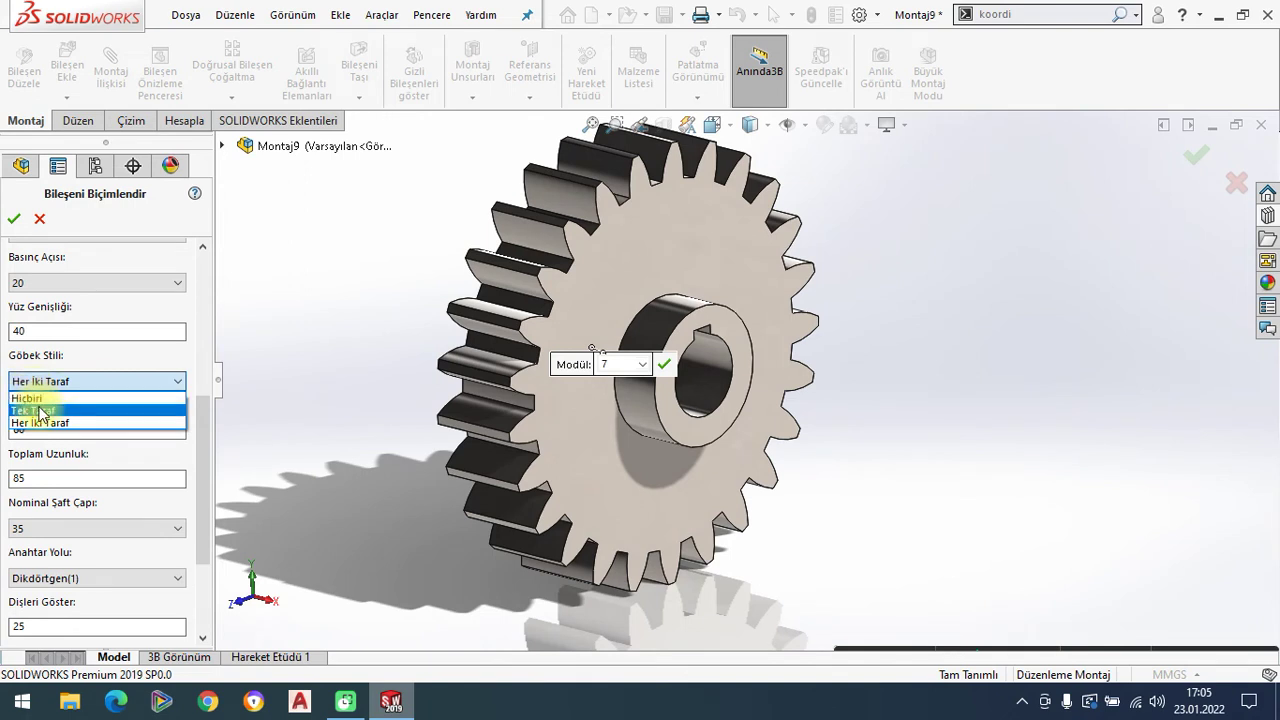
pyautogui.click(40, 411)
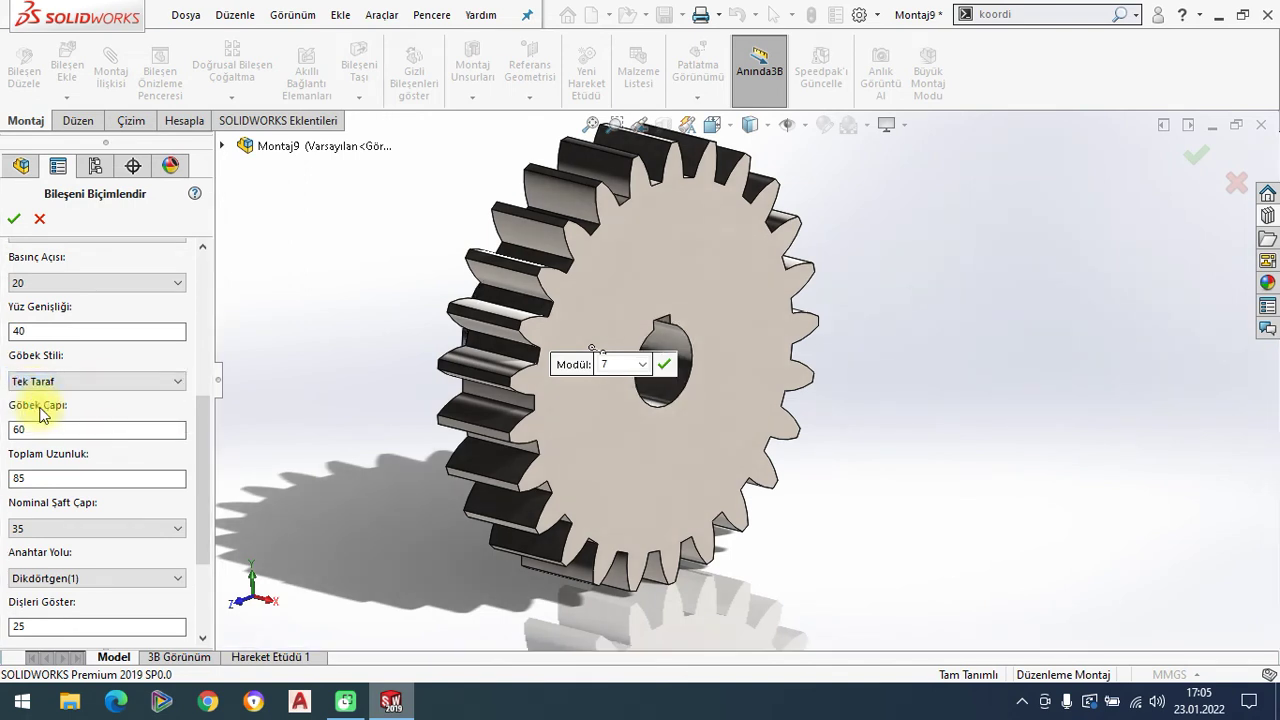
pyautogui.click(30, 381)
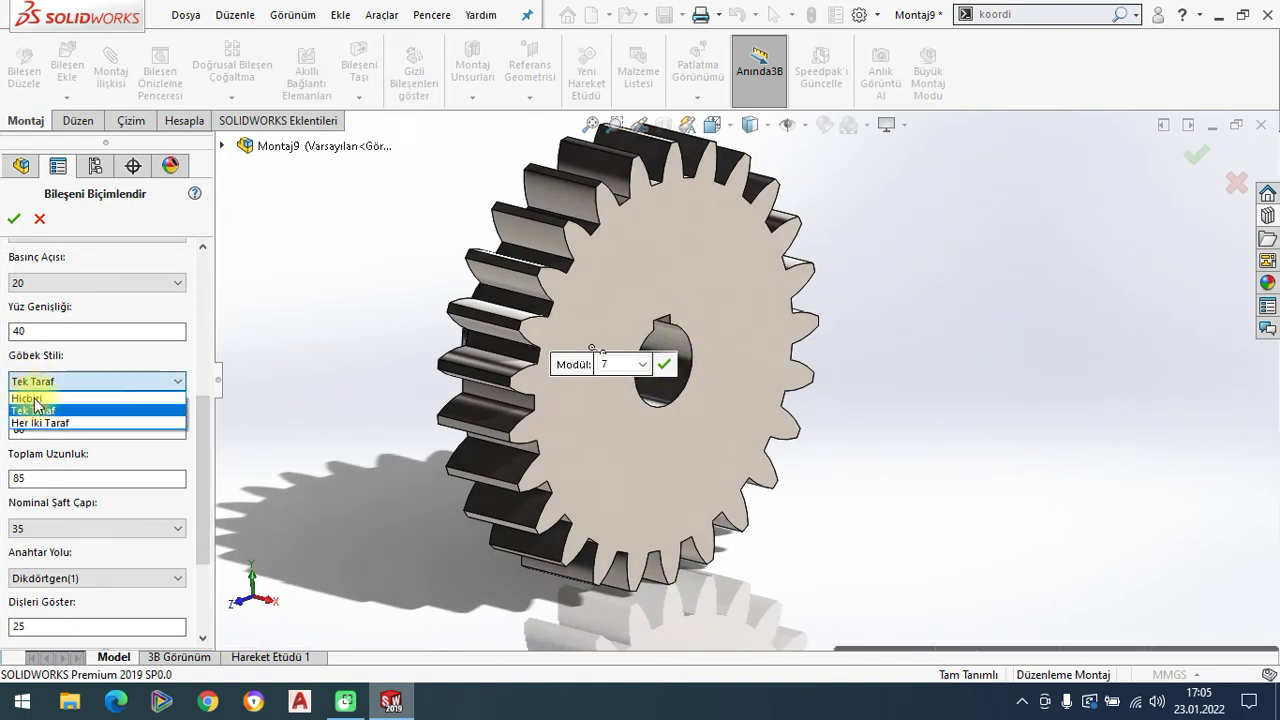
pyautogui.click(27, 398)
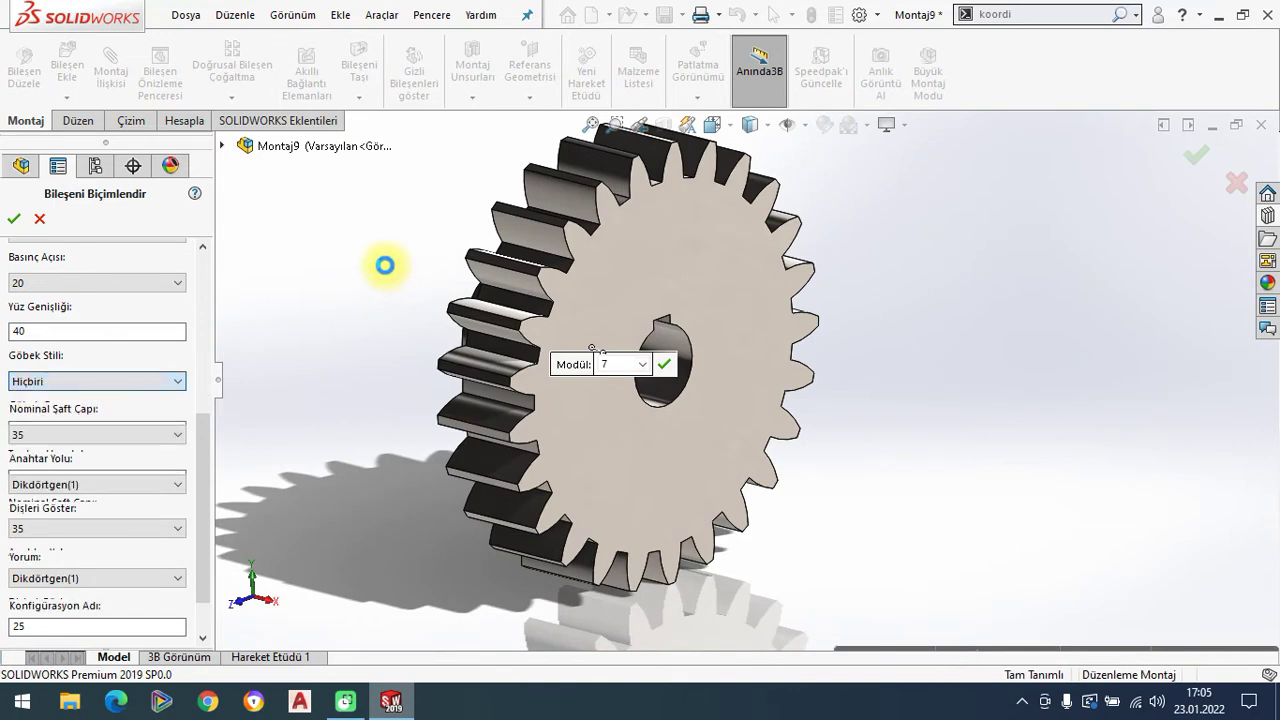
pyautogui.moveTo(385, 266)
pyautogui.mouseDown(button='middle')
pyautogui.moveTo(491, 314)
pyautogui.moveTo(359, 301)
pyautogui.mouseUp(button='middle')
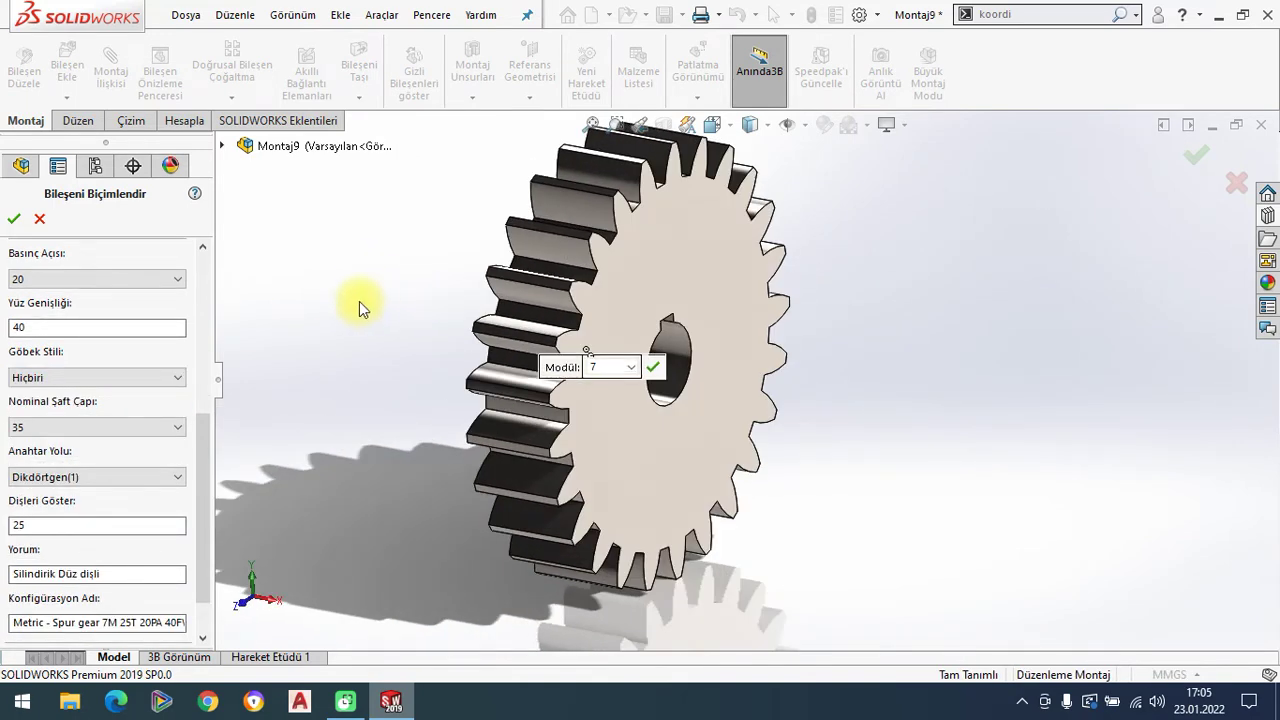
pyautogui.click(60, 379)
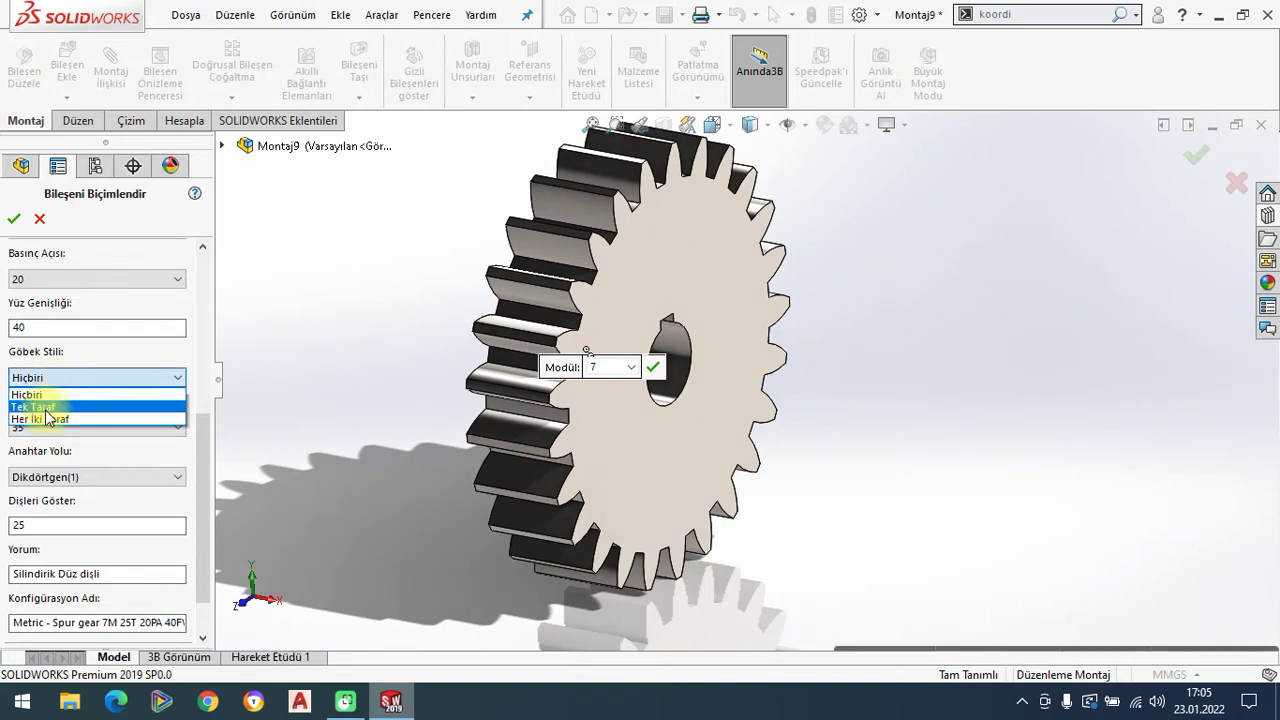
pyautogui.click(46, 419)
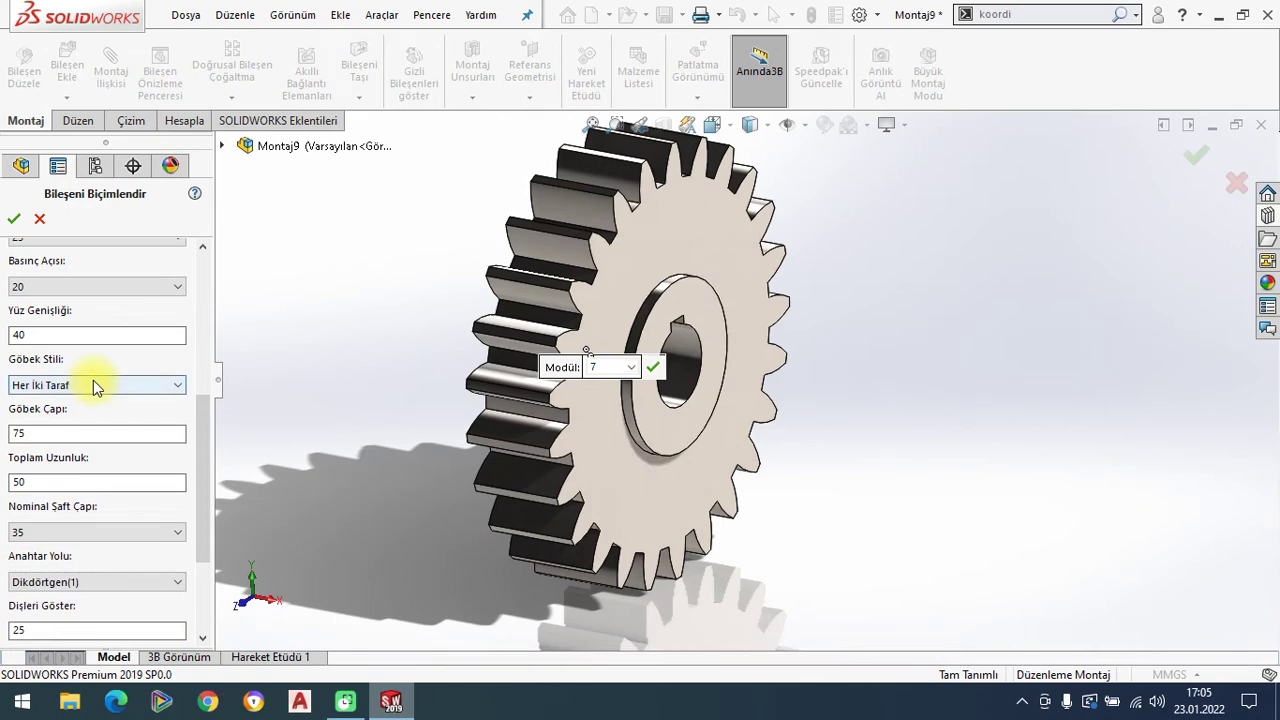
pyautogui.moveTo(305, 365)
pyautogui.mouseDown(button='middle')
pyautogui.moveTo(337, 363)
pyautogui.moveTo(329, 380)
pyautogui.mouseUp(button='middle')
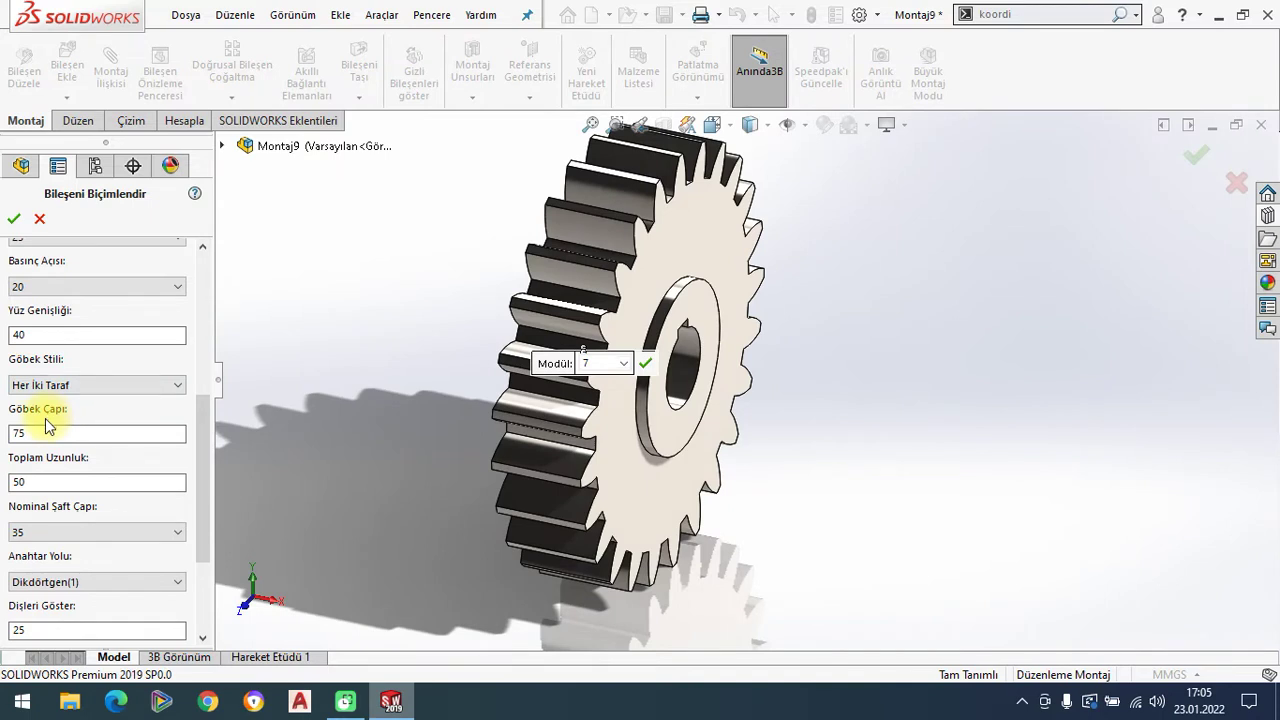
# Set Göbek Çapı to 60 and Toplam Uzunluk to 85, keeping Nominal Şaft Çapı 35
pyautogui.click(46, 433)
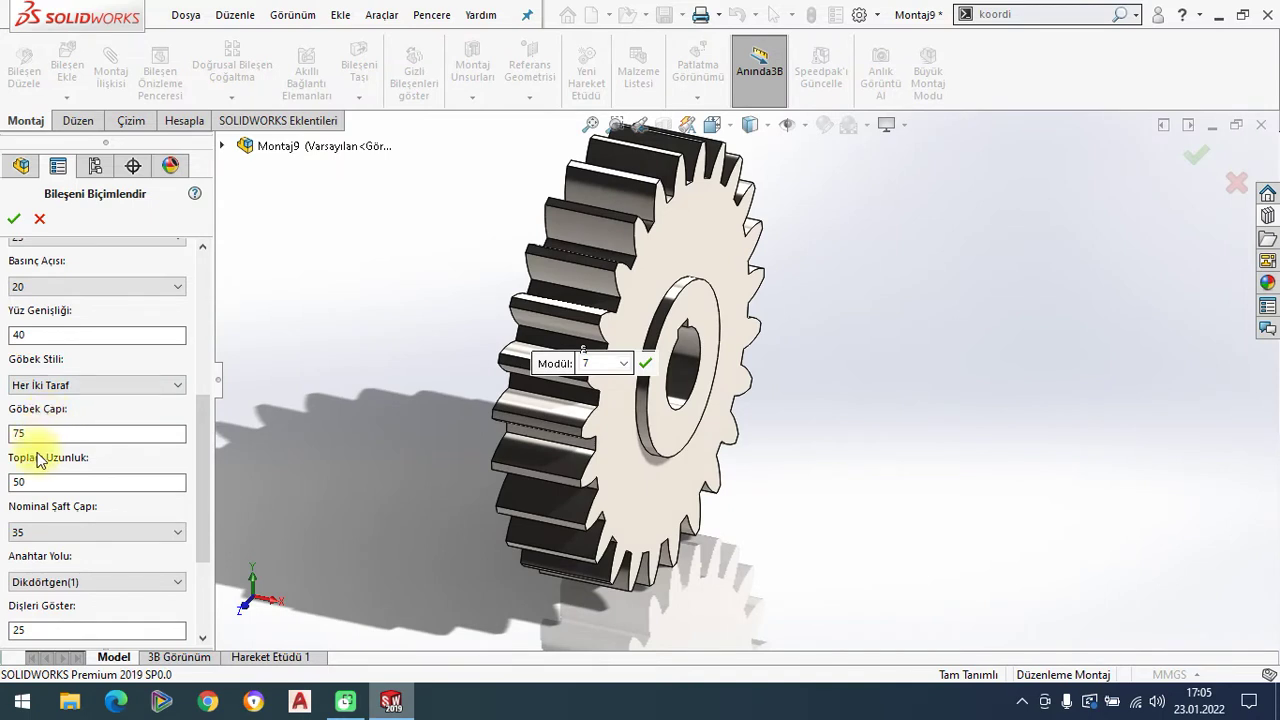
pyautogui.press('BackSpace')
pyautogui.press('BackSpace')
pyautogui.write('60')
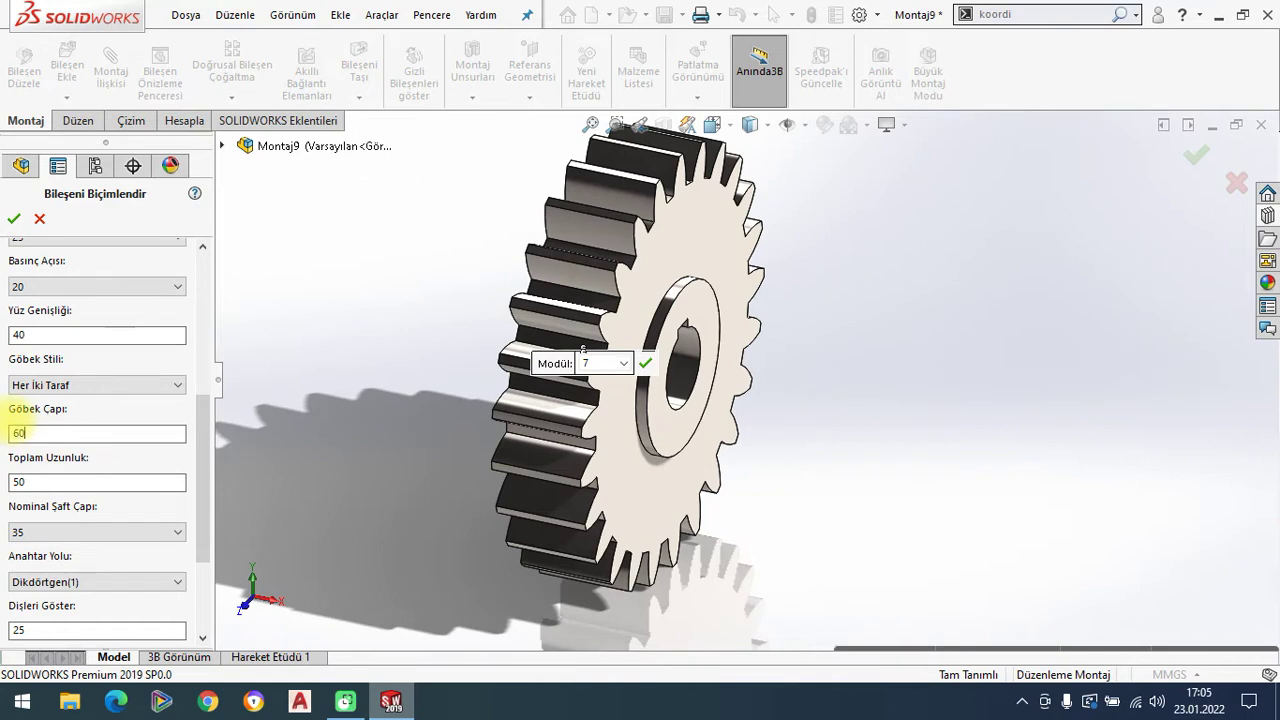
pyautogui.click(36, 480)
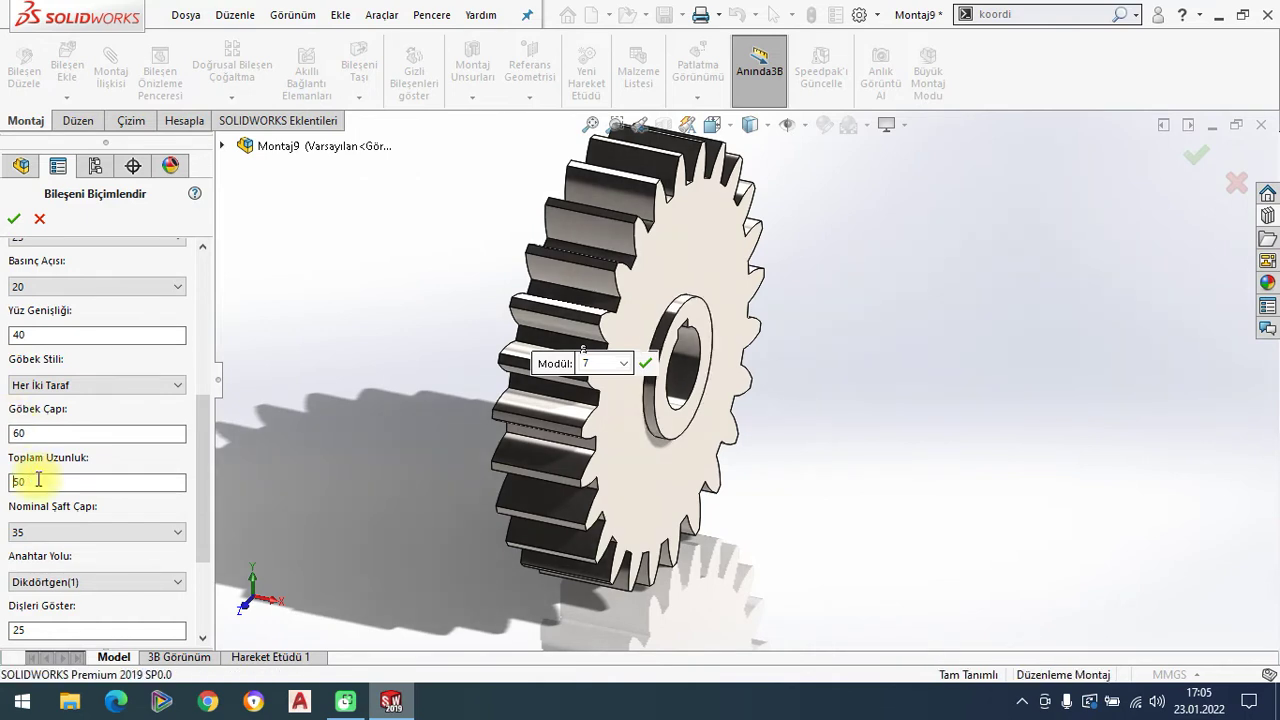
pyautogui.doubleClick(18, 481)
pyautogui.write('85')
pyautogui.click(47, 532)
pyautogui.click(47, 530)
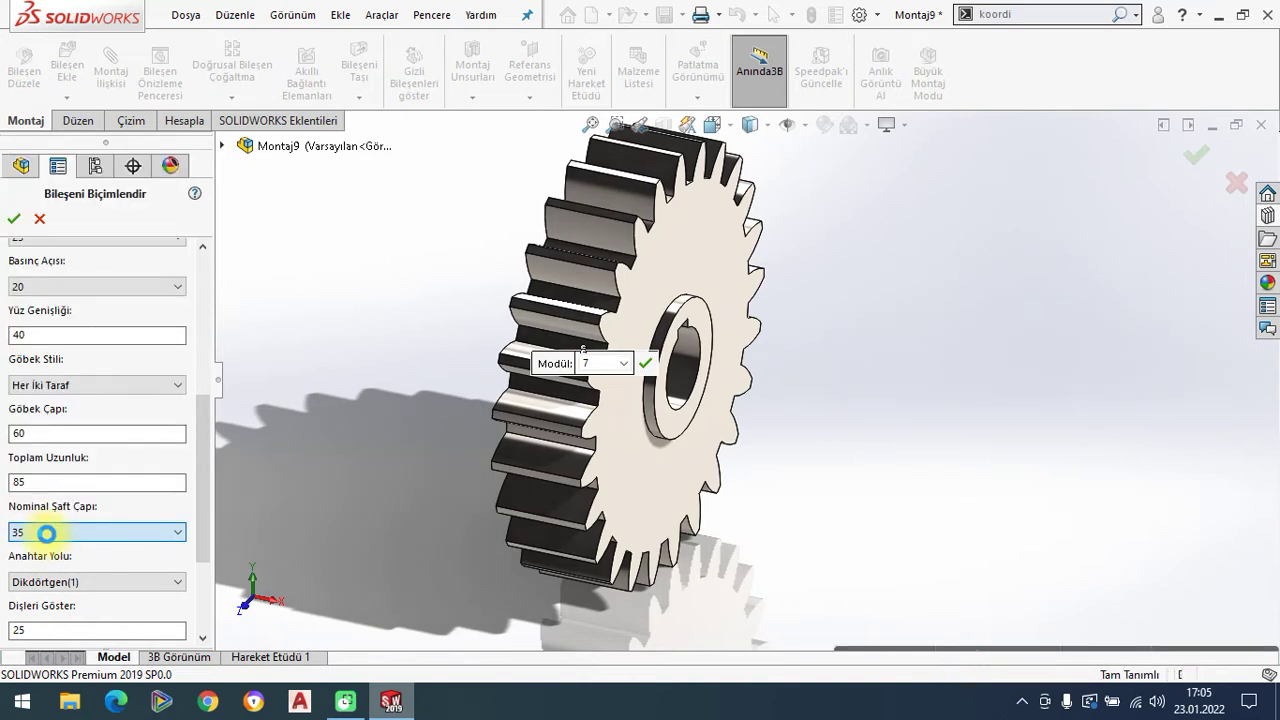
pyautogui.click(199, 448)
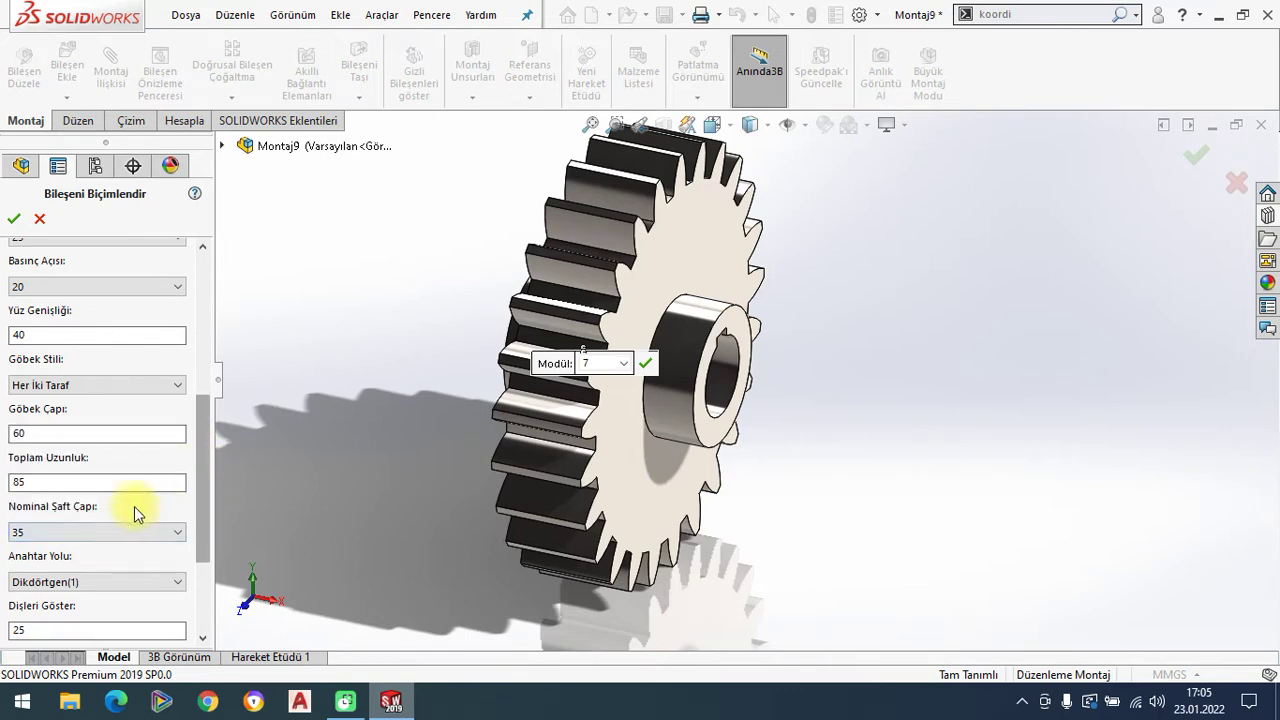
pyautogui.moveTo(197, 486); pyautogui.dragTo(200, 519)
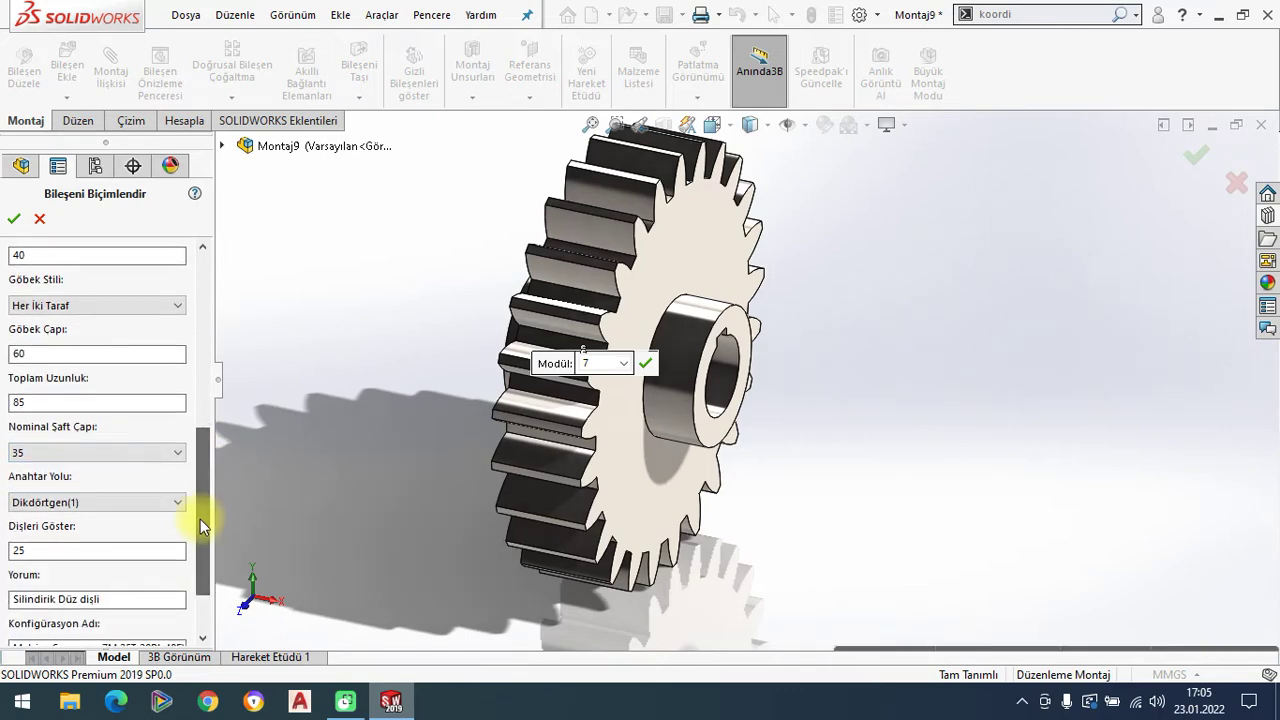
# Try the Dikdörtgen(2) and no-keyway options, then set the keyway to Dikdörtgen(1)
pyautogui.moveTo(503, 349); pyautogui.dragTo(460, 351, button='middle')
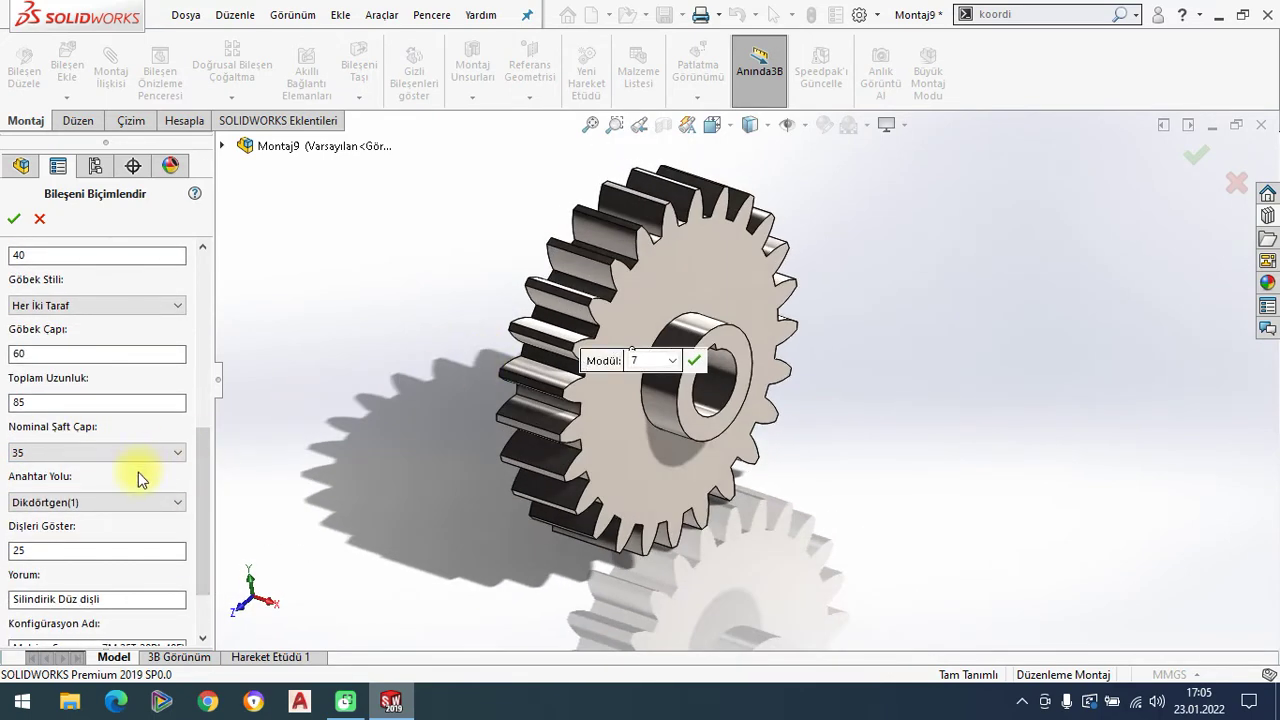
pyautogui.moveTo(201, 443)
pyautogui.mouseDown()
pyautogui.moveTo(205, 414)
pyautogui.moveTo(203, 520)
pyautogui.mouseUp()
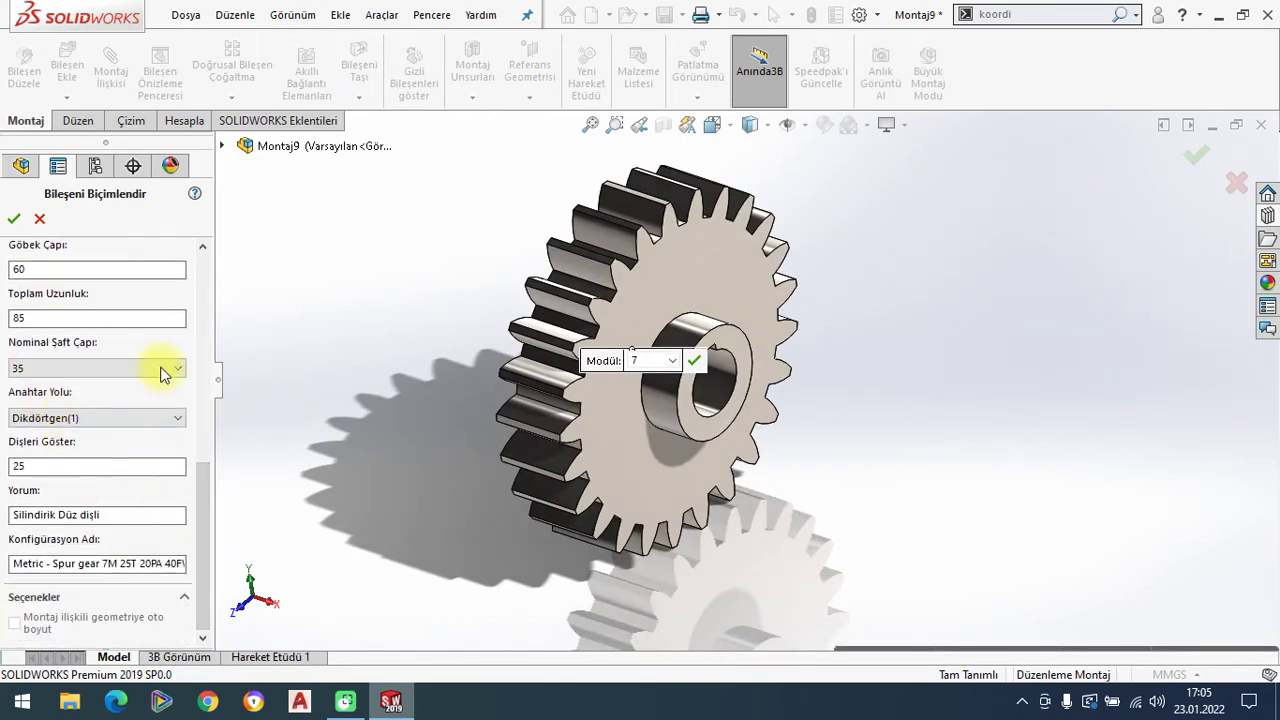
pyautogui.scroll(-1, 770, 332)
pyautogui.scroll(-1, 714, 366)
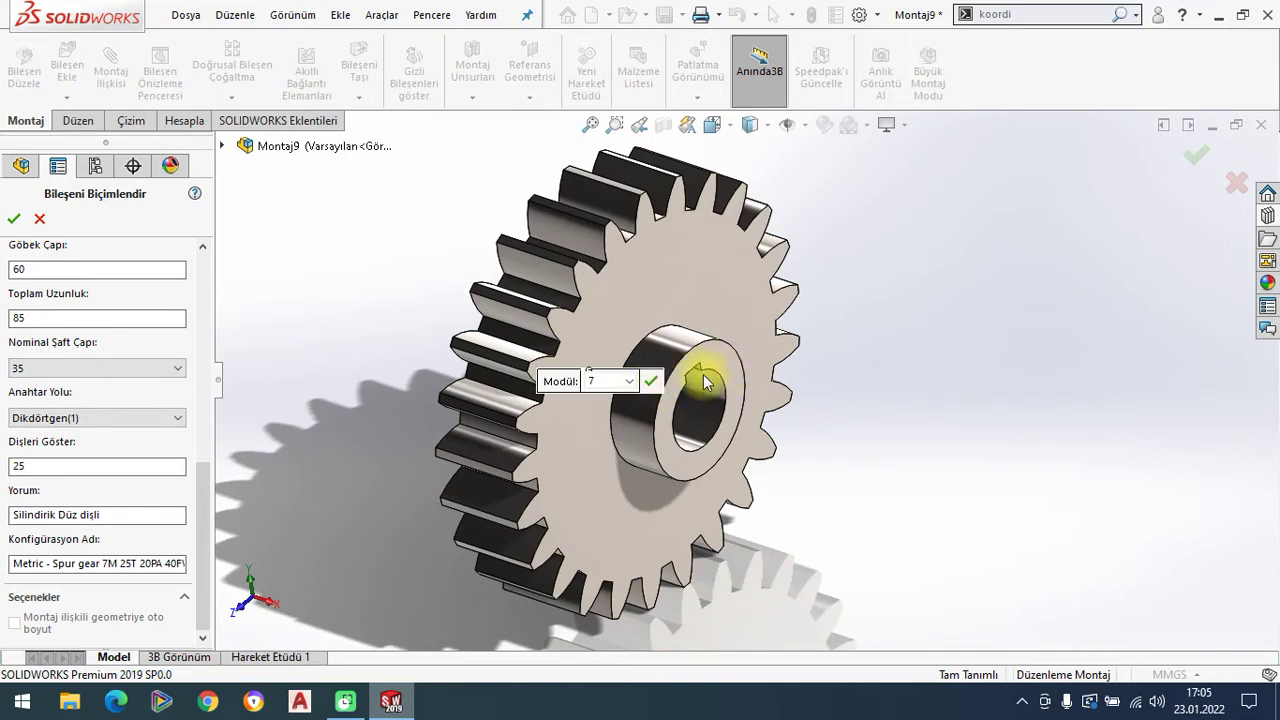
pyautogui.click(68, 418)
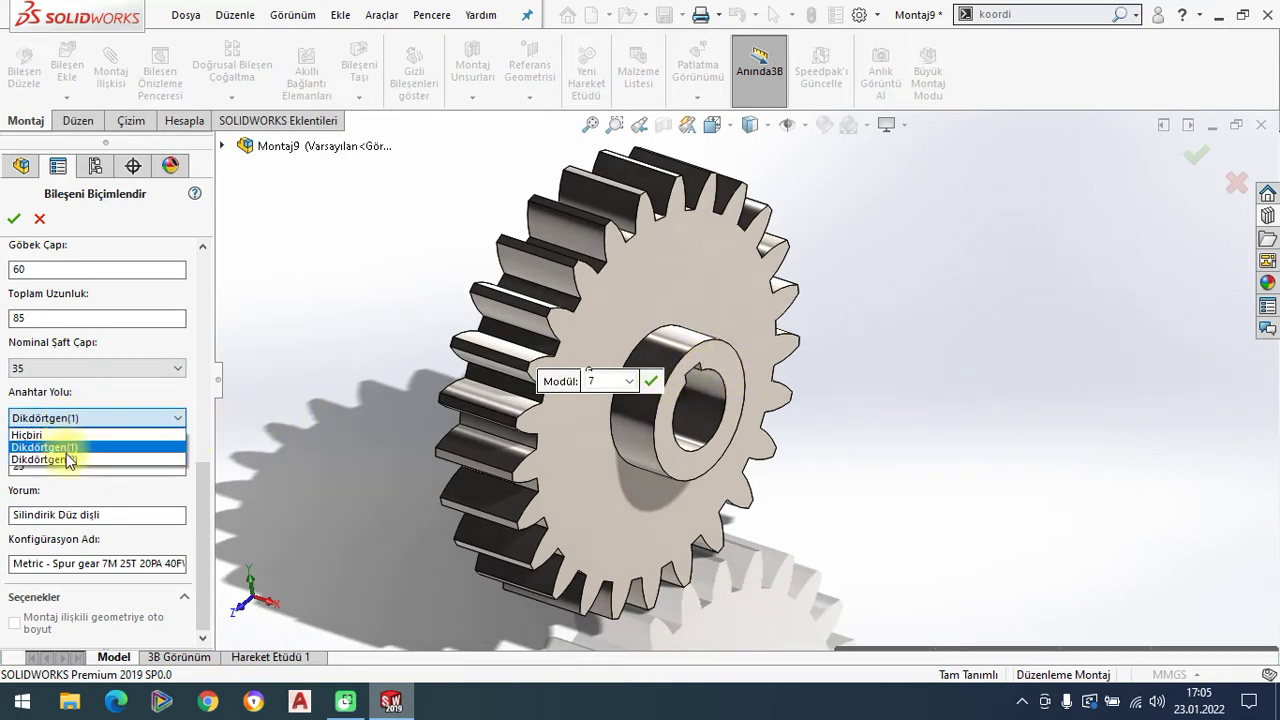
pyautogui.click(68, 460)
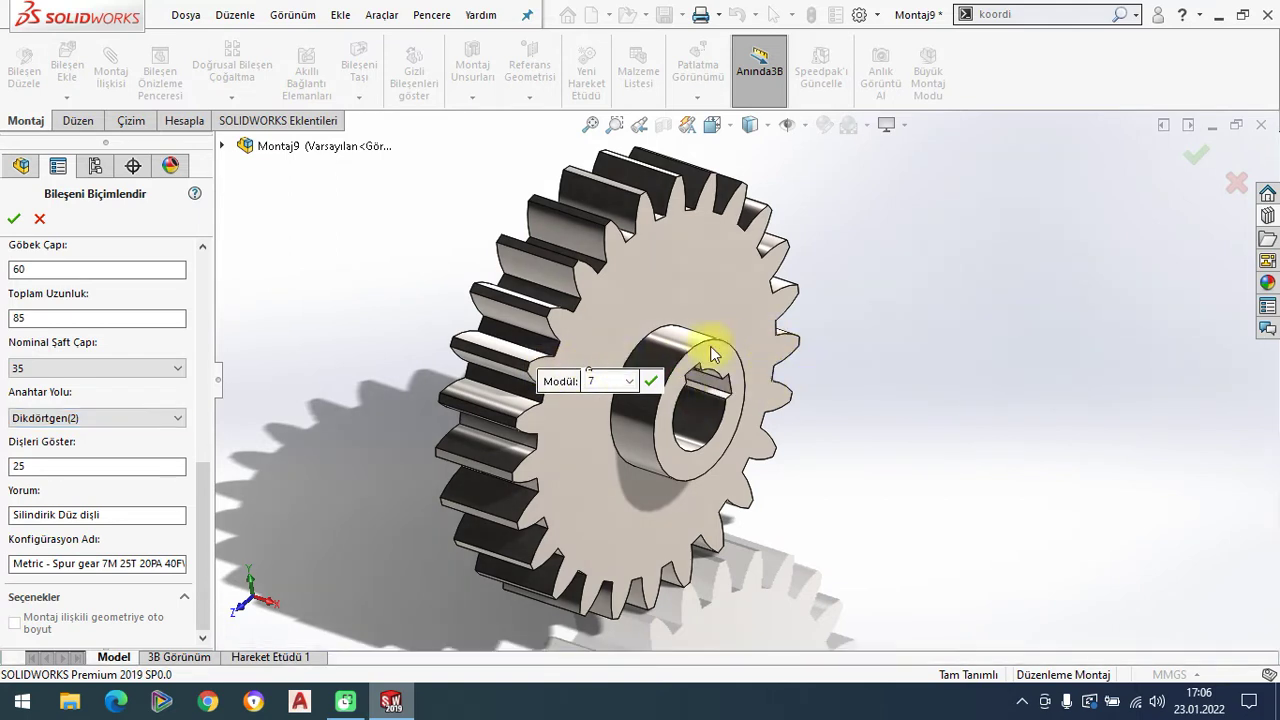
pyautogui.click(80, 418)
pyautogui.click(26, 432)
pyautogui.click(651, 381)
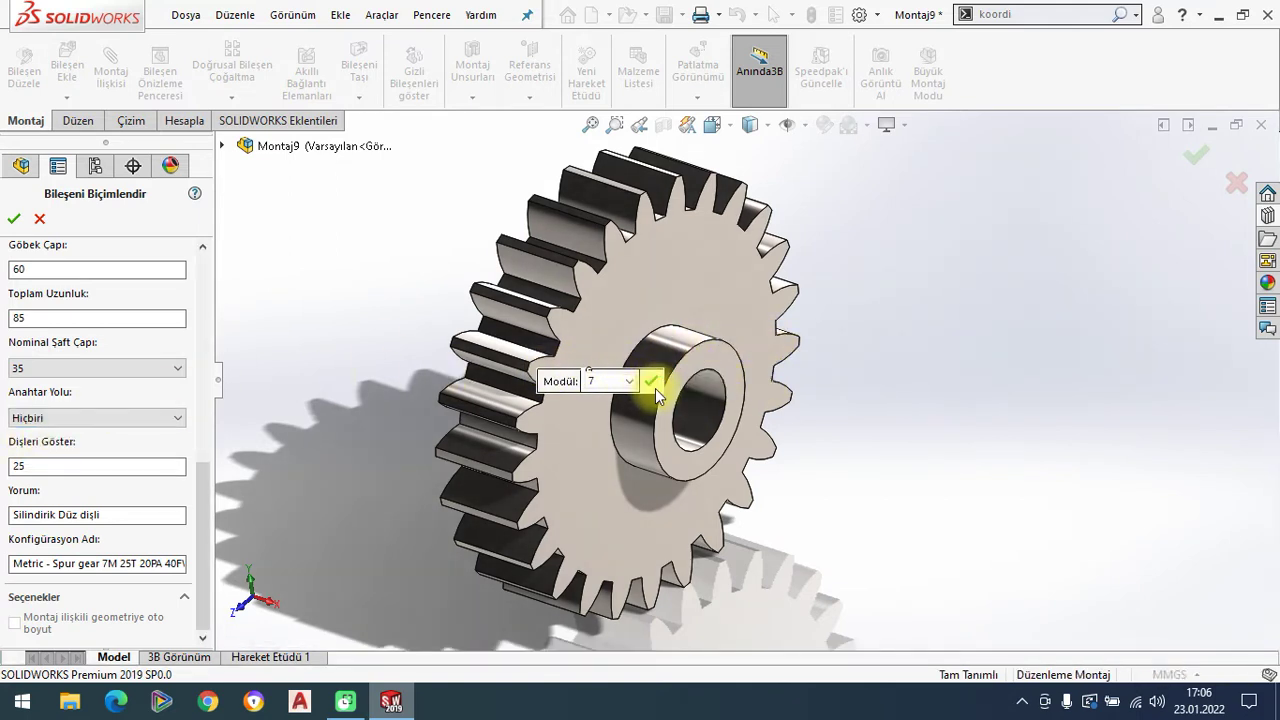
pyautogui.click(55, 418)
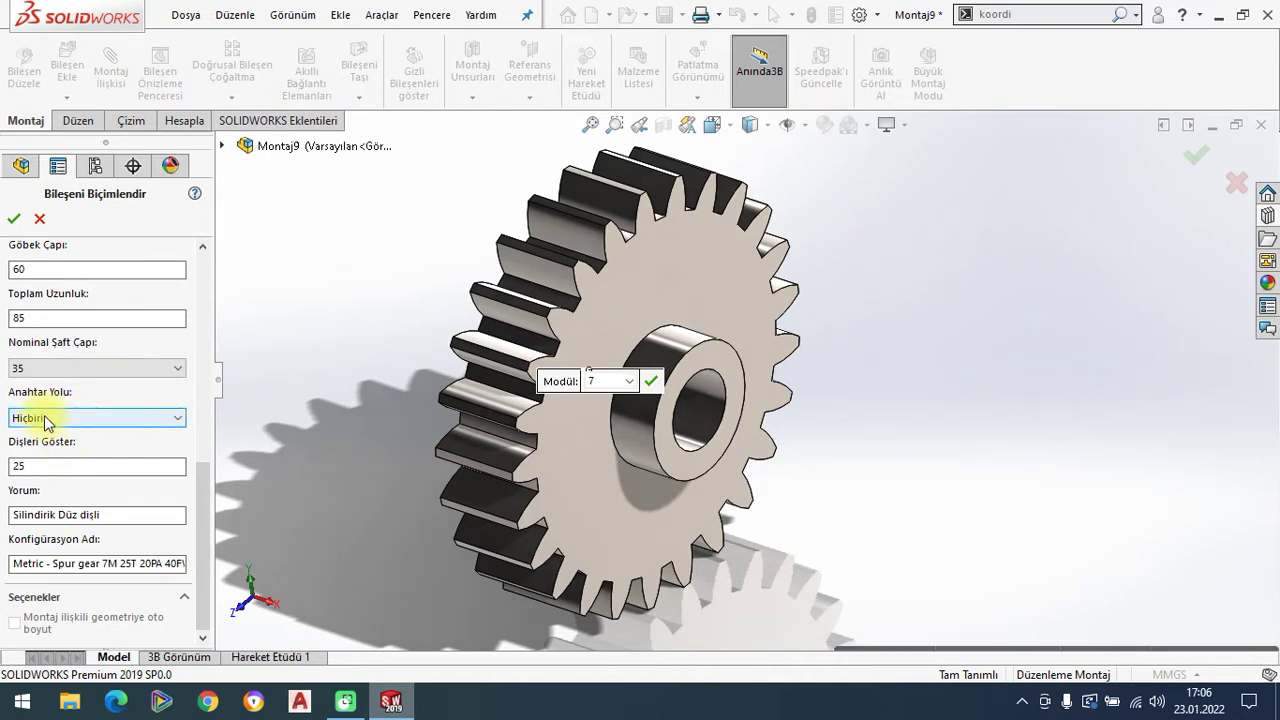
pyautogui.click(58, 447)
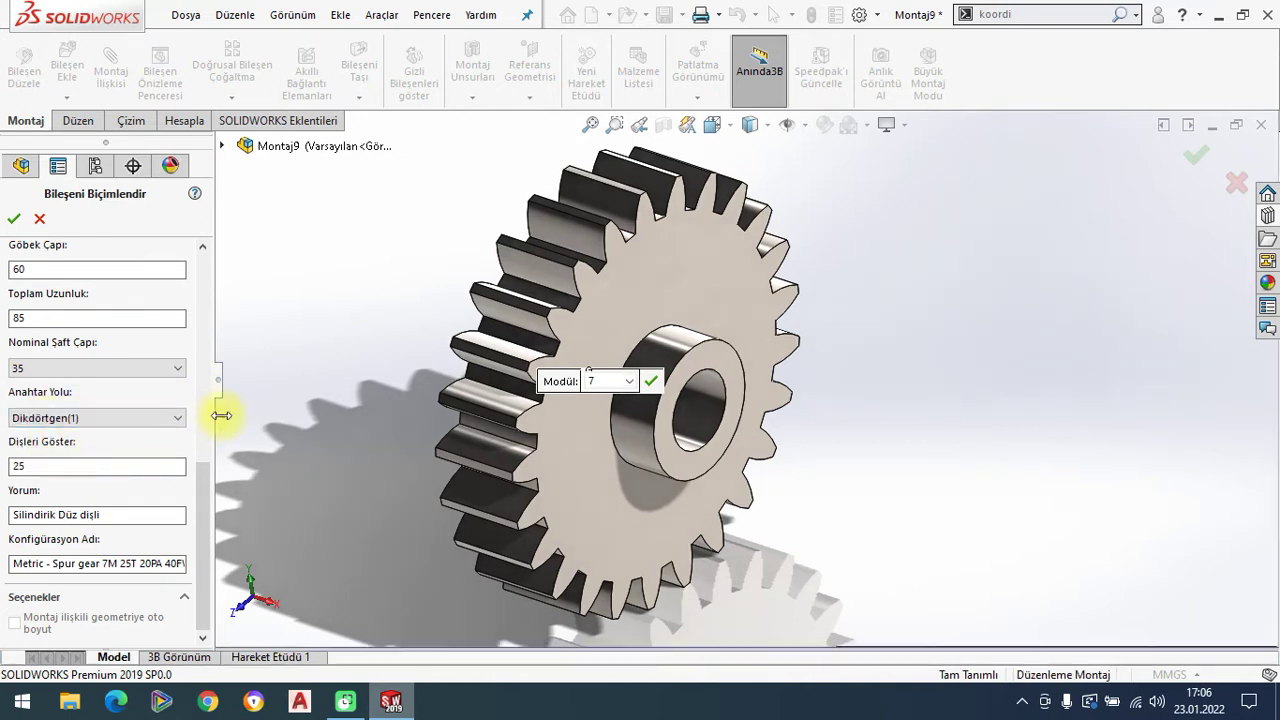
# Review the Dişleri Göster value of 25 and accept the gear configuration
pyautogui.moveTo(197, 489); pyautogui.dragTo(195, 438)
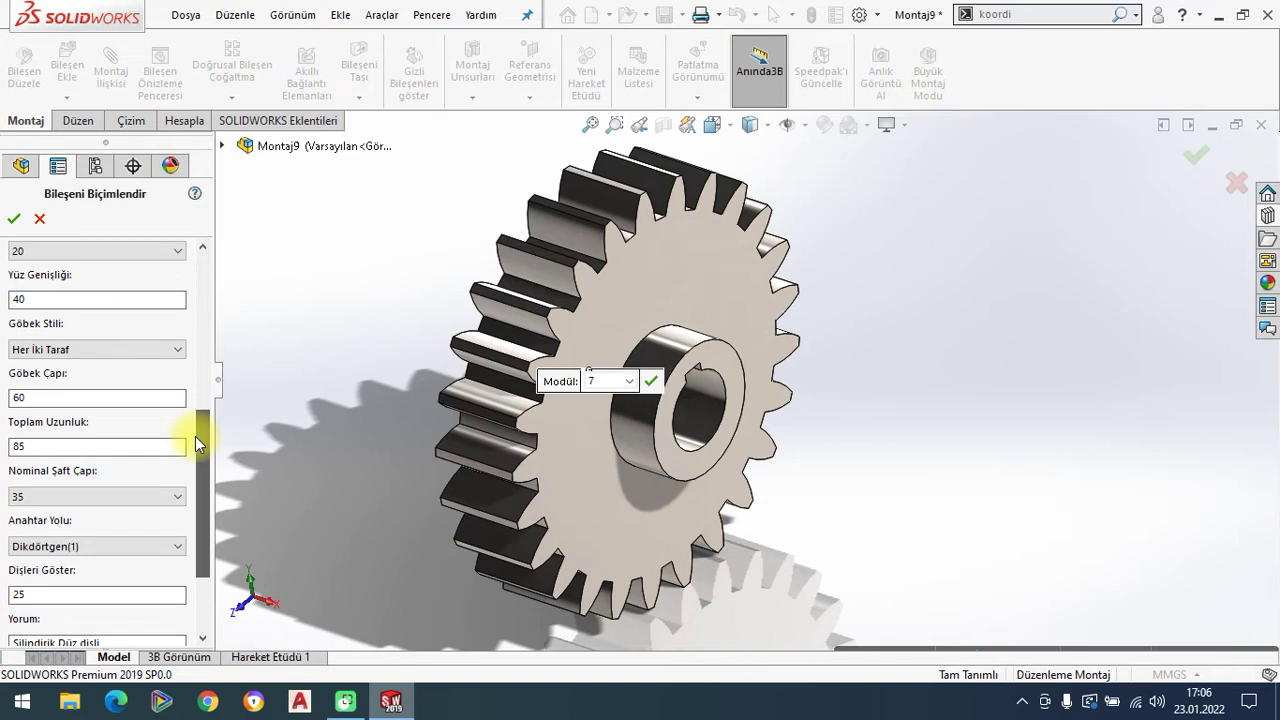
pyautogui.moveTo(195, 436); pyautogui.dragTo(195, 408)
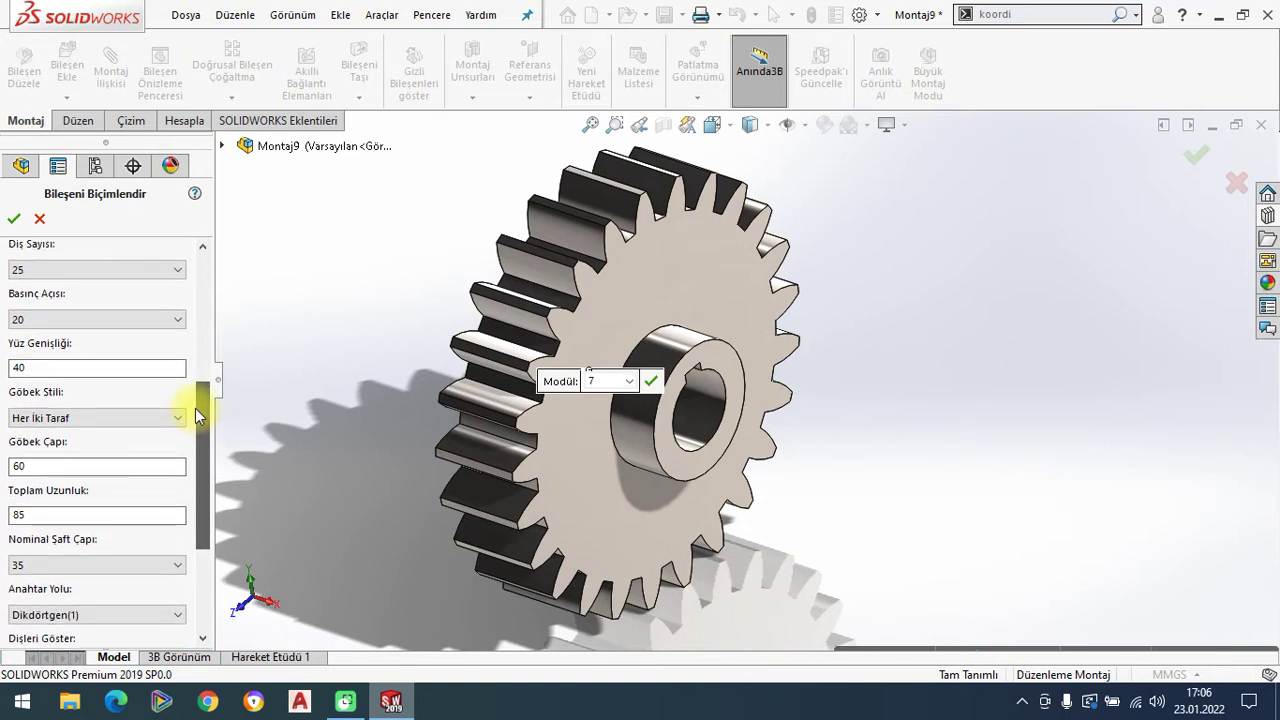
pyautogui.moveTo(195, 408)
pyautogui.mouseDown()
pyautogui.moveTo(195, 357)
pyautogui.moveTo(187, 488)
pyautogui.mouseUp()
pyautogui.scroll(-1, 187, 488)
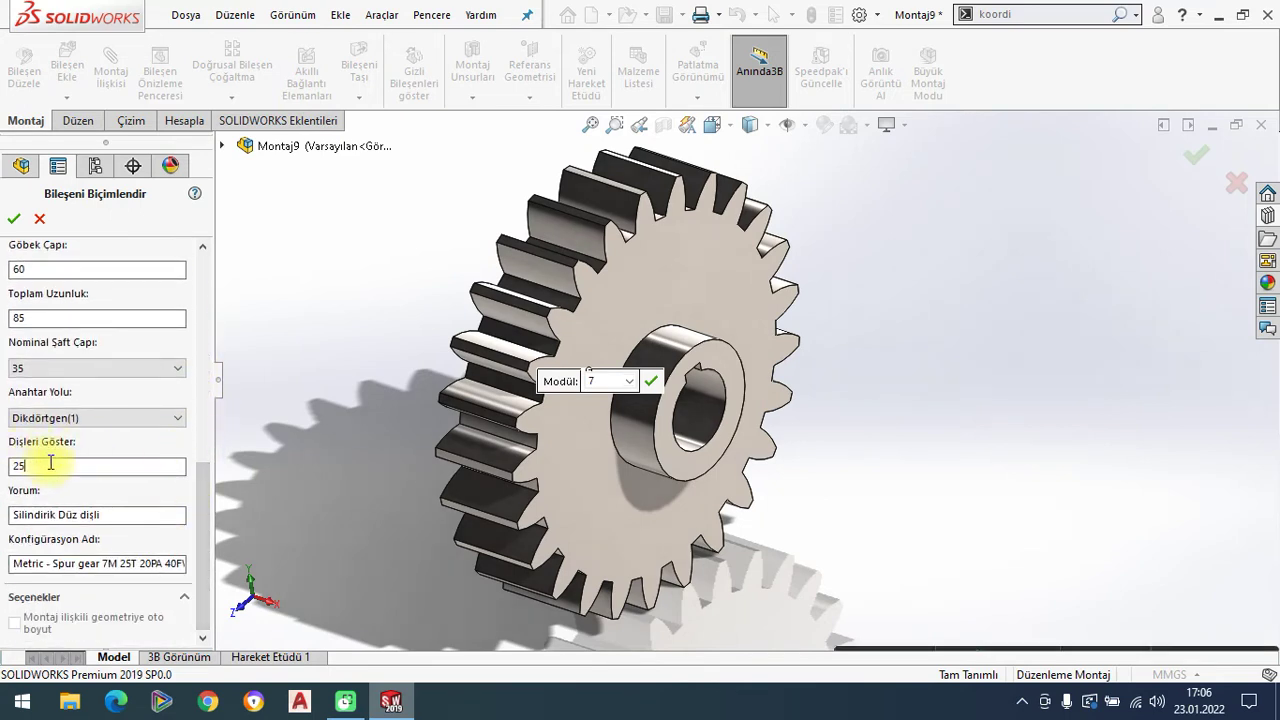
pyautogui.moveTo(50, 463); pyautogui.dragTo(4, 466)
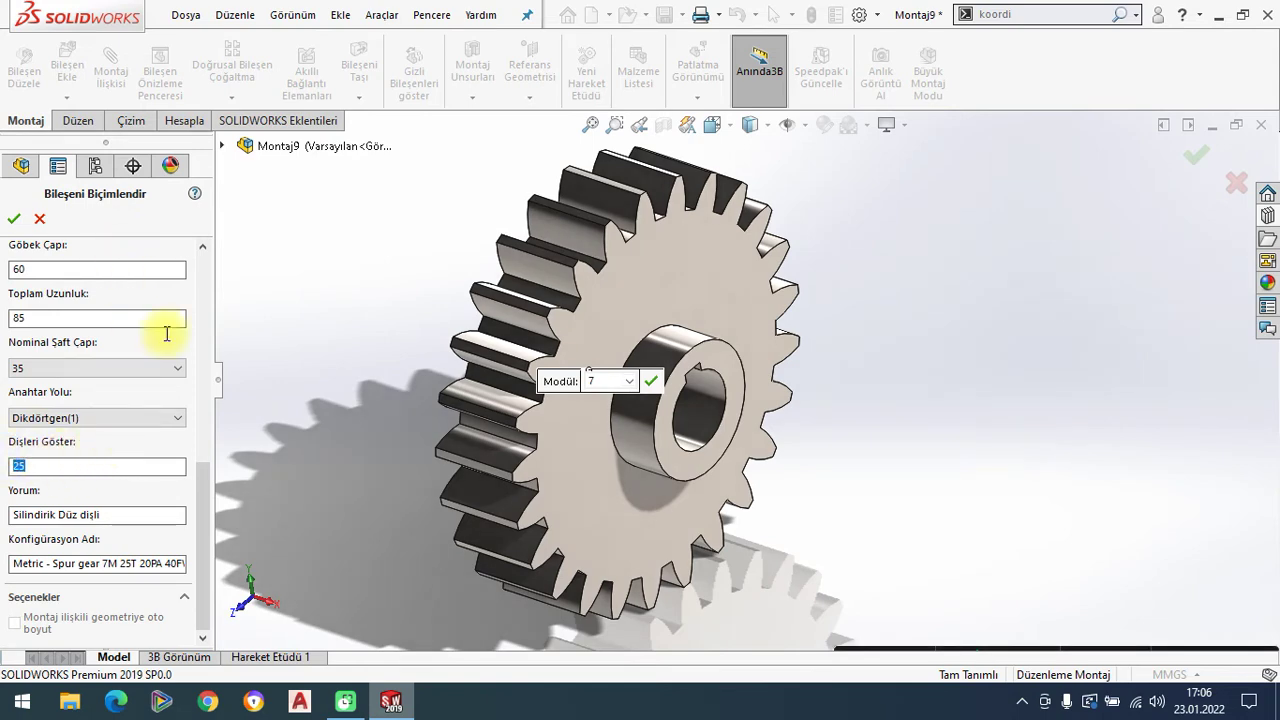
pyautogui.moveTo(206, 500)
pyautogui.mouseDown()
pyautogui.moveTo(206, 330)
pyautogui.moveTo(200, 588)
pyautogui.mouseUp()
pyautogui.moveTo(53, 463); pyautogui.dragTo(6, 466)
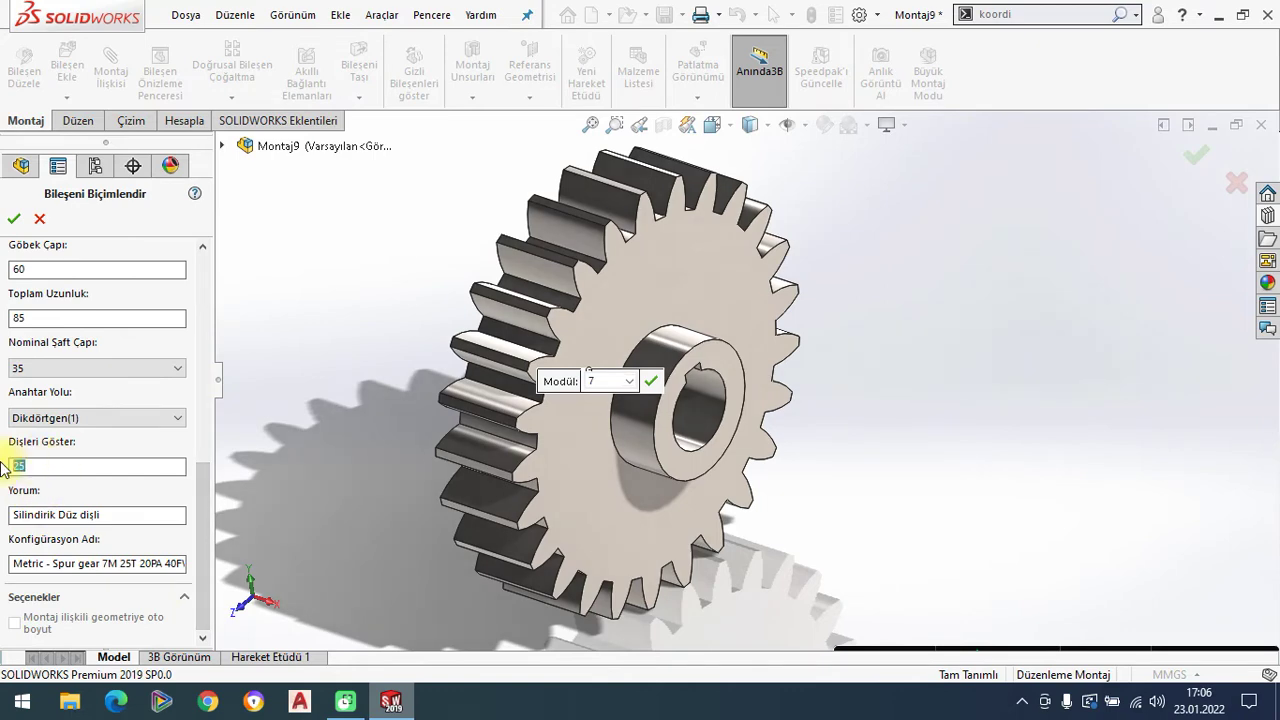
pyautogui.click(13, 219)
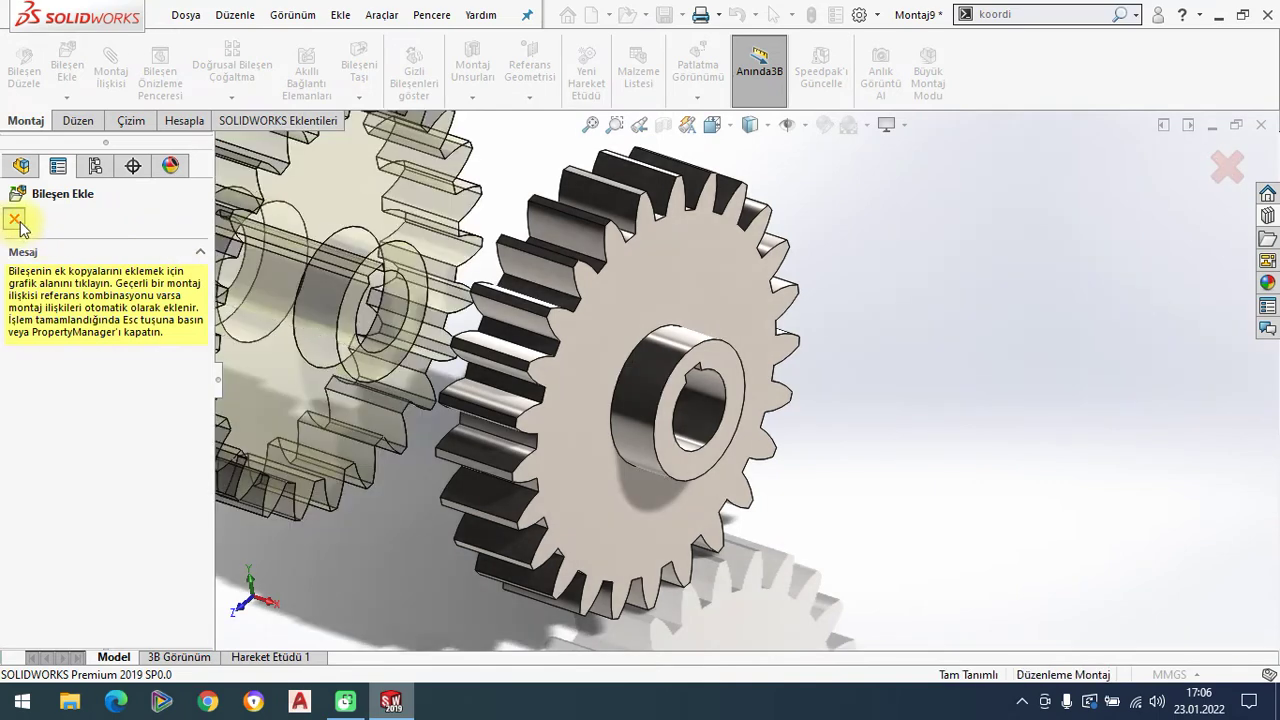
# Stop adding gear copies, apply the Düz Beyaz white scene, and orbit to a side view
pyautogui.click(14, 219)
pyautogui.click(886, 125)
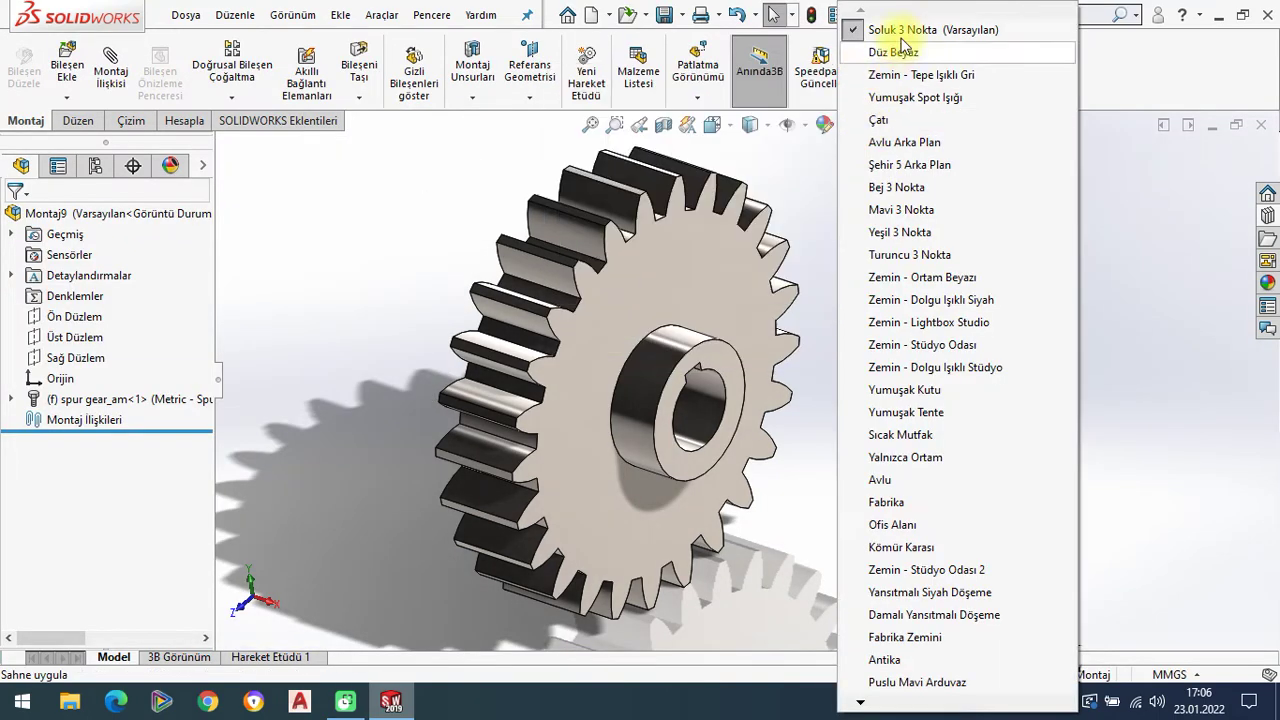
pyautogui.click(894, 48)
pyautogui.moveTo(766, 318); pyautogui.dragTo(878, 375, button='middle')
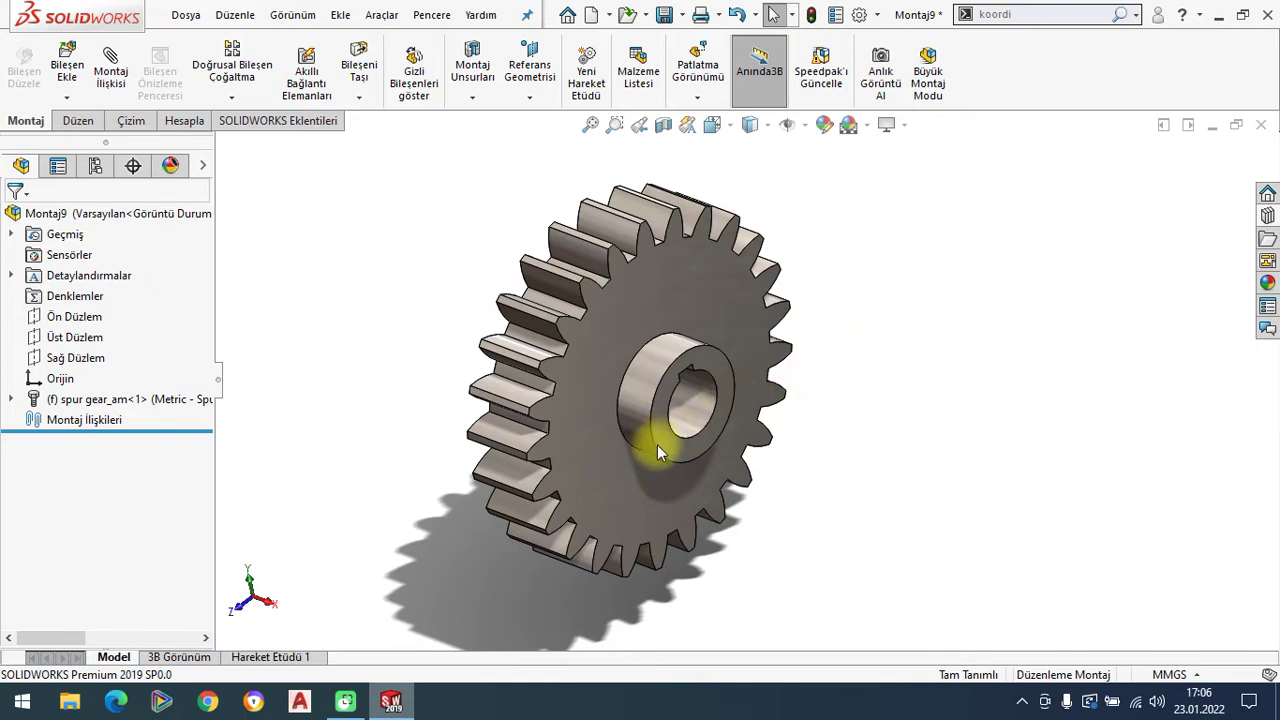
pyautogui.scroll(-2, 700, 400)
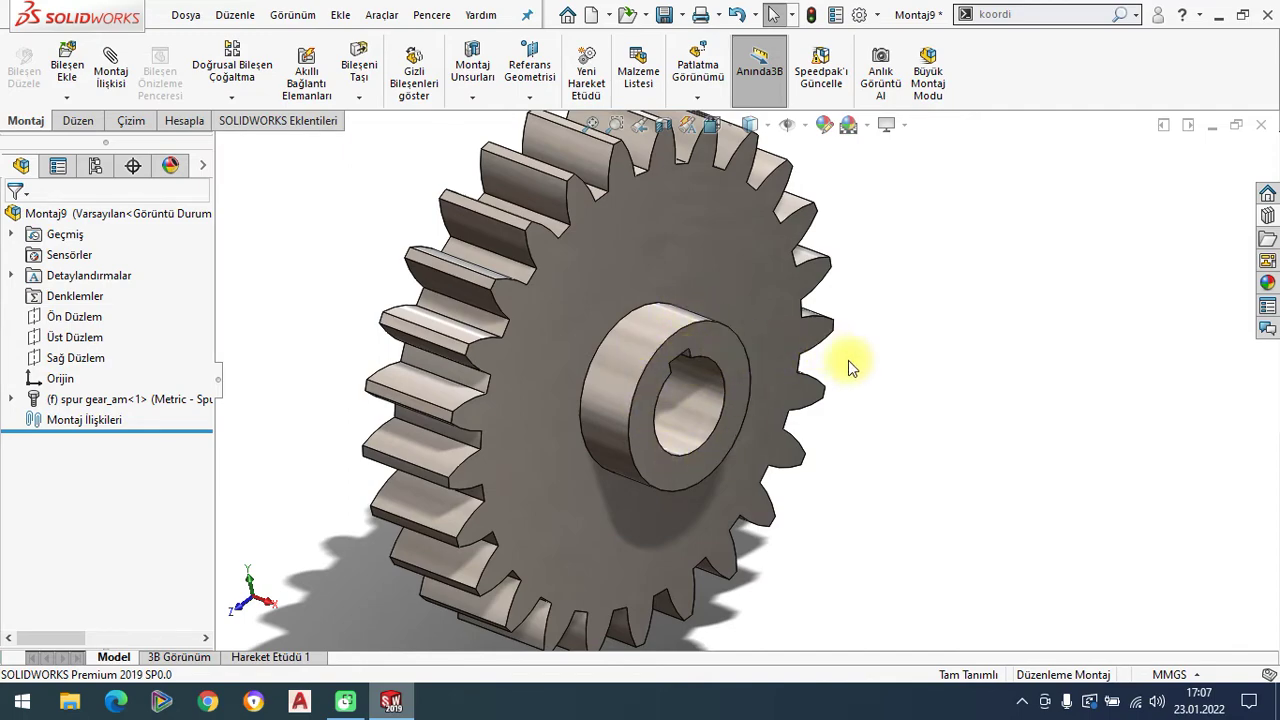
pyautogui.scroll(2, 834, 364)
pyautogui.moveTo(834, 370)
pyautogui.mouseDown(button='middle')
pyautogui.moveTo(751, 331)
pyautogui.moveTo(823, 331)
pyautogui.moveTo(891, 374)
pyautogui.moveTo(829, 343)
pyautogui.moveTo(814, 374)
pyautogui.moveTo(826, 345)
pyautogui.mouseUp(button='middle')
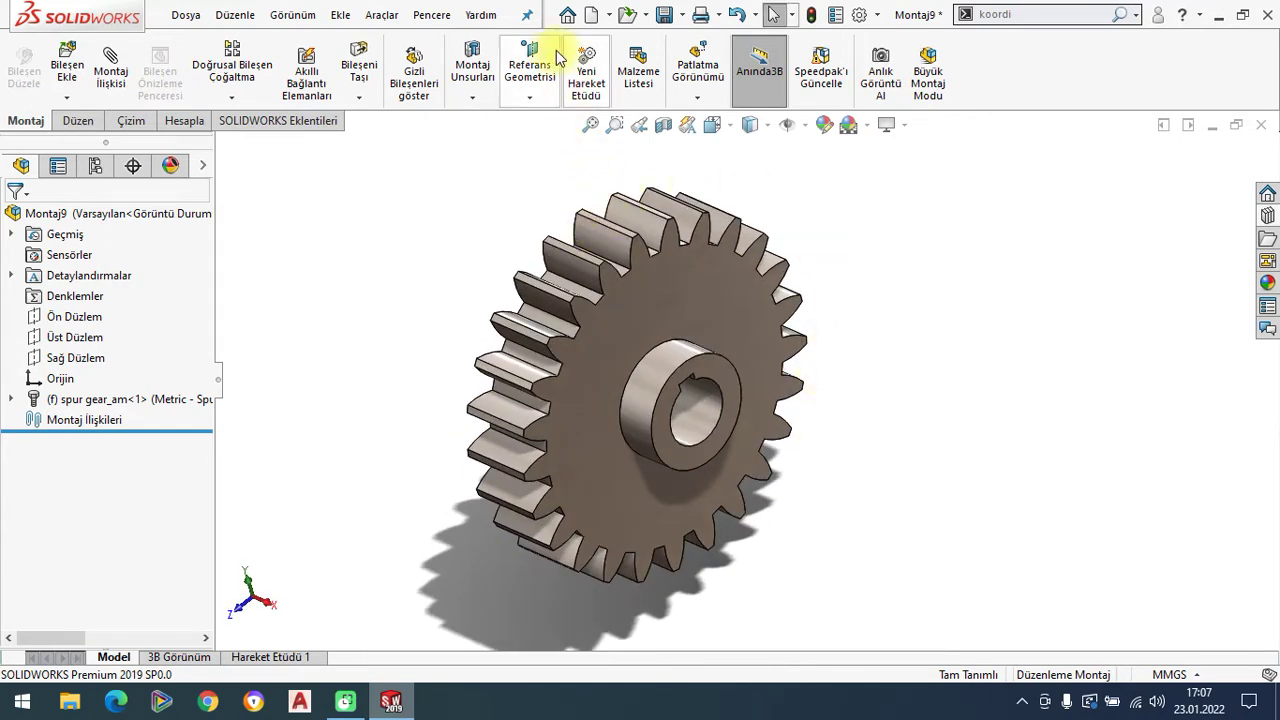
pyautogui.click(186, 18)
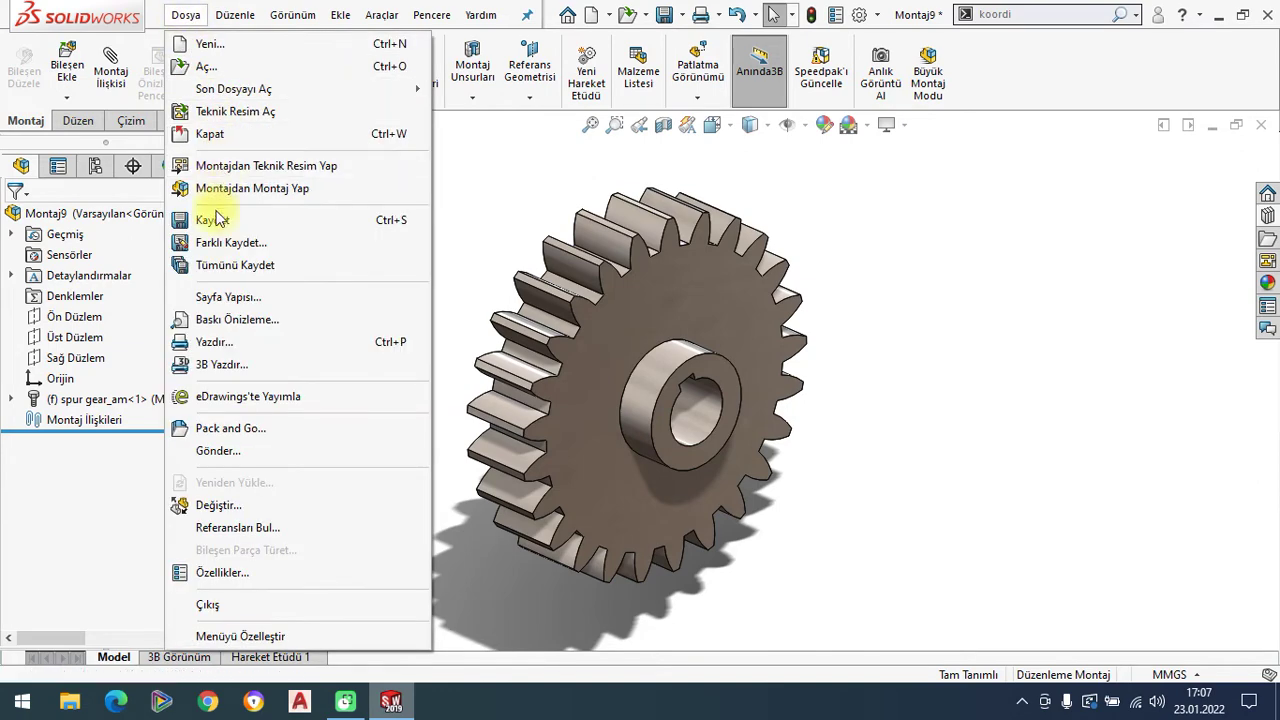
pyautogui.click(215, 245)
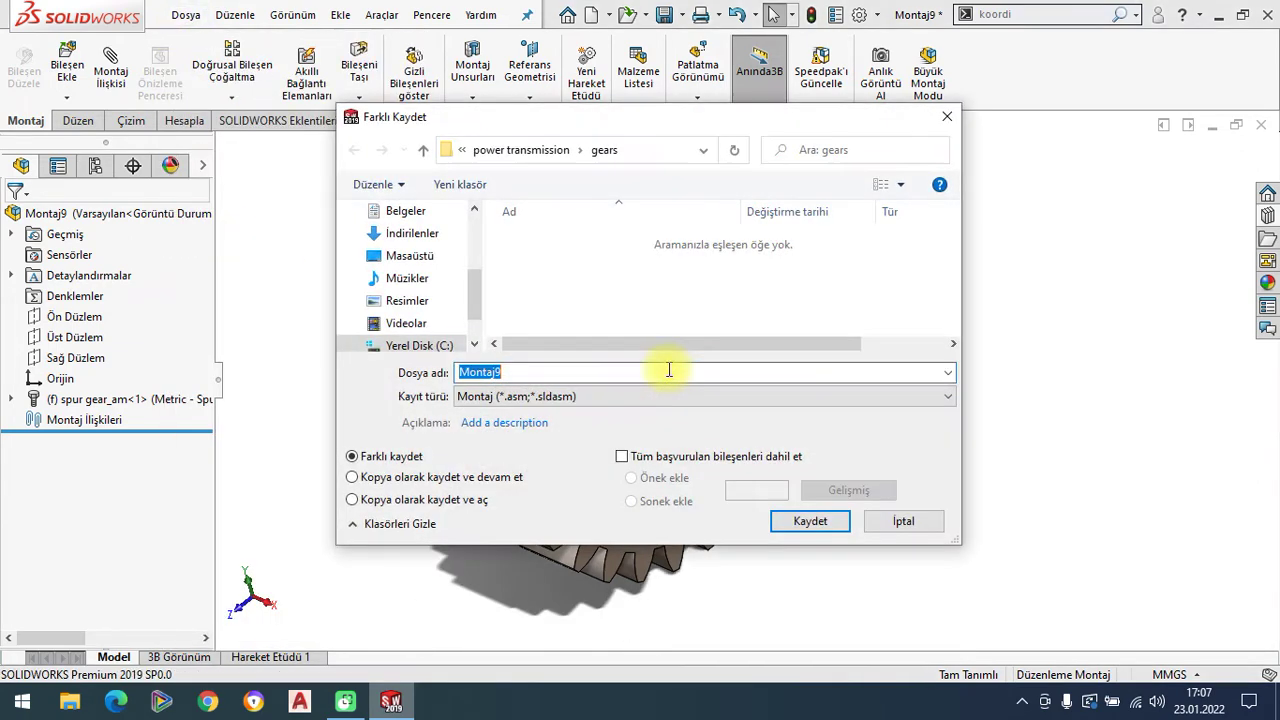
pyautogui.click(404, 258)
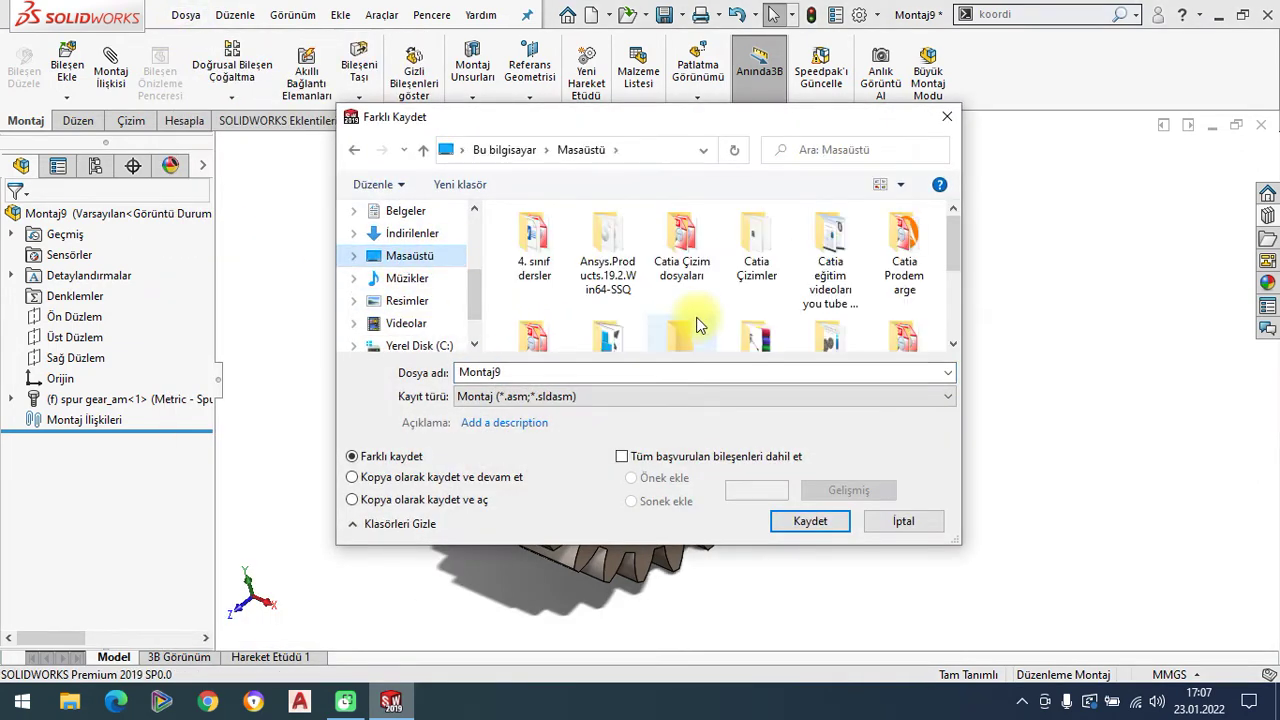
pyautogui.click(676, 243)
pyautogui.doubleClick(676, 243)
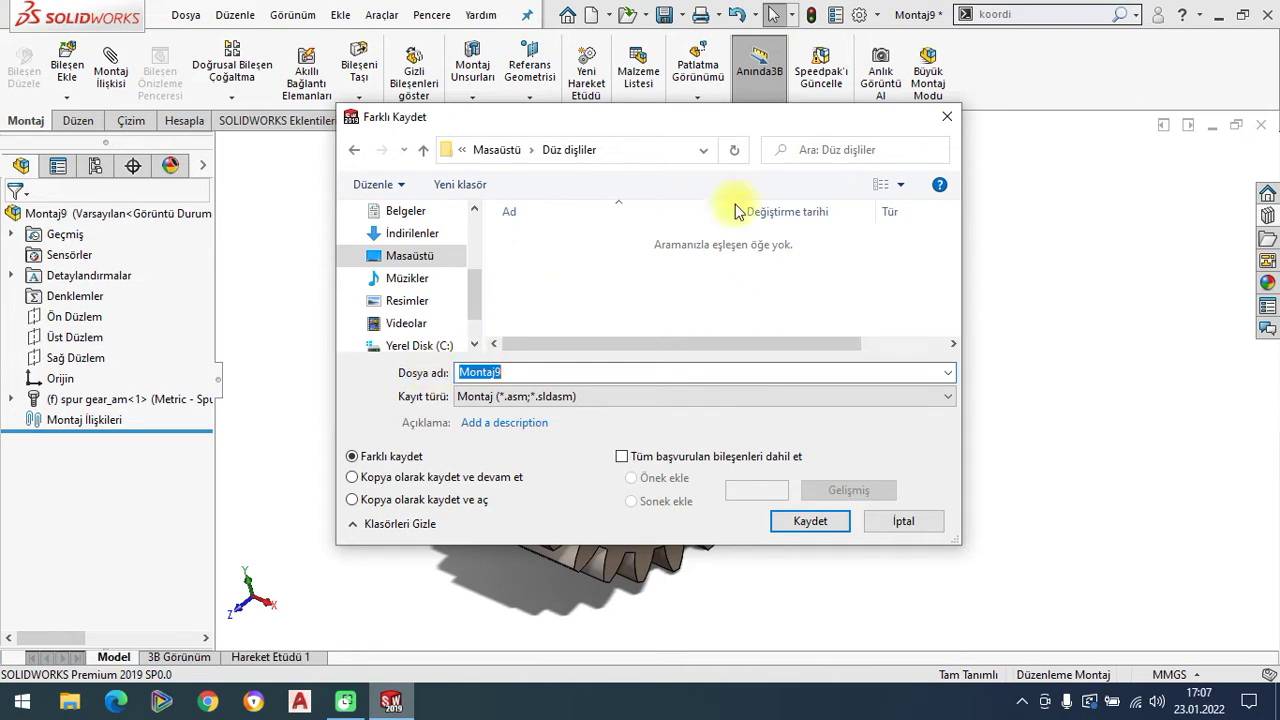
pyautogui.click(946, 116)
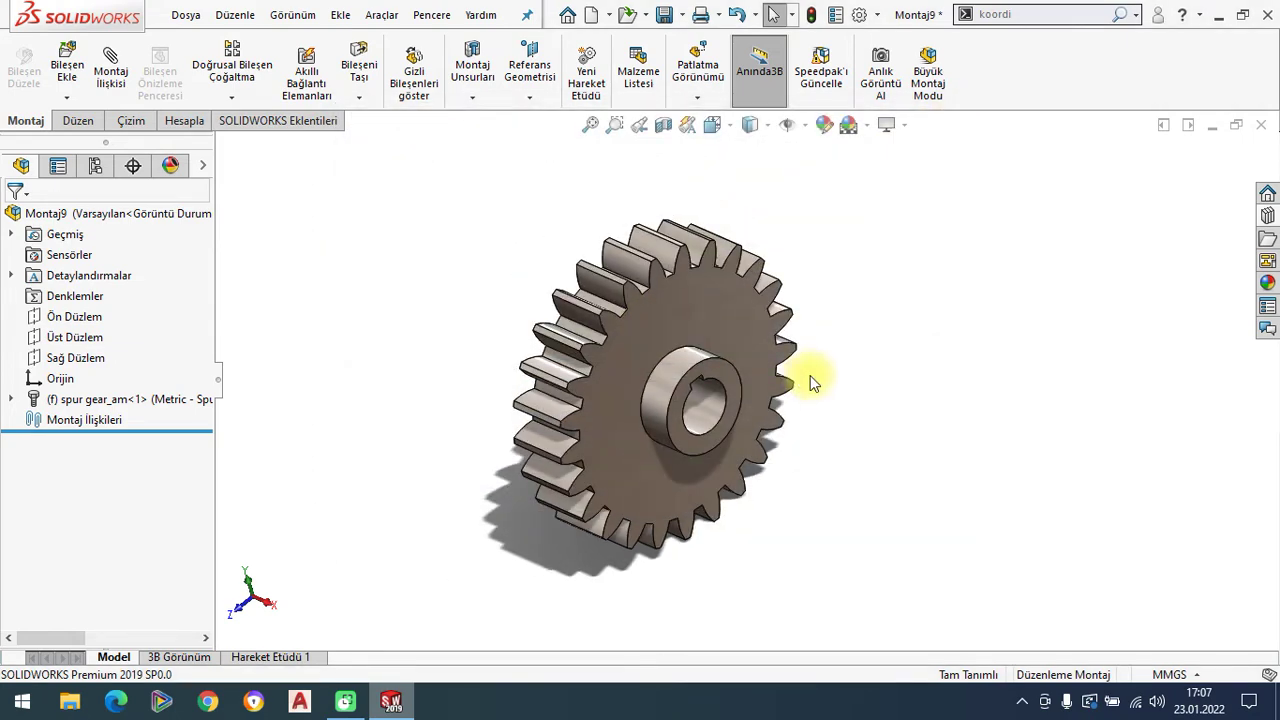
pyautogui.scroll(2, 826, 354)
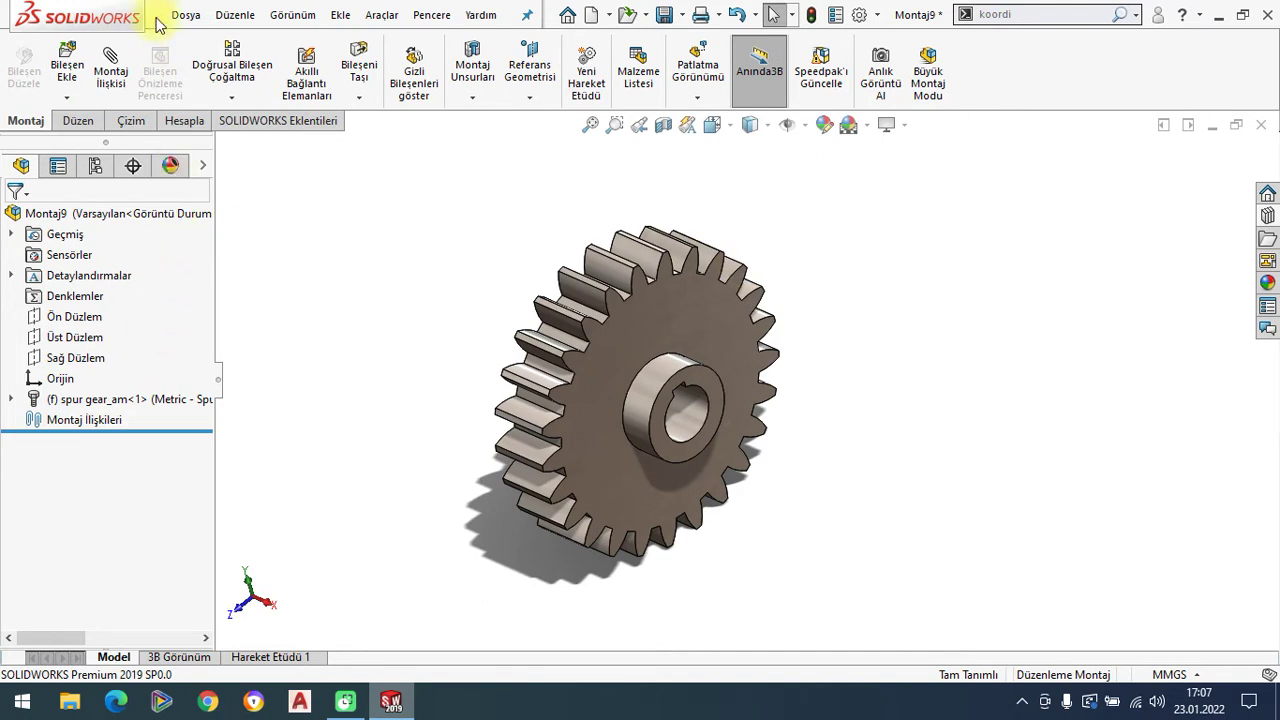
# Drag a second Düz Dişli spur gear into the assembly and set it to 30 teeth
pyautogui.click(1267, 214)
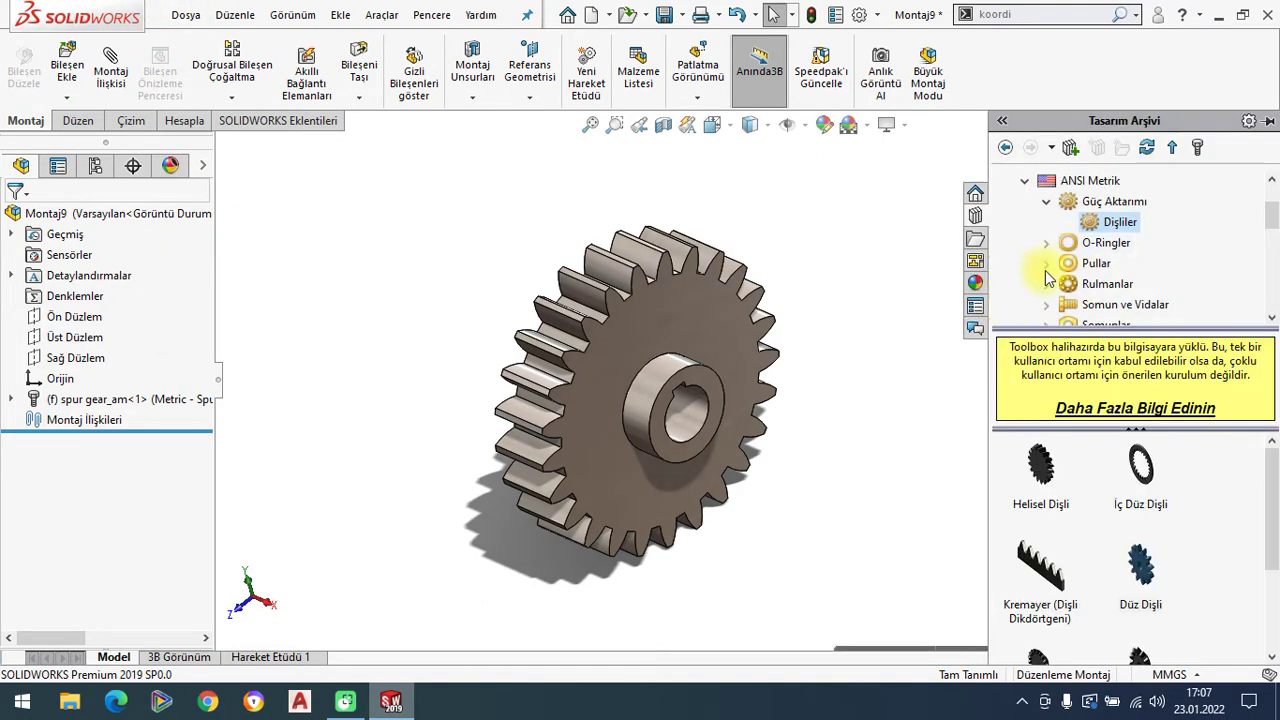
pyautogui.moveTo(1141, 562)
pyautogui.mouseDown()
pyautogui.moveTo(1040, 455)
pyautogui.moveTo(558, 356)
pyautogui.mouseUp()
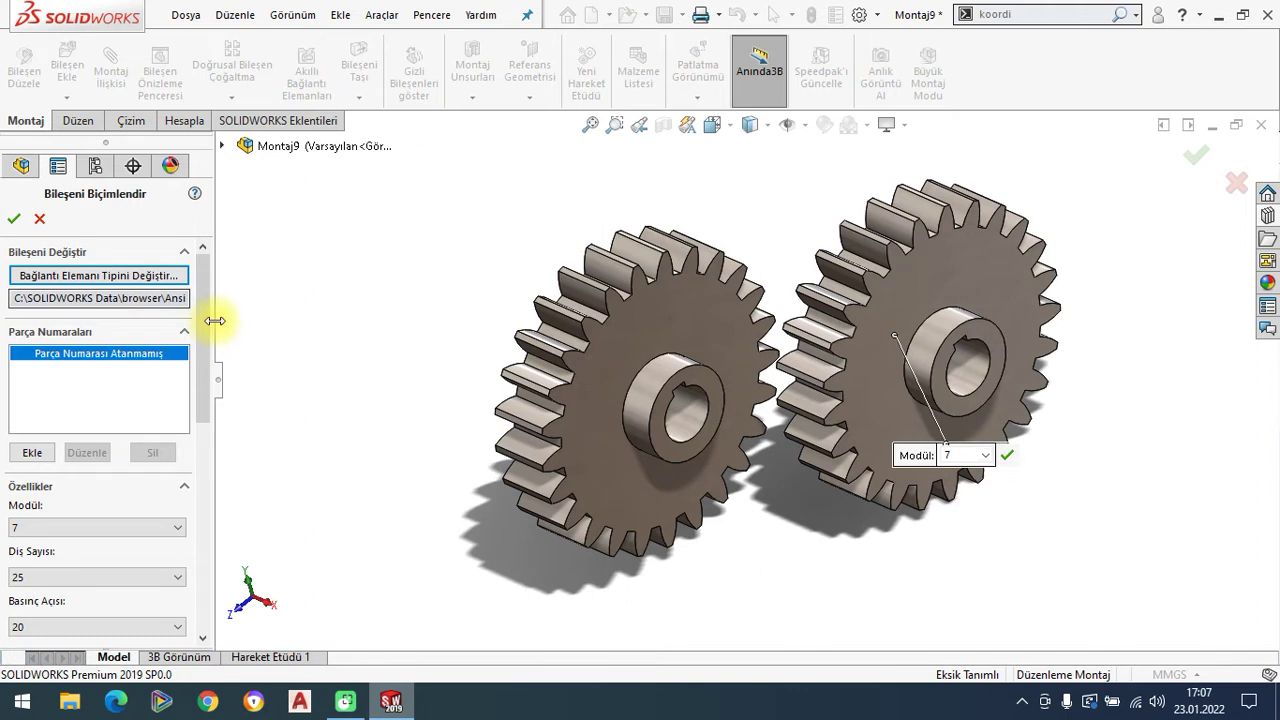
pyautogui.scroll(-3, 206, 350)
pyautogui.scroll(-1, 204, 370)
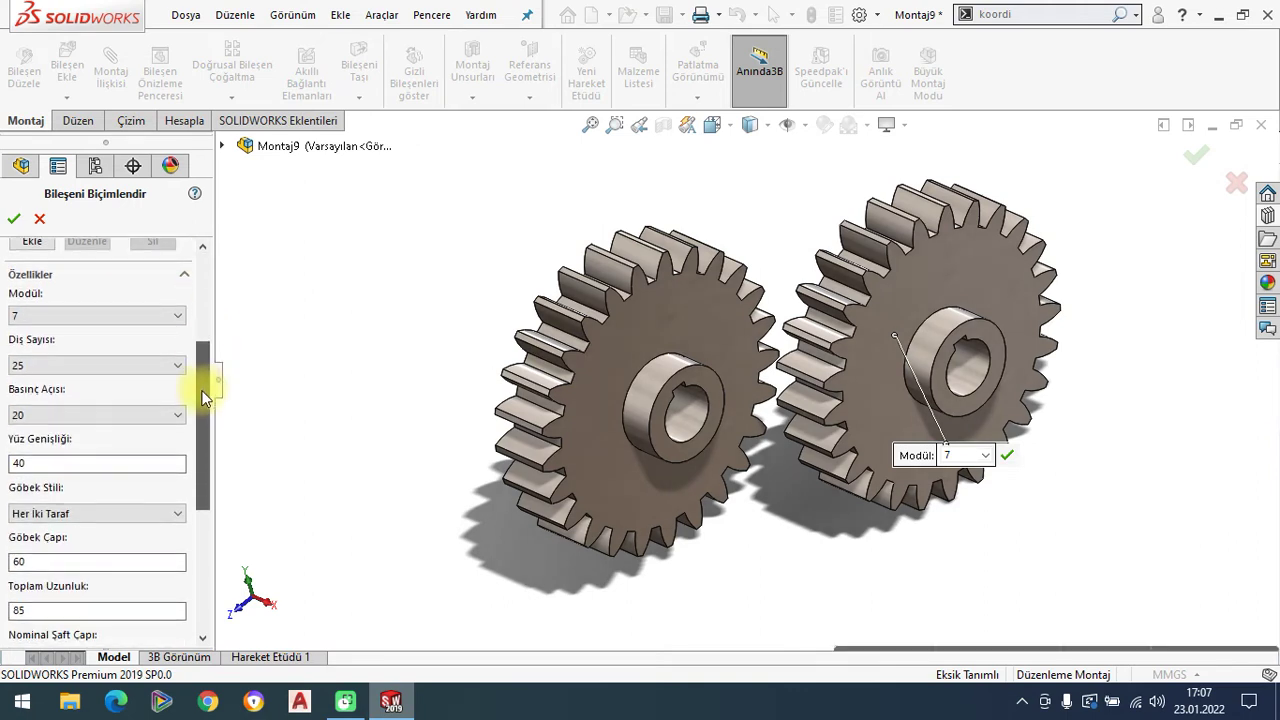
pyautogui.click(42, 365)
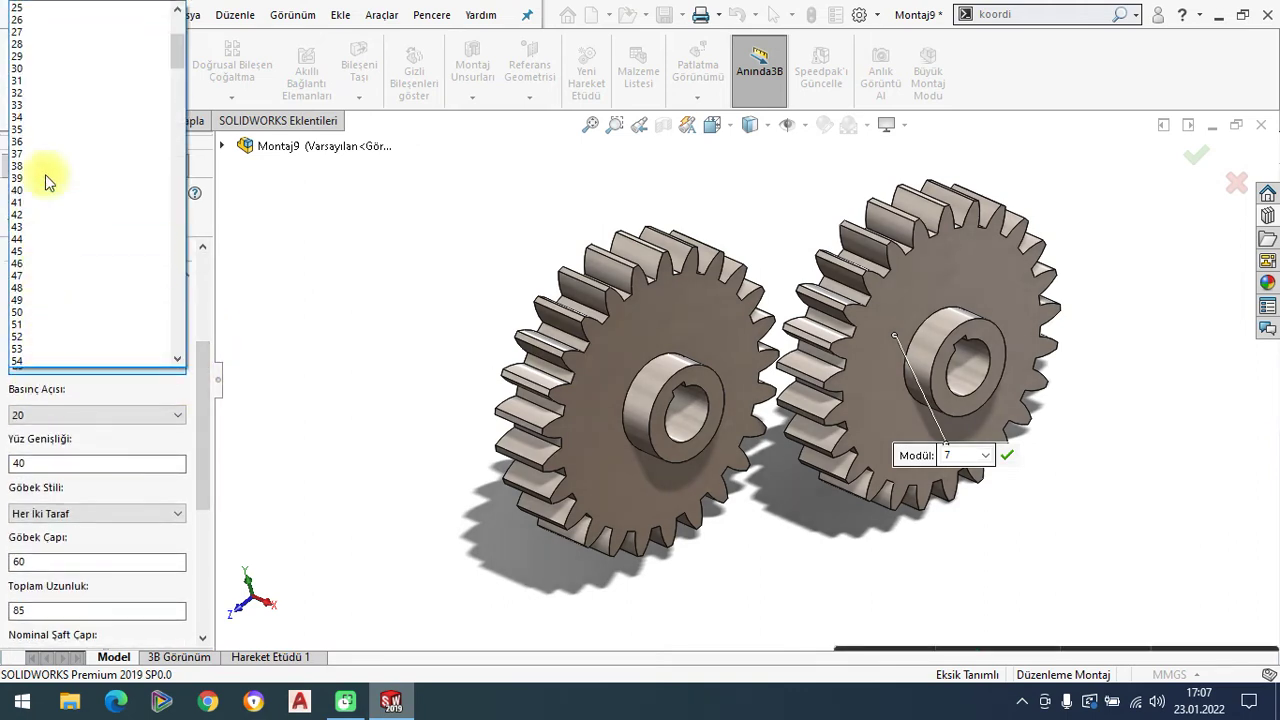
pyautogui.click(33, 67)
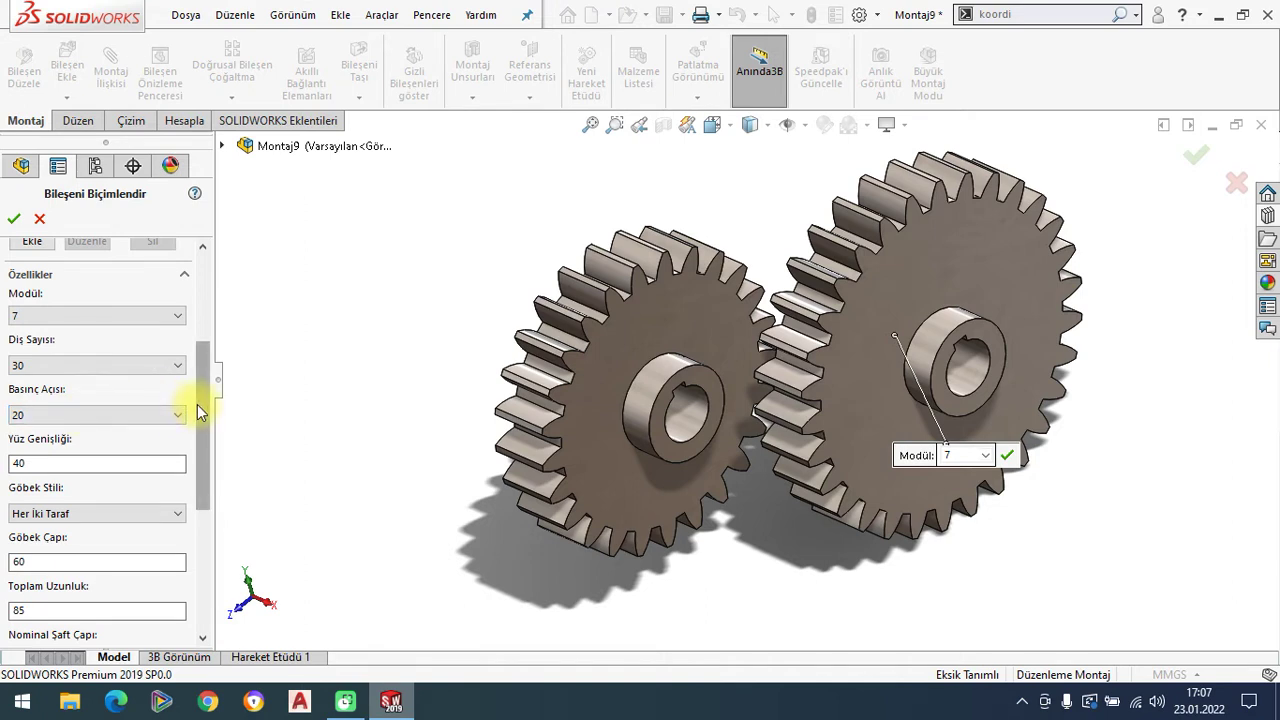
pyautogui.doubleClick(50, 463)
pyautogui.write('50')
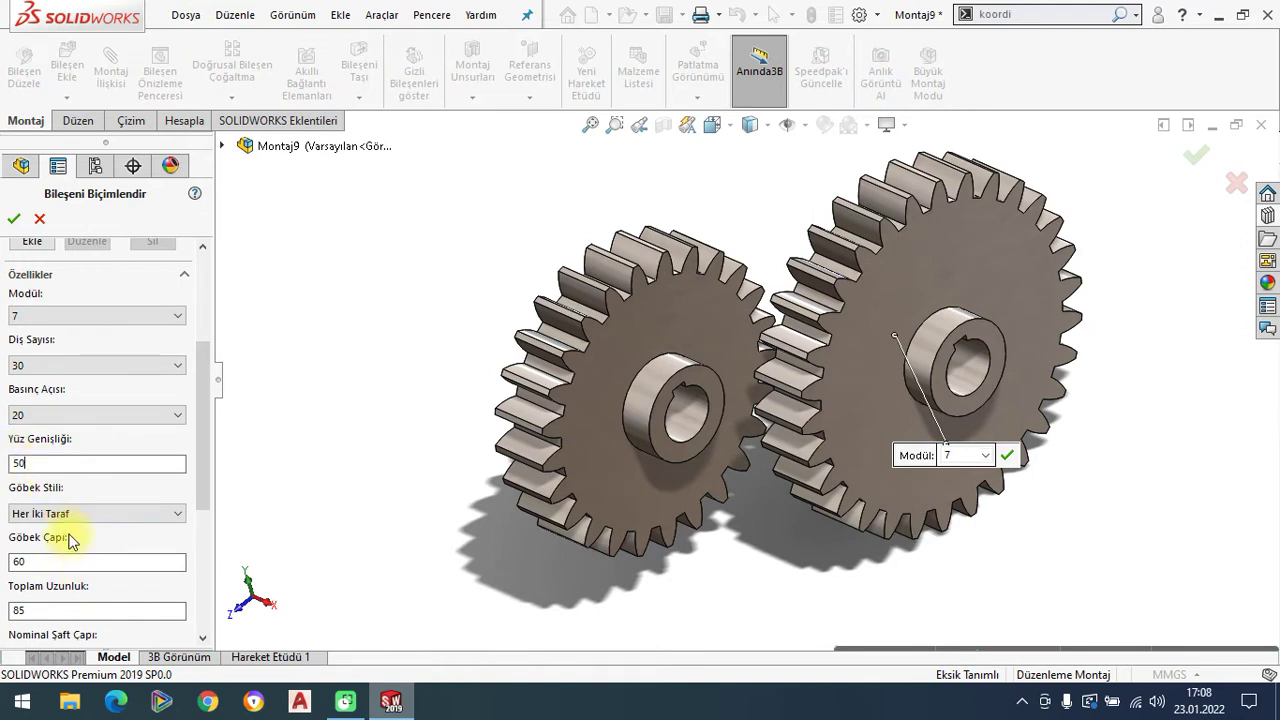
# Set face width 50, hub diameter 70, overall length 90 and shaft diameter 45, then accept
pyautogui.doubleClick(45, 561)
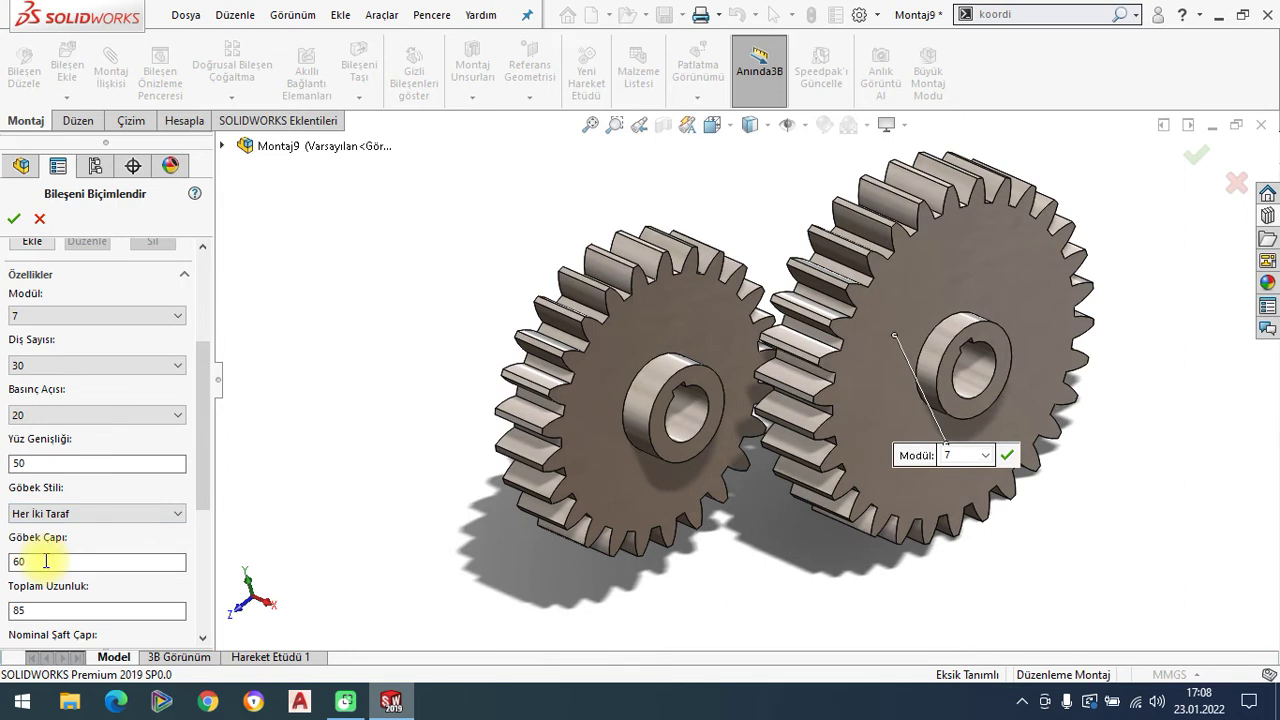
pyautogui.doubleClick(15, 560)
pyautogui.write('70')
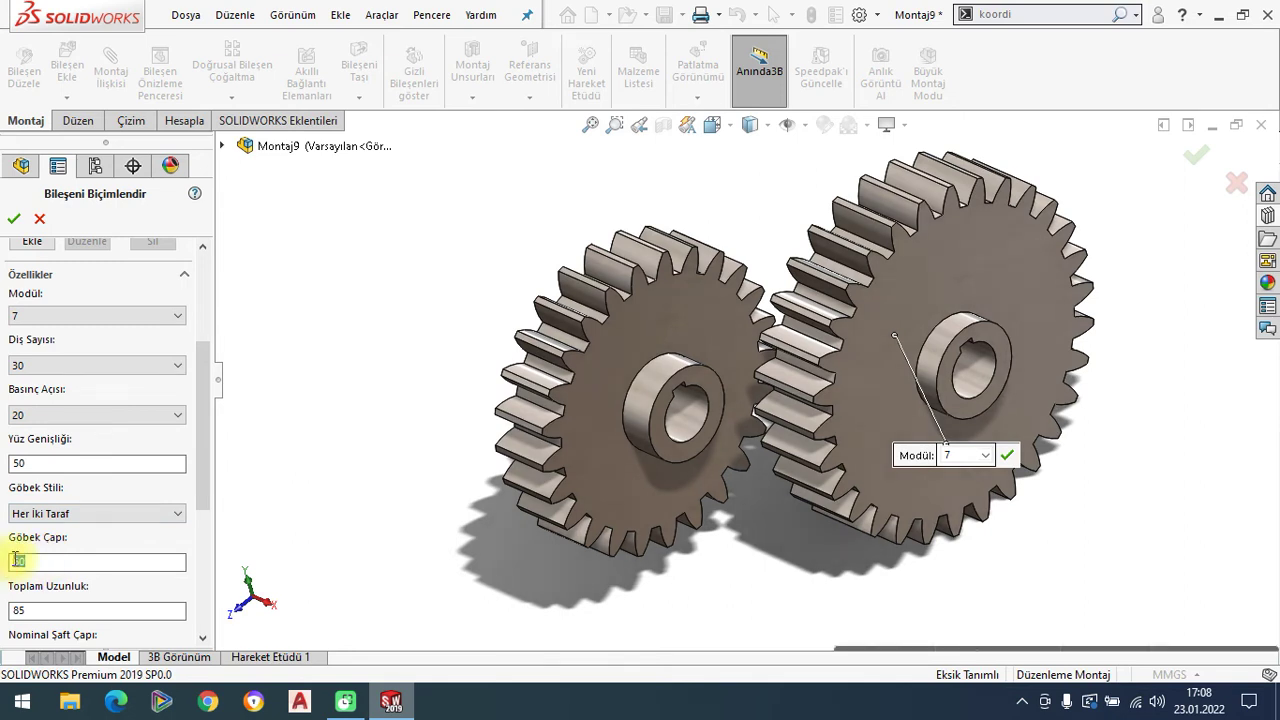
pyautogui.doubleClick(39, 611)
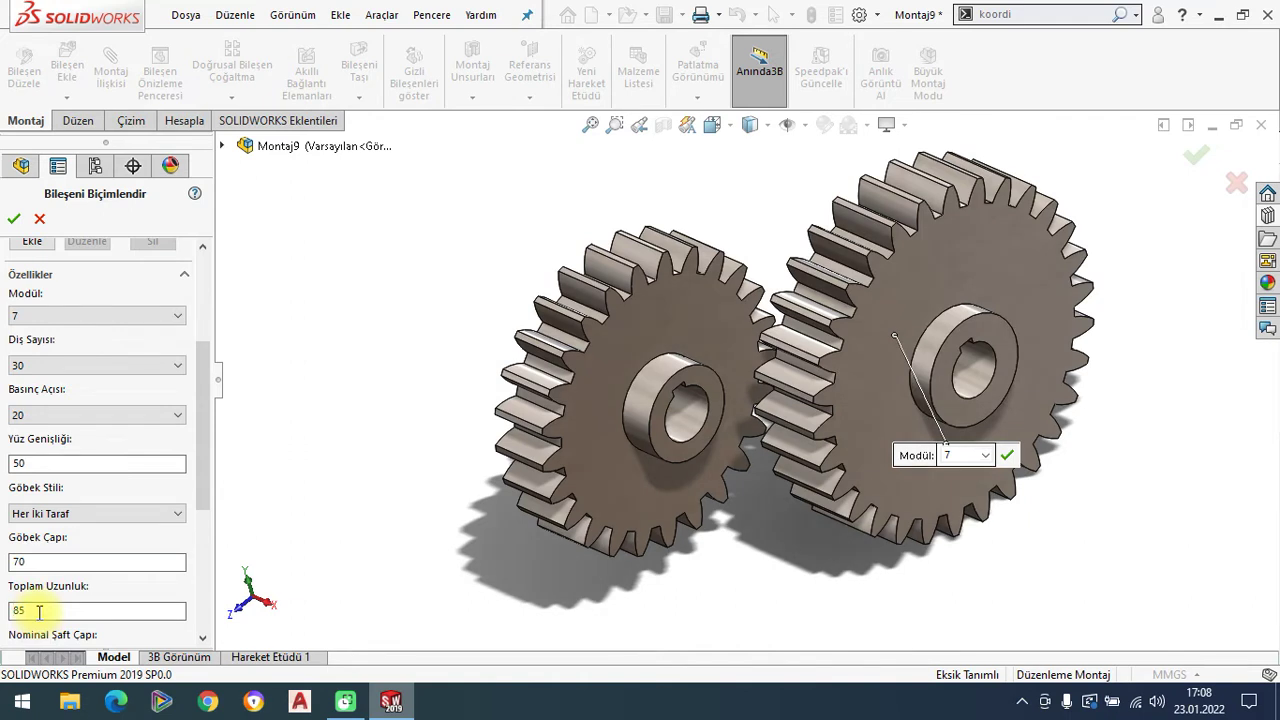
pyautogui.moveTo(39, 611); pyautogui.dragTo(12, 609)
pyautogui.write('90')
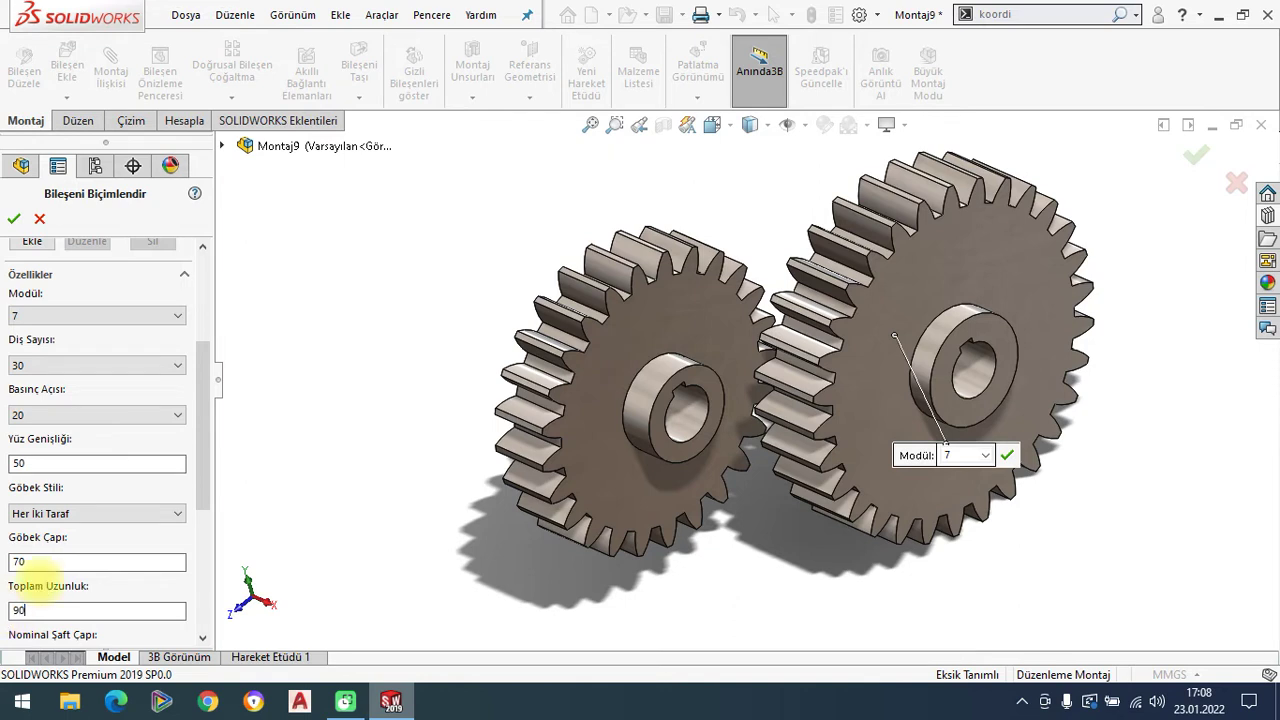
pyautogui.click(200, 485)
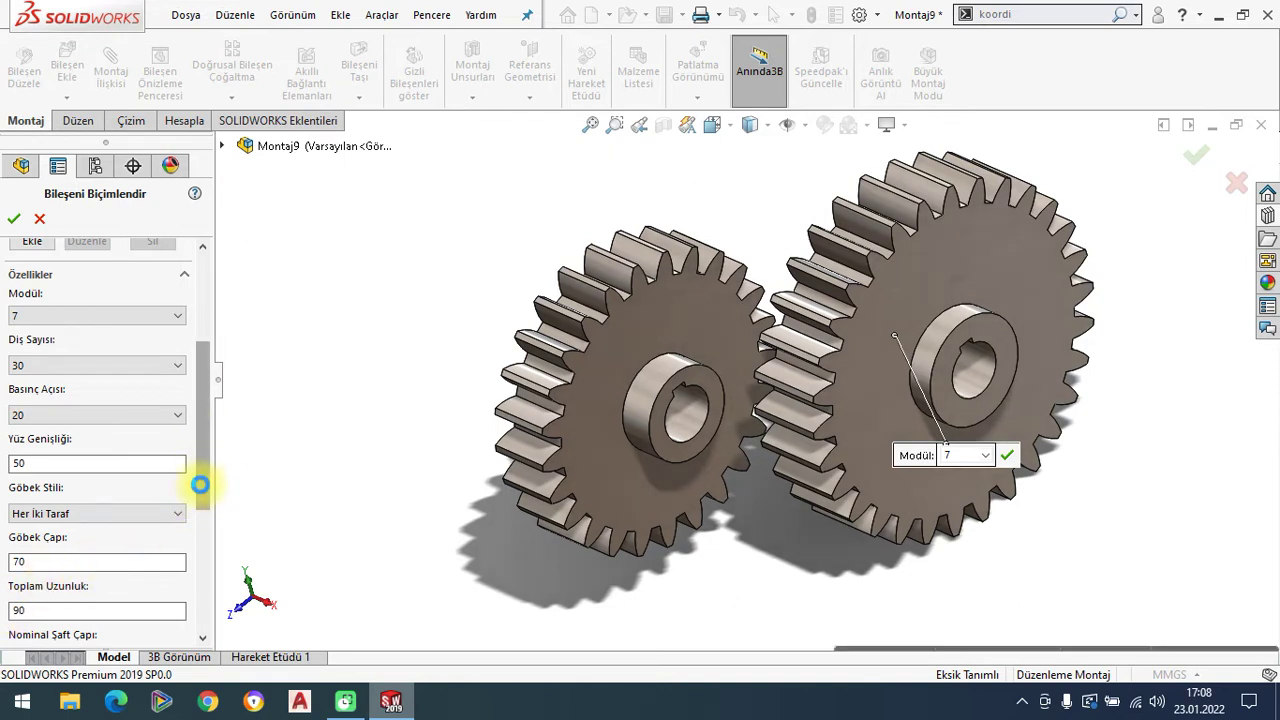
pyautogui.scroll(-3, 200, 485)
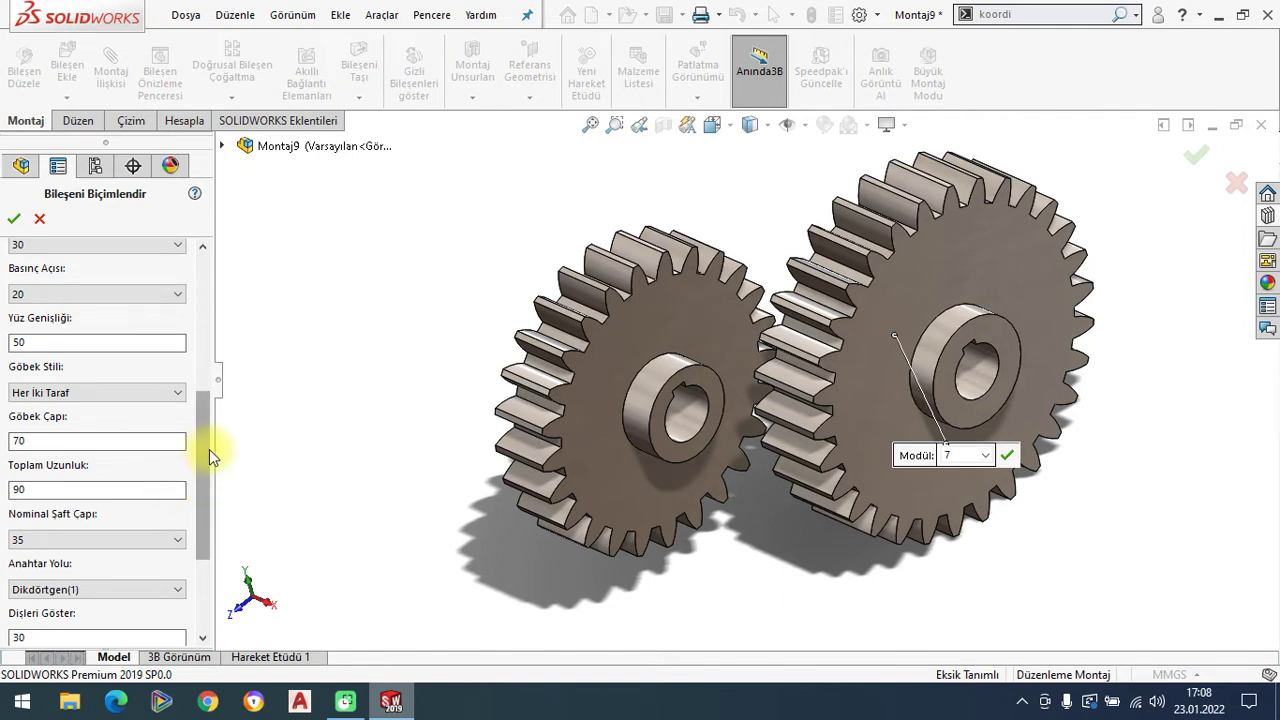
pyautogui.scroll(-1, 204, 447)
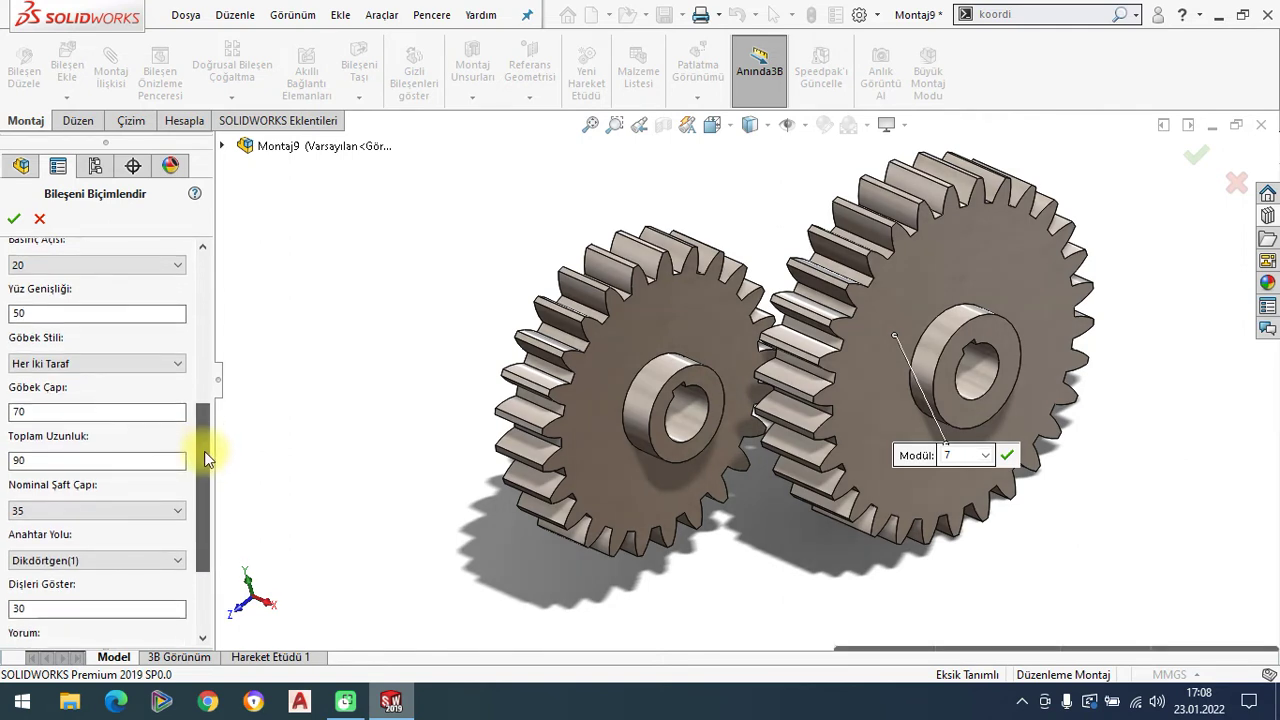
pyautogui.click(34, 512)
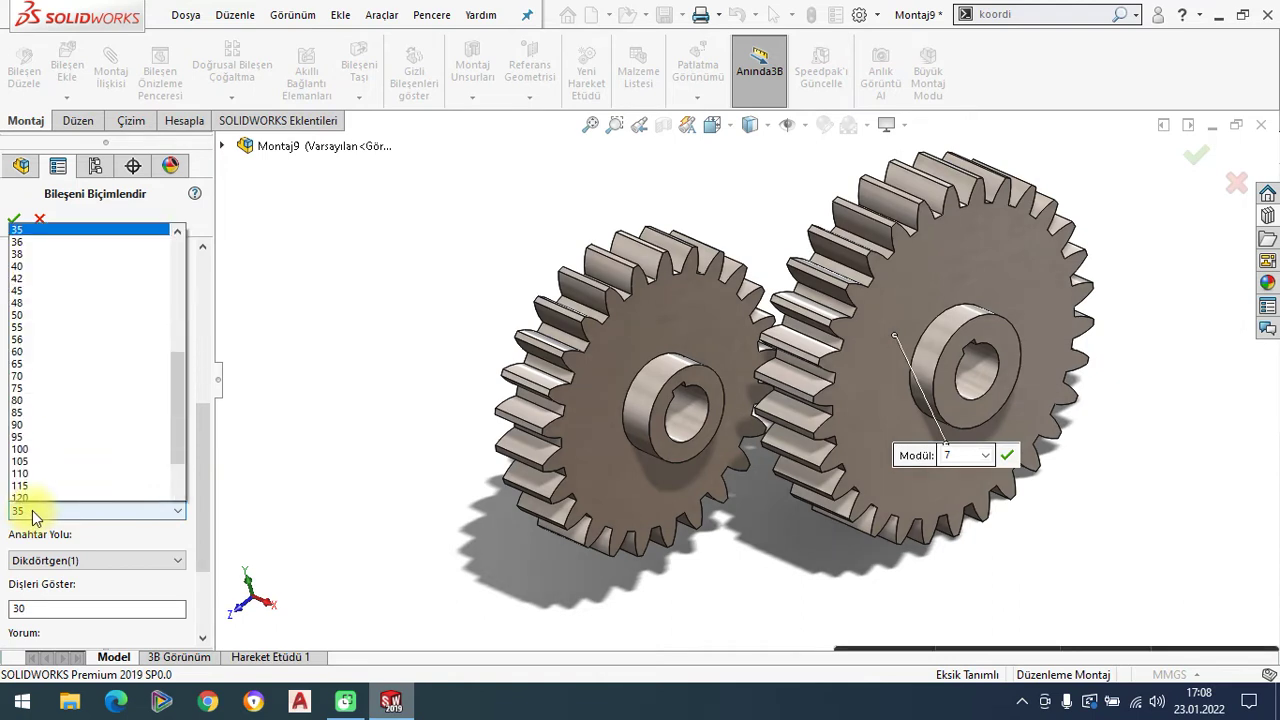
pyautogui.click(24, 201)
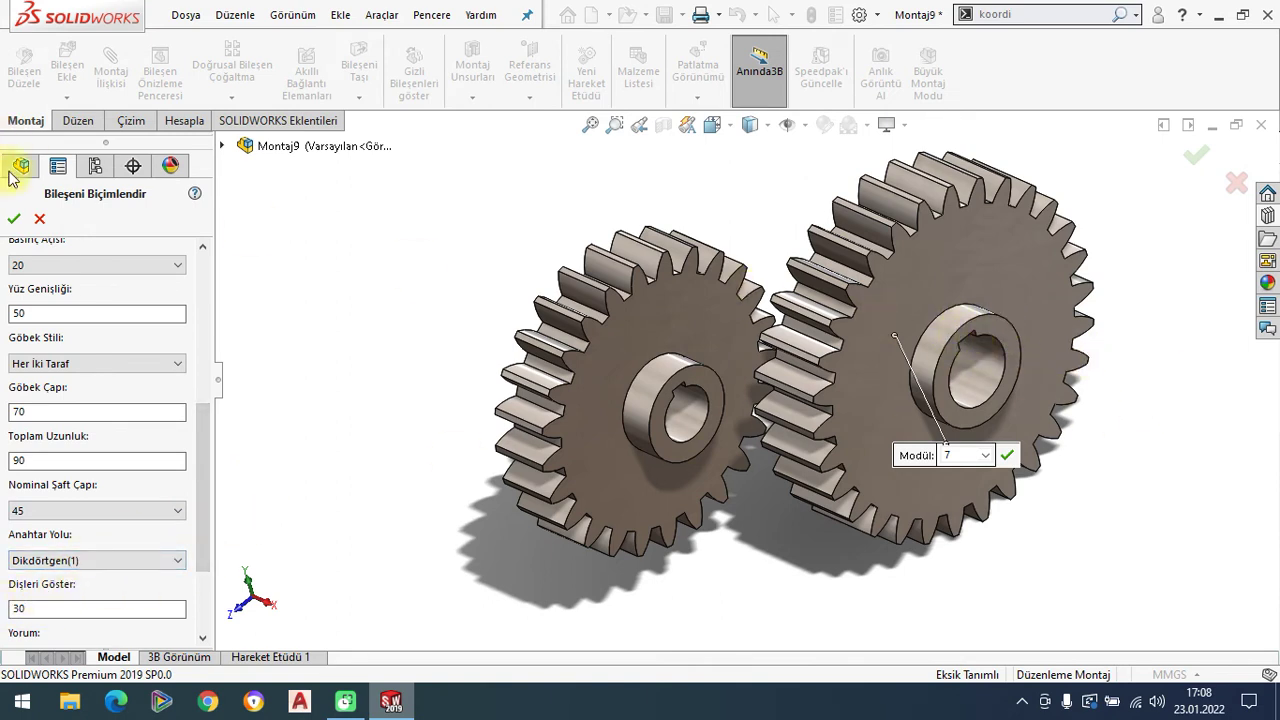
pyautogui.click(14, 218)
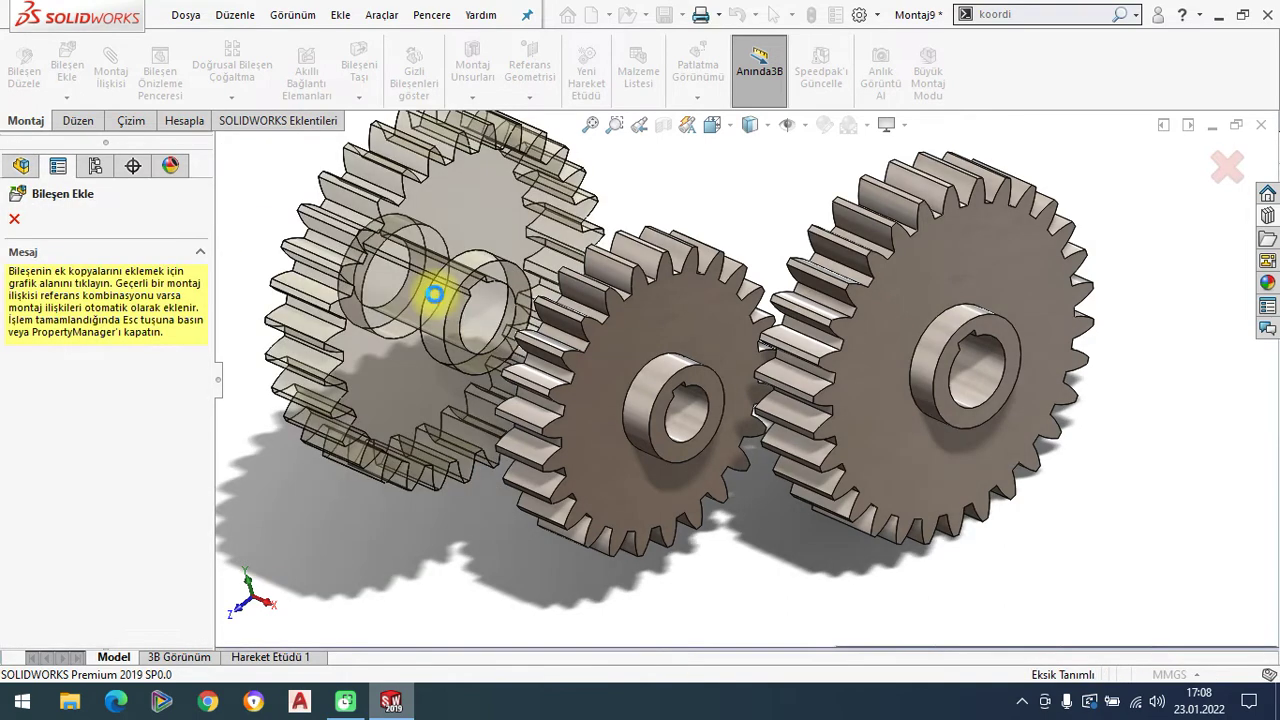
# Stop inserting gear copies and set spur gear_am<1> to Float
pyautogui.click(14, 218)
pyautogui.scroll(2, 684, 323)
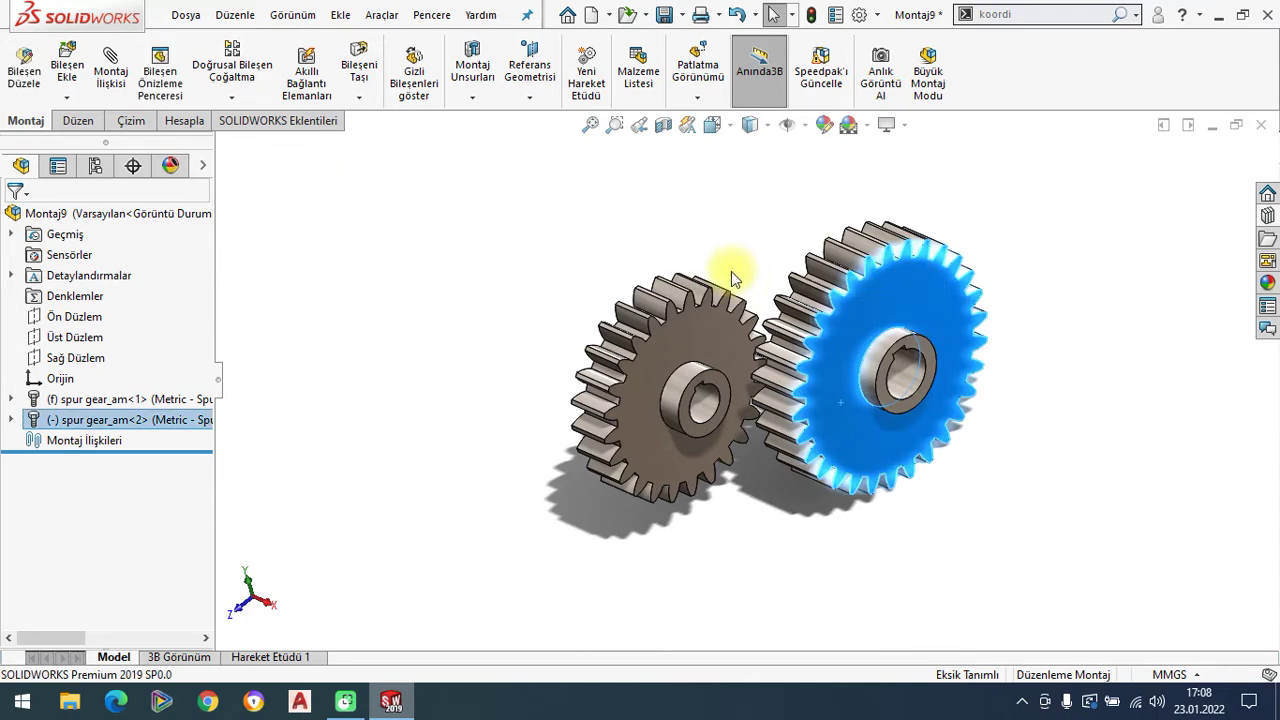
pyautogui.scroll(-2, 737, 274)
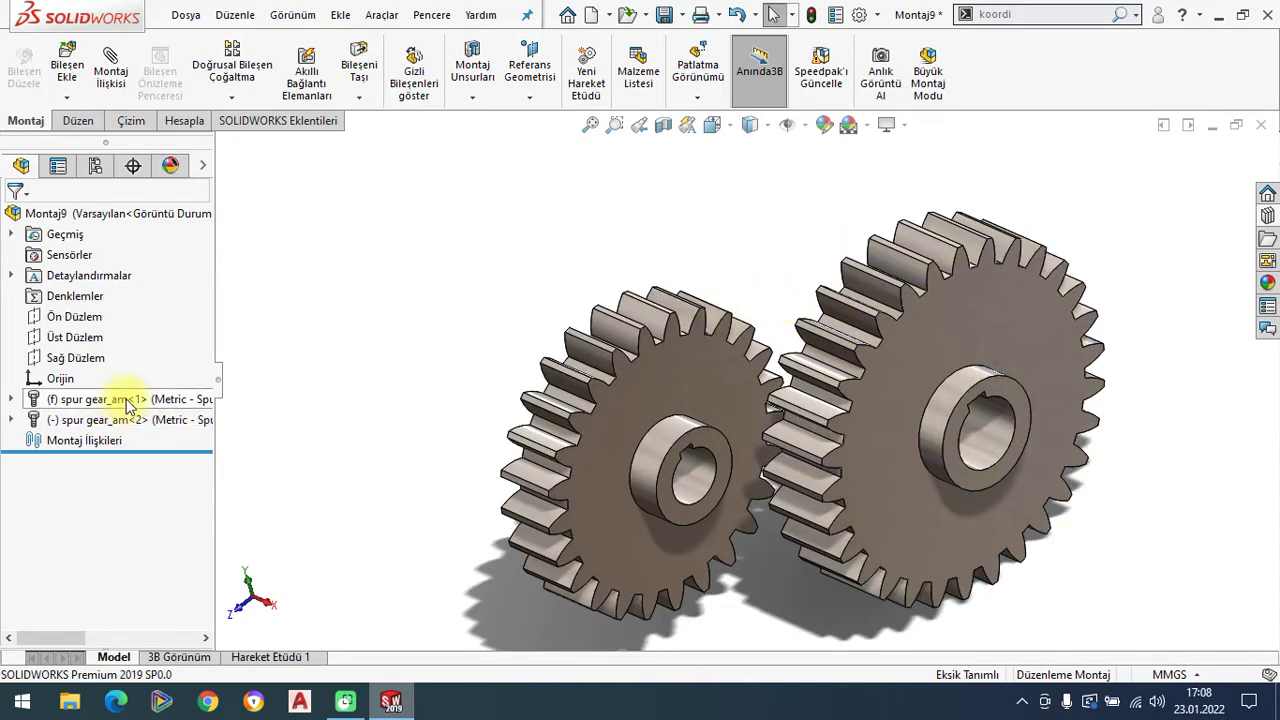
pyautogui.rightClick(126, 400)
pyautogui.click(168, 350)
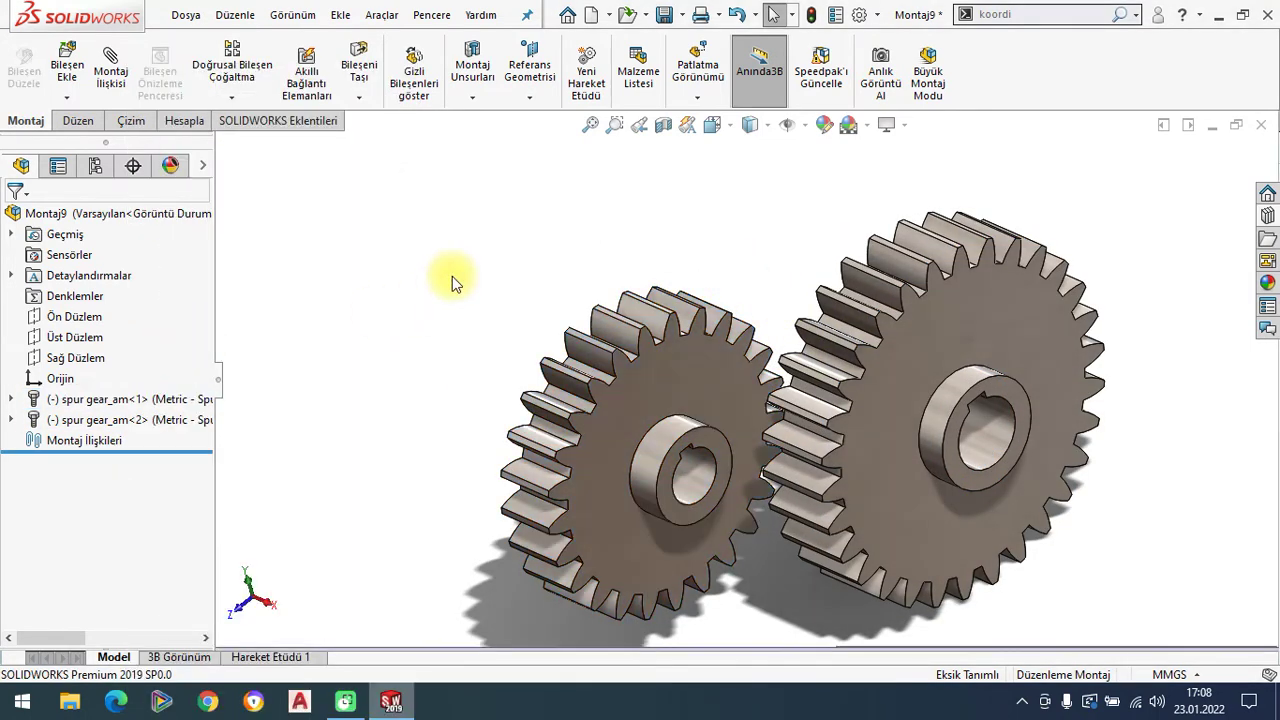
# Open the smaller gear as its own part document
pyautogui.moveTo(510, 415)
pyautogui.mouseDown()
pyautogui.moveTo(608, 400)
pyautogui.moveTo(508, 377)
pyautogui.moveTo(740, 408)
pyautogui.mouseUp()
pyautogui.scroll(1, 752, 410)
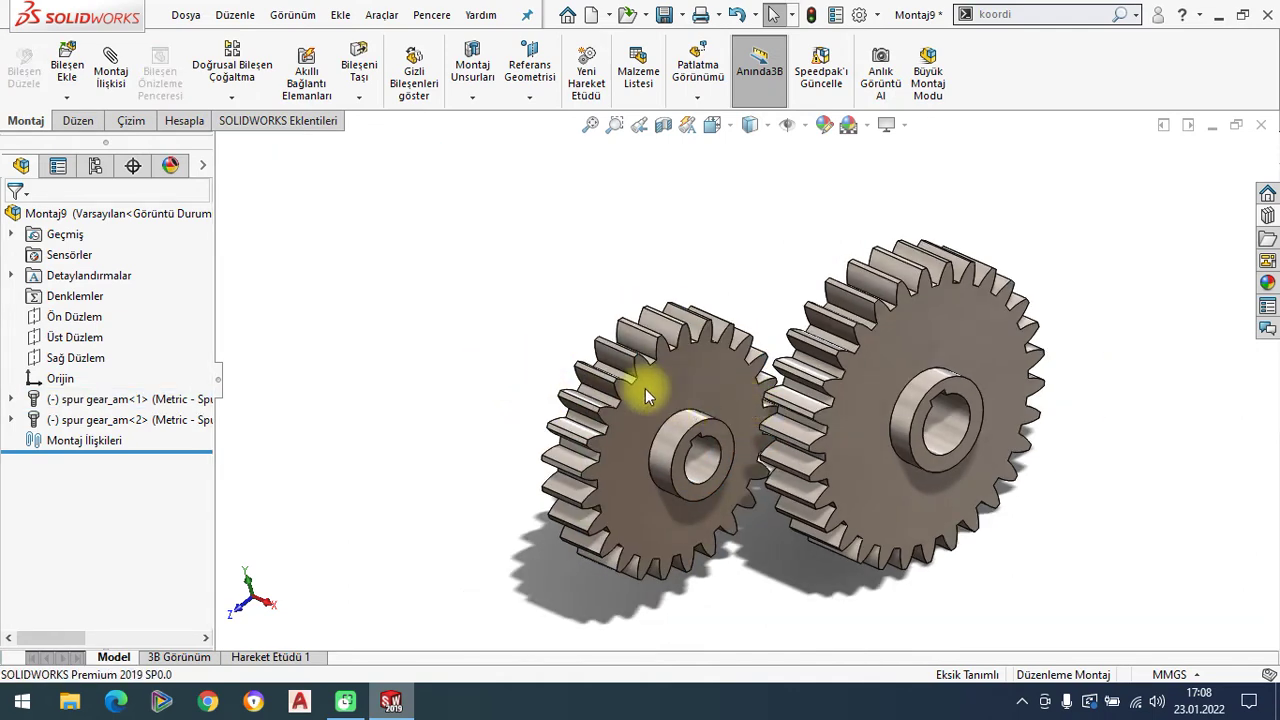
pyautogui.rightClick(651, 394)
pyautogui.click(664, 53)
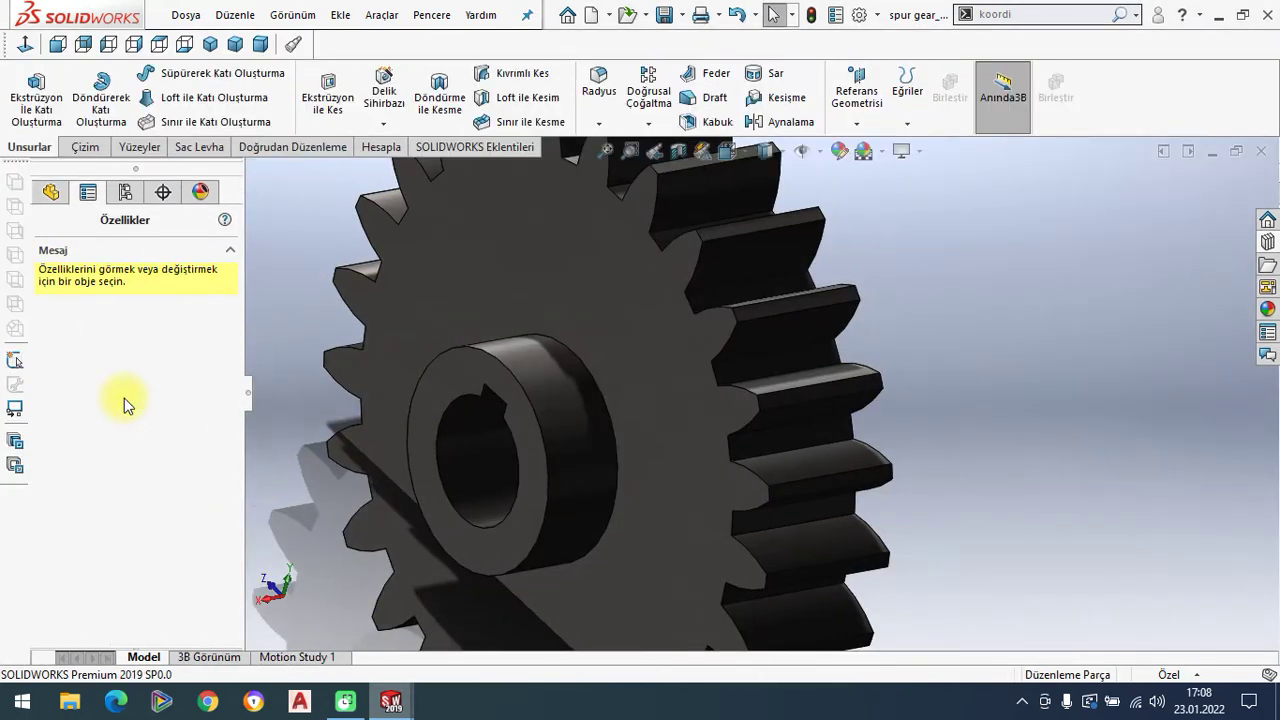
# Save the small gear part to Desktop > Düz dişliler as 'spur gear_am(Küçük dişli'
pyautogui.click(196, 13)
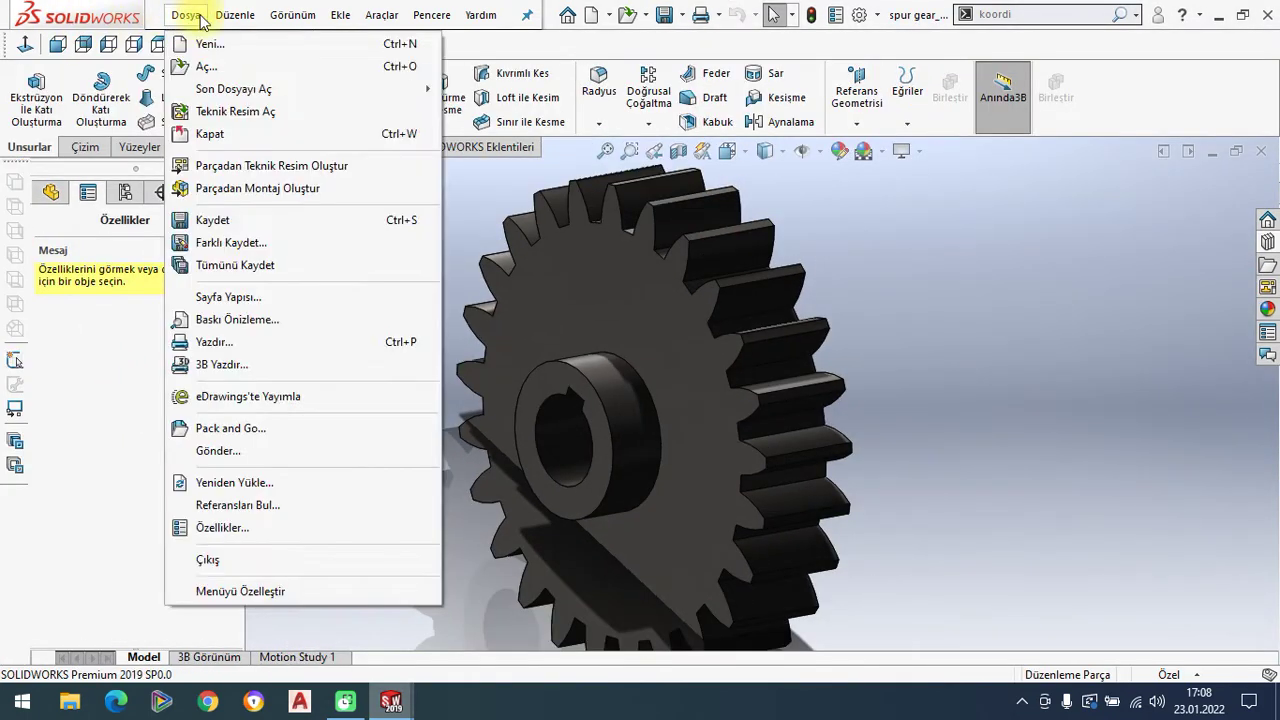
pyautogui.click(220, 242)
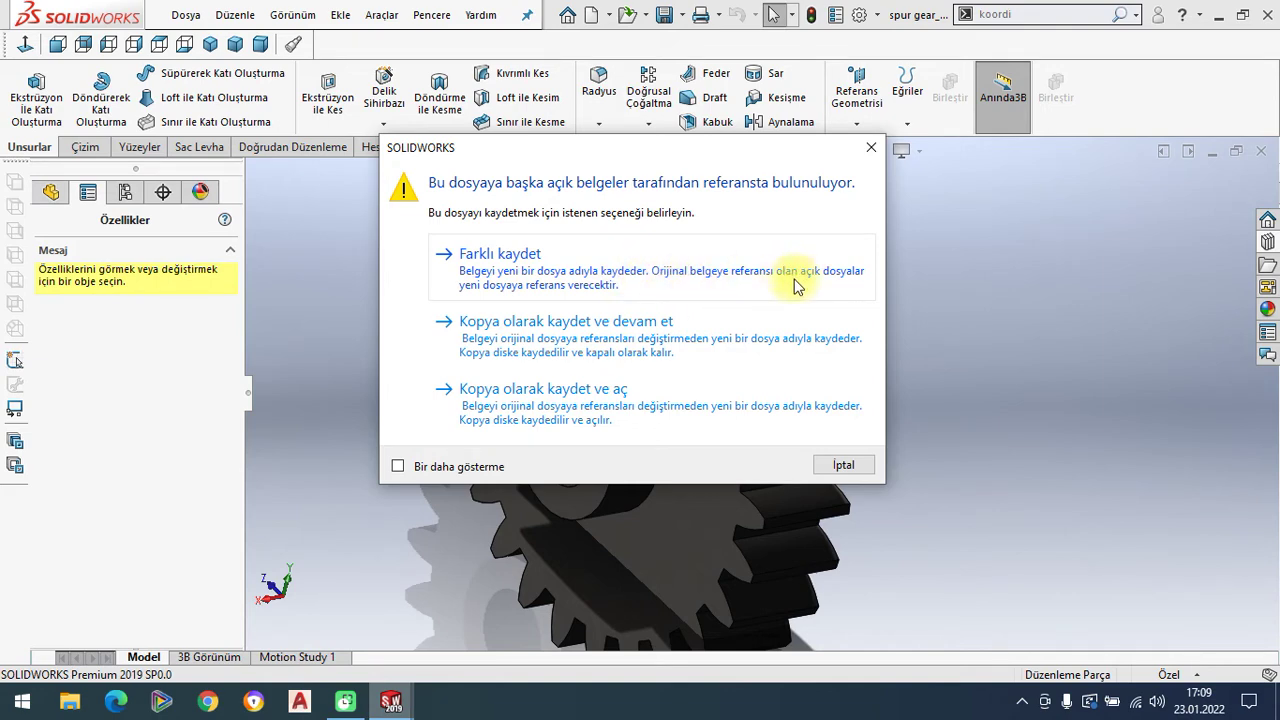
pyautogui.click(594, 280)
pyautogui.hotkey('ctrl', 'shift', 's')
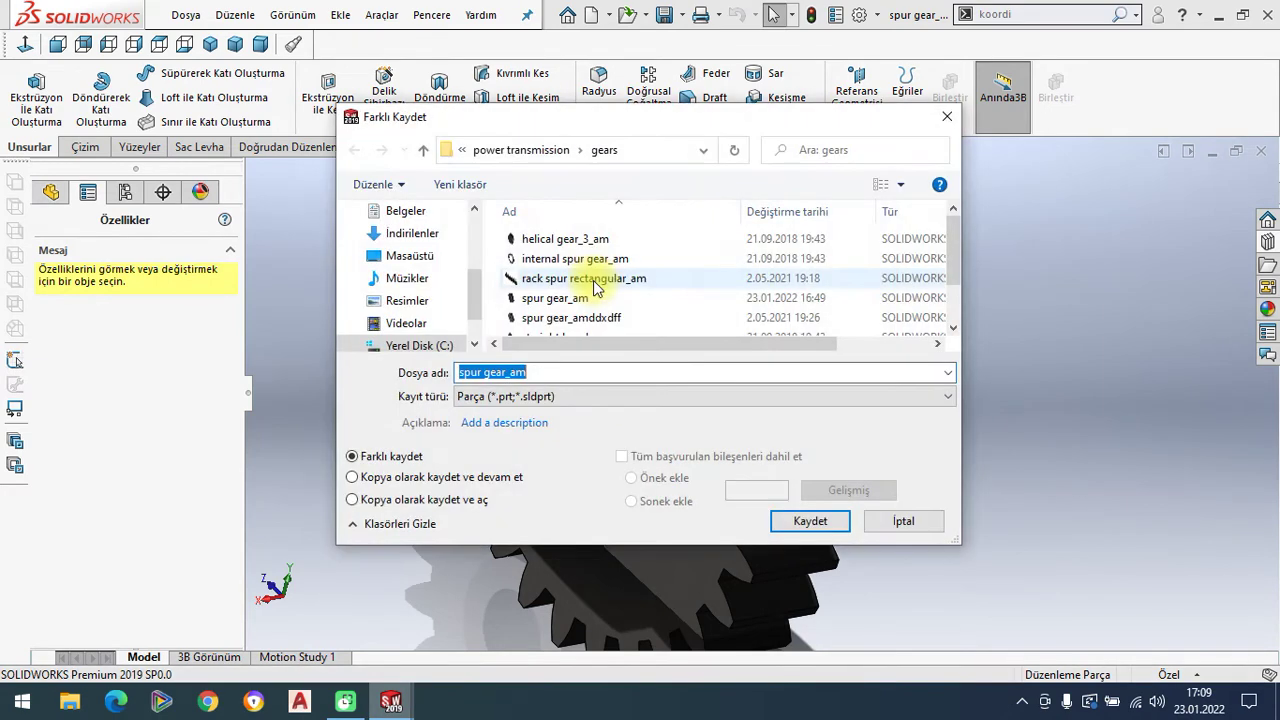
pyautogui.click(408, 255)
pyautogui.scroll(-1, 676, 316)
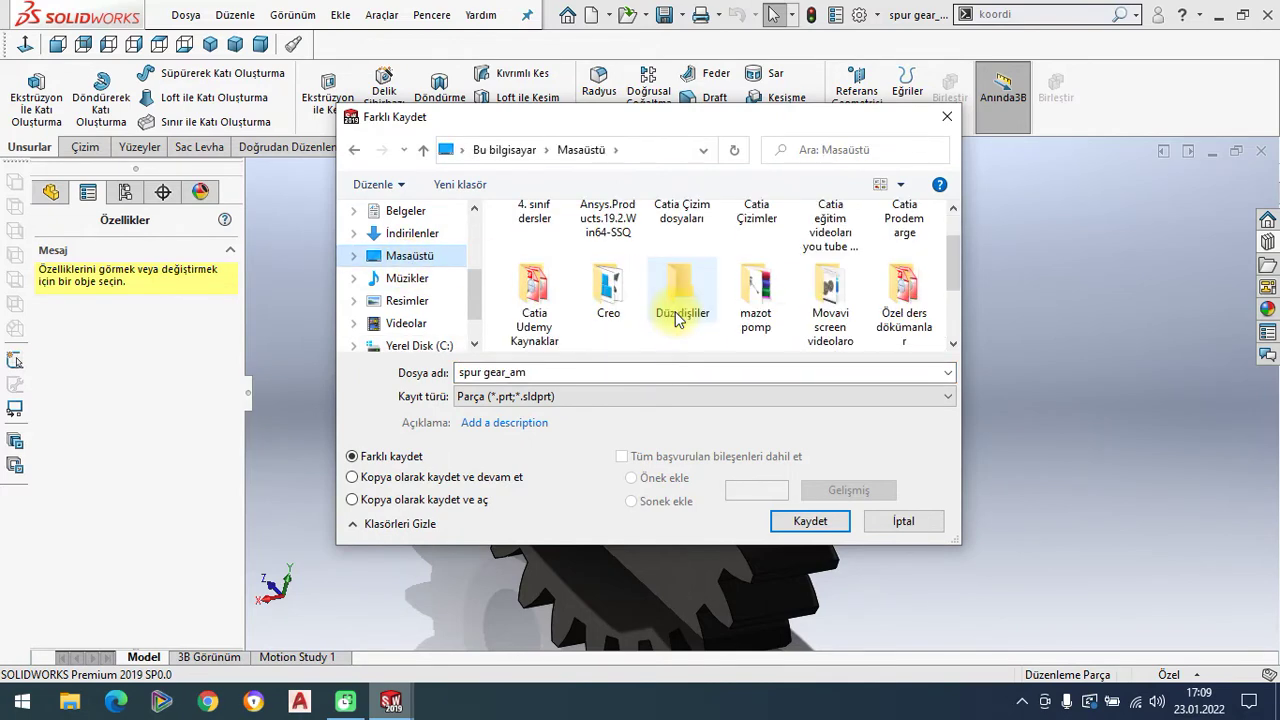
pyautogui.doubleClick(677, 318)
pyautogui.click(531, 373)
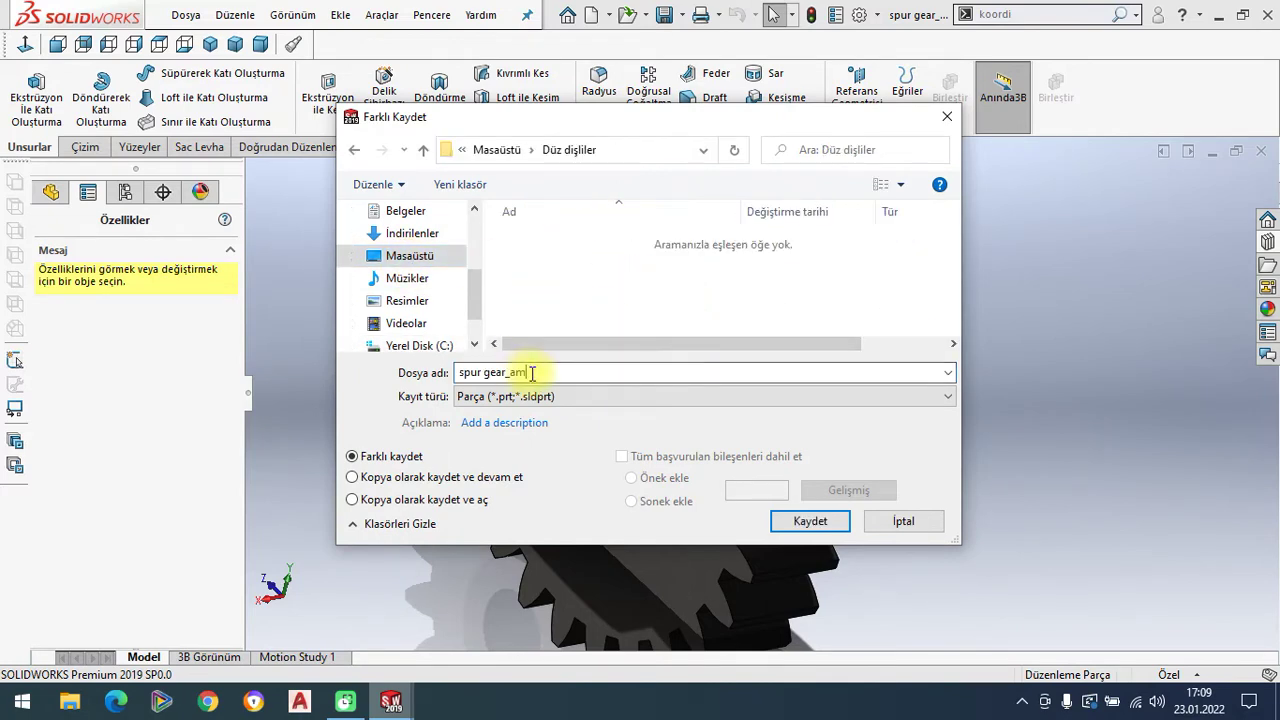
pyautogui.write('(')
pyautogui.write('Küçük ')
pyautogui.write('dişli')
pyautogui.click(789, 521)
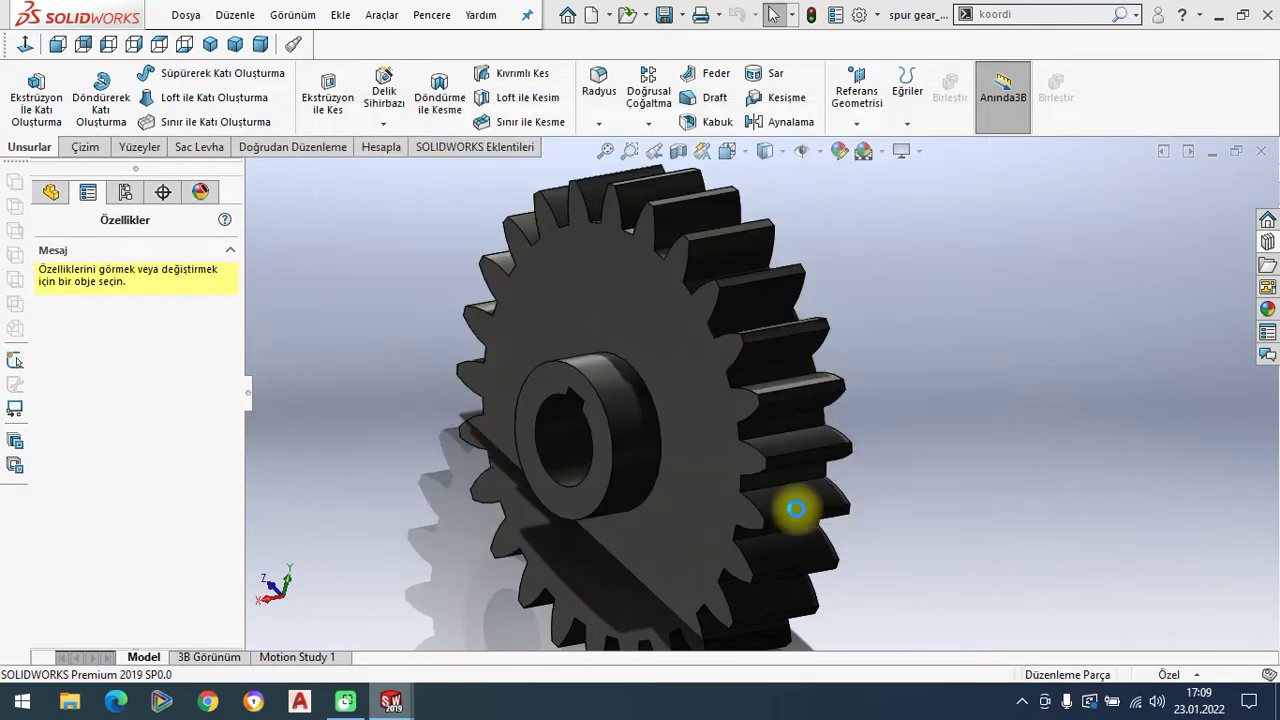
pyautogui.scroll(1, 706, 383)
pyautogui.scroll(2, 706, 383)
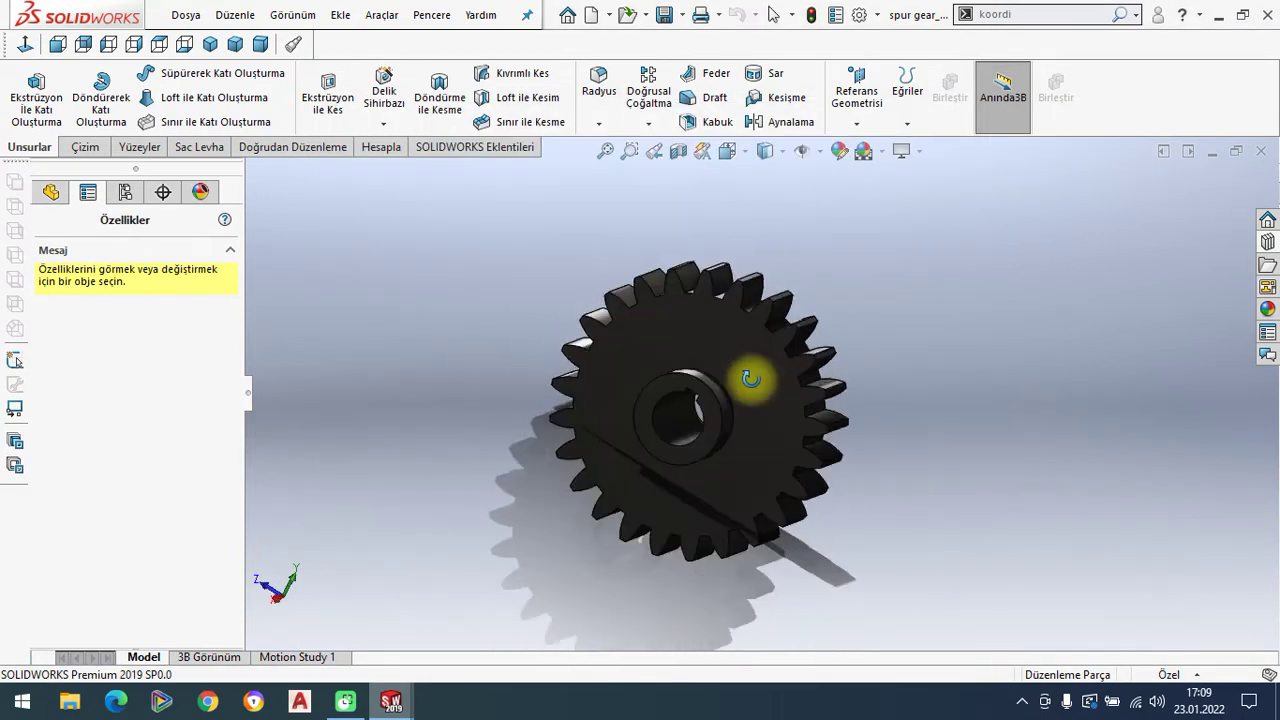
# Return to the assembly and open the right gear's part file
pyautogui.scroll(1, 706, 383)
pyautogui.scroll(1, 706, 383)
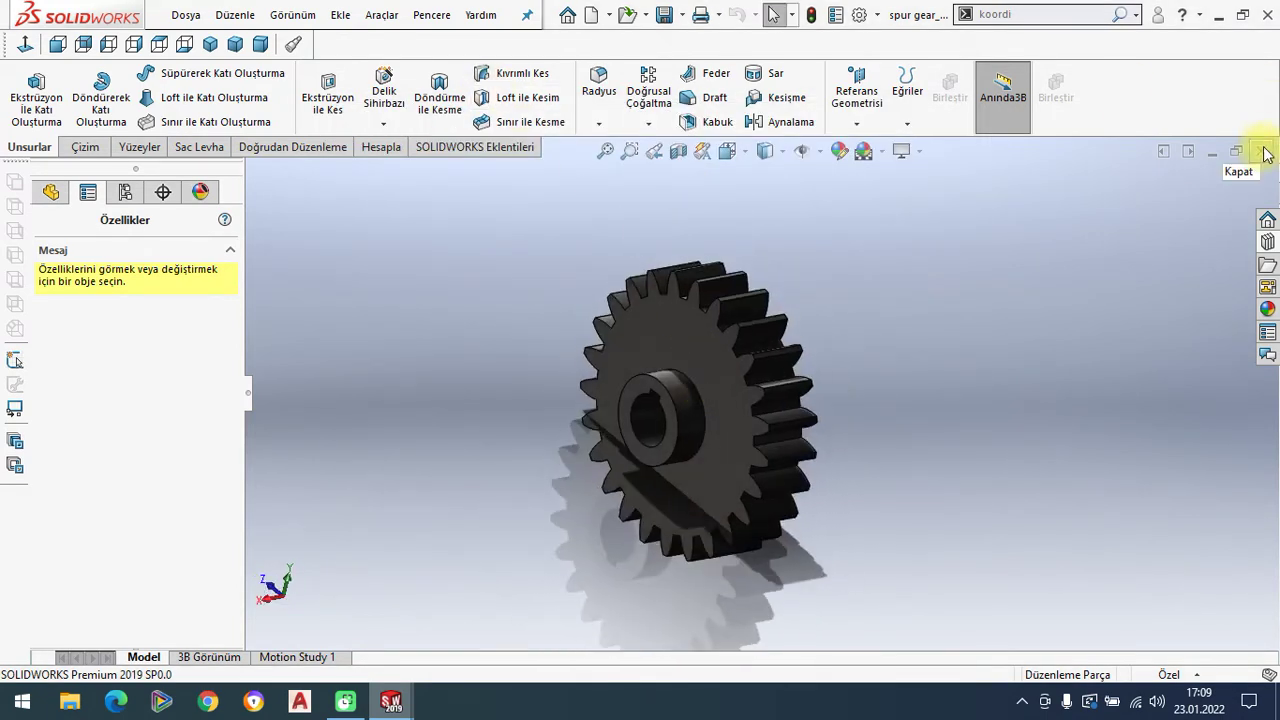
pyautogui.click(1208, 151)
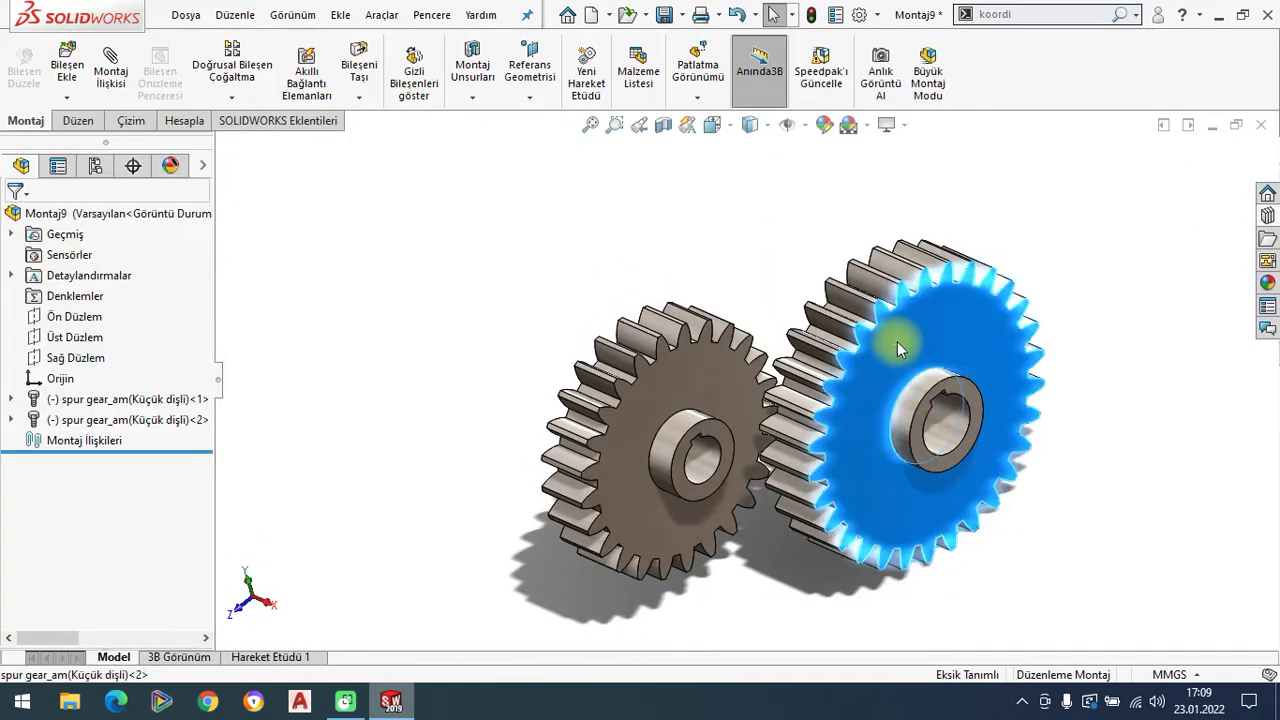
pyautogui.rightClick(896, 341)
pyautogui.click(918, 58)
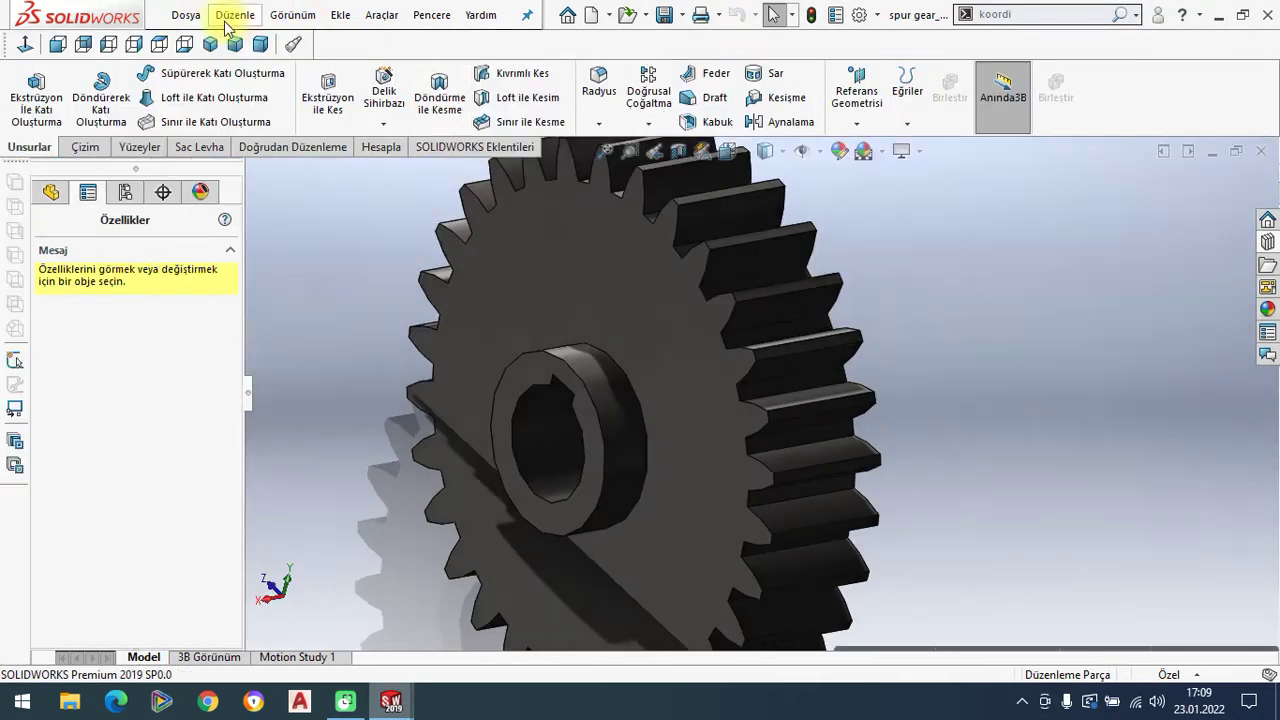
# Save it in Düz dişliler as 'spur gear_am(Büyük dişli)' and close the part window
pyautogui.click(186, 15)
pyautogui.click(240, 242)
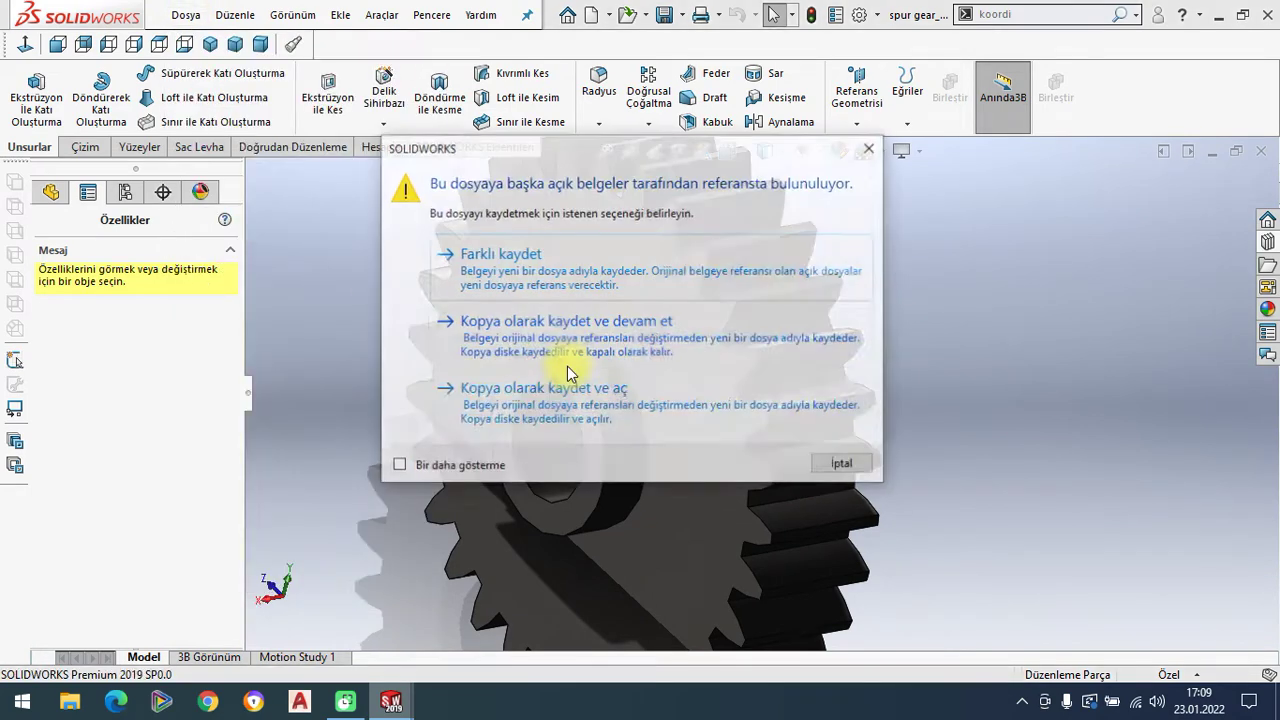
pyautogui.click(527, 277)
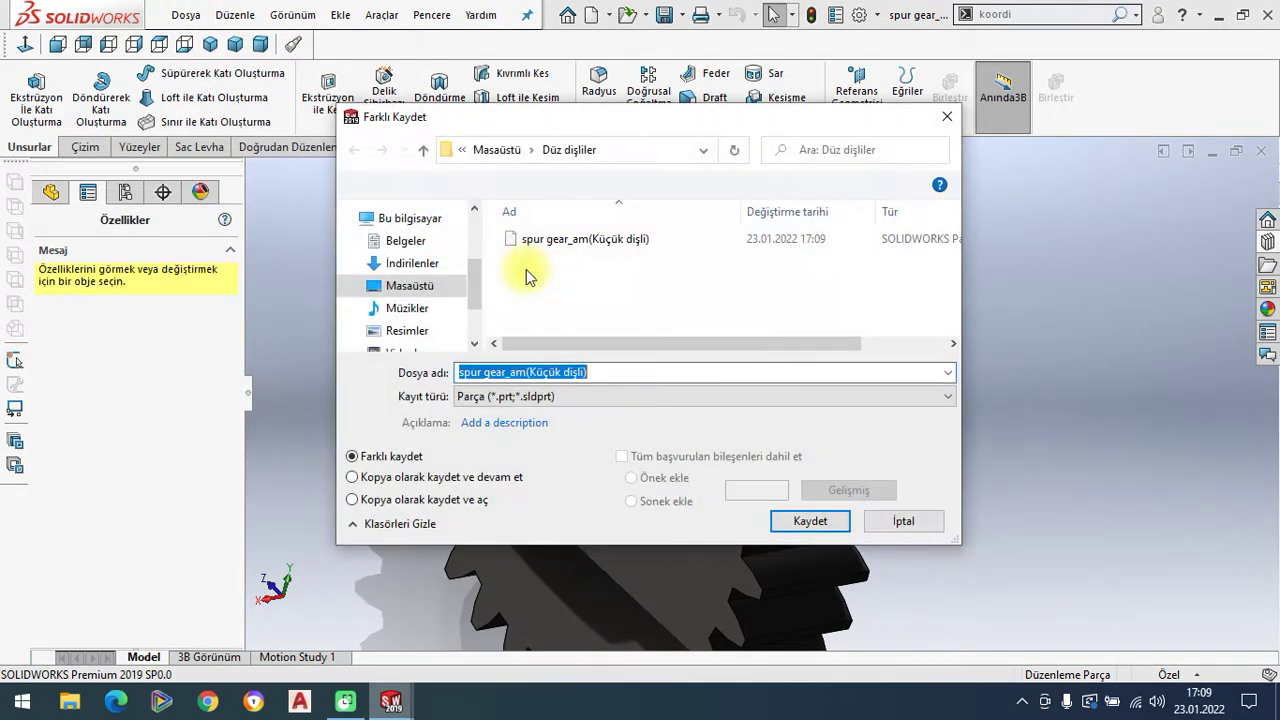
pyautogui.click(418, 290)
pyautogui.scroll(-1, 620, 320)
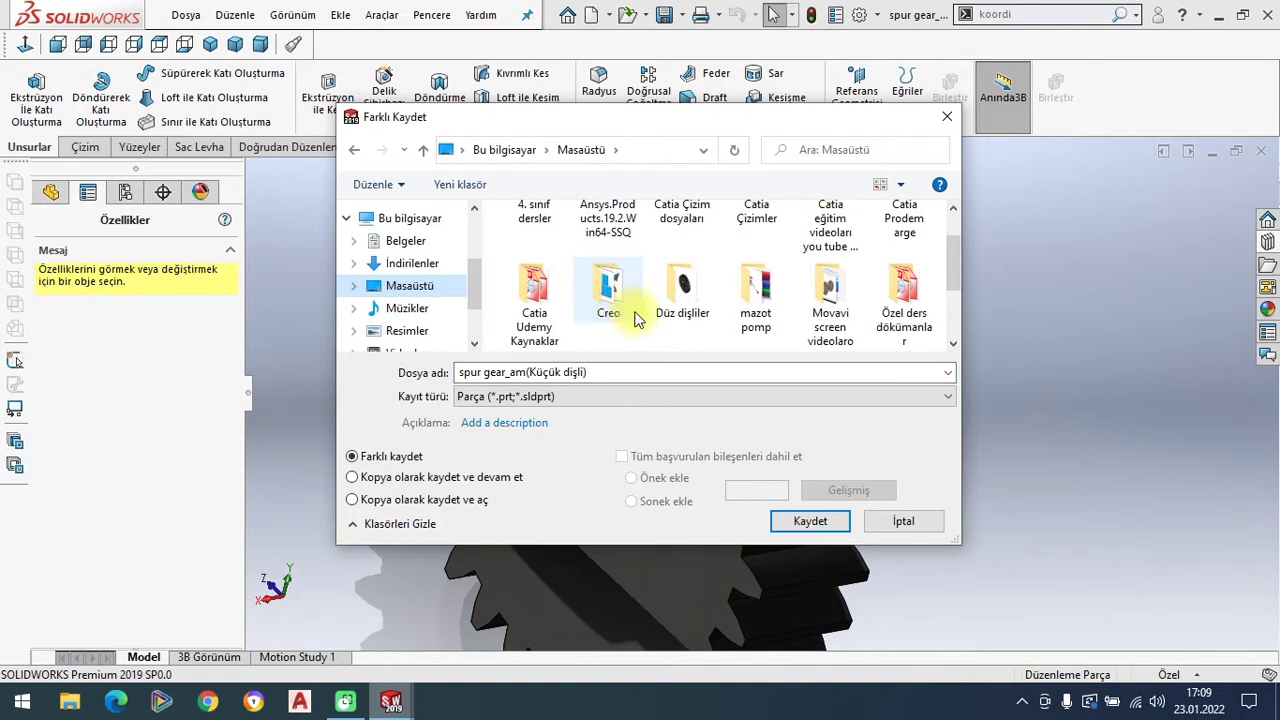
pyautogui.doubleClick(683, 288)
pyautogui.click(592, 371)
pyautogui.doubleClick(588, 371)
pyautogui.moveTo(588, 372); pyautogui.dragTo(531, 373)
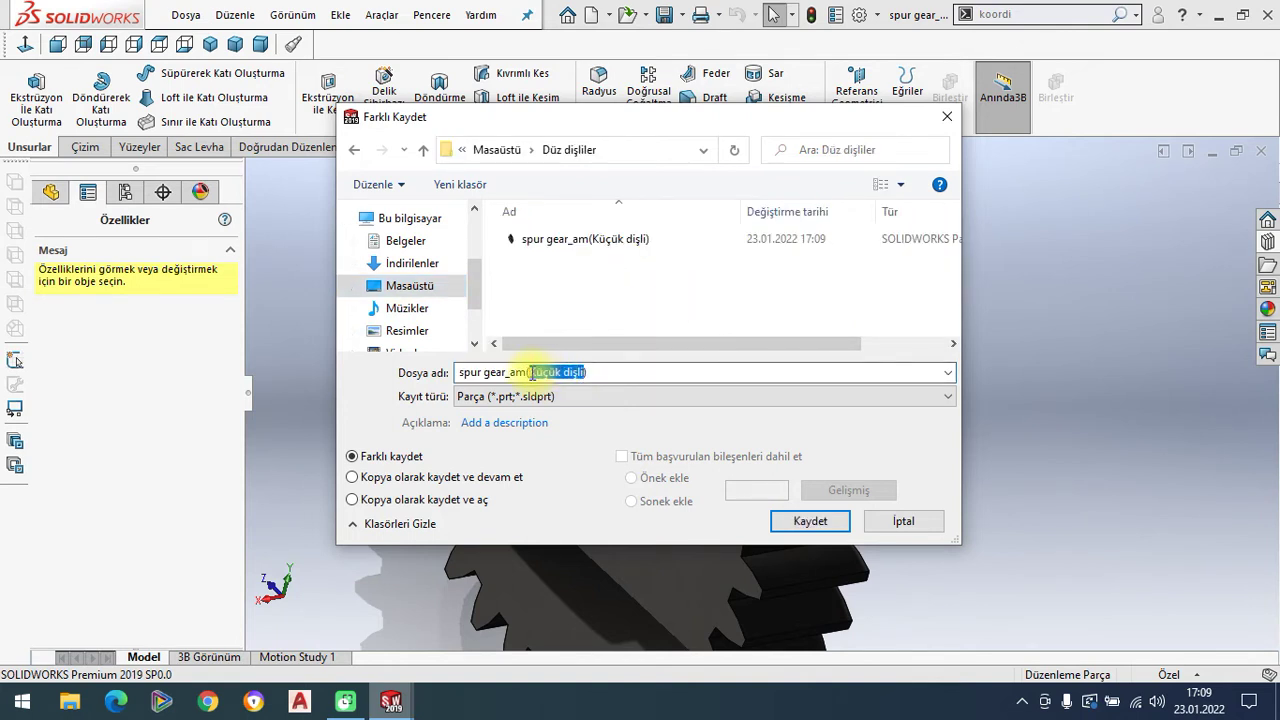
pyautogui.write('Büyük')
pyautogui.write(' dişli)')
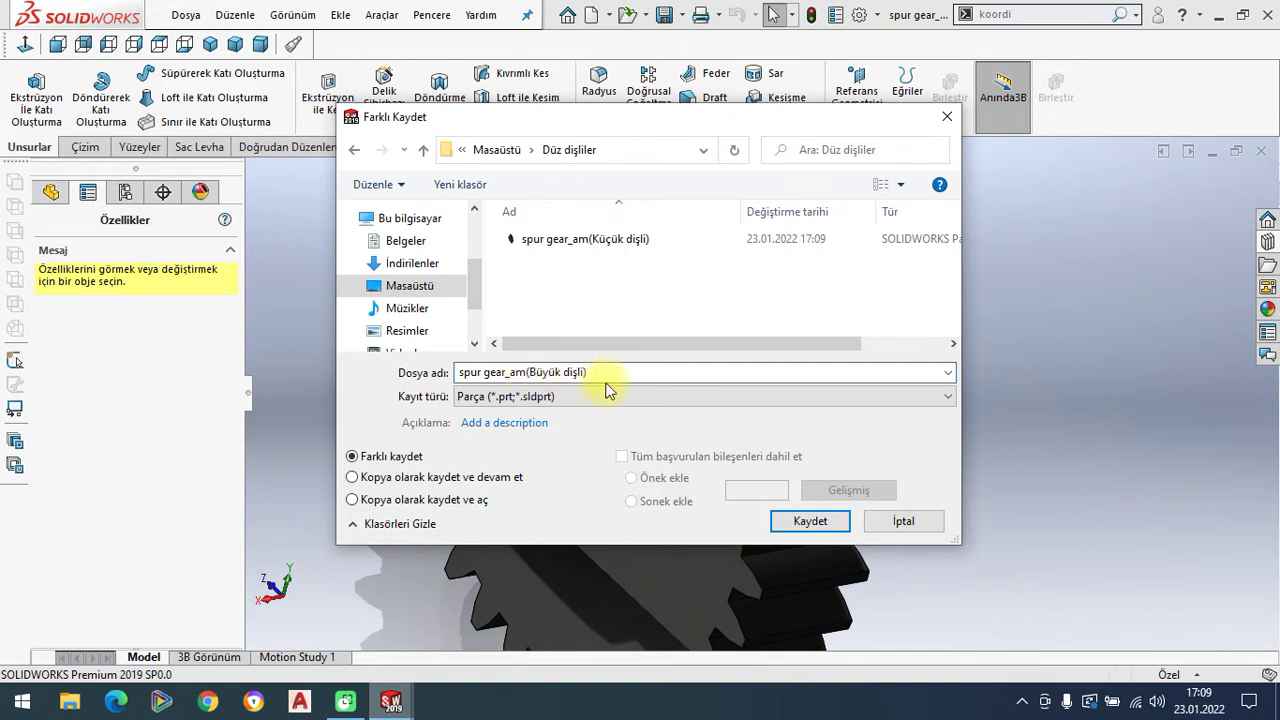
pyautogui.click(806, 520)
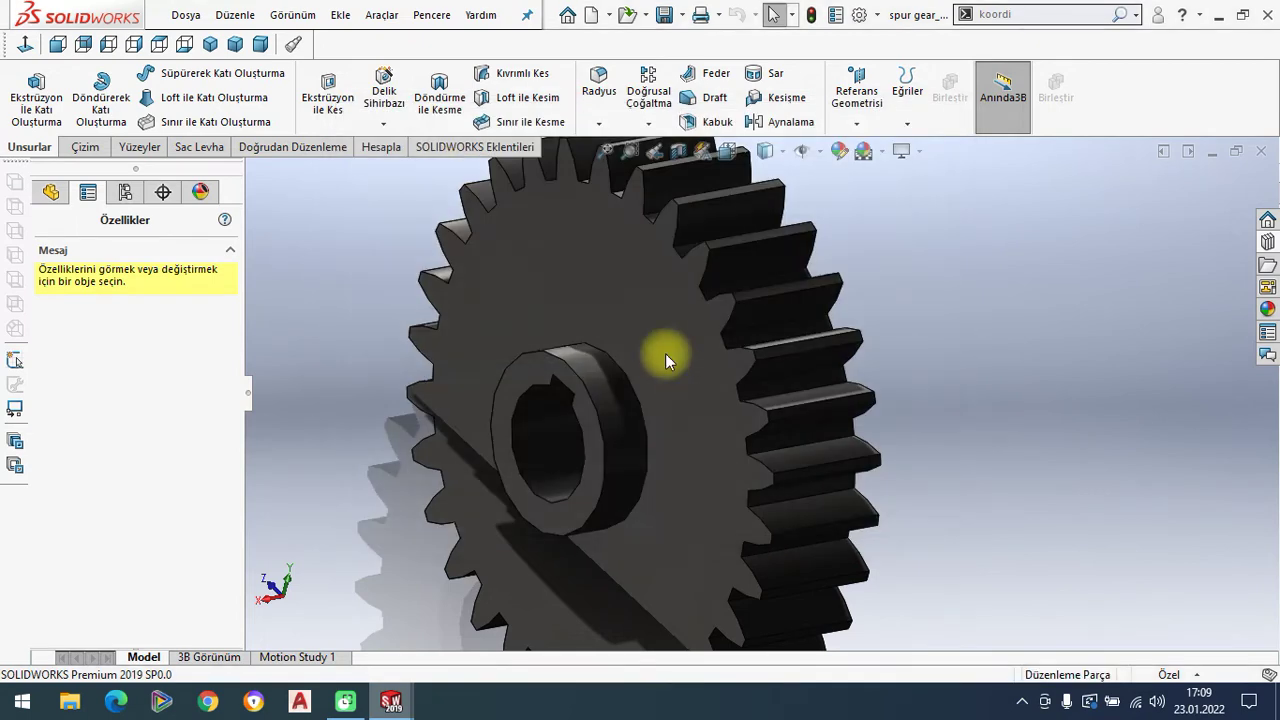
pyautogui.scroll(1, 752, 322)
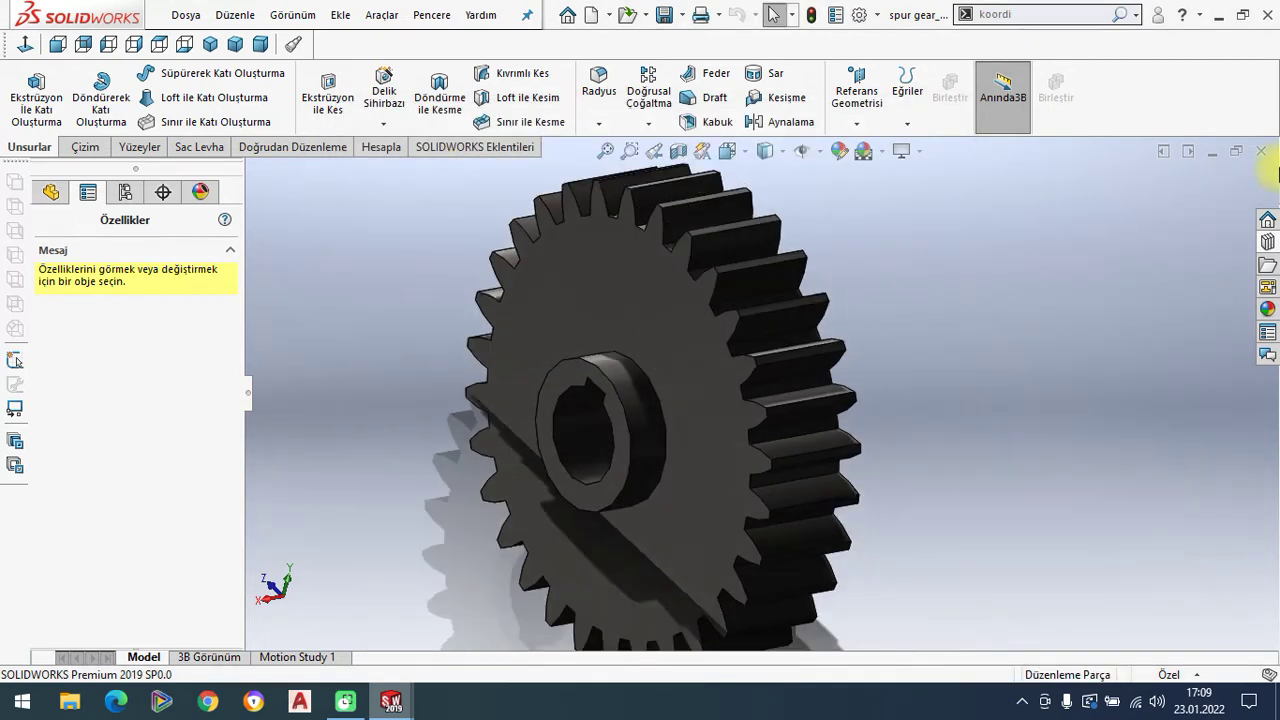
pyautogui.click(1261, 152)
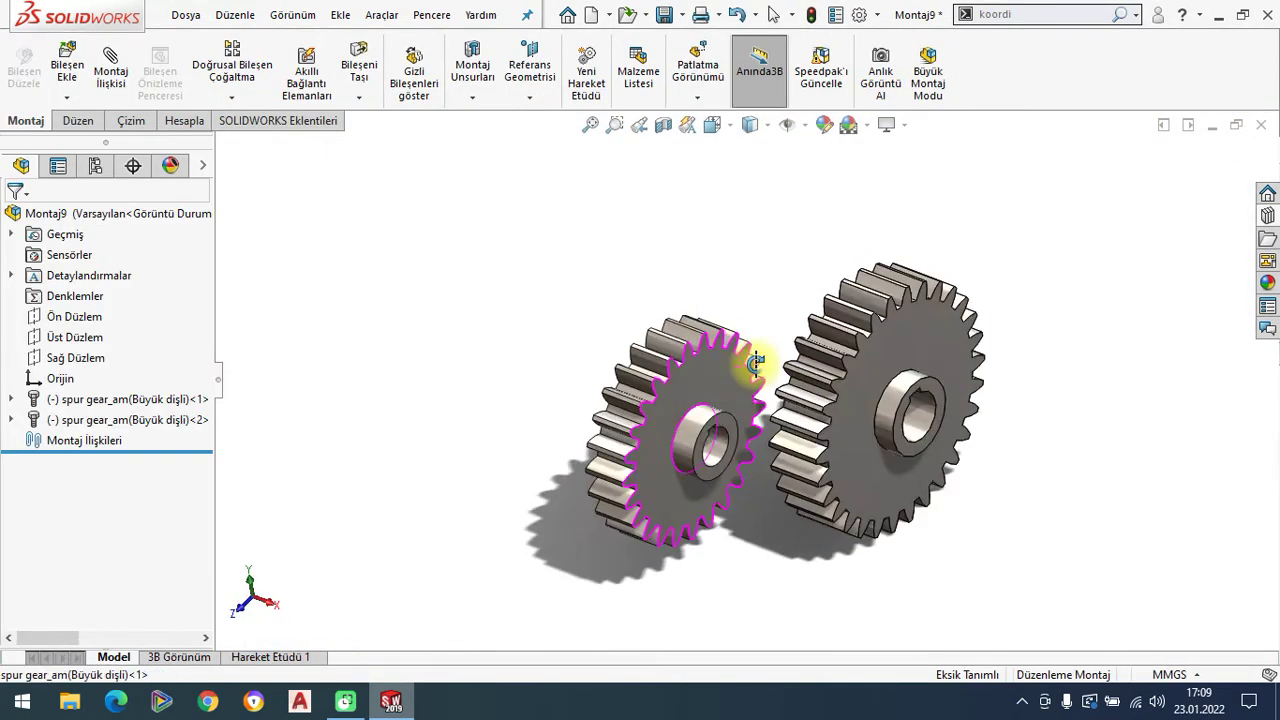
# Close Montaj9 without saving and start a new assembly document
pyautogui.click(1262, 128)
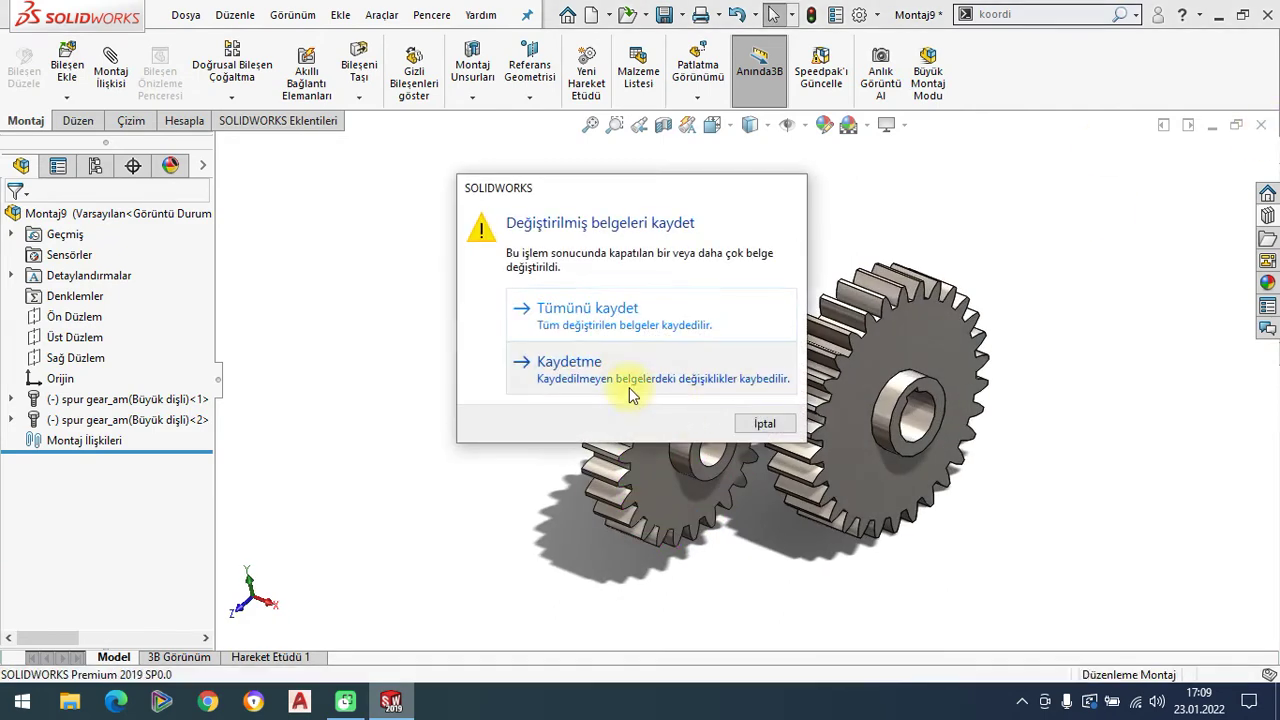
pyautogui.click(629, 387)
pyautogui.click(178, 20)
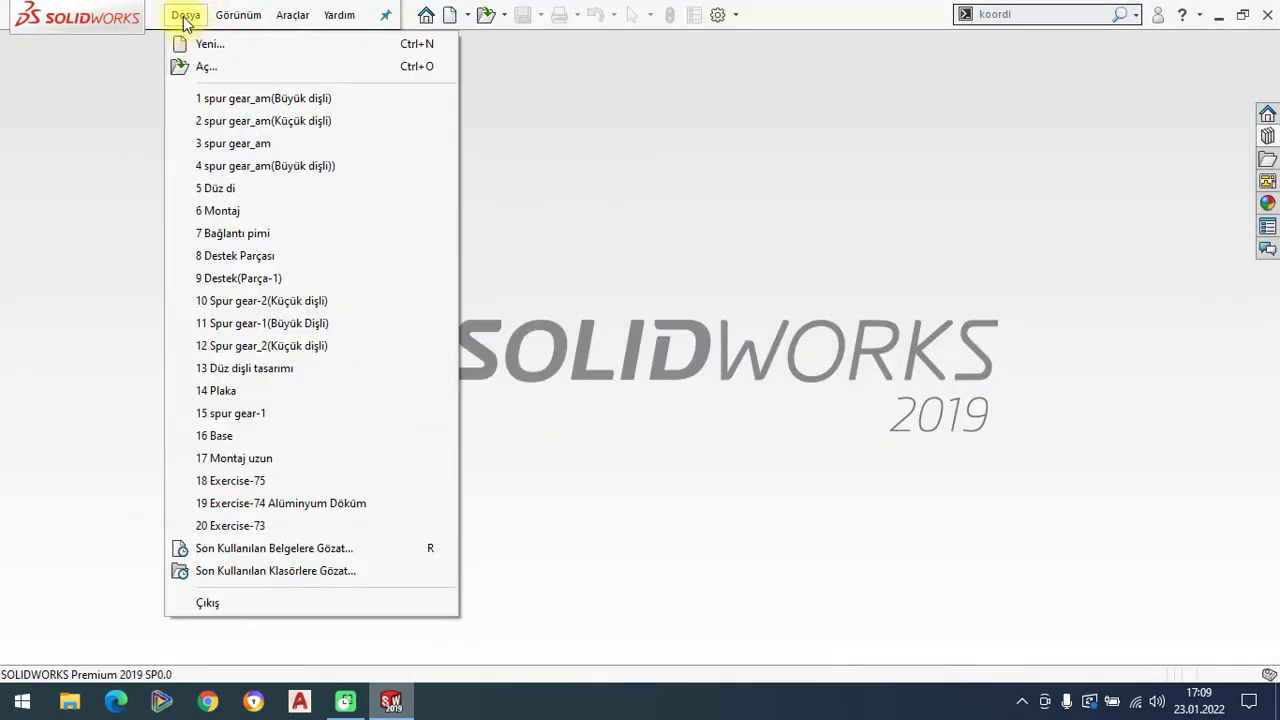
pyautogui.click(206, 42)
pyautogui.doubleClick(662, 288)
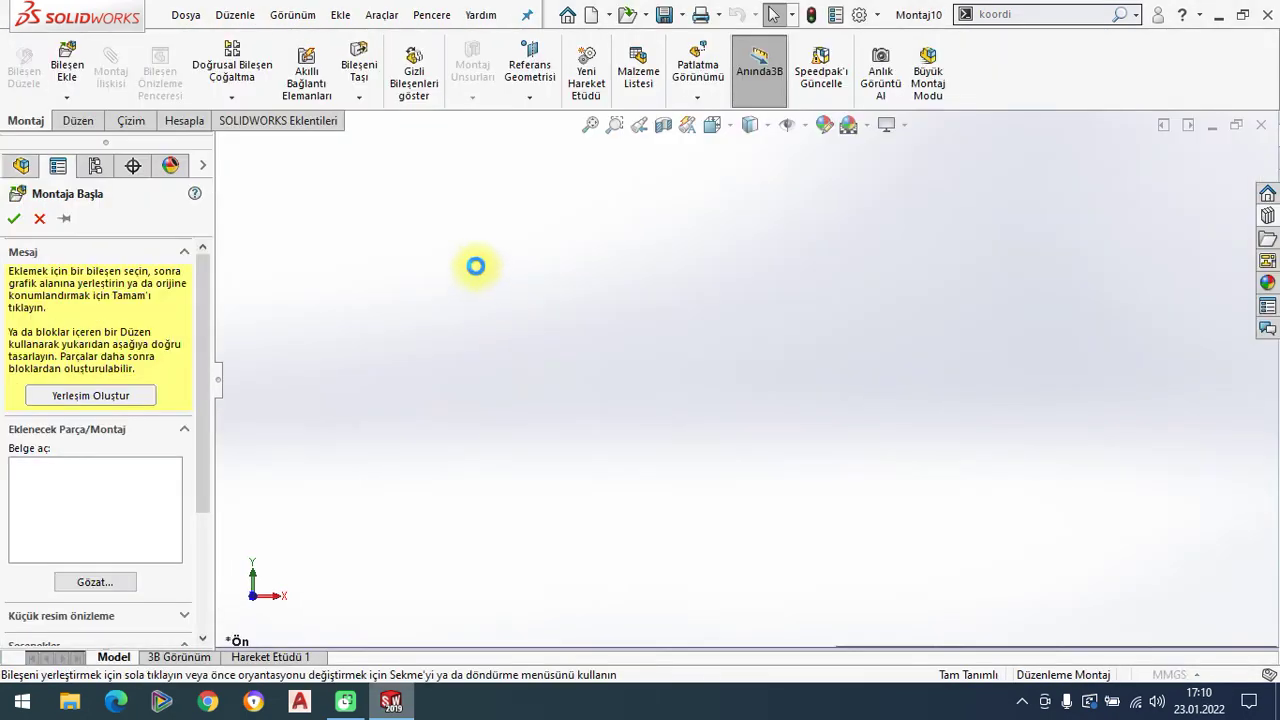
# Insert the spur gear_am(Büyük dişli) part as the first component, placed in an isometric view
pyautogui.click(590, 249)
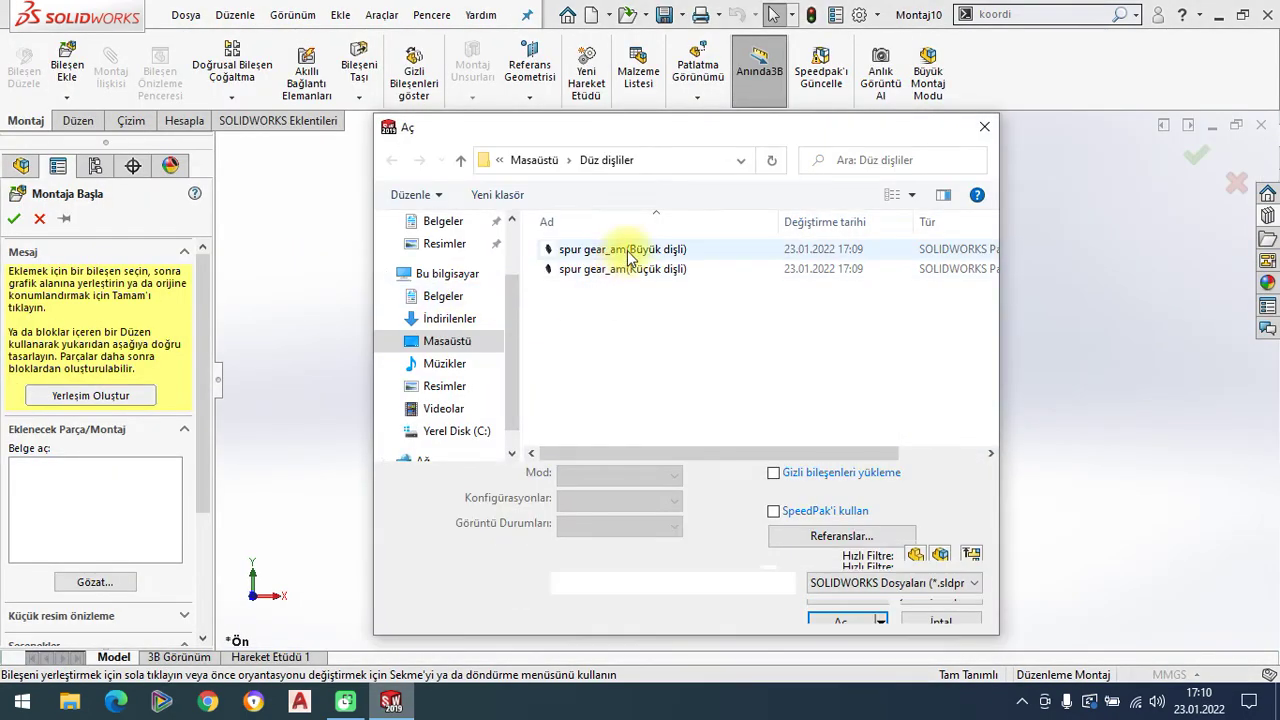
pyautogui.click(820, 593)
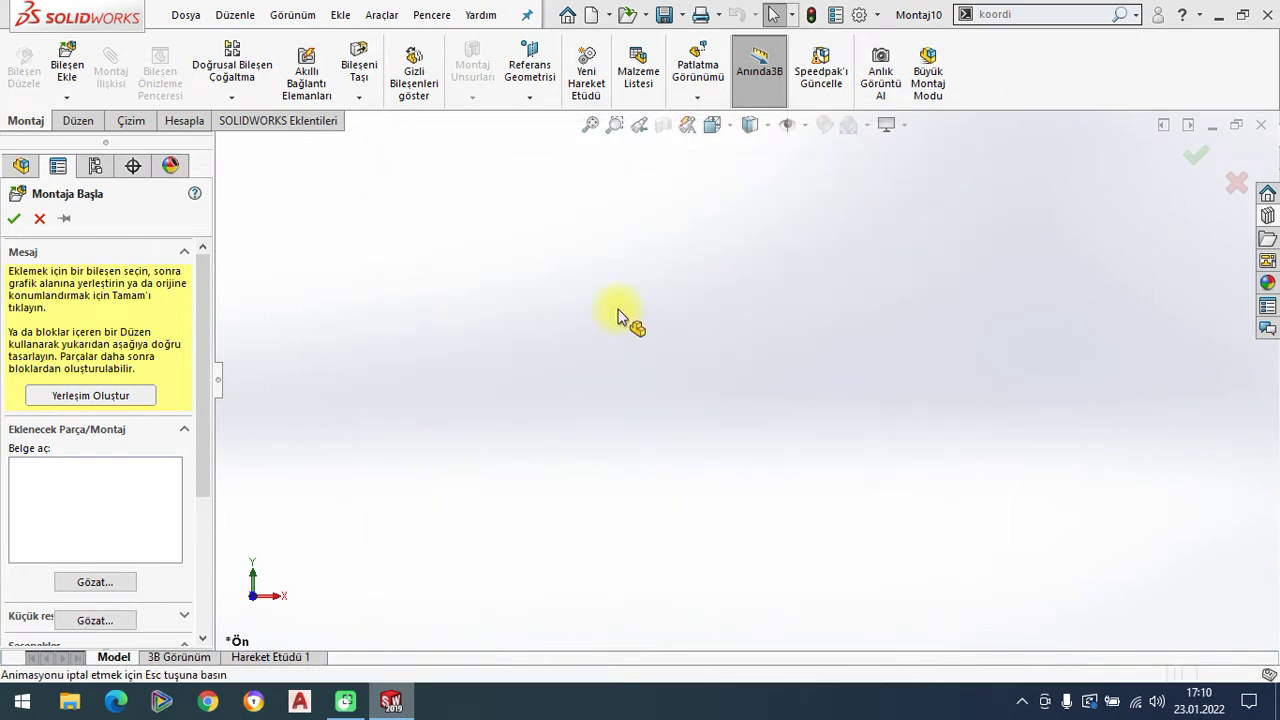
pyautogui.click(711, 126)
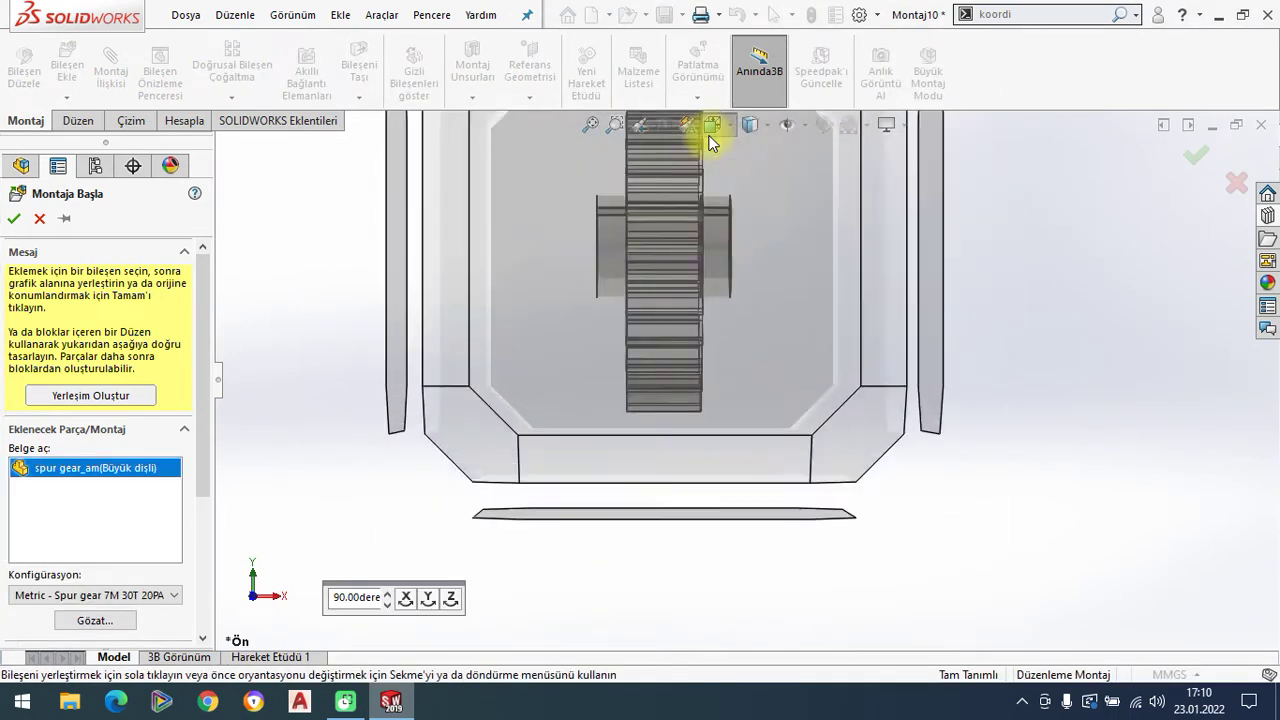
pyautogui.click(820, 180)
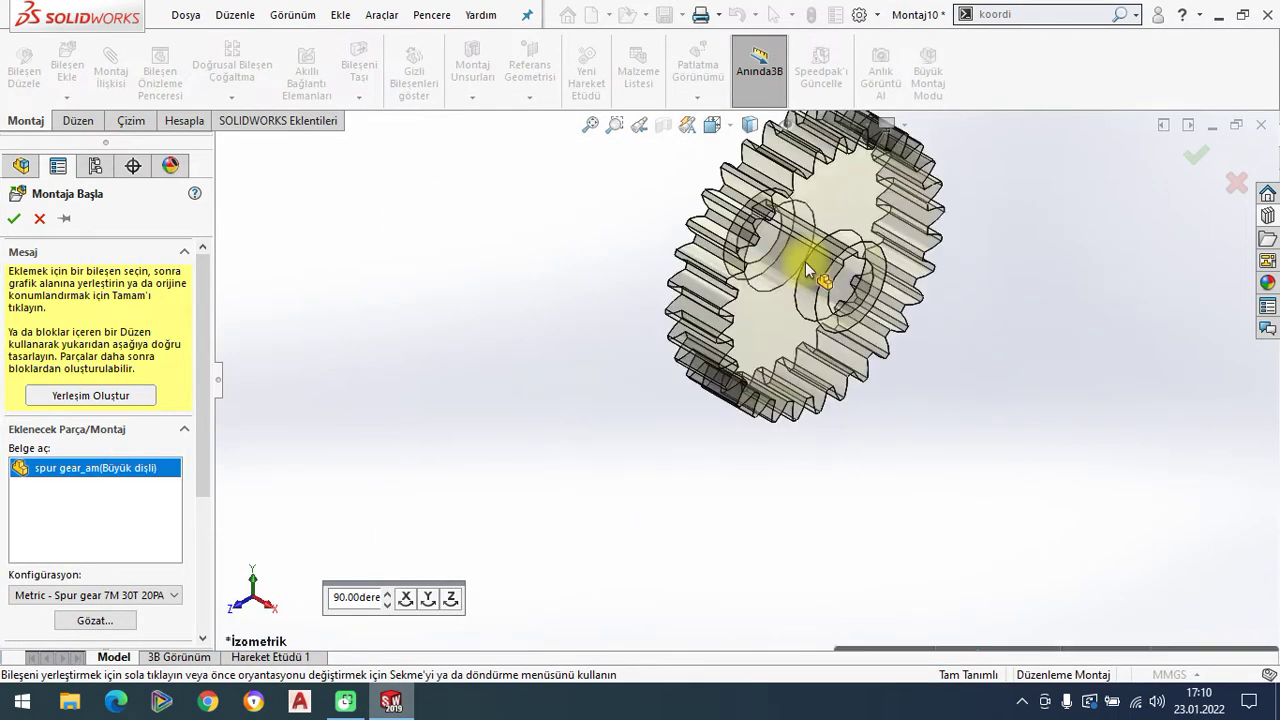
pyautogui.click(620, 284)
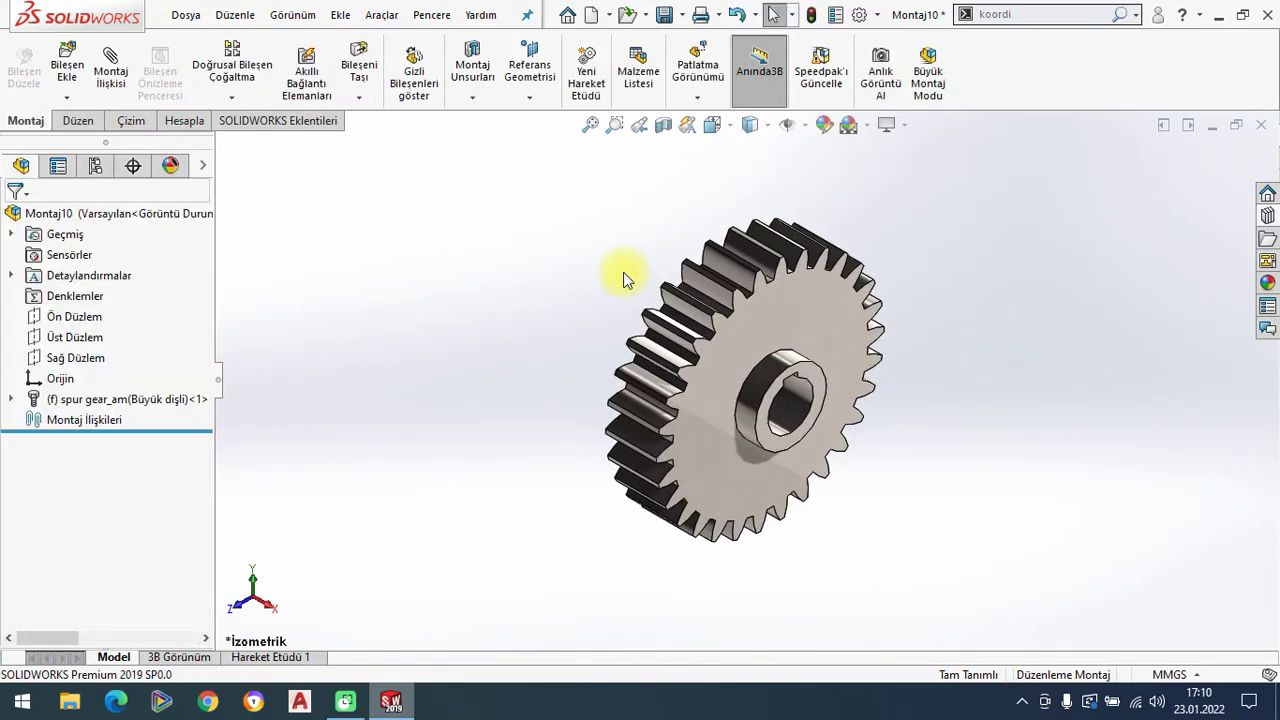
# Select and deselect the large gear a few times to check its placement
pyautogui.click(804, 335)
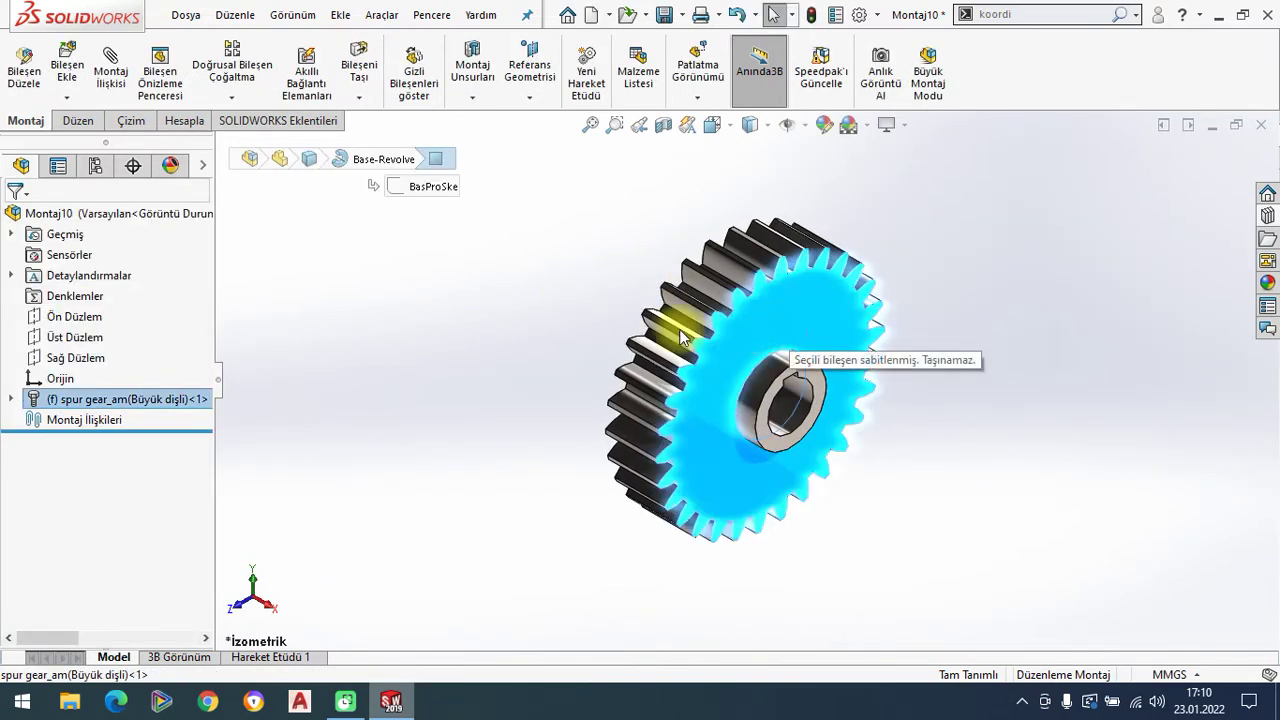
pyautogui.click(557, 294)
pyautogui.click(806, 343)
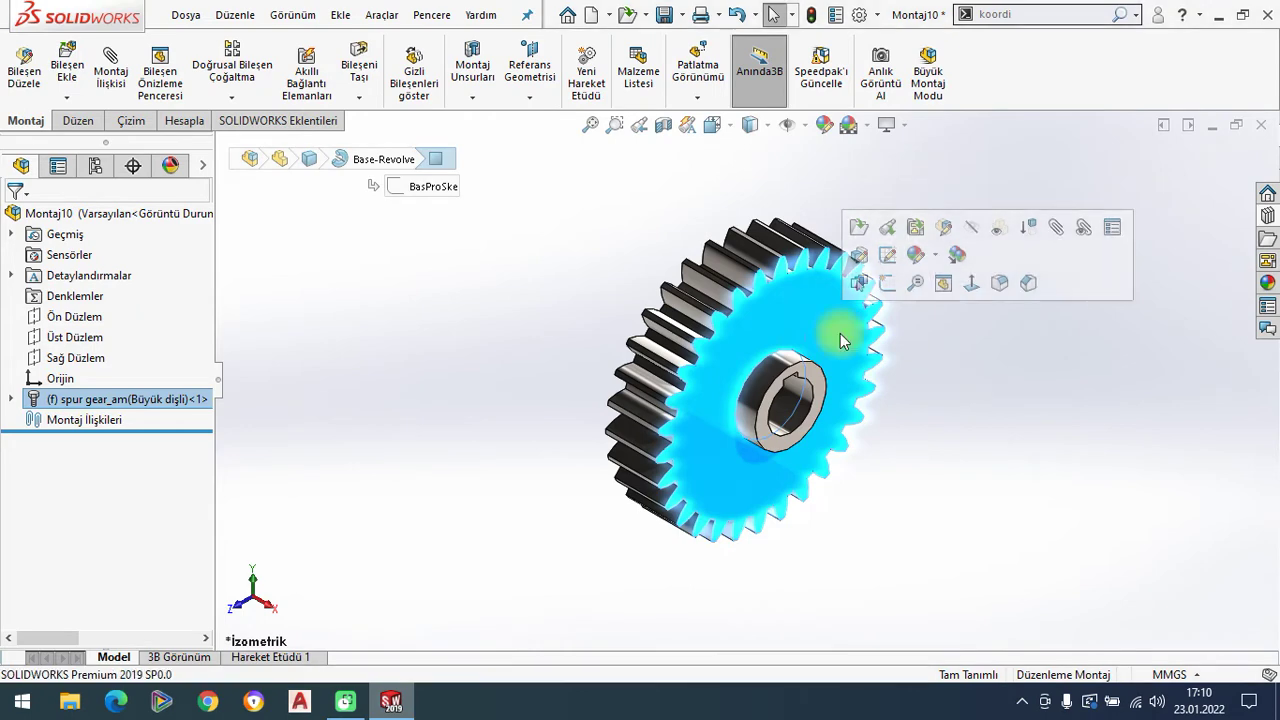
pyautogui.press('Escape')
pyautogui.click(703, 340)
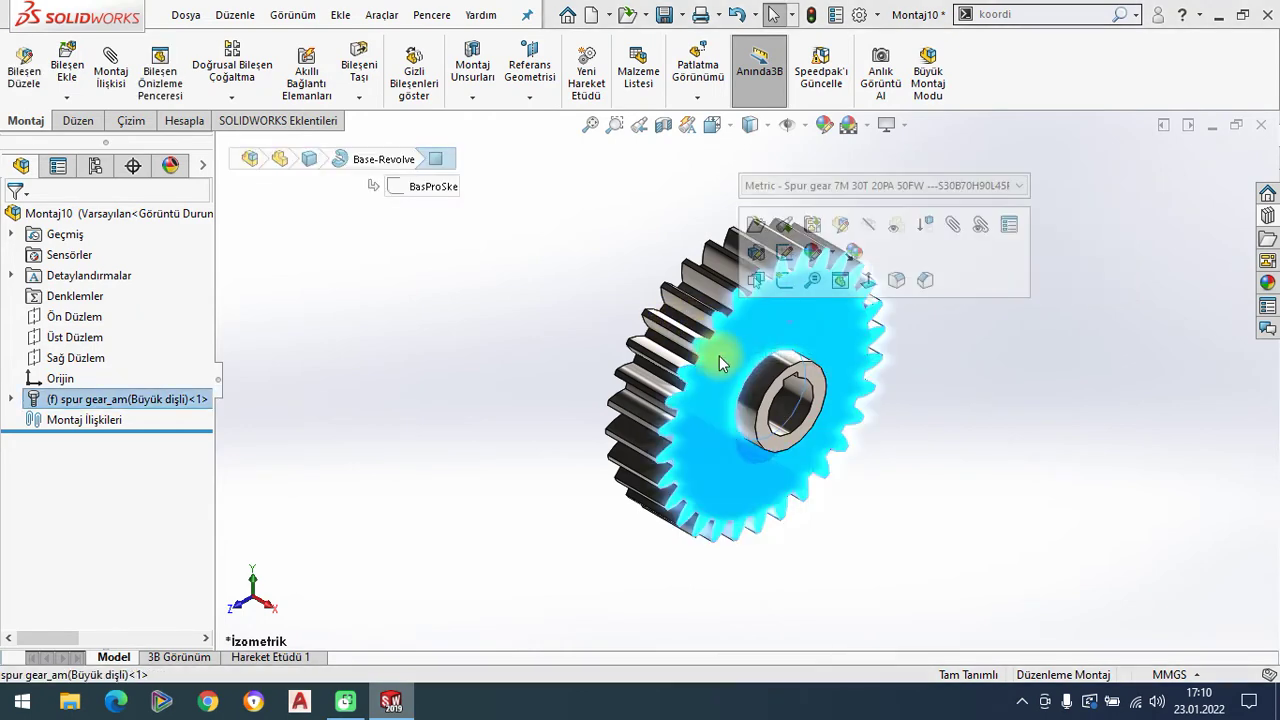
pyautogui.click(1018, 410)
pyautogui.click(67, 62)
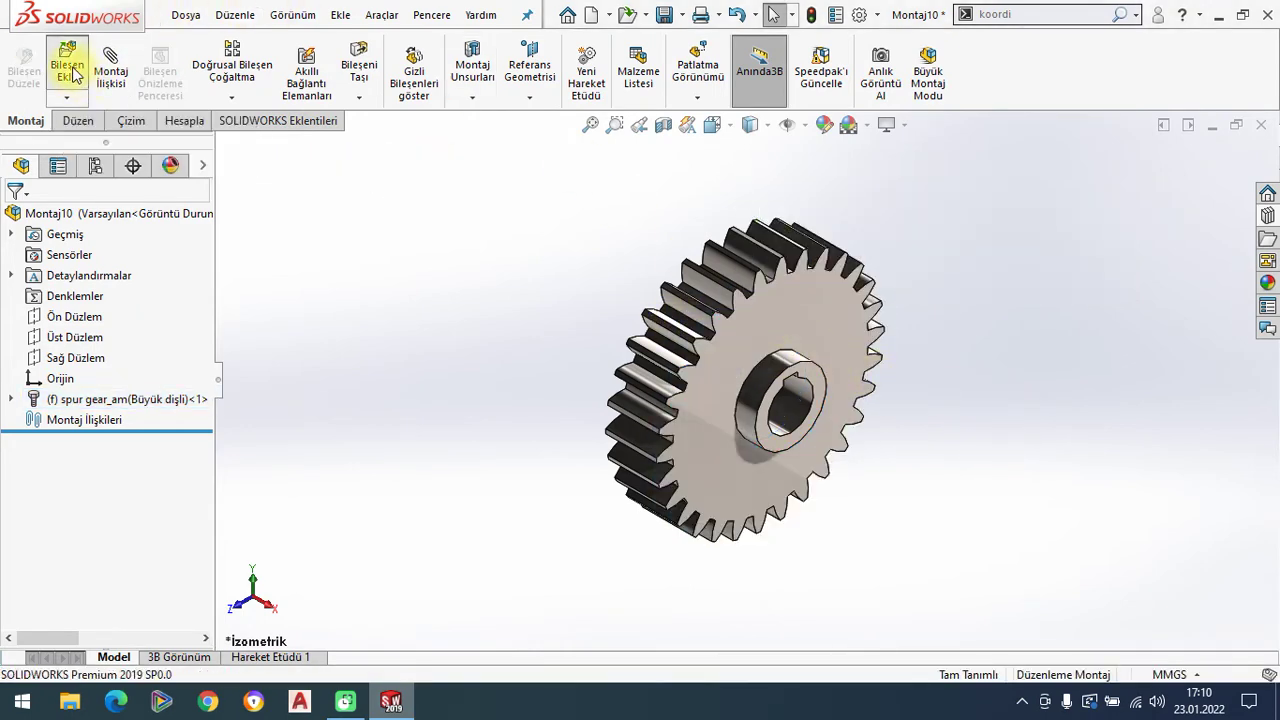
# Insert the spur gear_am(Küçük dişli) part beside the large gear
pyautogui.click(608, 270)
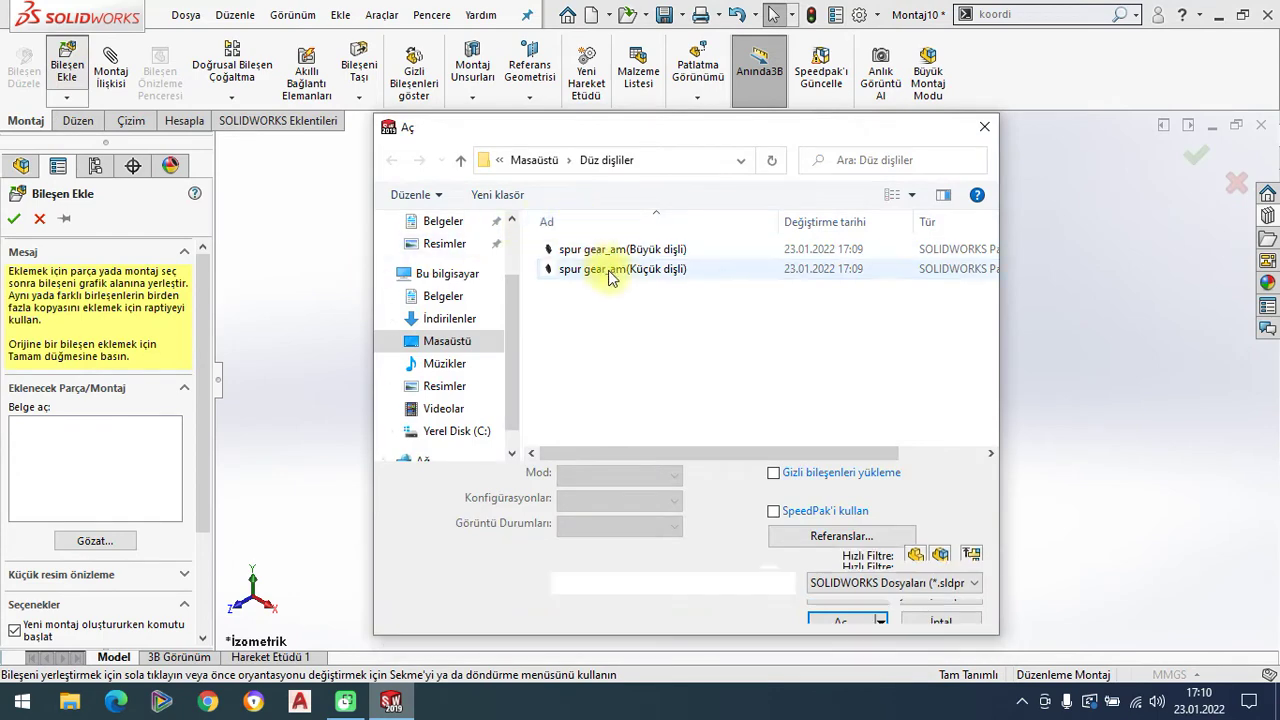
pyautogui.click(825, 595)
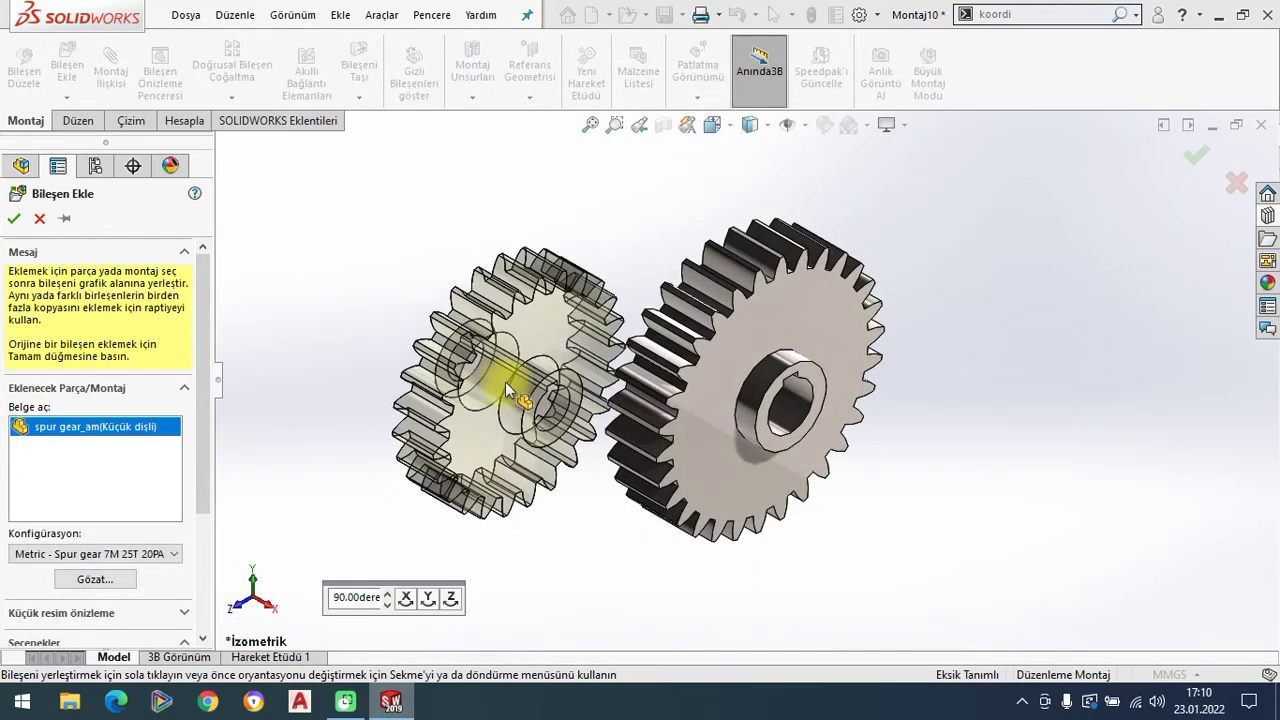
pyautogui.click(510, 343)
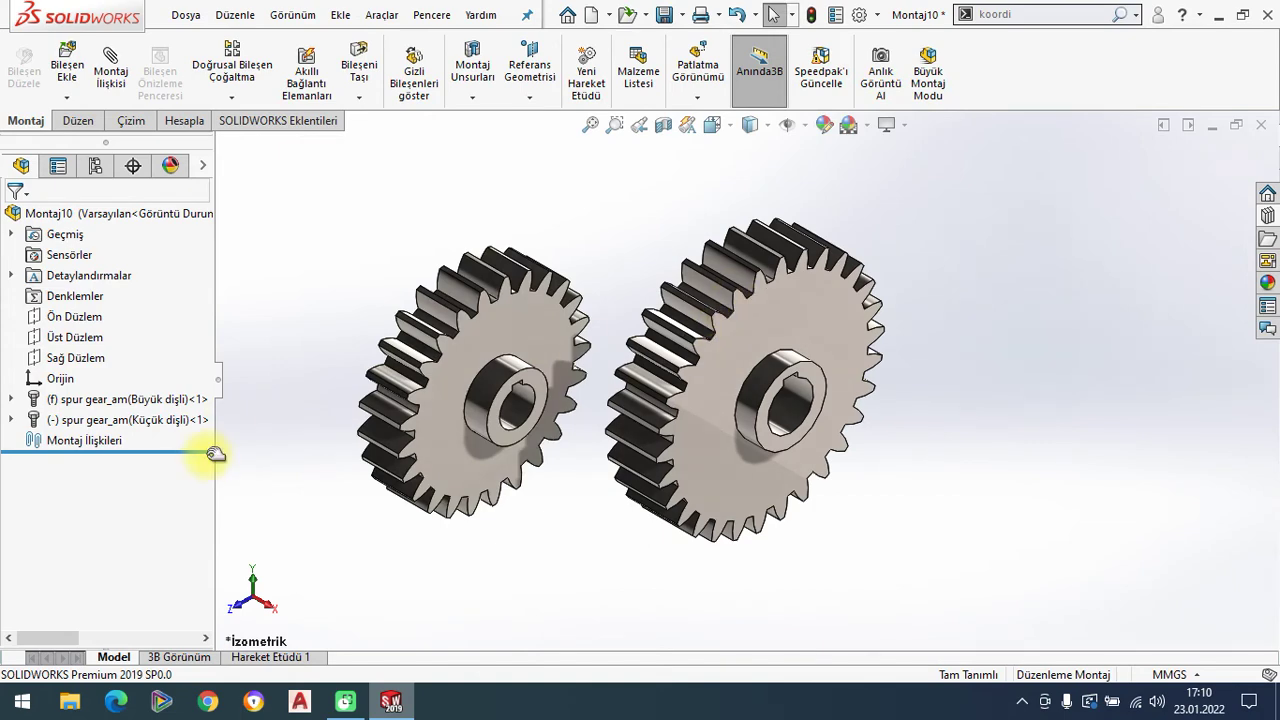
# Float the large gear and drag both gears apart so they no longer overlap
pyautogui.rightClick(158, 410)
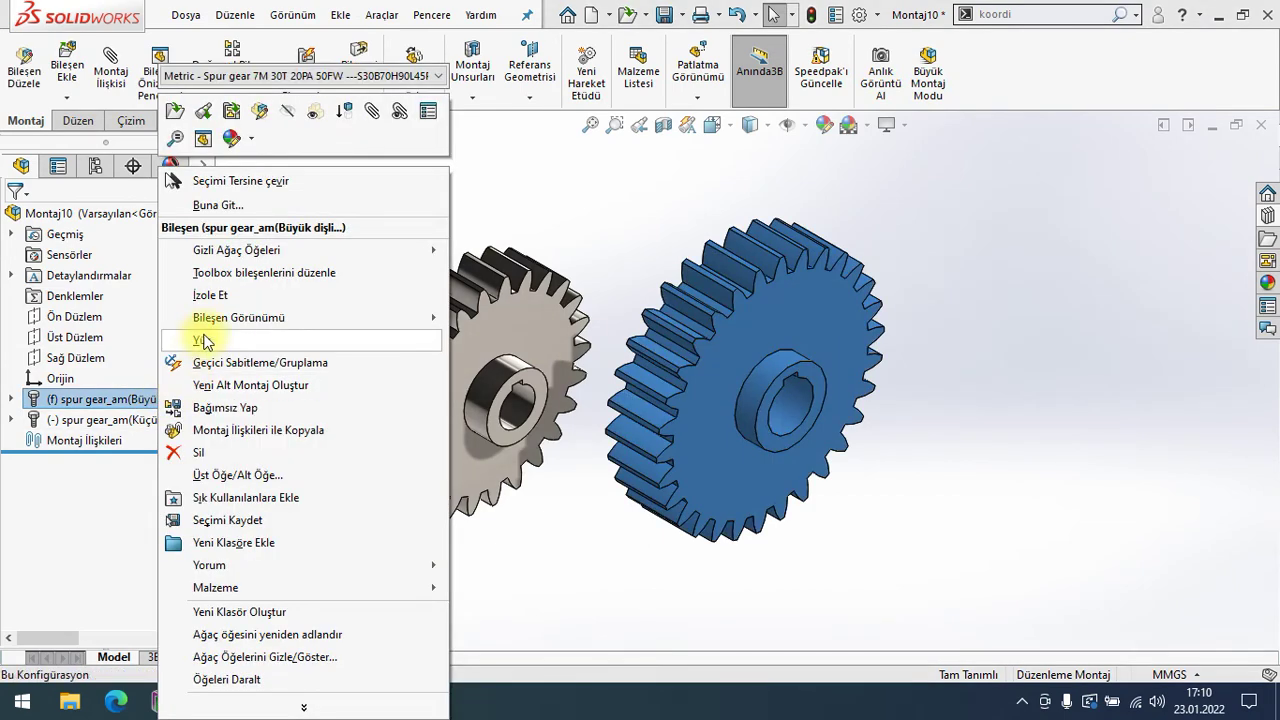
pyautogui.click(205, 338)
pyautogui.moveTo(741, 383); pyautogui.dragTo(683, 322)
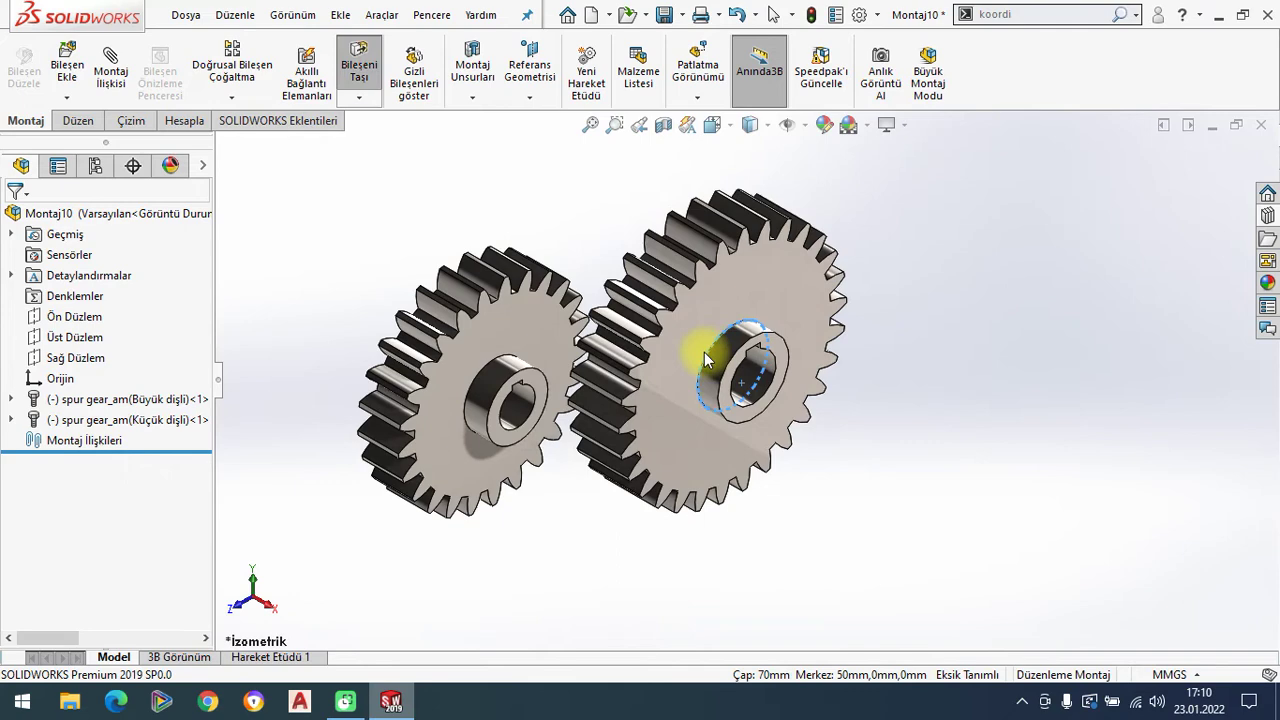
pyautogui.moveTo(509, 349); pyautogui.dragTo(437, 270)
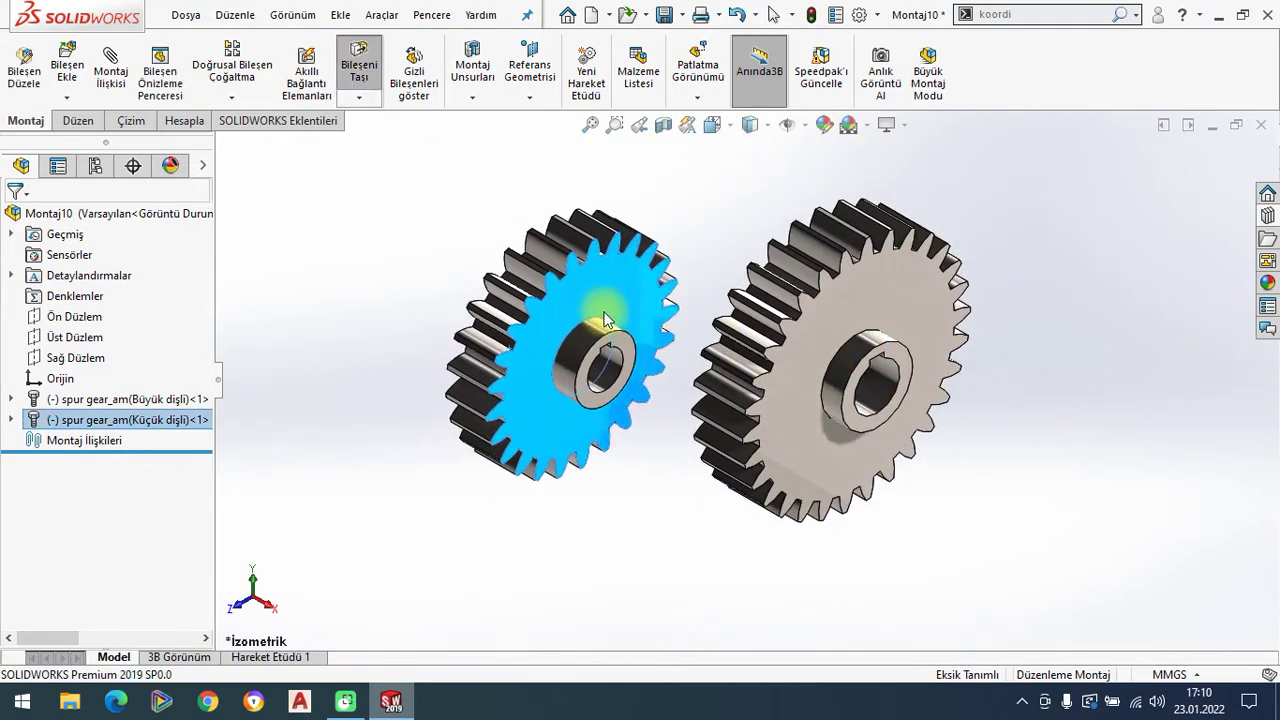
pyautogui.moveTo(402, 316); pyautogui.dragTo(643, 352)
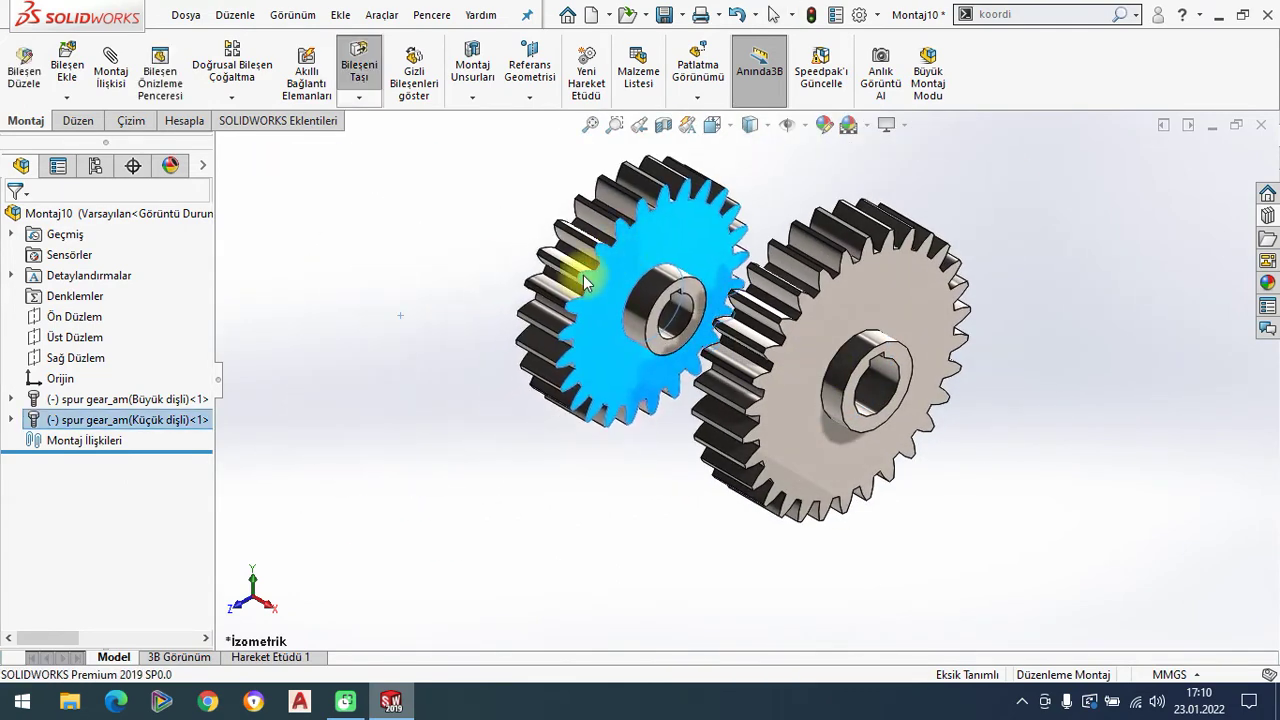
pyautogui.moveTo(816, 406)
pyautogui.mouseDown()
pyautogui.moveTo(816, 335)
pyautogui.moveTo(802, 331)
pyautogui.mouseUp()
pyautogui.press('Escape')
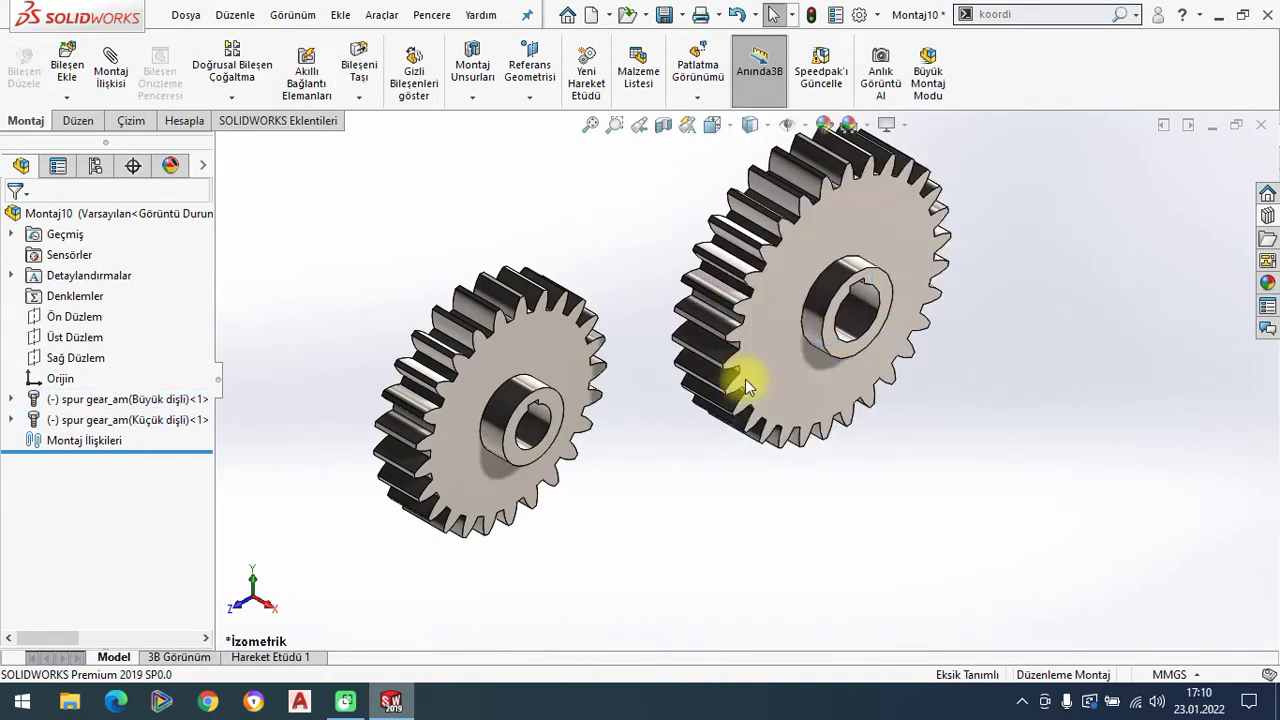
pyautogui.scroll(2, 745, 379)
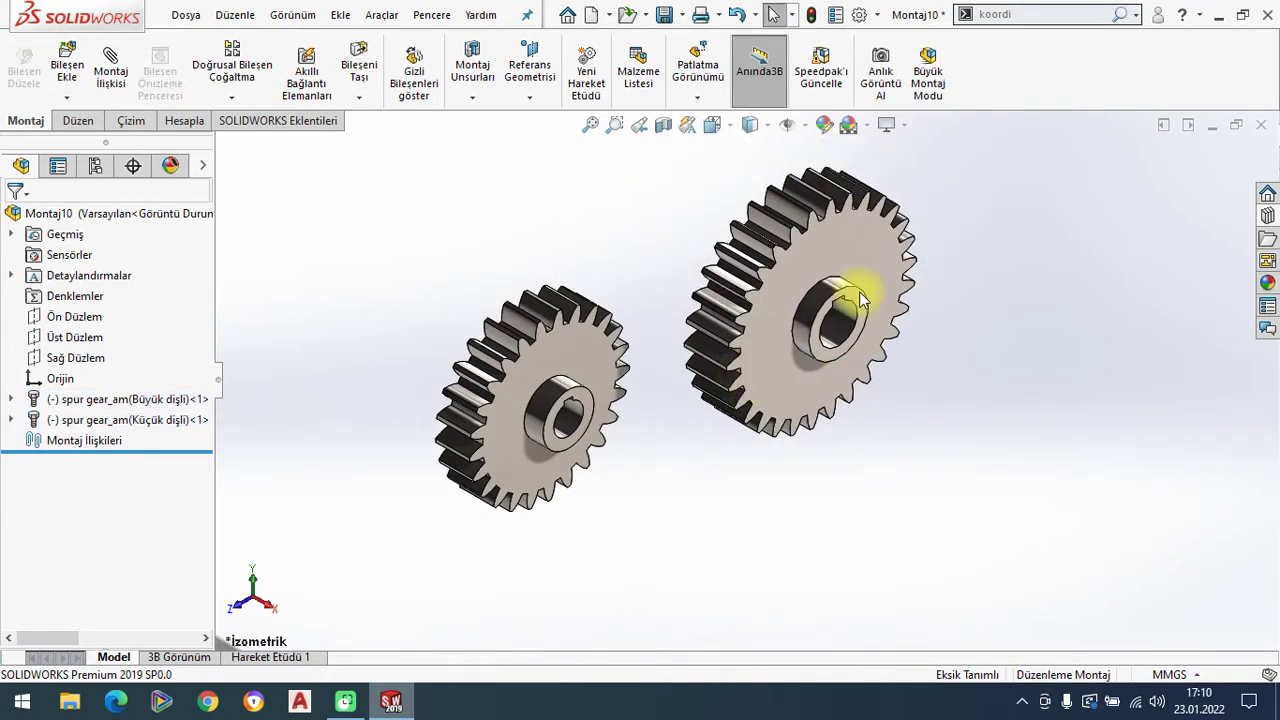
pyautogui.click(76, 357)
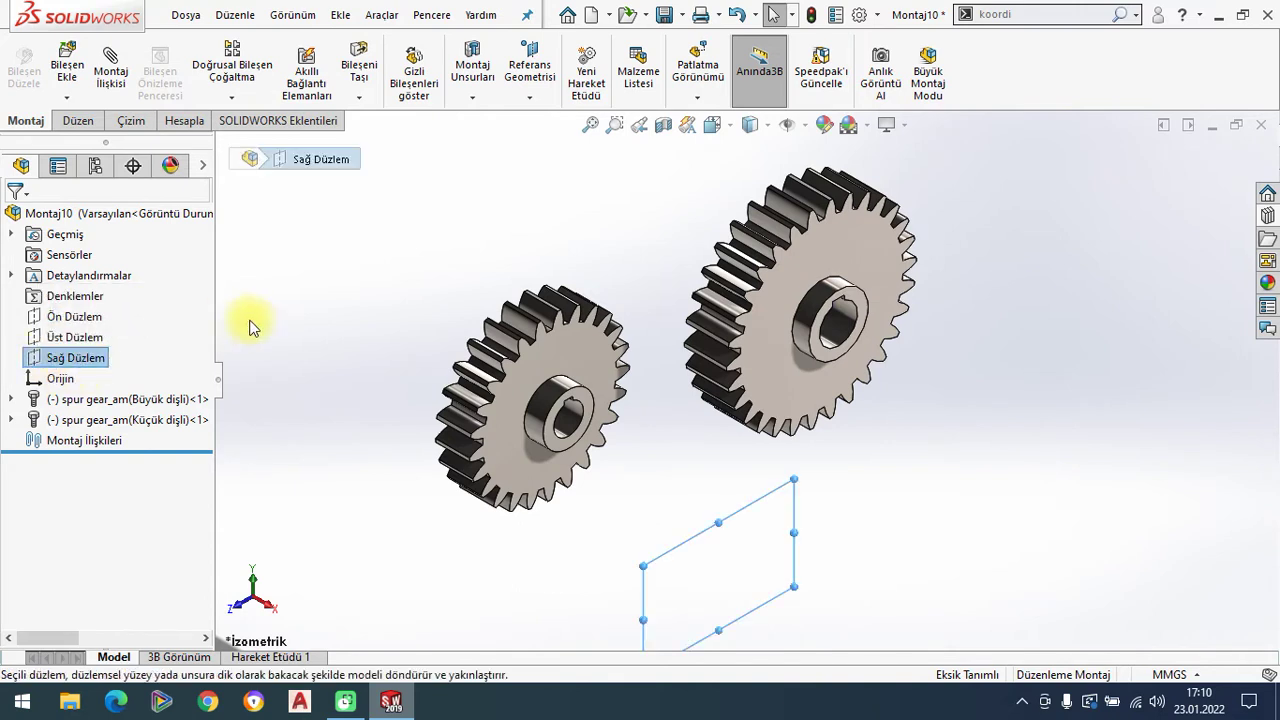
pyautogui.click(333, 279)
pyautogui.click(335, 283)
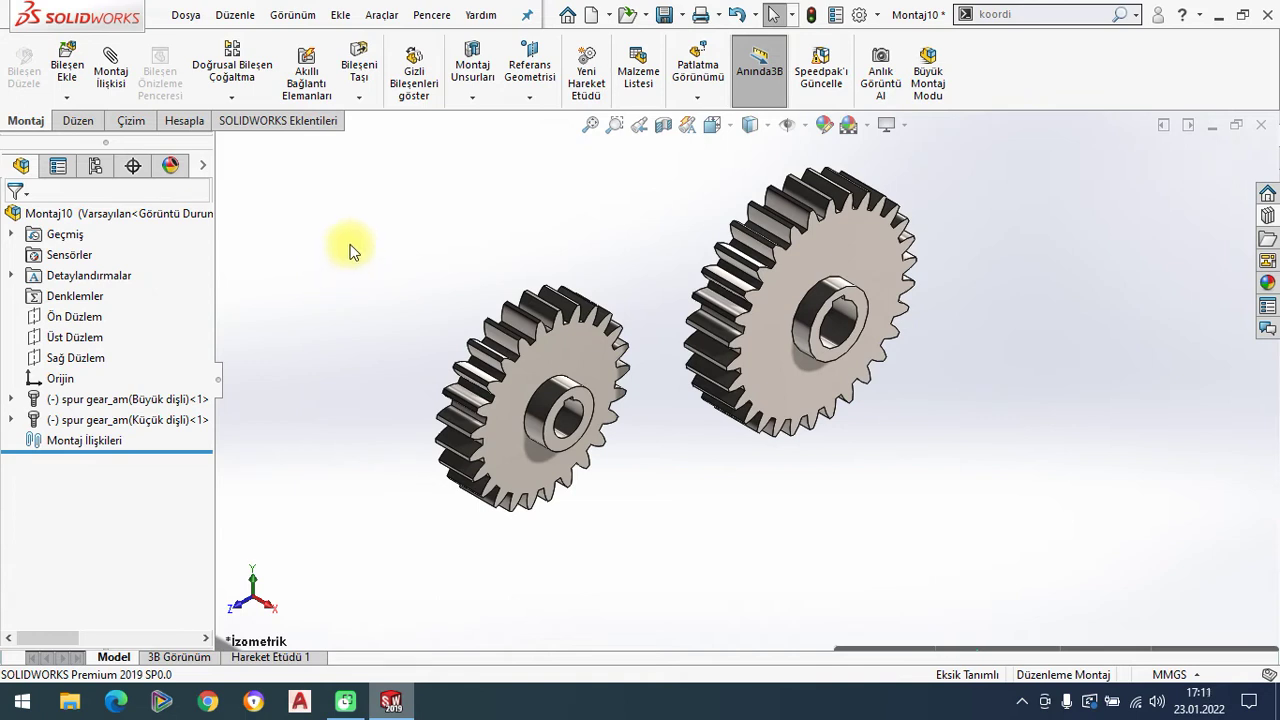
# Open Equations and add global variable m1 = 7
pyautogui.click(381, 15)
pyautogui.click(381, 15)
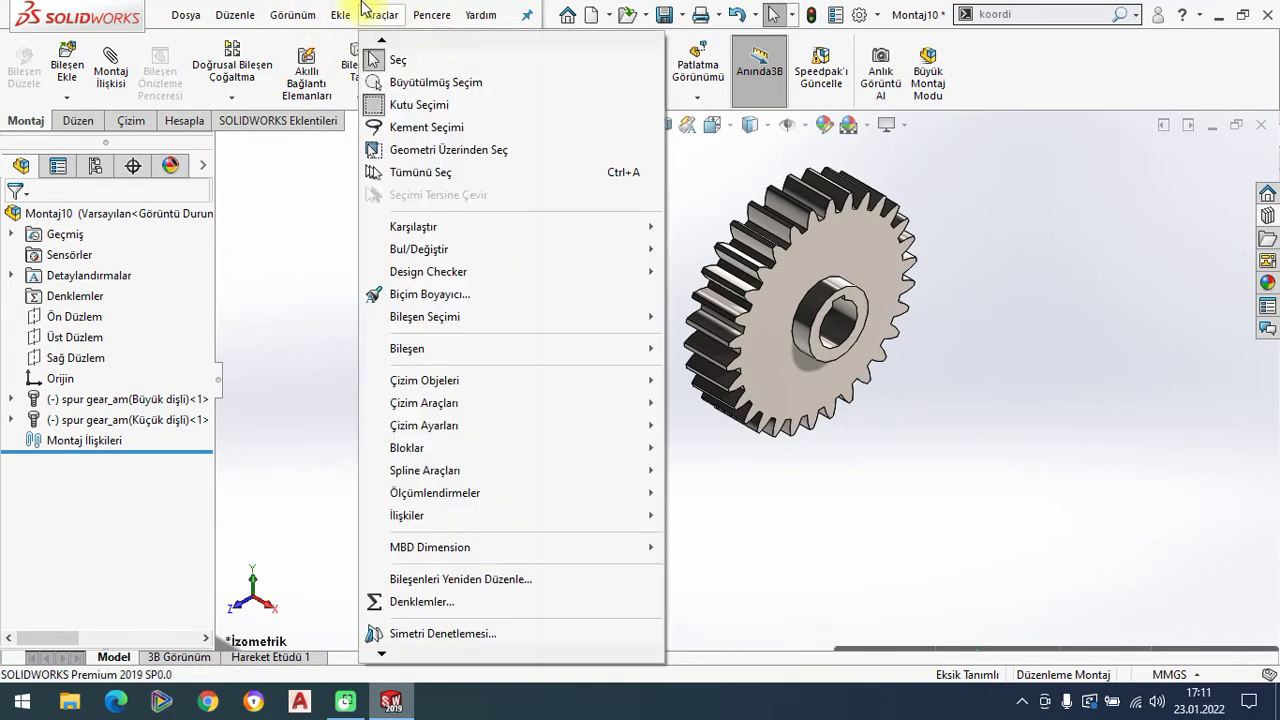
pyautogui.click(404, 604)
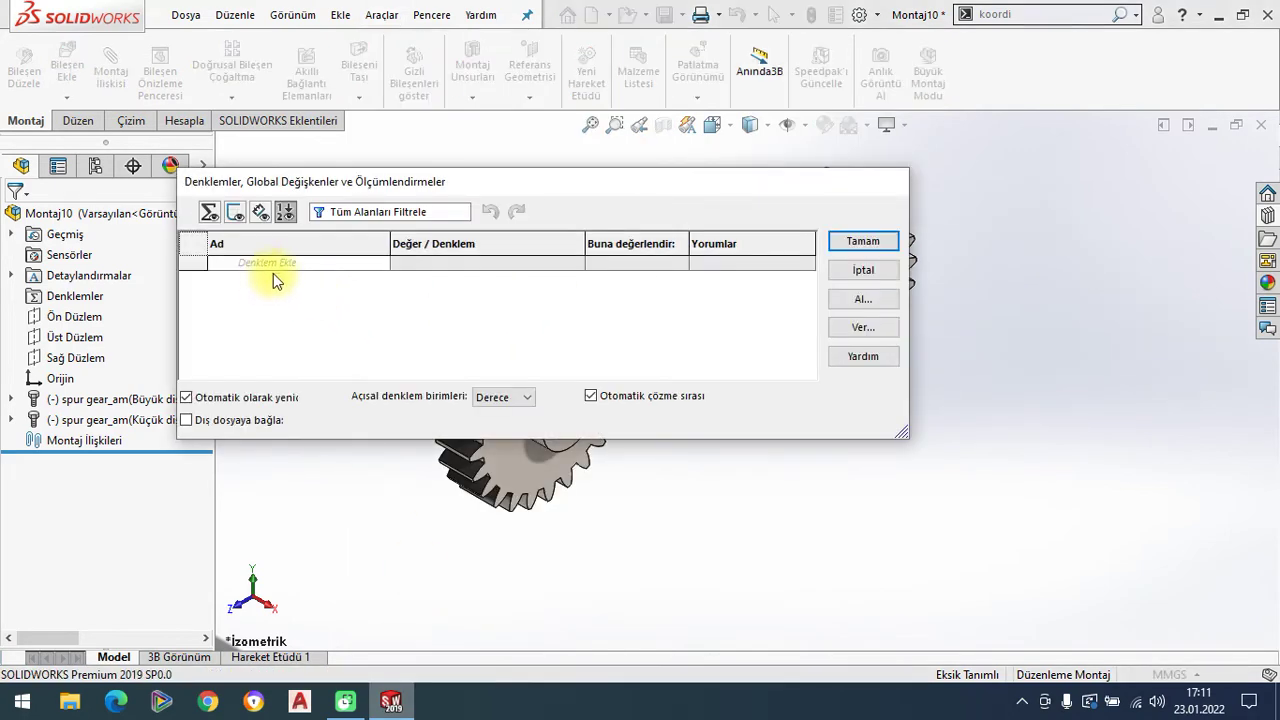
pyautogui.click(274, 263)
pyautogui.write('m2')
pyautogui.press('BackSpace')
pyautogui.click(429, 264)
pyautogui.write('7')
pyautogui.press('Return')
pyautogui.write('modül(Büyük dişli)')
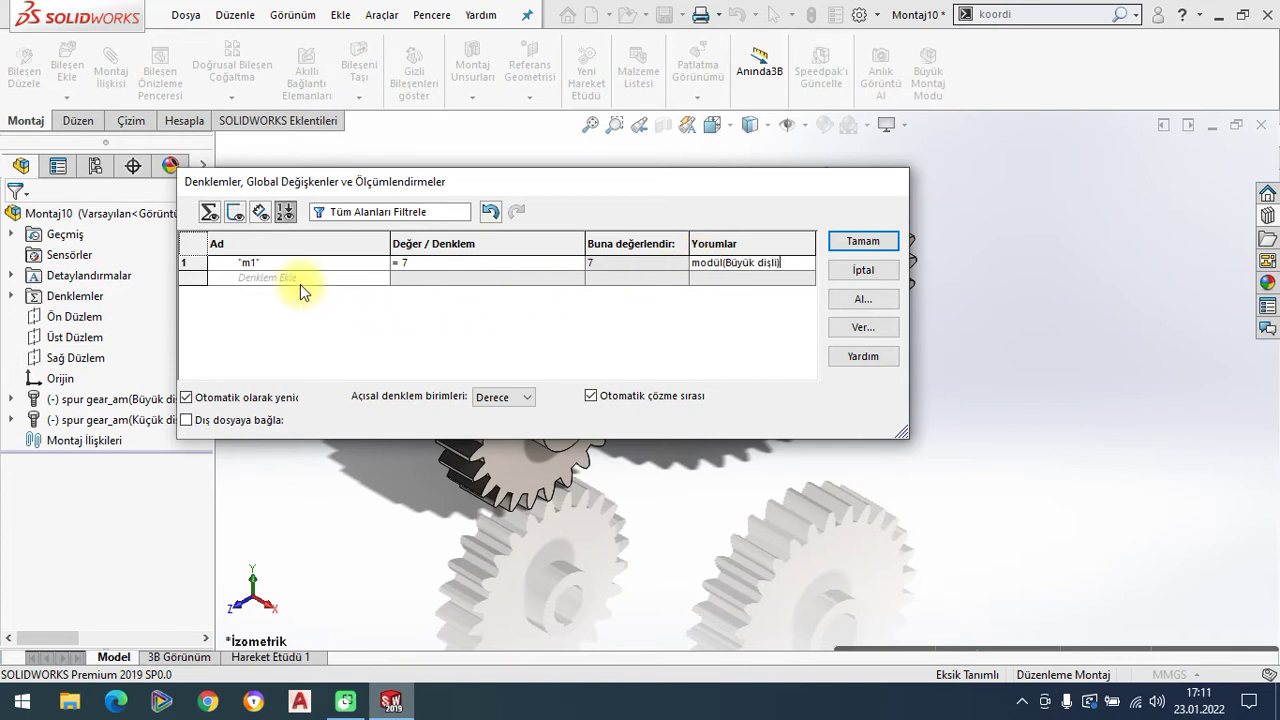
# Add global variable m2 = 7 with a comment for the small gear
pyautogui.click(299, 278)
pyautogui.write('m2')
pyautogui.click(457, 280)
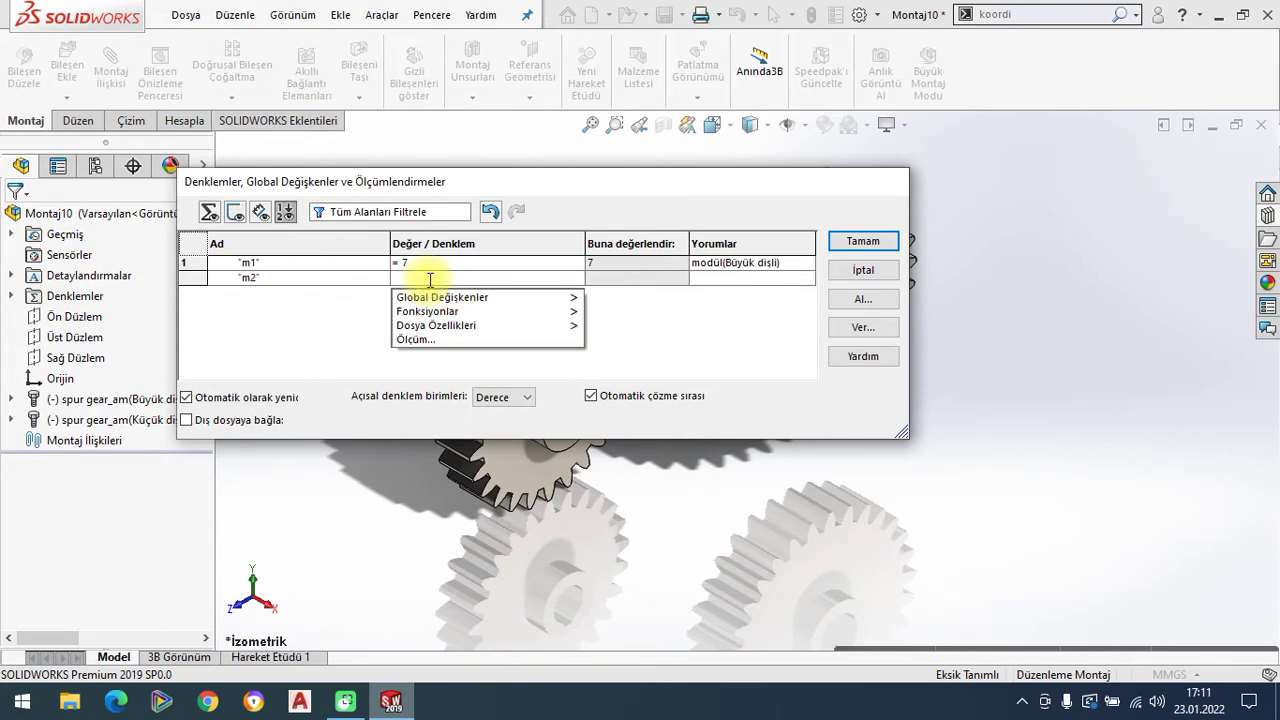
pyautogui.write('7')
pyautogui.press('Return')
pyautogui.click(728, 283)
pyautogui.write('modül(K')
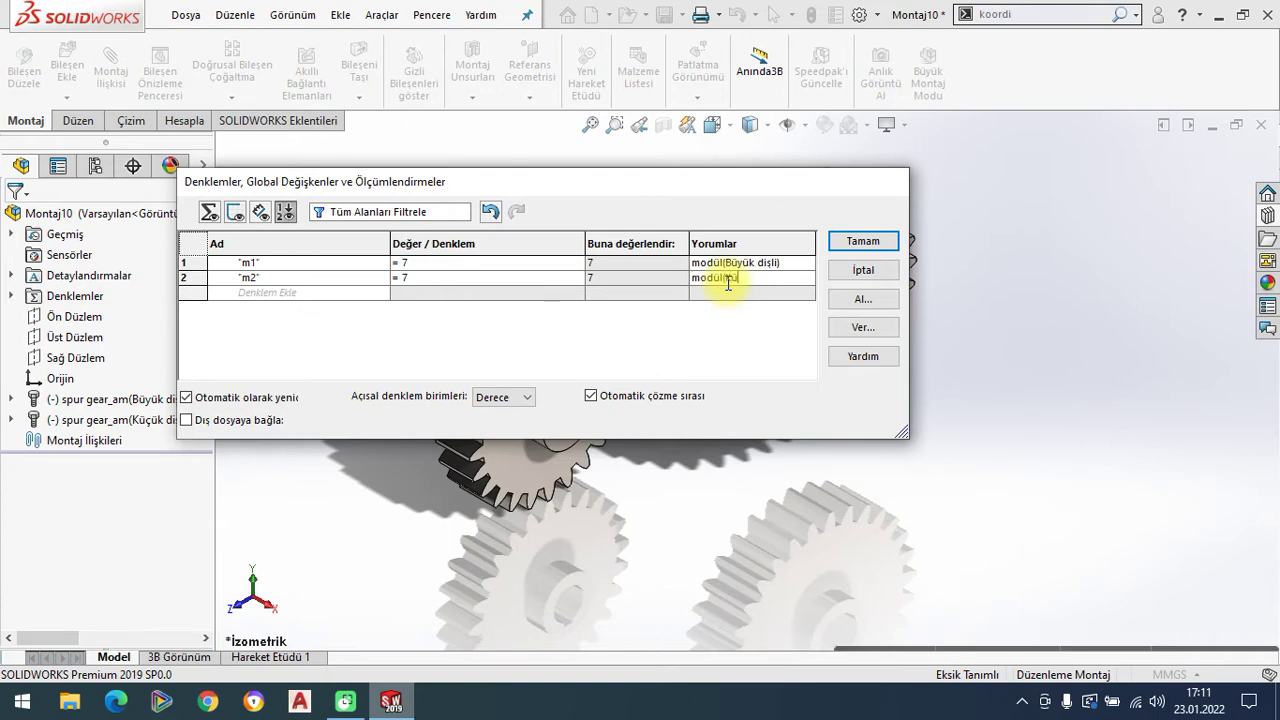
pyautogui.write('çük dişli')
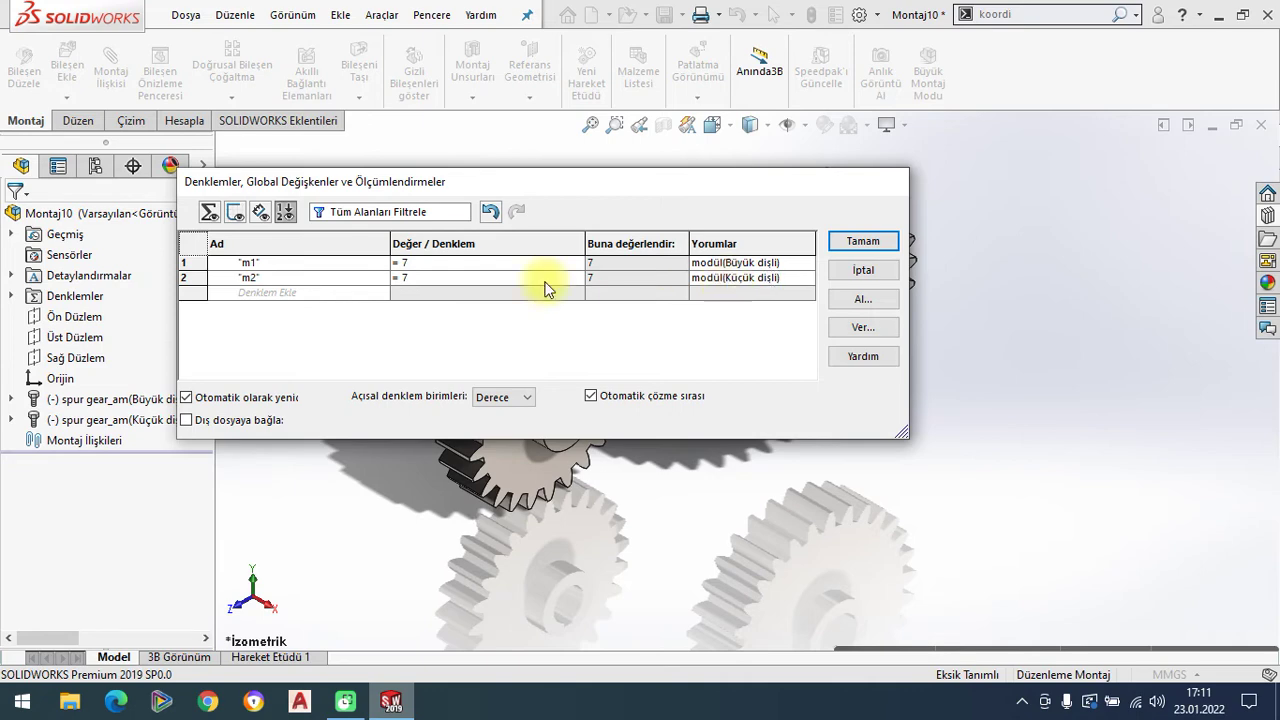
pyautogui.click(317, 288)
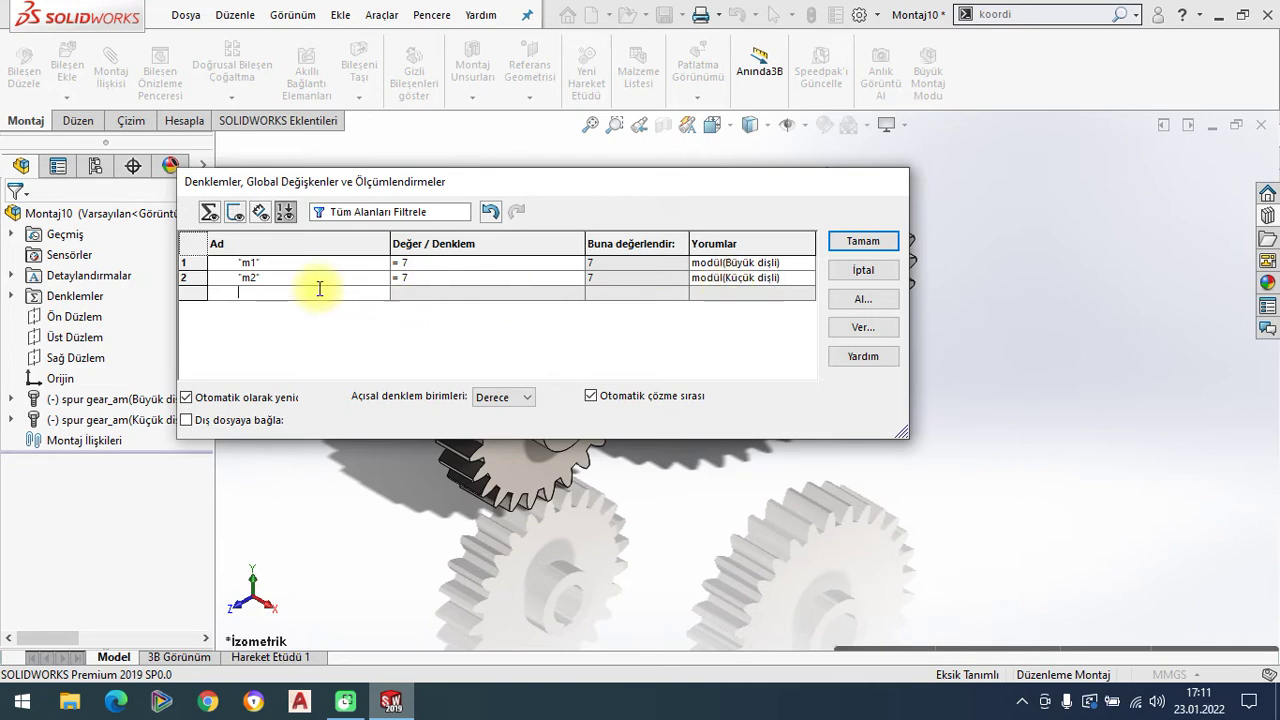
pyautogui.write('z1')
# Add global variable z1 = 30, commented as the large gear's tooth count
pyautogui.click(421, 291)
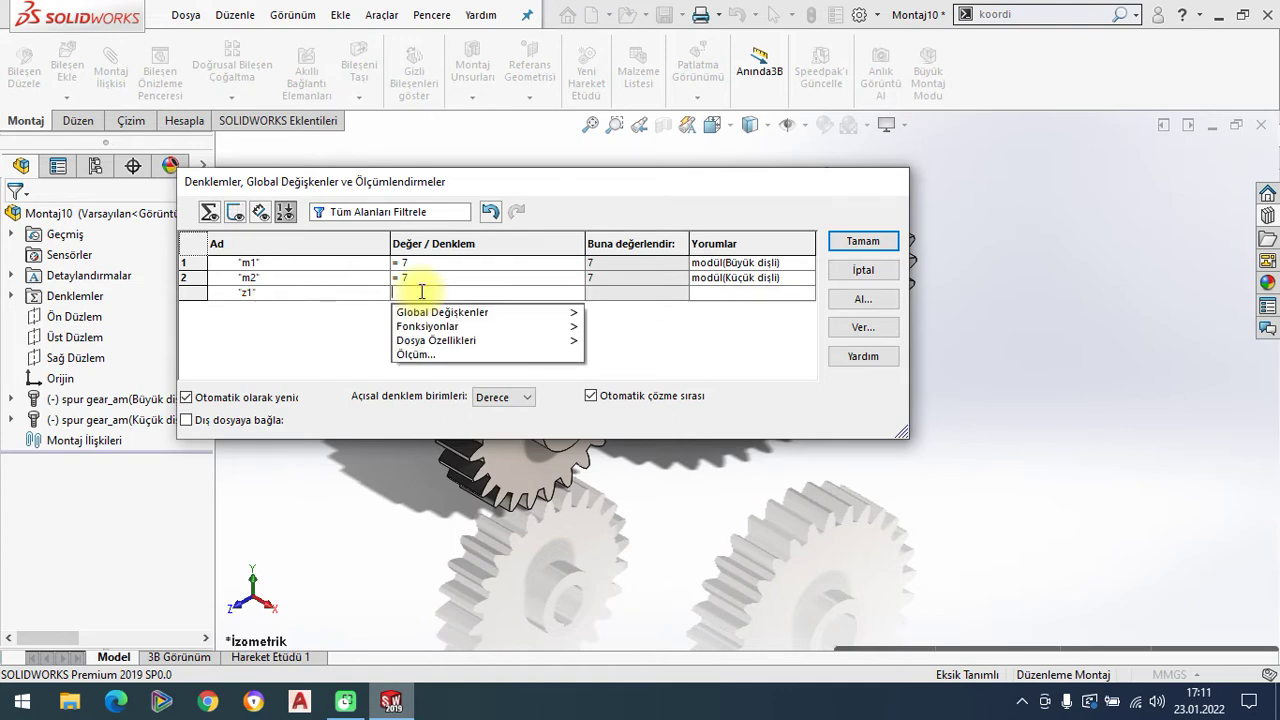
pyautogui.write('30')
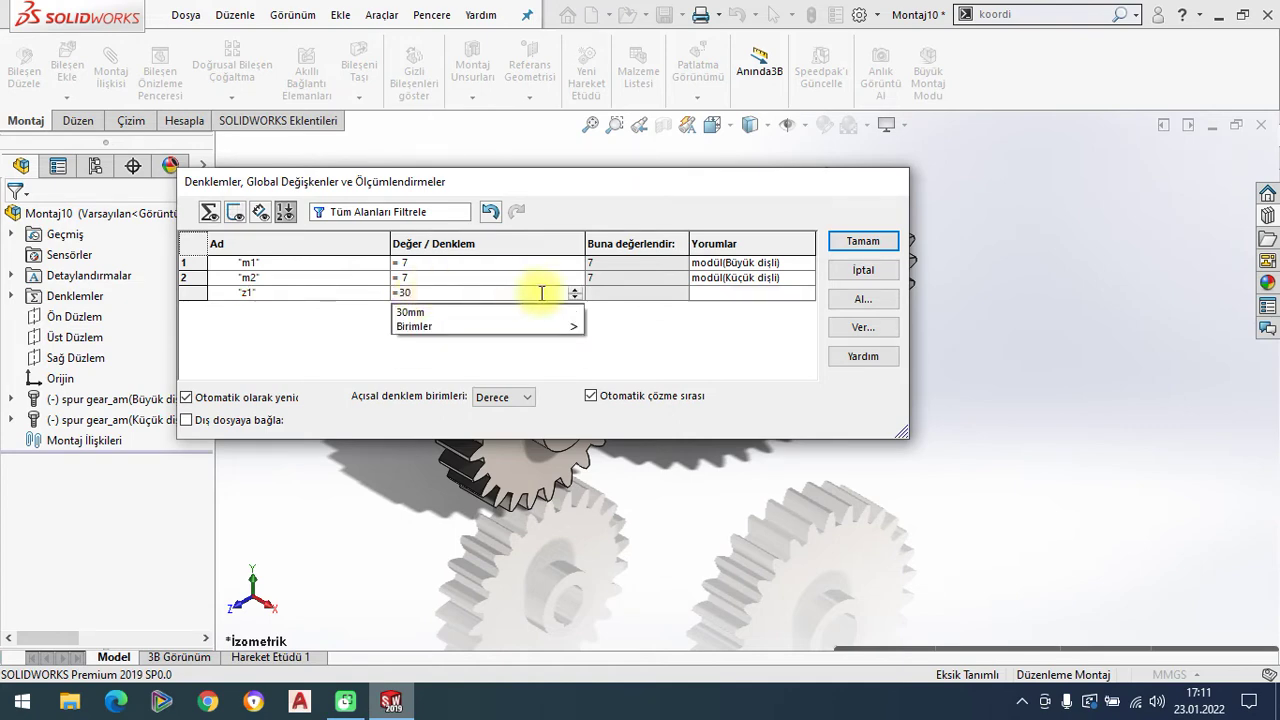
pyautogui.click(603, 293)
pyautogui.click(701, 295)
pyautogui.write('Diş say')
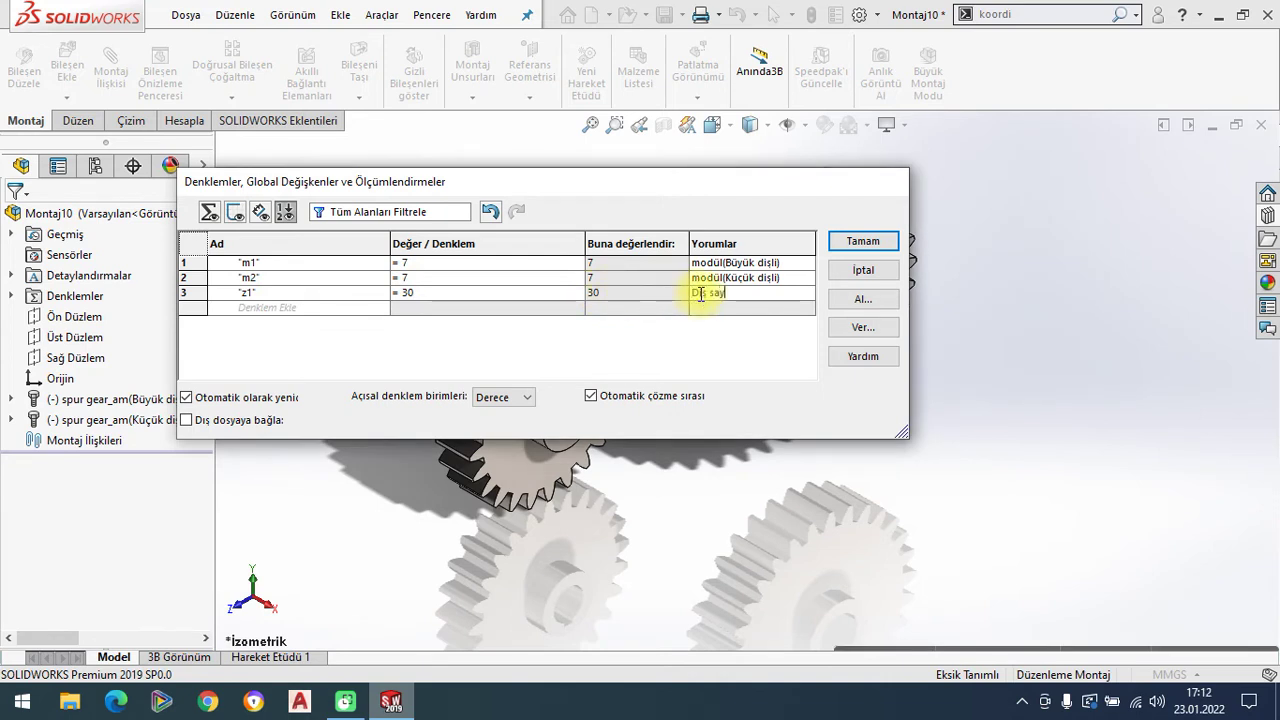
pyautogui.write('ısı(Bü')
pyautogui.write('yük dişli')
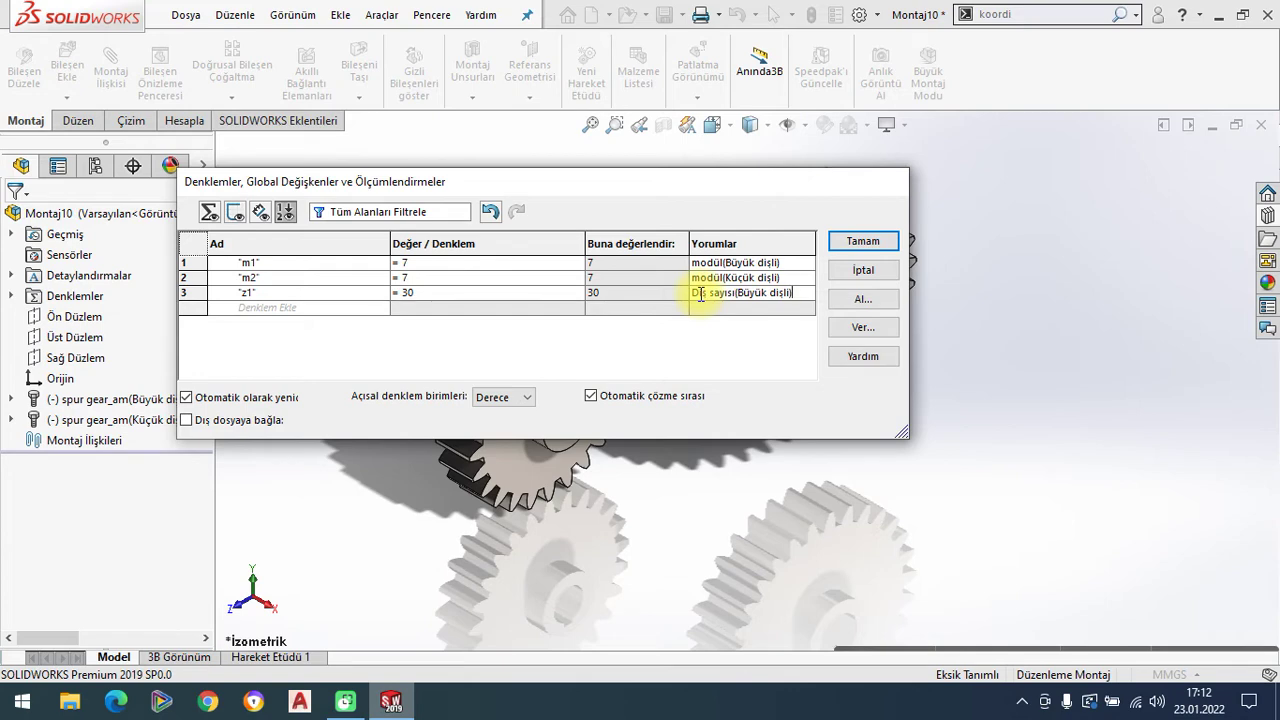
pyautogui.click(269, 304)
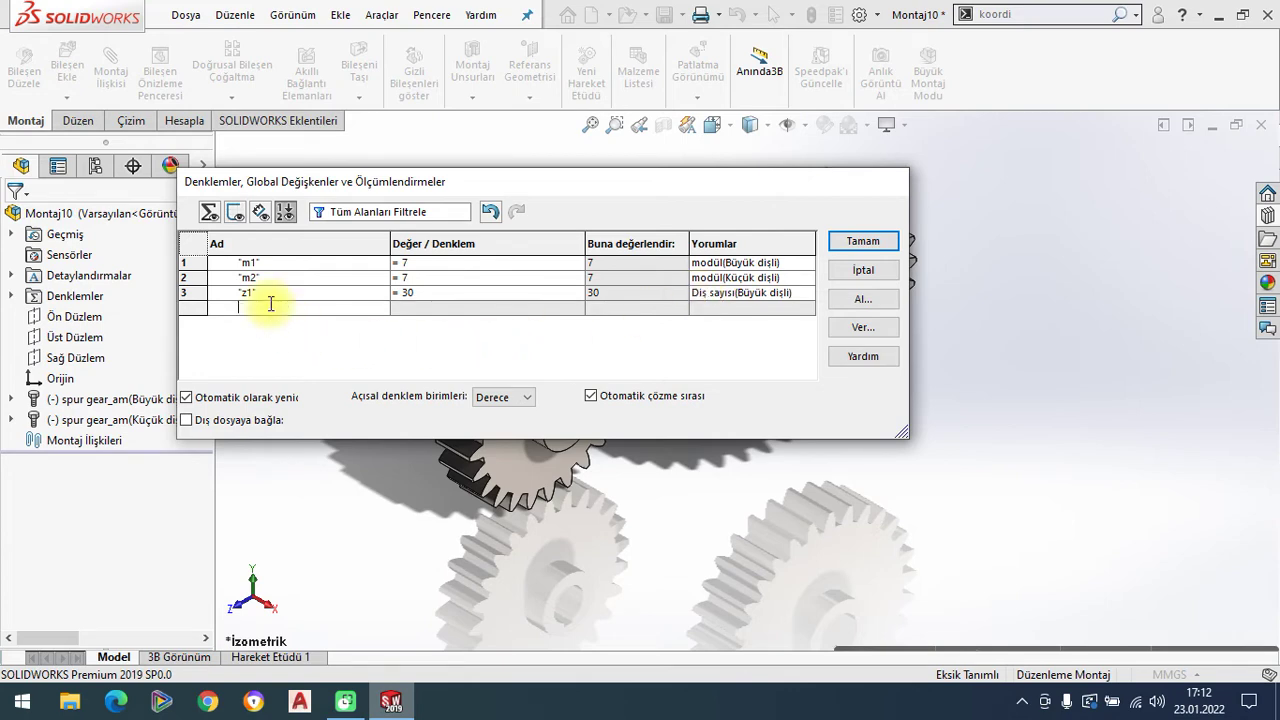
pyautogui.write('z2')
# Add global variable z2 = 25, commented as the small gear's (Küçük) tooth count
pyautogui.click(462, 307)
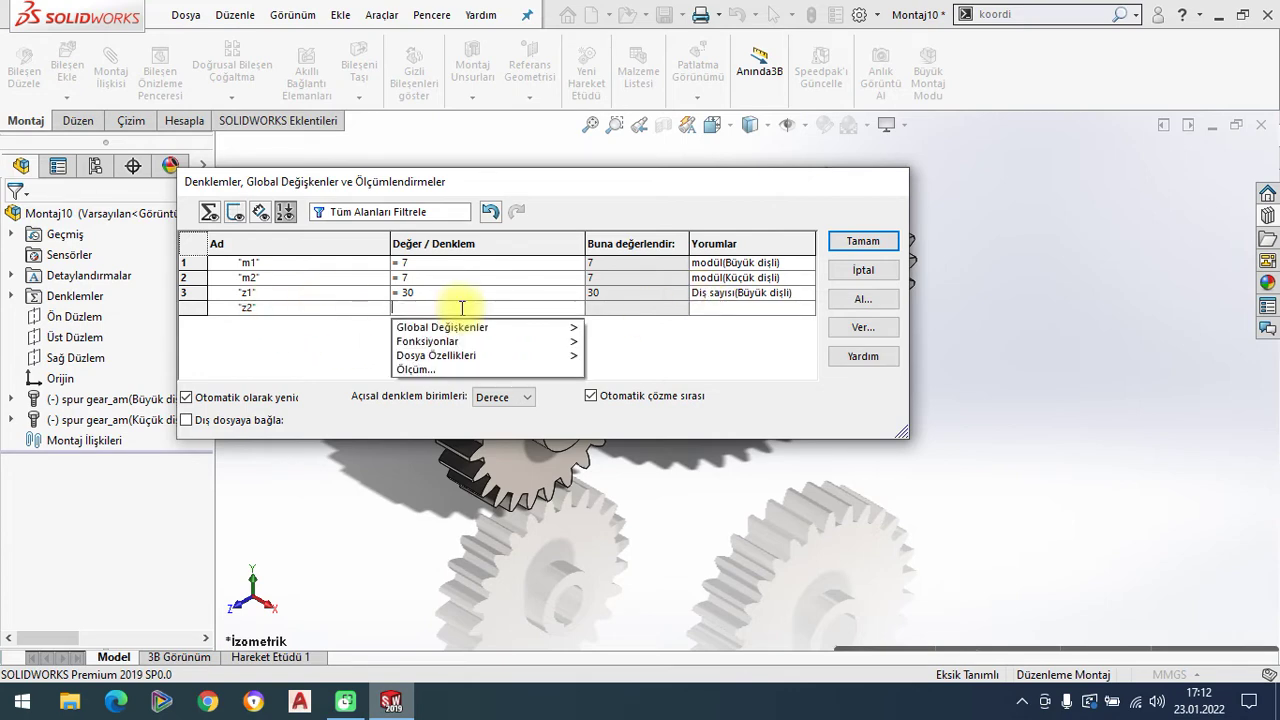
pyautogui.write('25')
pyautogui.press('Return')
pyautogui.write('Diş sa')
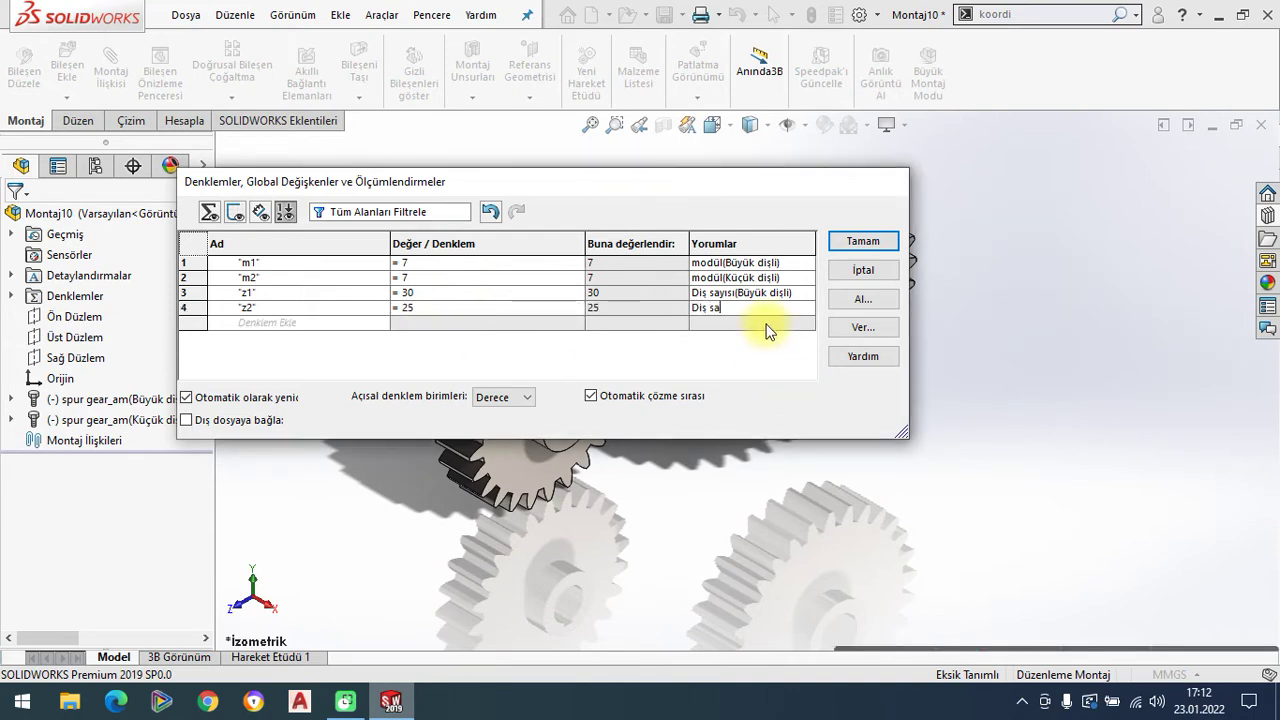
pyautogui.write('yısı')
pyautogui.write('(LK')
pyautogui.press('BackSpace')
pyautogui.press('BackSpace')
pyautogui.press('BackSpace')
pyautogui.write('ük dişli)')
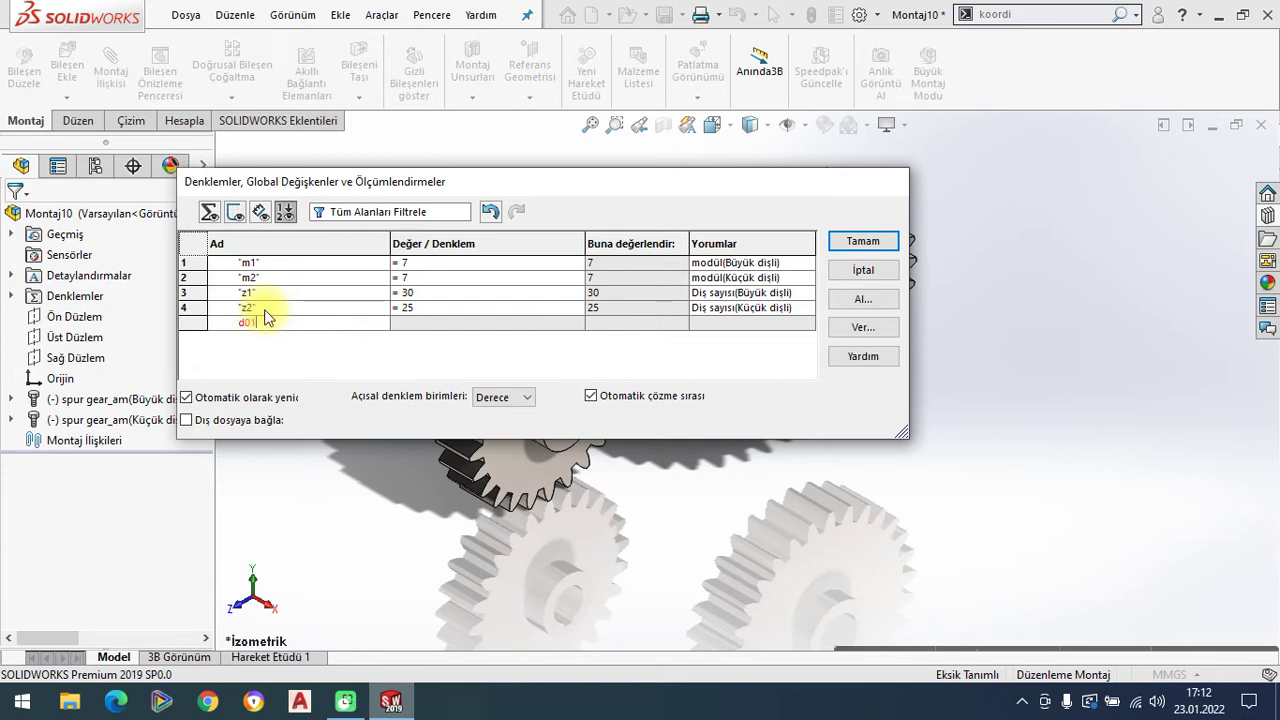
# Define d01 = "m1" * "z1" (210) with a large-gear pitch diameter comment
pyautogui.click(432, 323)
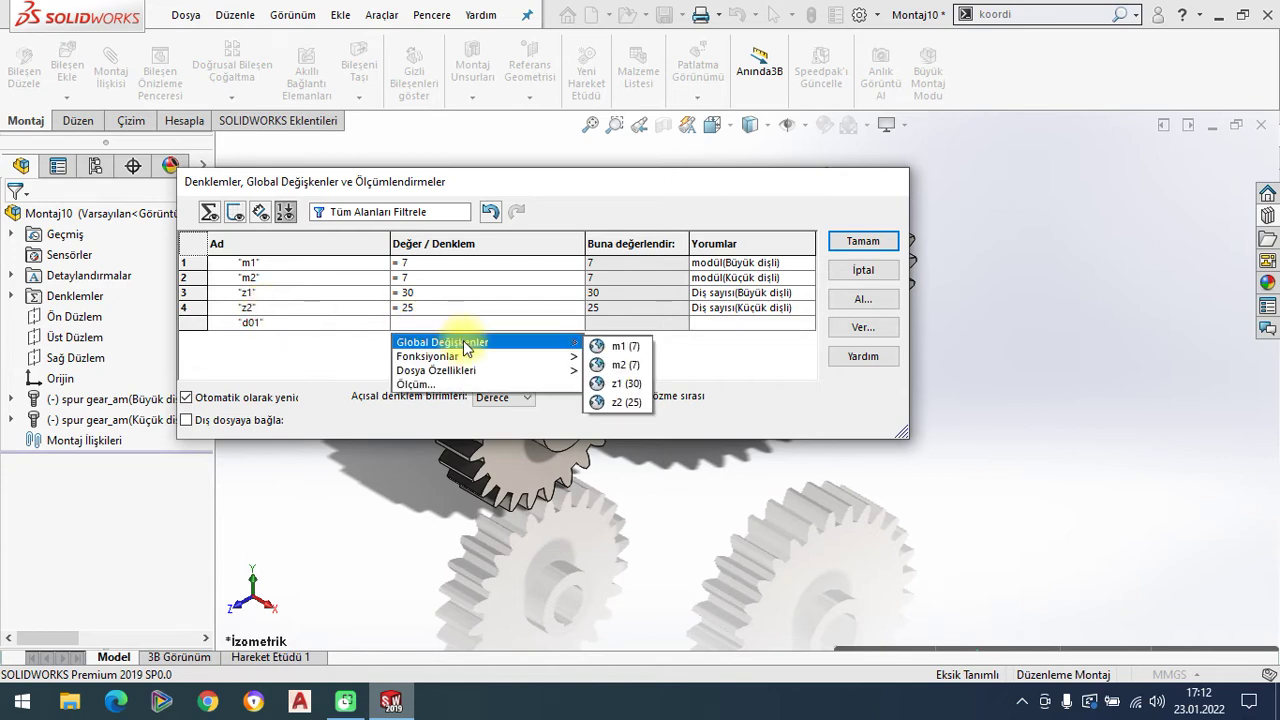
pyautogui.click(598, 346)
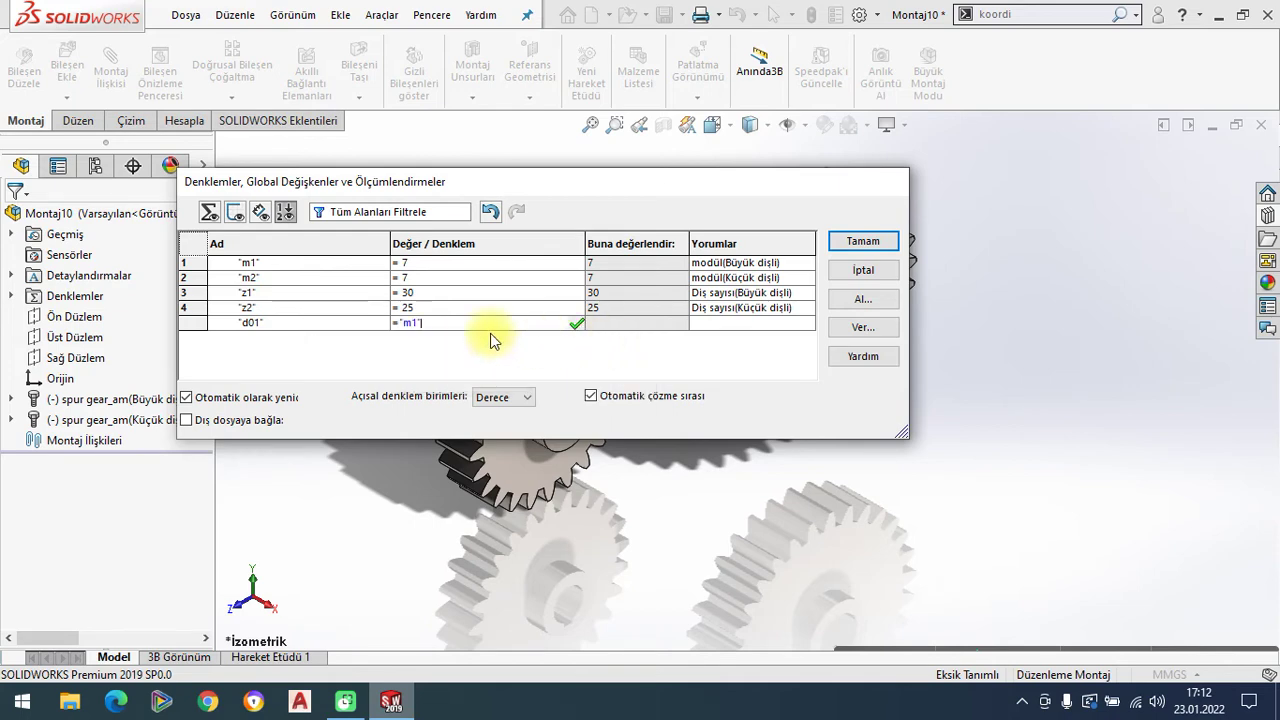
pyautogui.write('*')
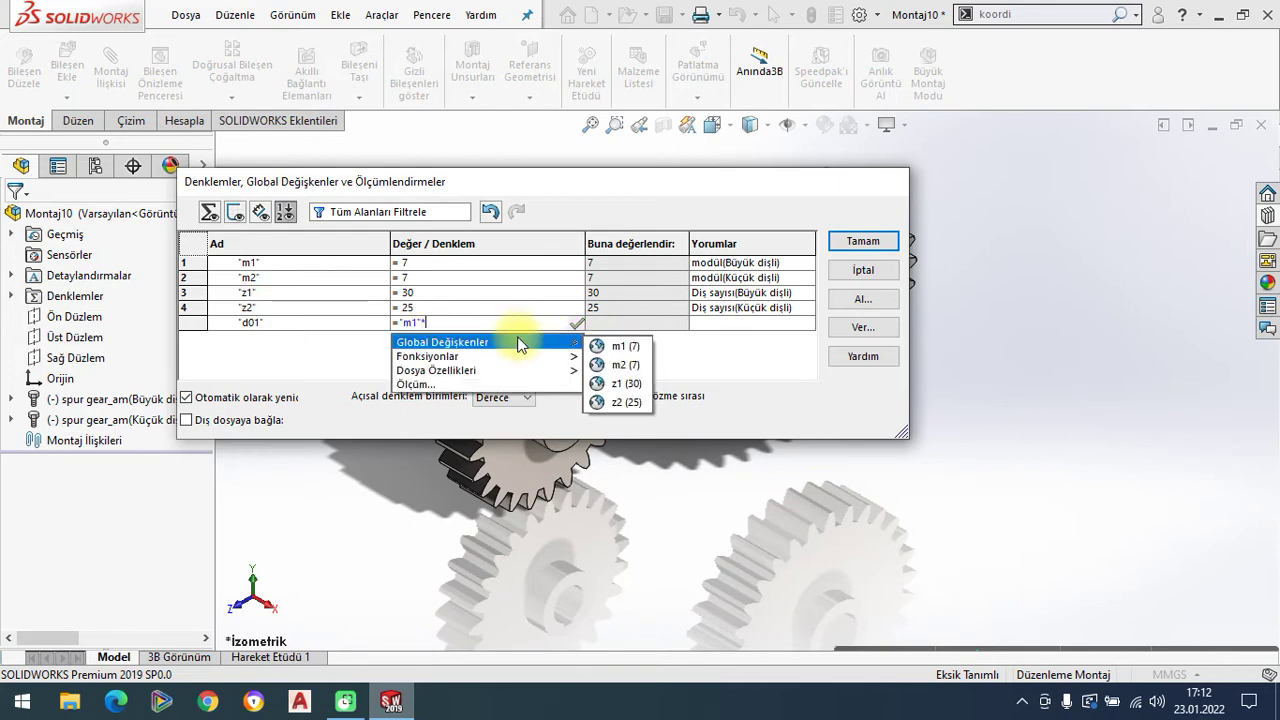
pyautogui.click(612, 383)
pyautogui.click(576, 324)
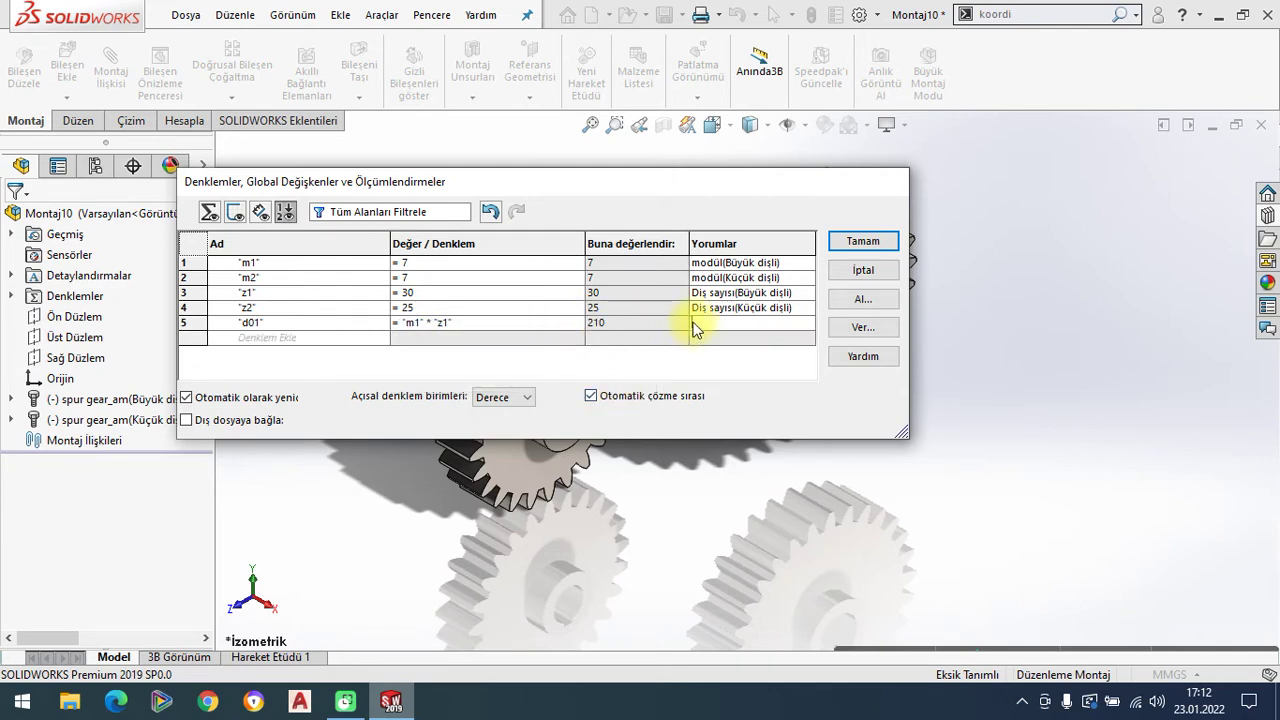
pyautogui.write('B. dairesi çapı(Büyük')
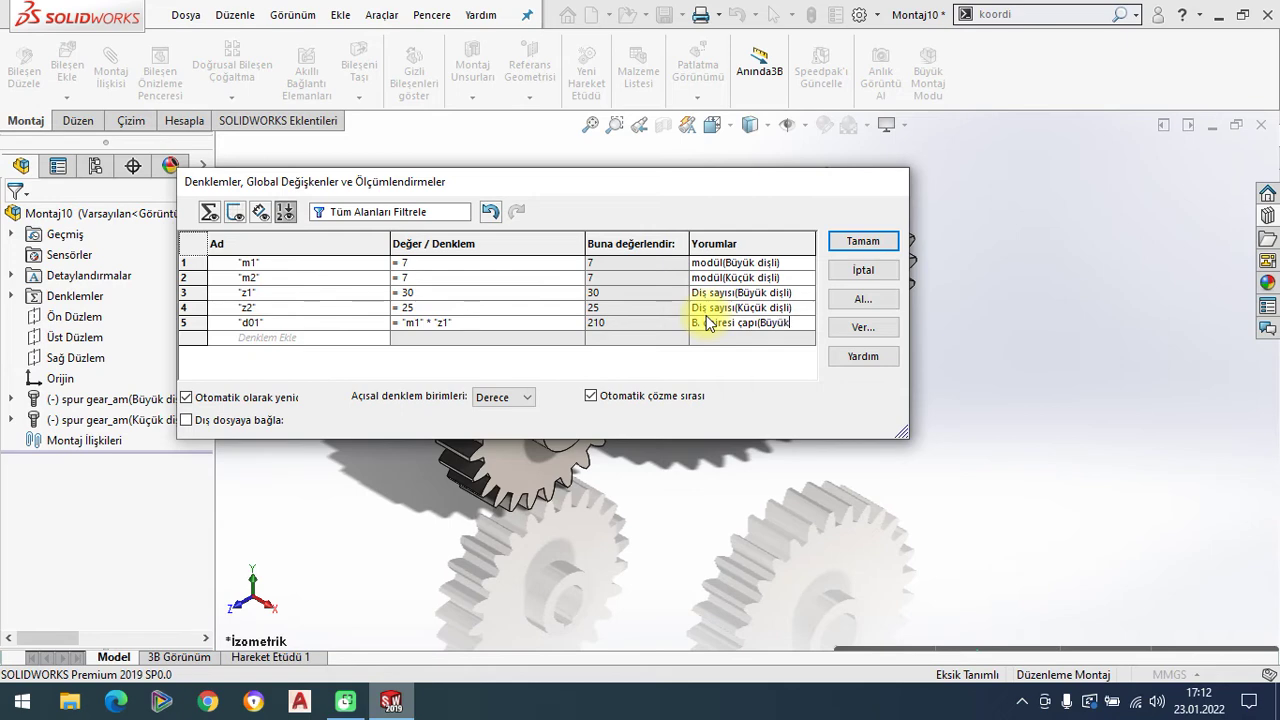
pyautogui.press('Return')
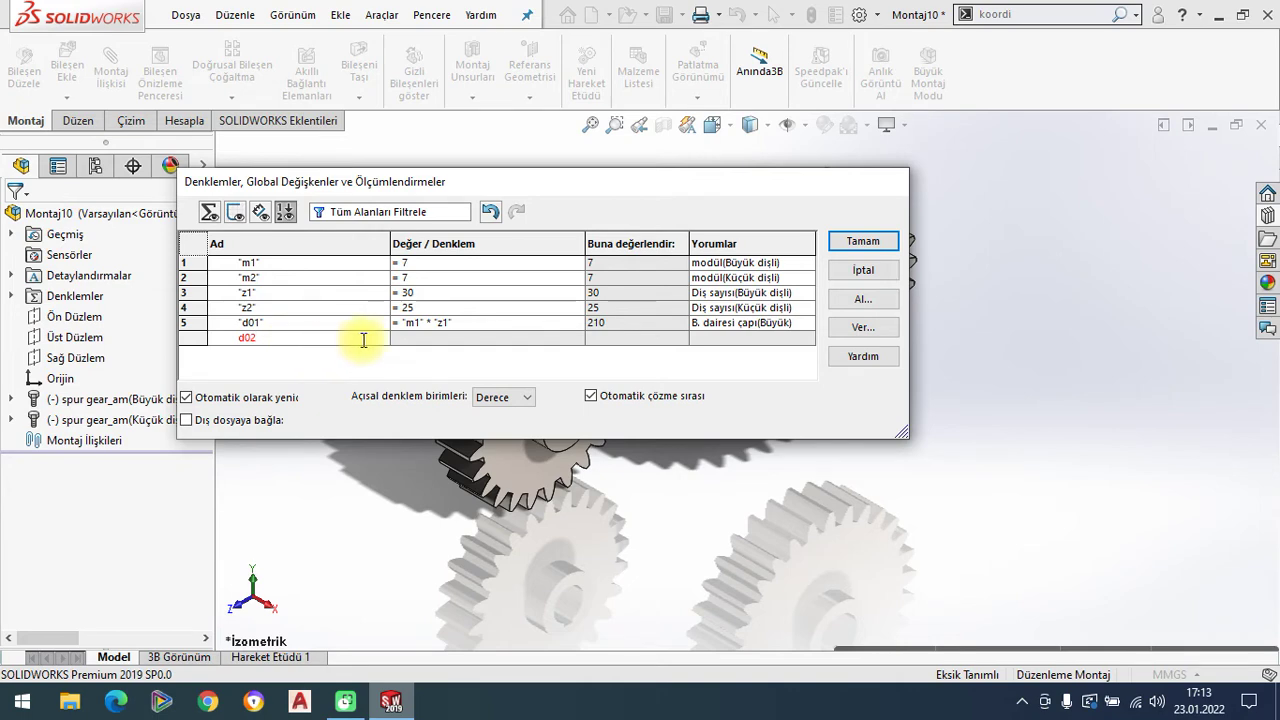
# Define d02 = "m2" * "z2" for the small gear, giving 175
pyautogui.click(400, 338)
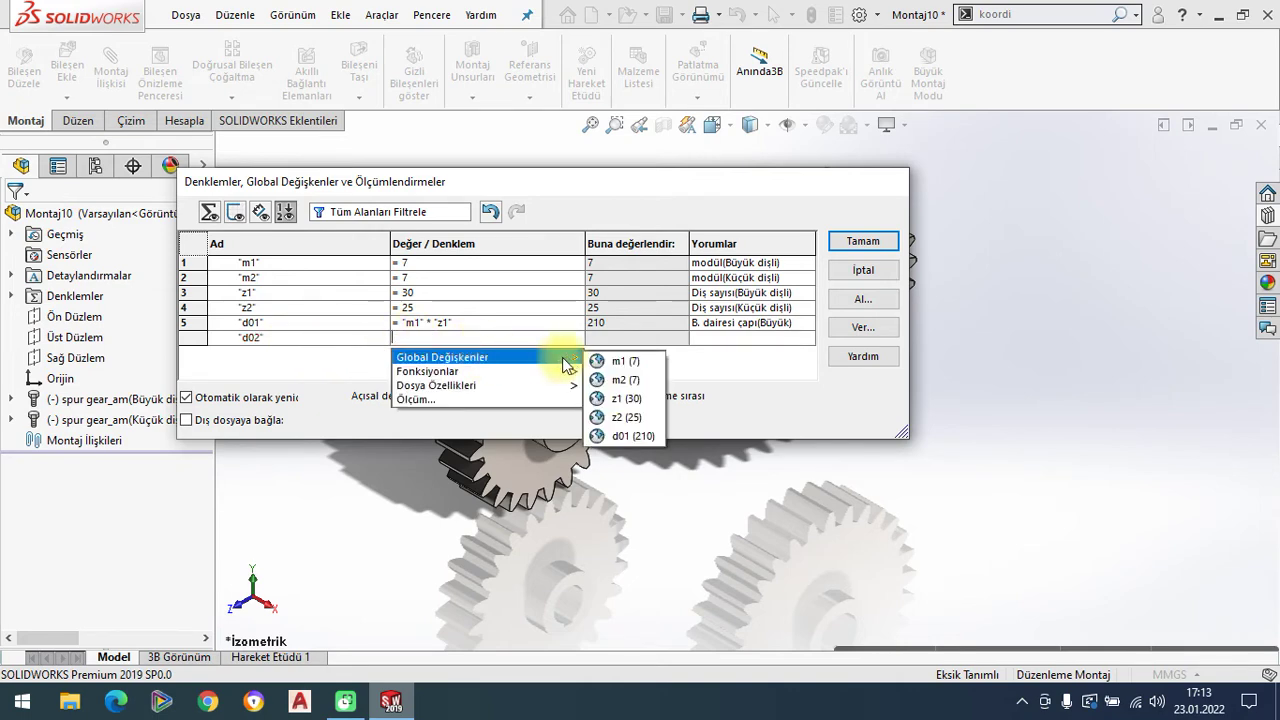
pyautogui.click(616, 364)
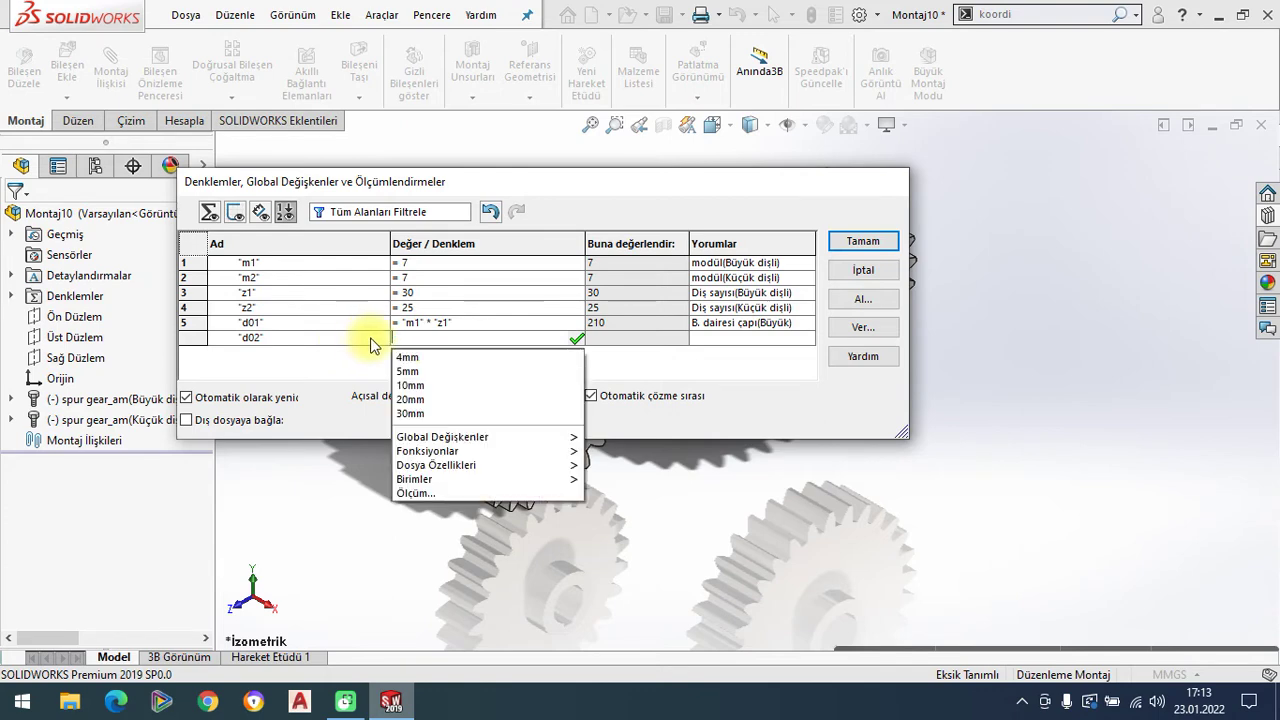
pyautogui.click(325, 368)
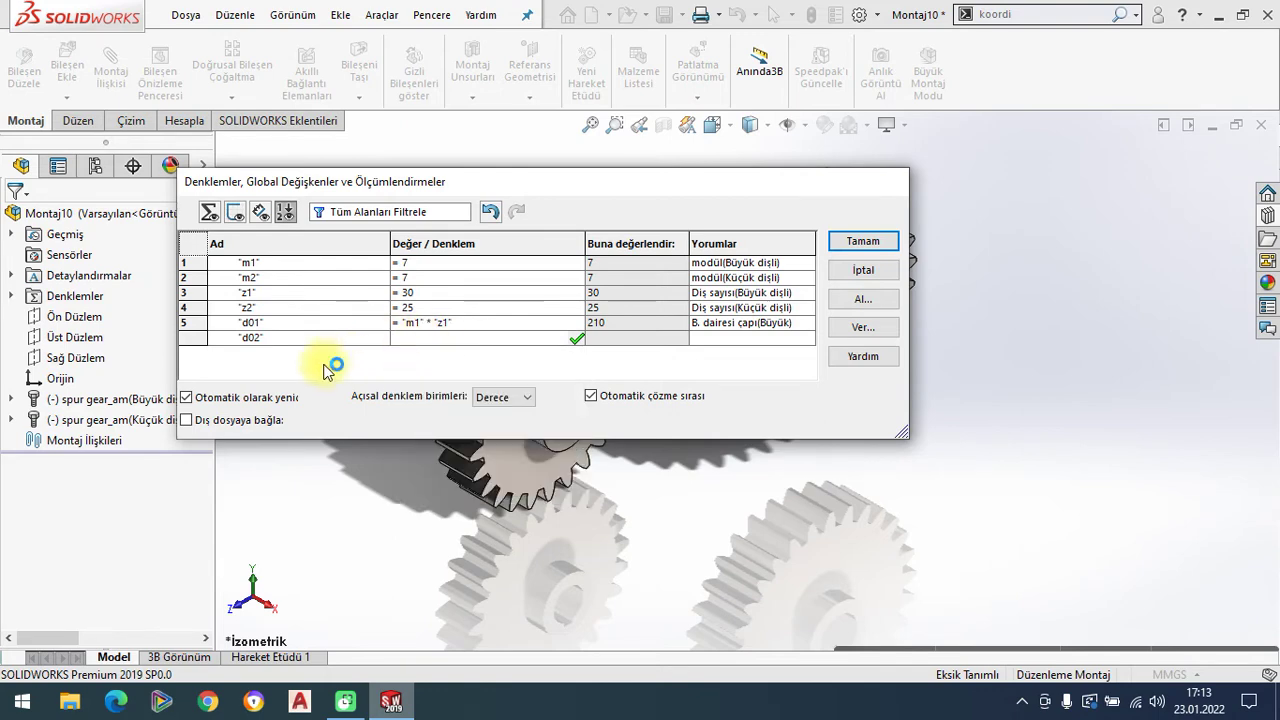
pyautogui.click(530, 338)
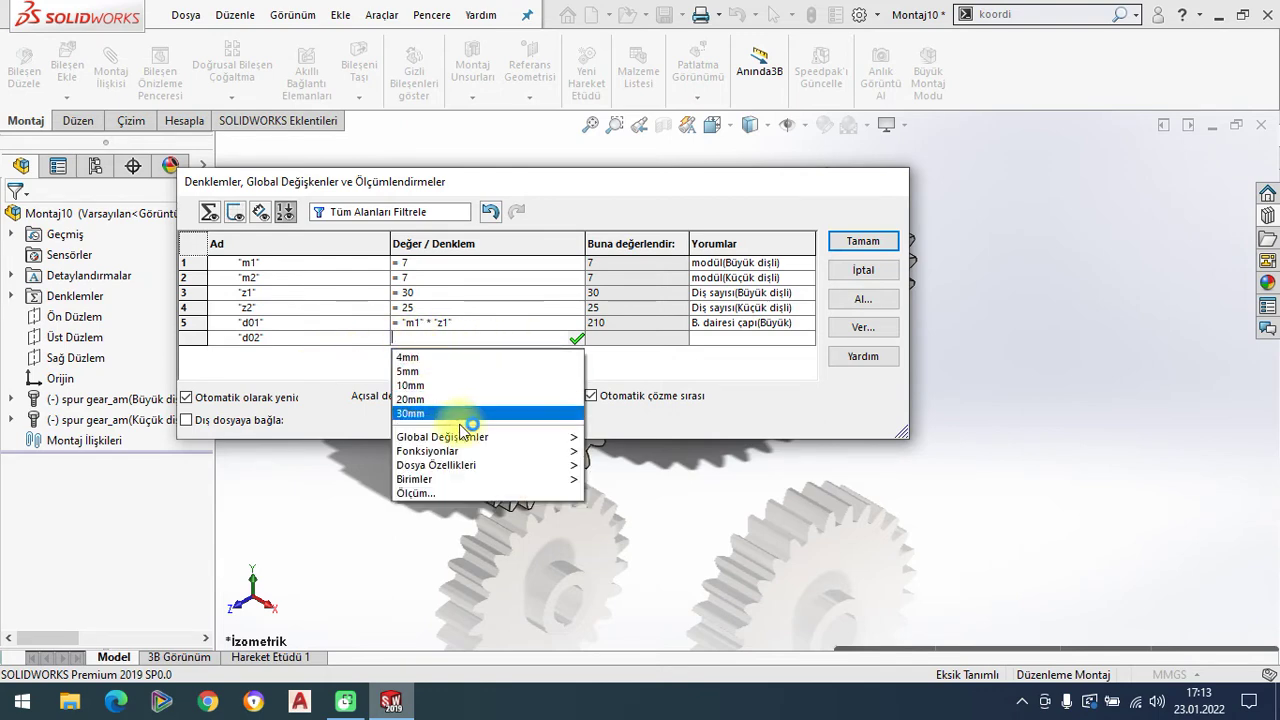
pyautogui.moveTo(442, 437)
pyautogui.click(624, 459)
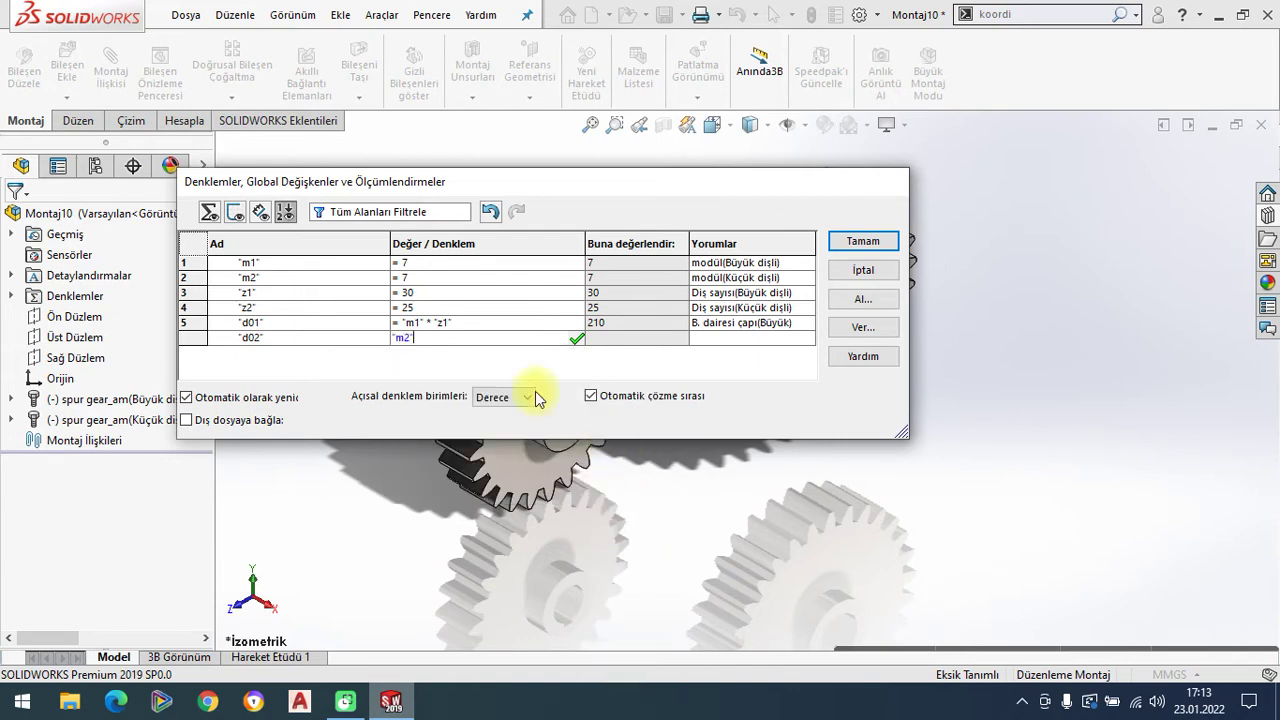
pyautogui.write('*')
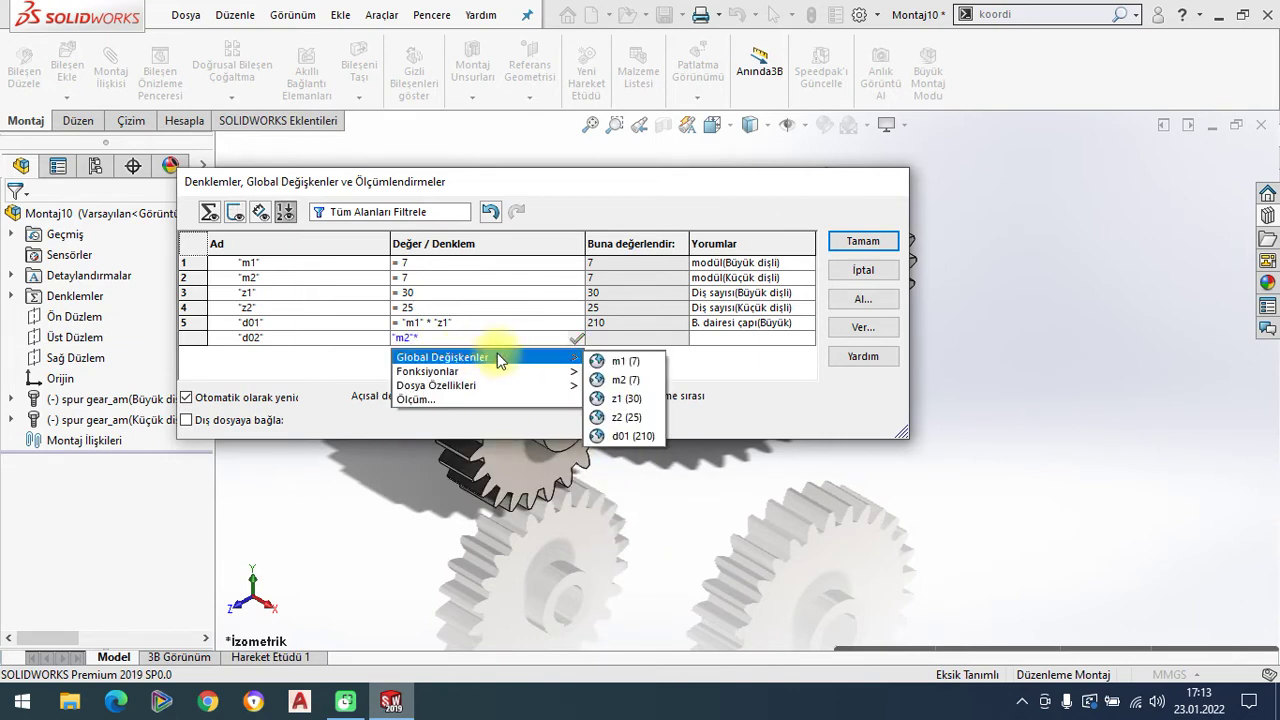
pyautogui.click(633, 414)
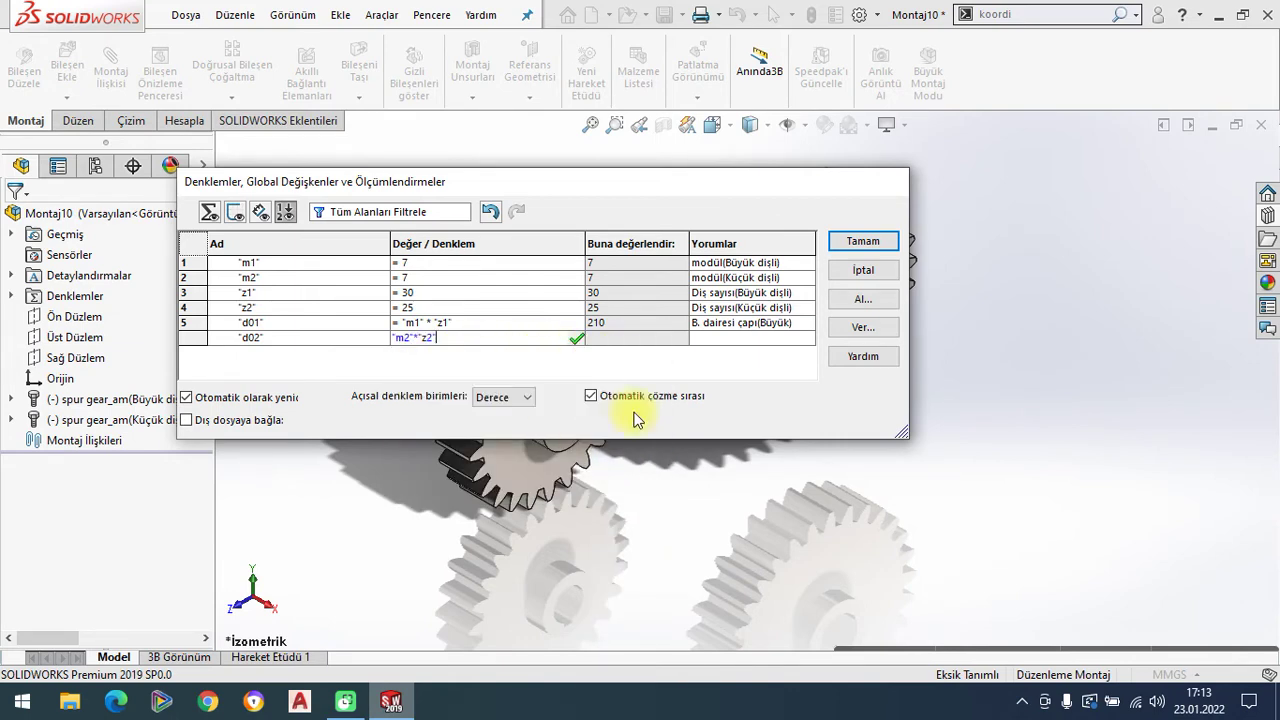
pyautogui.press('Tab')
pyautogui.write('B.dairesi çapı(Küçük)')
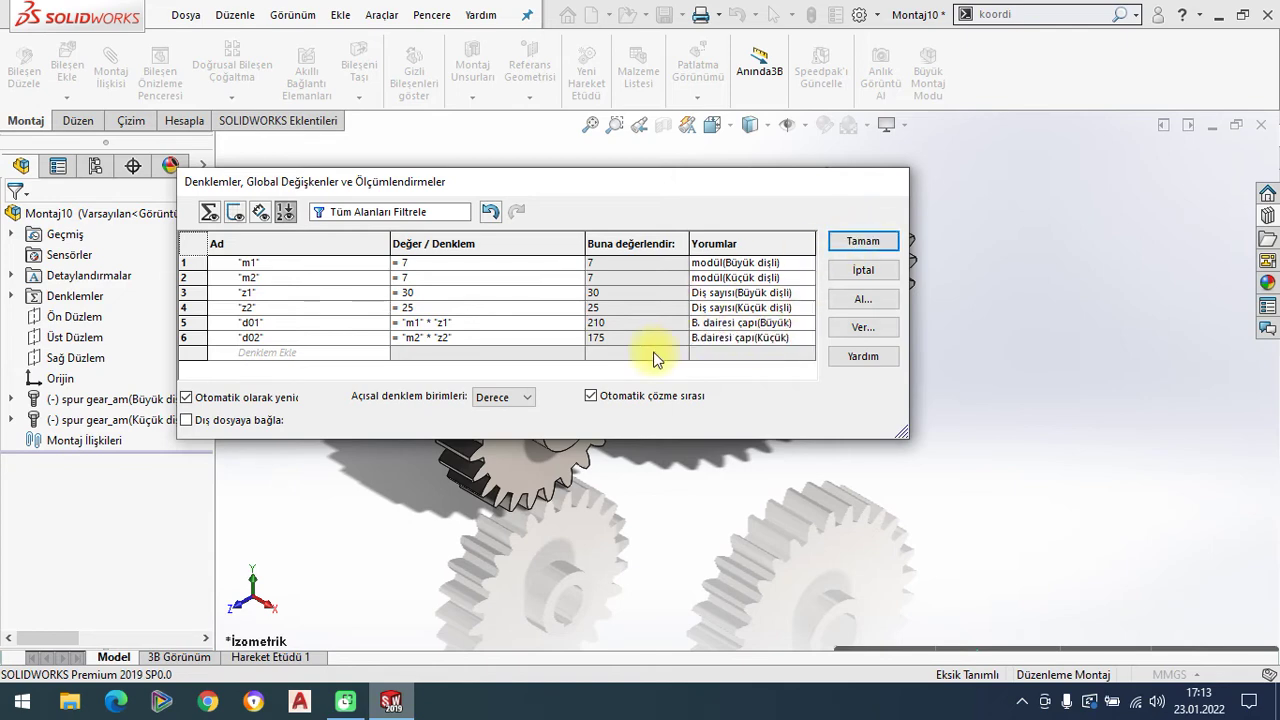
# Apply the equations, use a plain white scene, and start a sketch on Sağ Düzlem viewed face-on
pyautogui.click(848, 242)
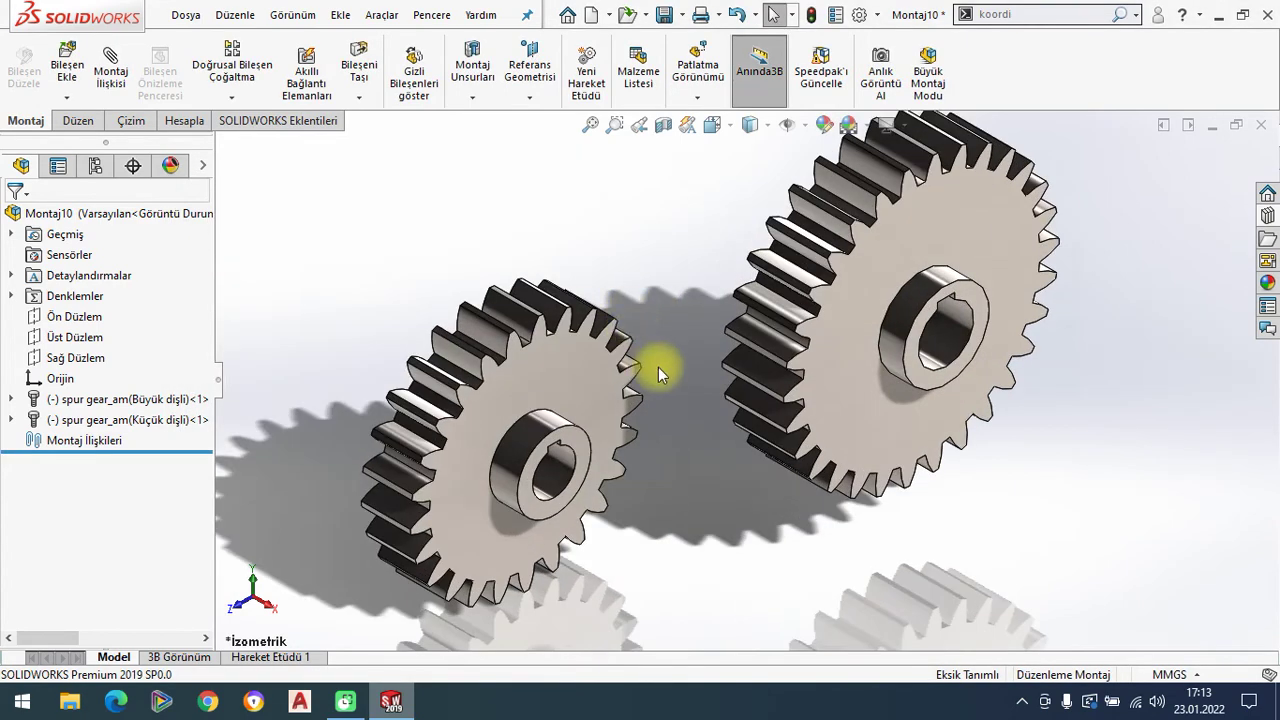
pyautogui.click(868, 133)
pyautogui.click(814, 51)
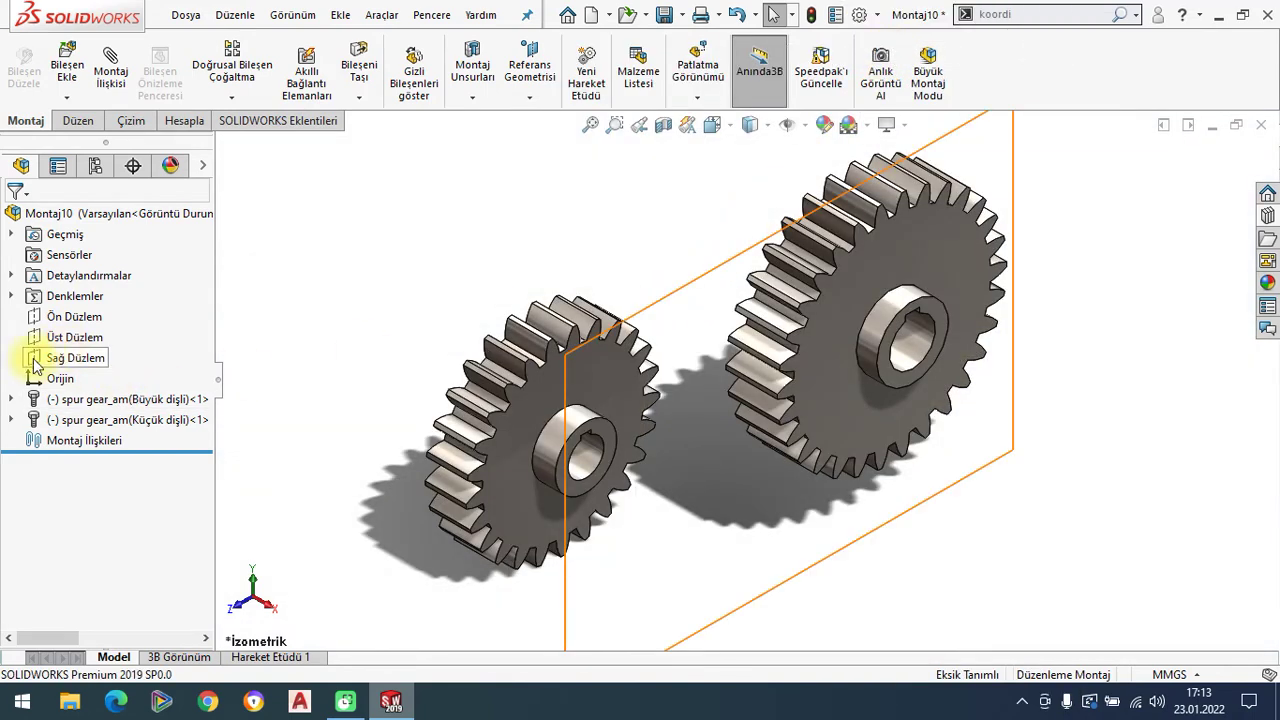
pyautogui.click(35, 357)
pyautogui.click(36, 330)
pyautogui.press('space')
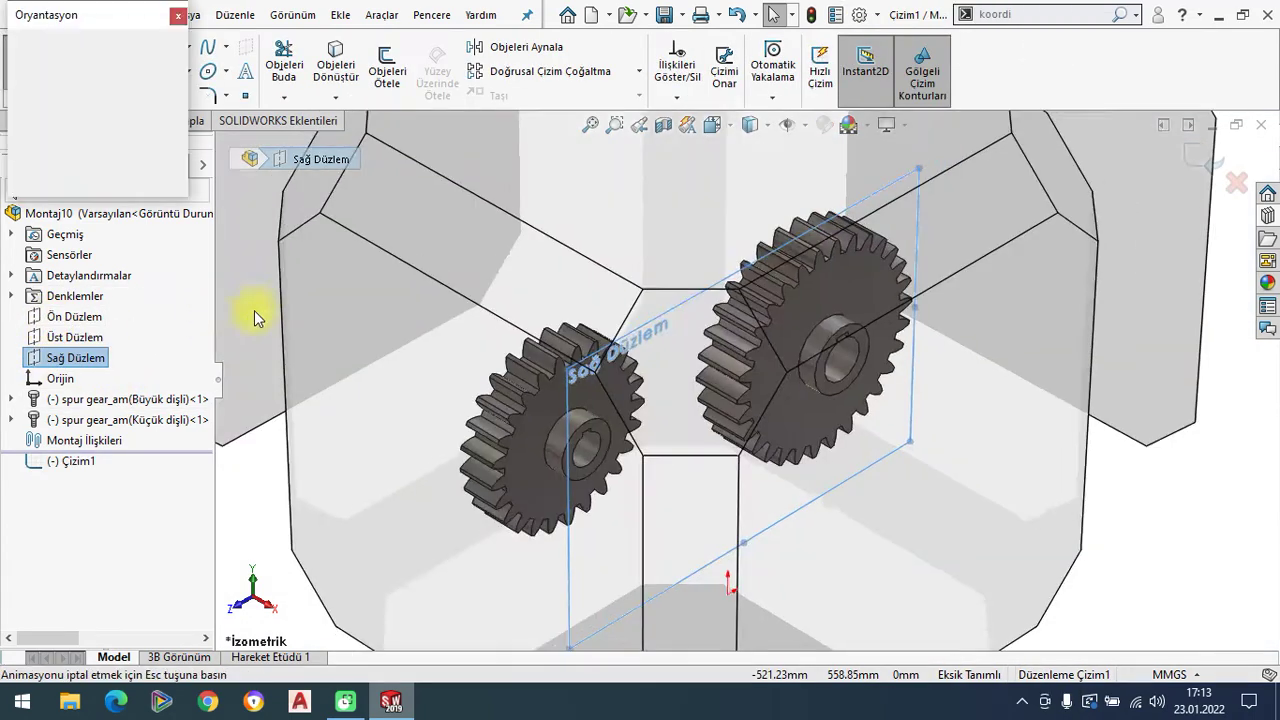
pyautogui.press('Escape')
pyautogui.hotkey('ctrl', '4')
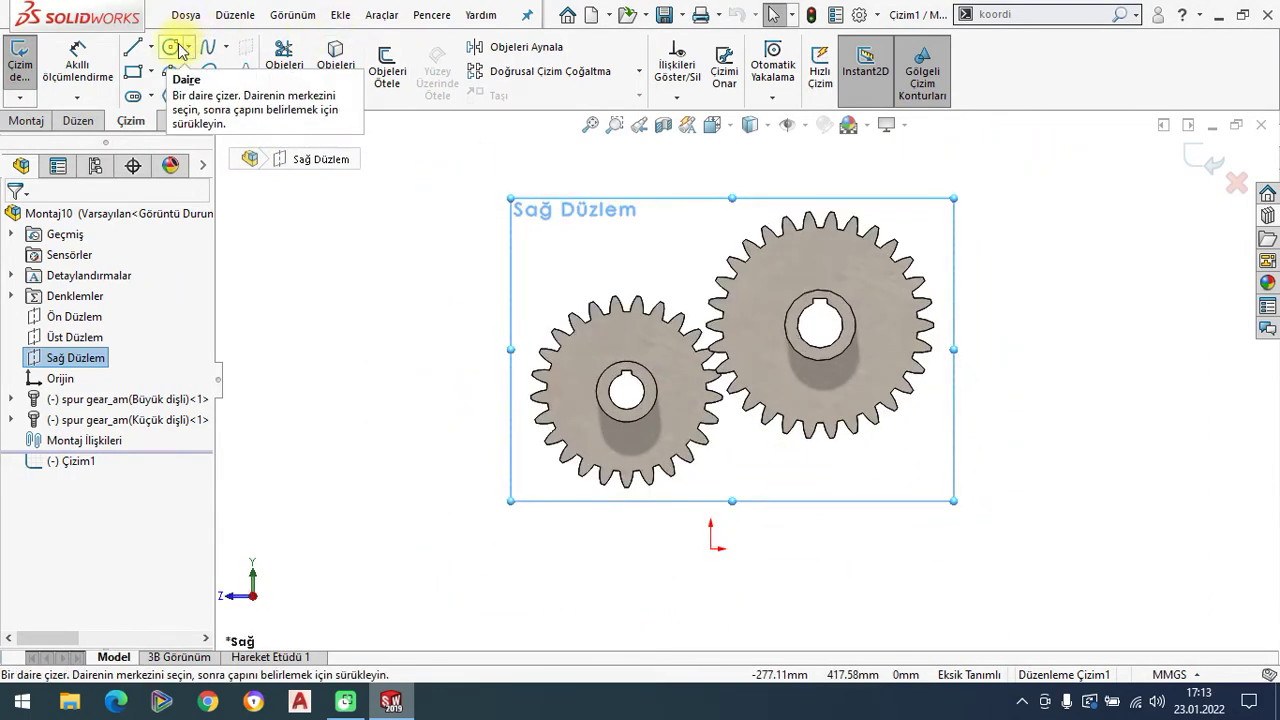
# Draw two circles side by side, the first centred on the origin
pyautogui.click(171, 47)
pyautogui.click(711, 548)
pyautogui.click(785, 495)
pyautogui.click(921, 548)
pyautogui.click(962, 490)
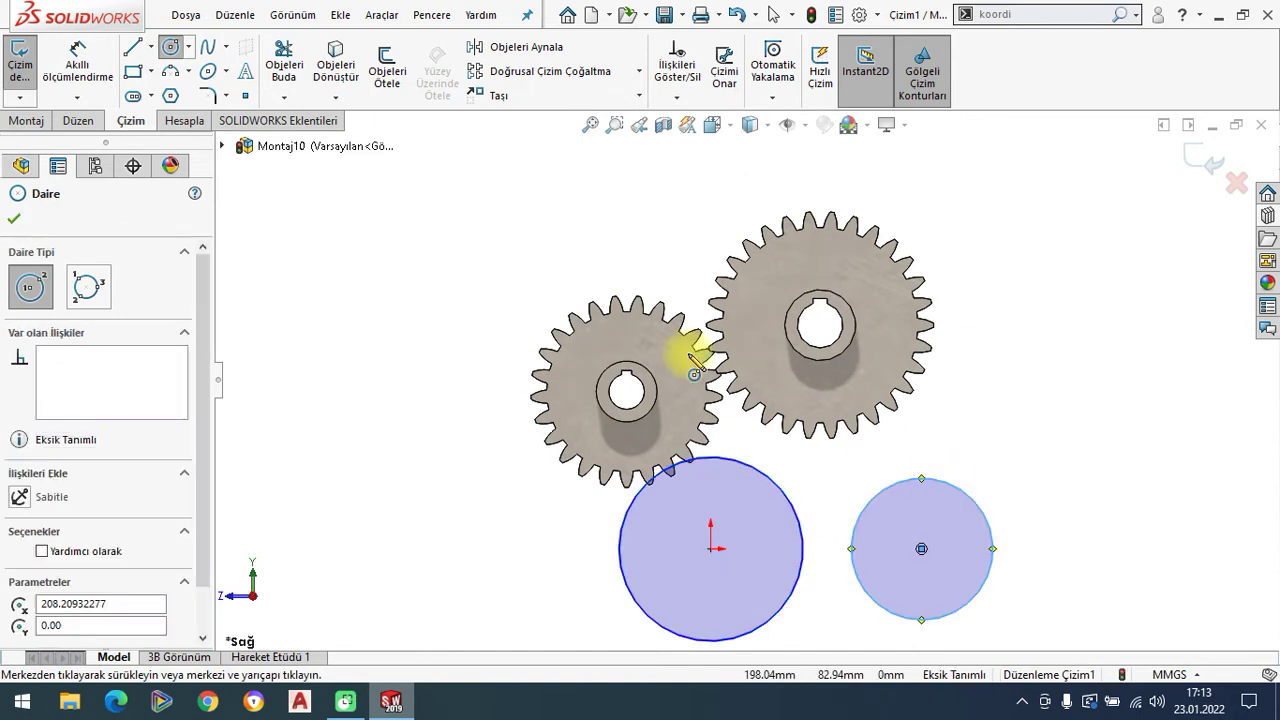
pyautogui.click(14, 218)
# Dimension the left circle's diameter as ="d01", giving 210
pyautogui.click(76, 55)
pyautogui.click(619, 535)
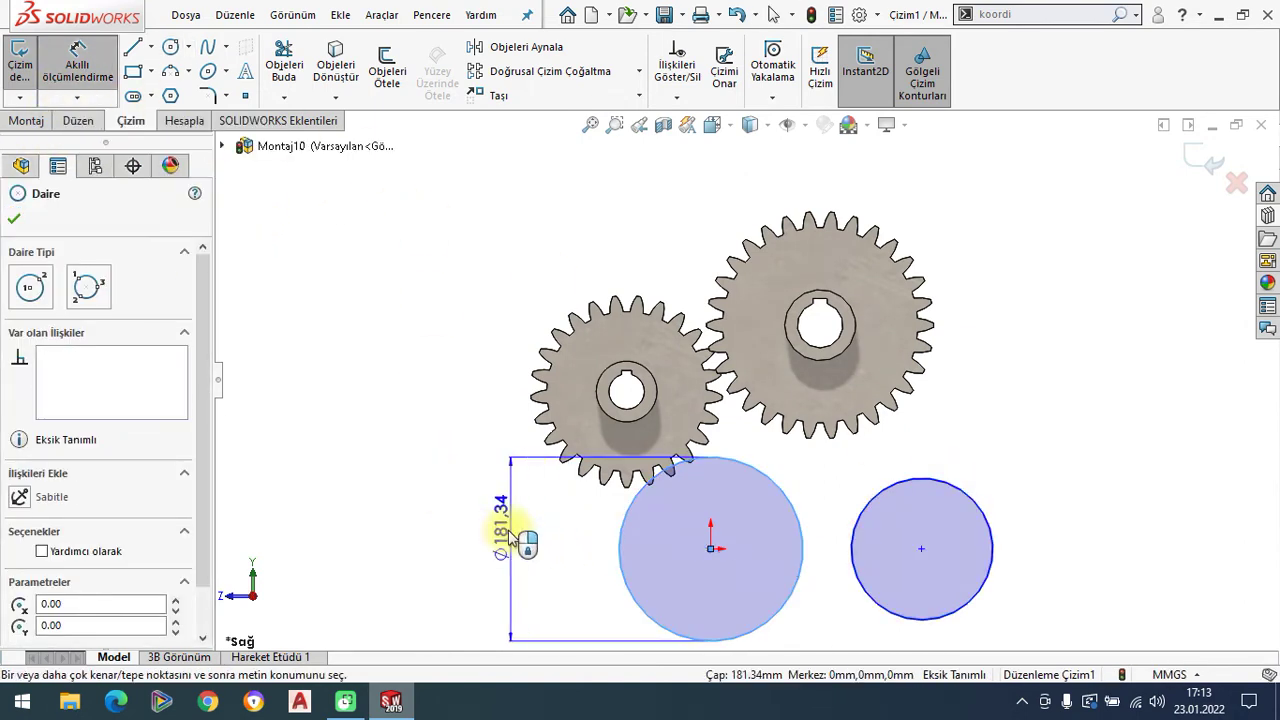
pyautogui.click(505, 533)
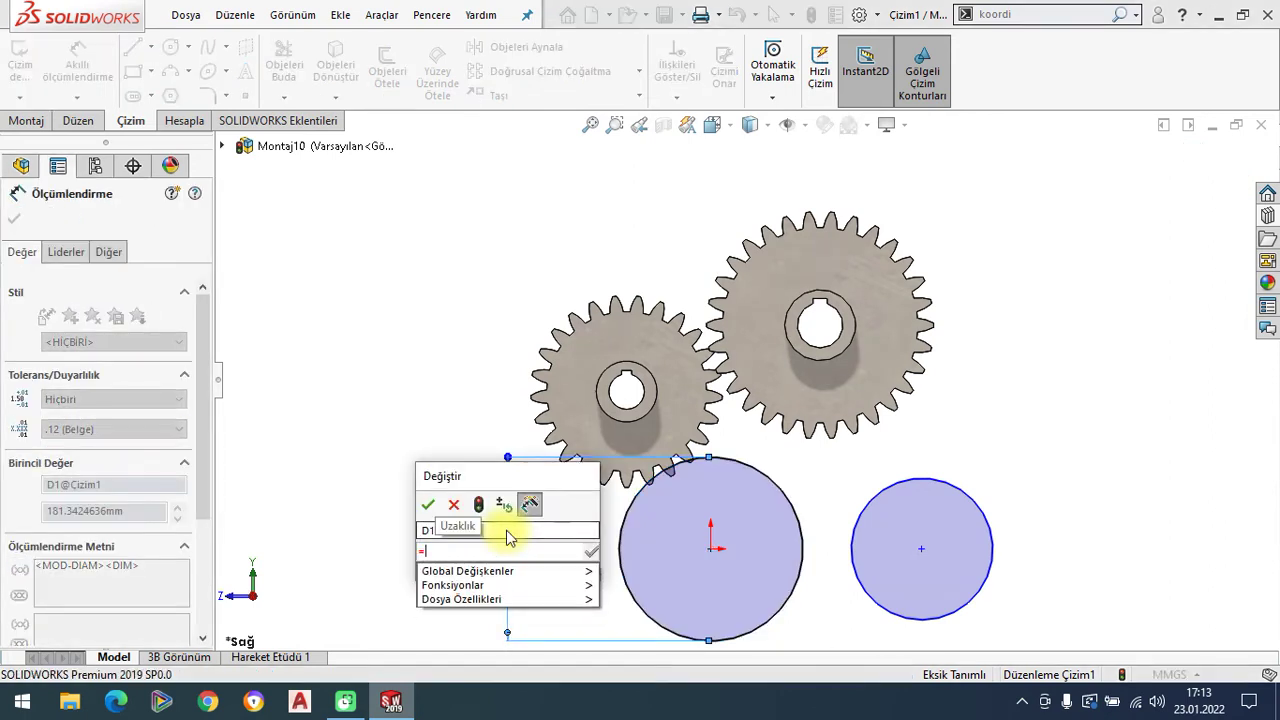
pyautogui.moveTo(468, 571)
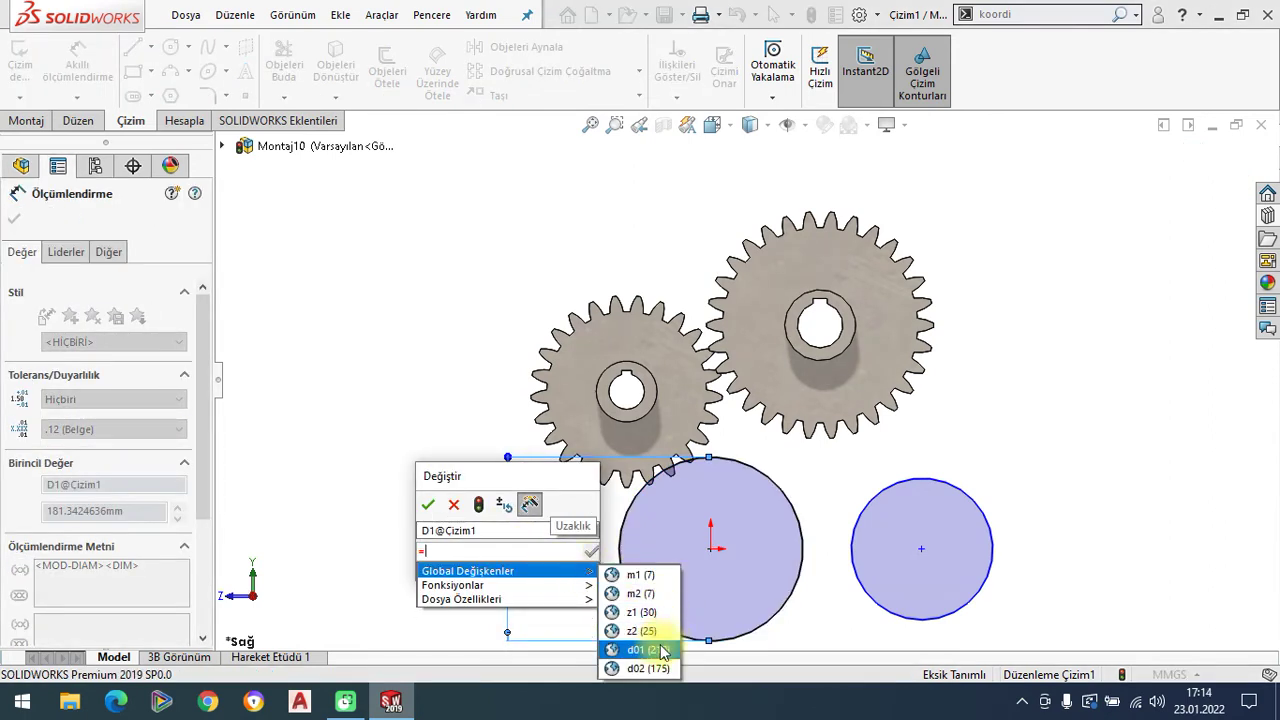
pyautogui.click(655, 649)
pyautogui.click(590, 550)
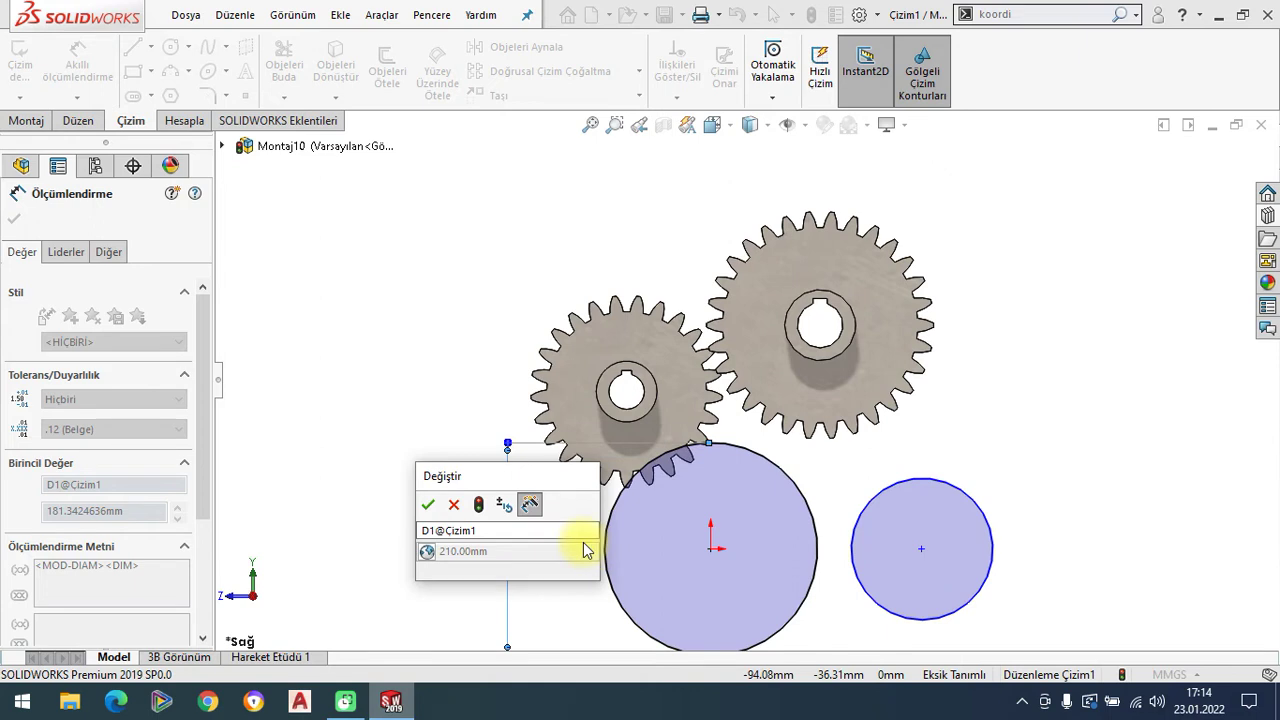
pyautogui.click(428, 504)
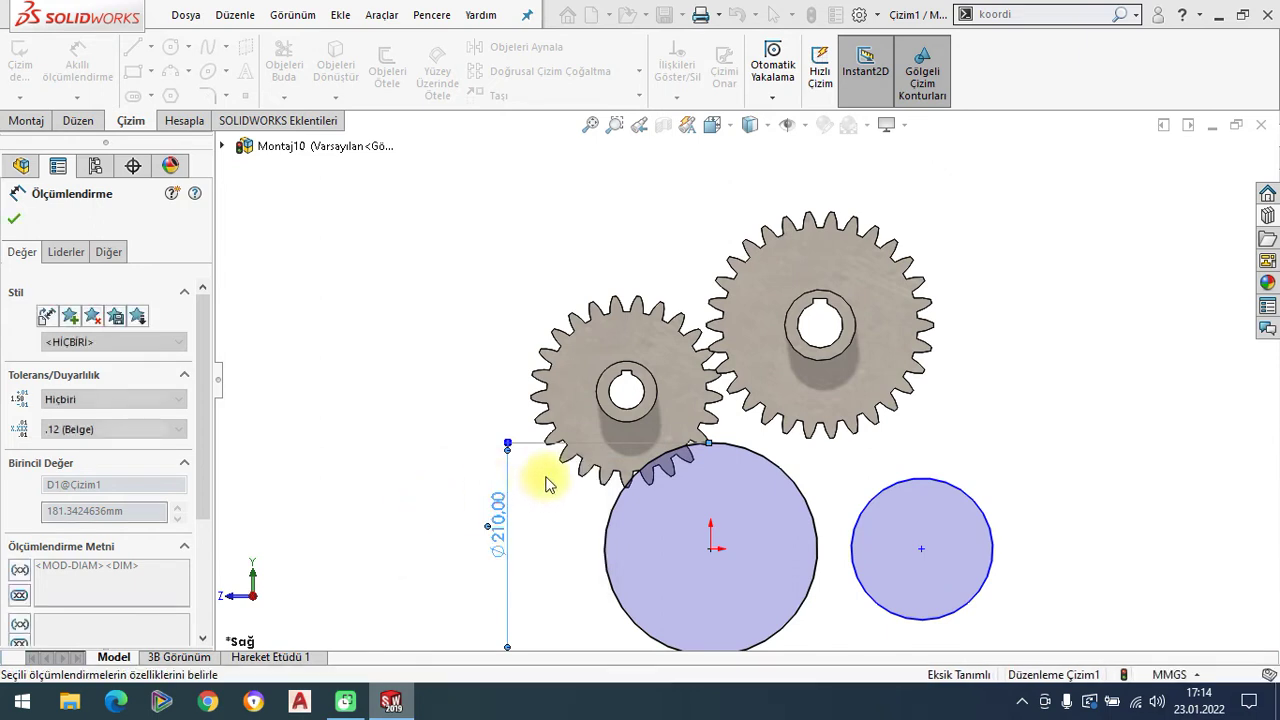
pyautogui.click(14, 222)
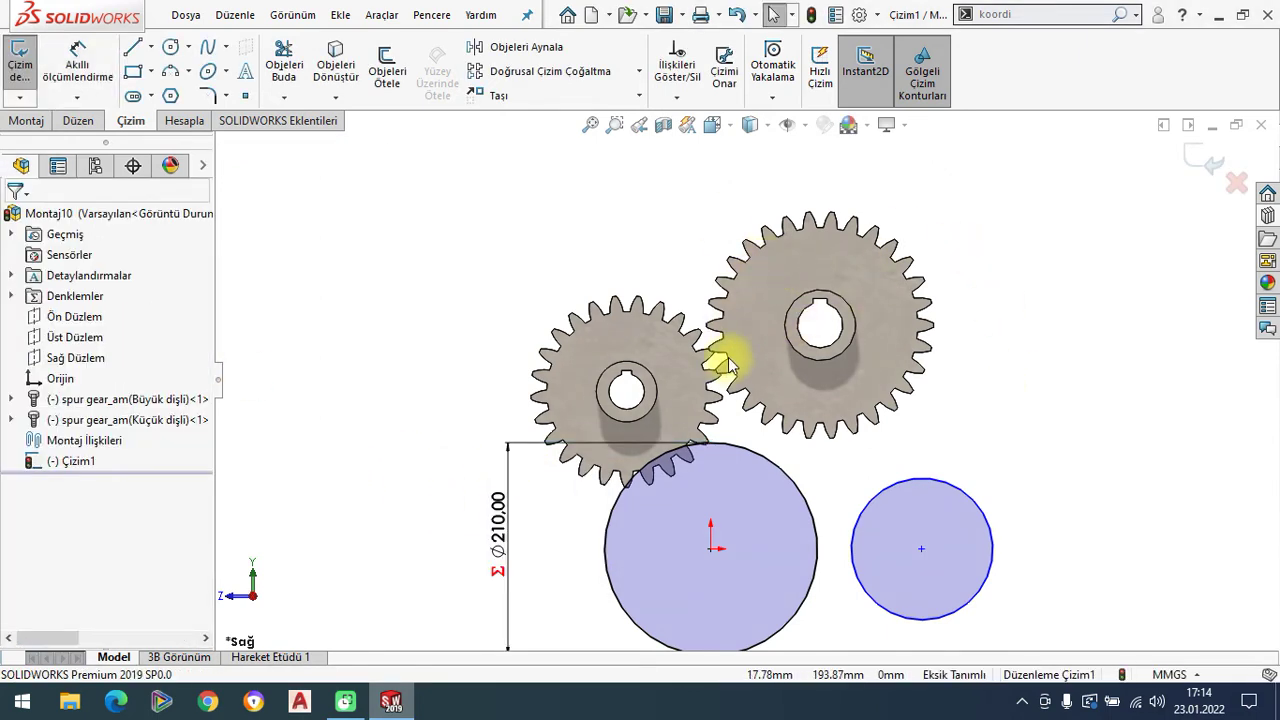
pyautogui.click(77, 62)
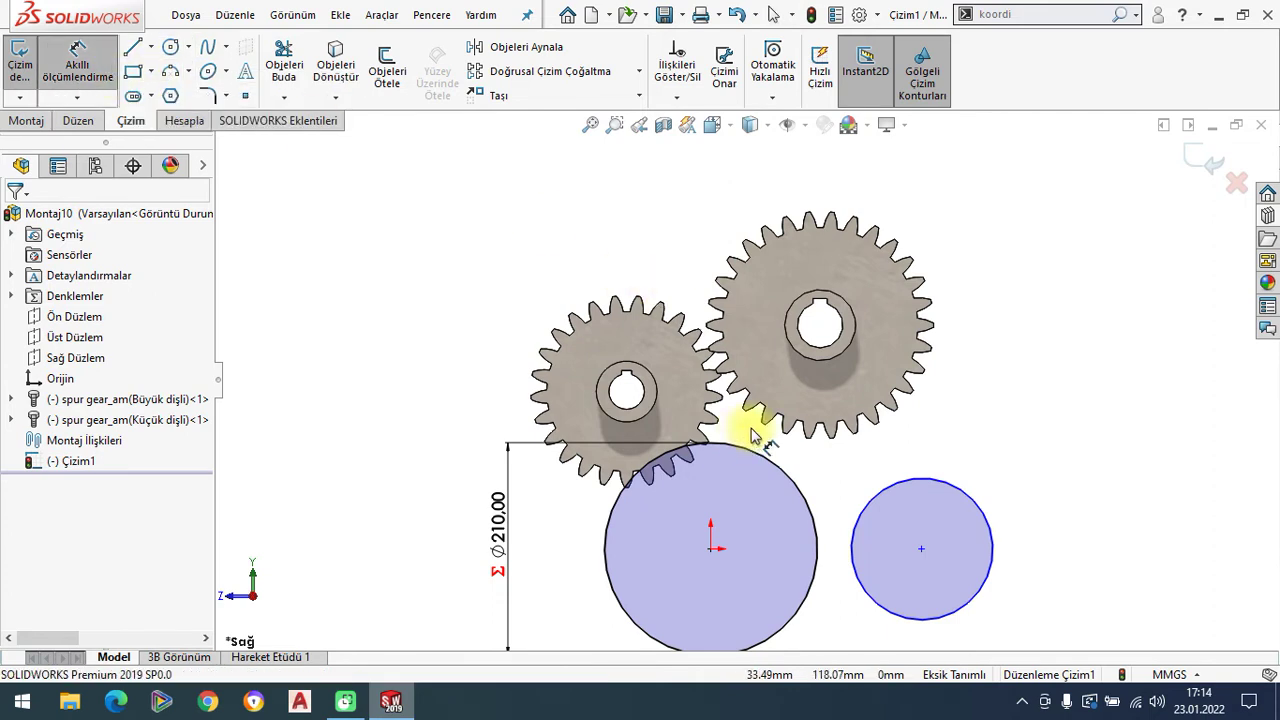
# Dimension the right circle's diameter as ="d02", giving 175
pyautogui.click(897, 489)
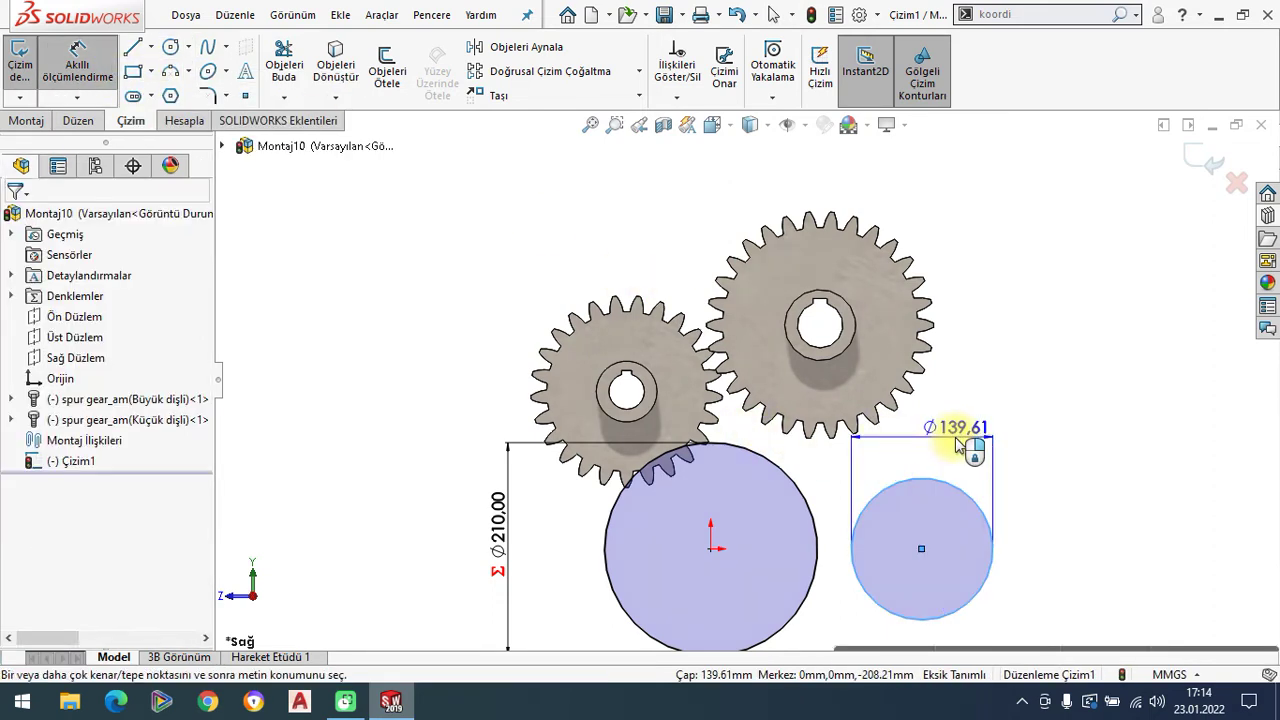
pyautogui.click(958, 445)
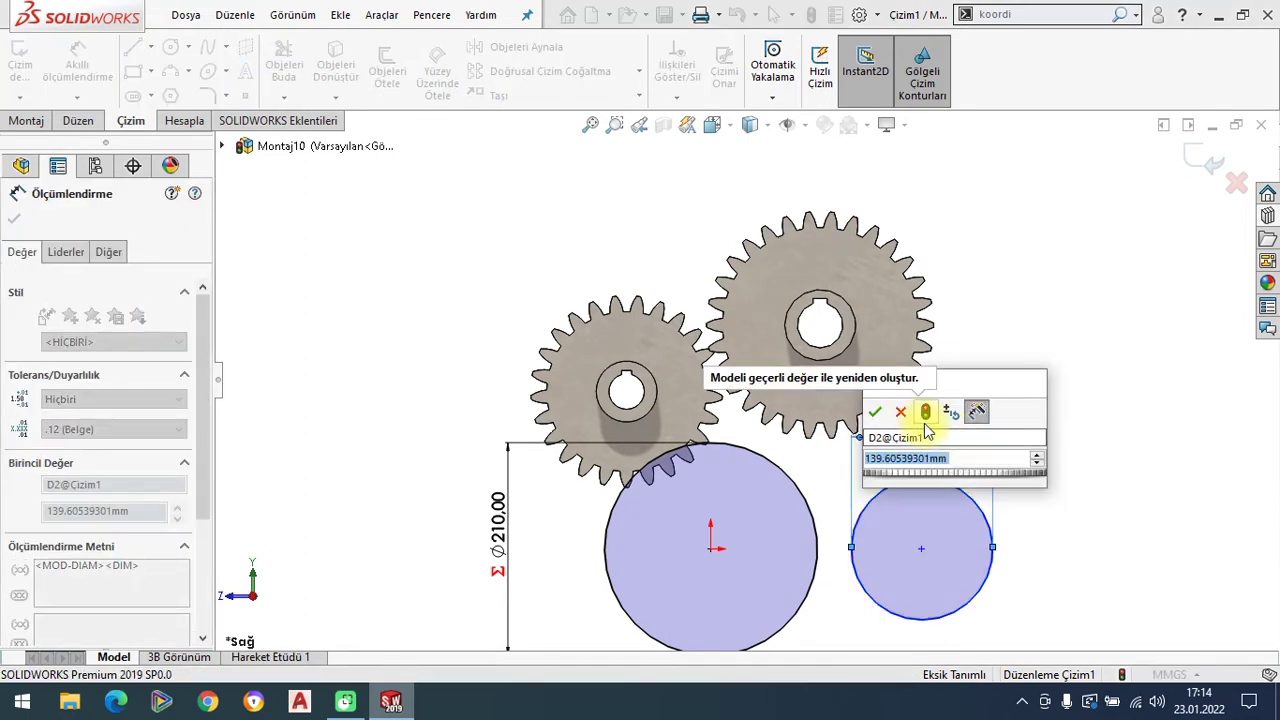
pyautogui.write('=')
pyautogui.moveTo(915, 478)
pyautogui.click(1085, 575)
pyautogui.click(1038, 460)
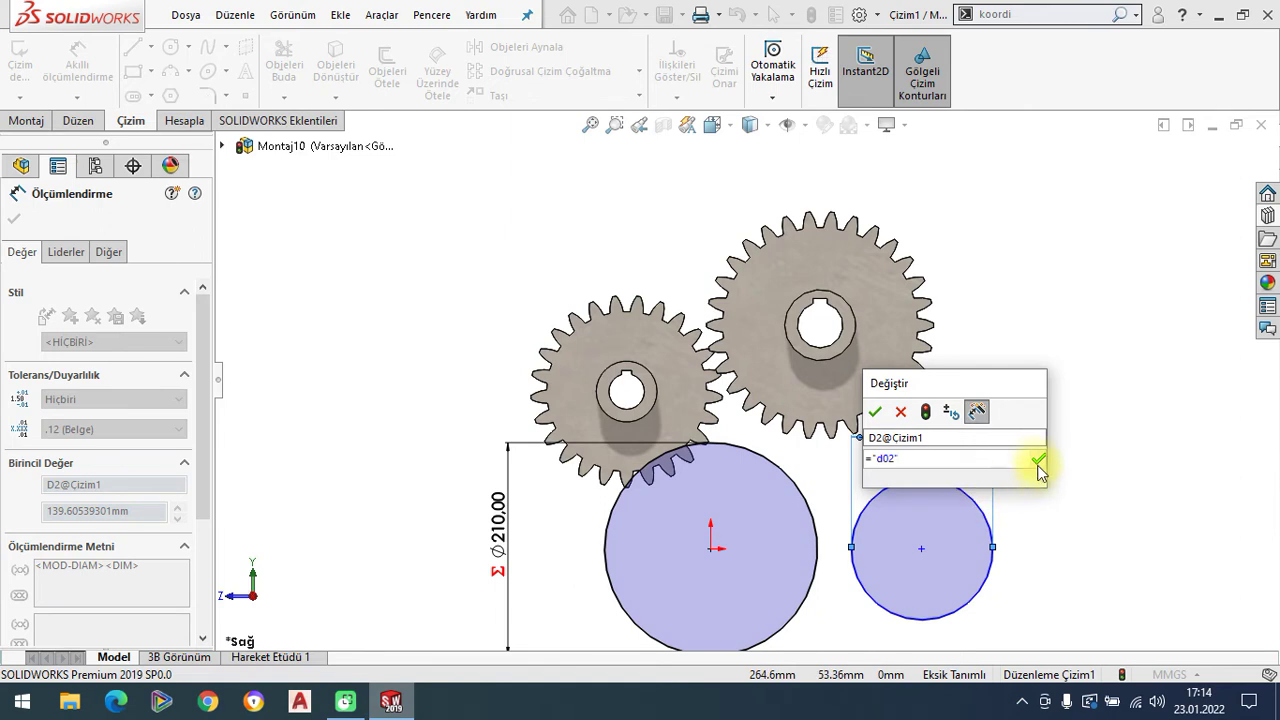
pyautogui.click(875, 411)
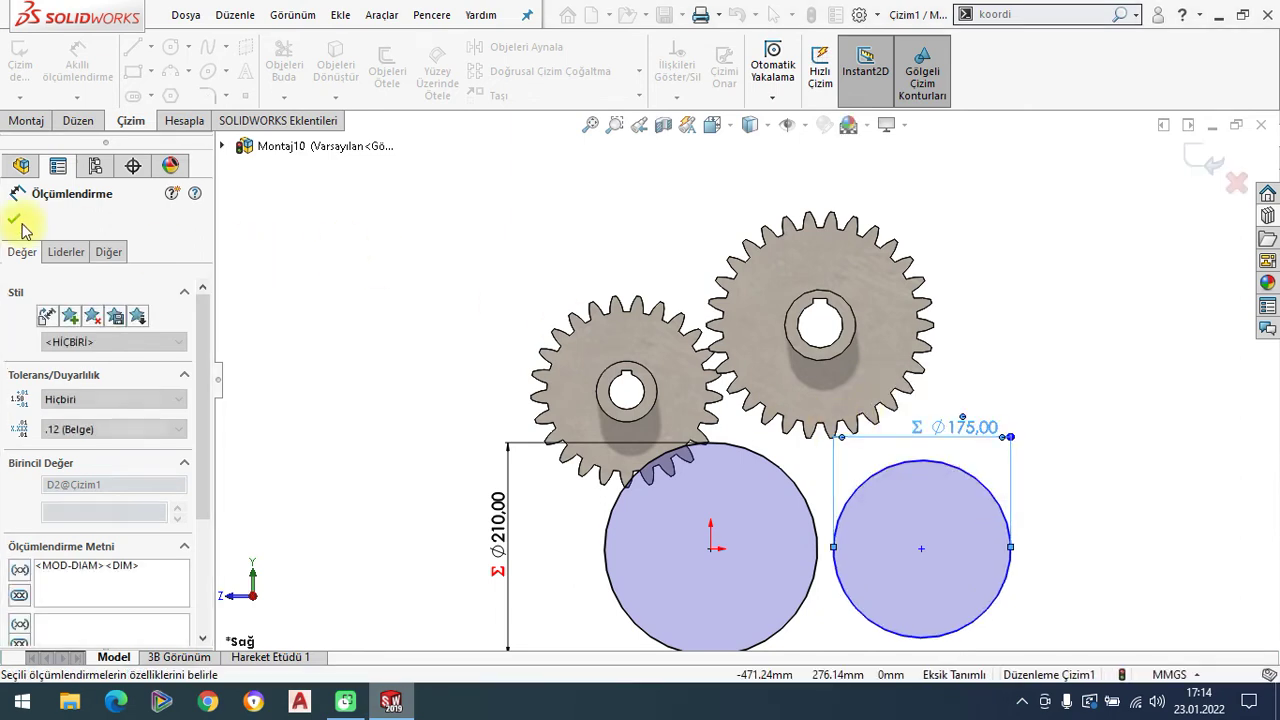
pyautogui.click(14, 220)
# Make the two circles tangent and align their centres horizontally
pyautogui.click(855, 490)
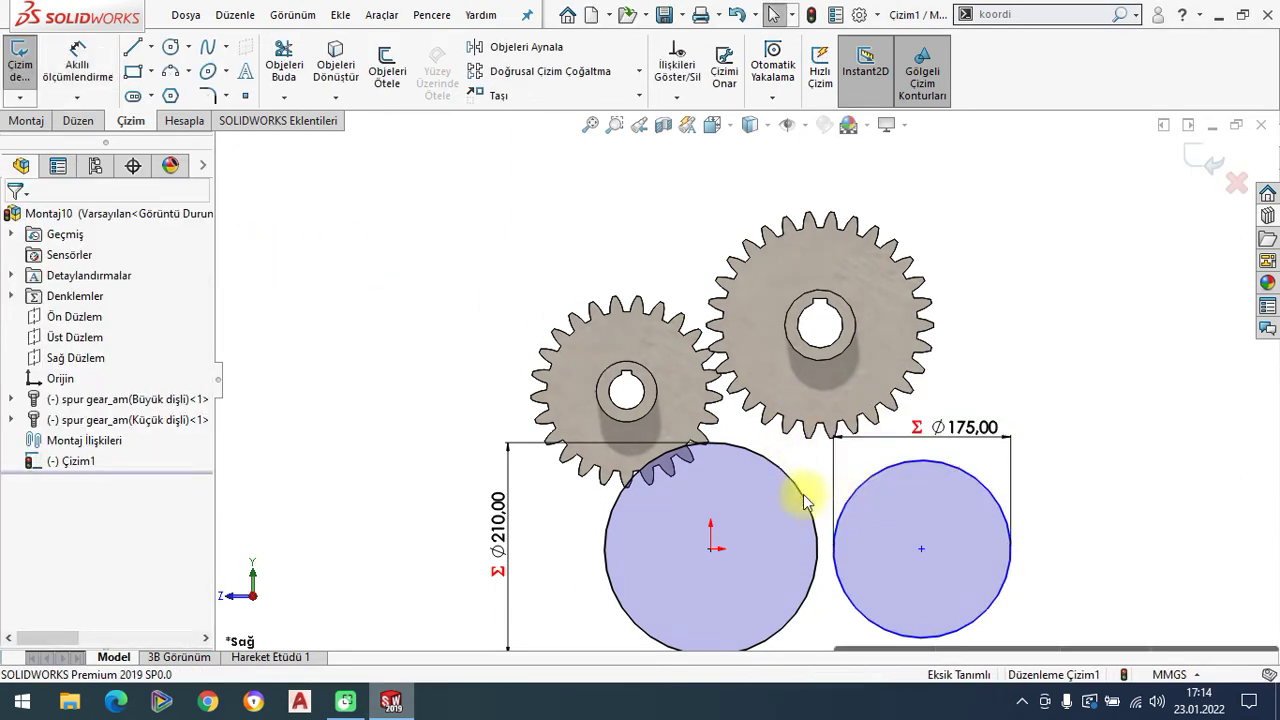
pyautogui.keyDown('ctrl'); pyautogui.click(790, 485); pyautogui.keyUp('ctrl')
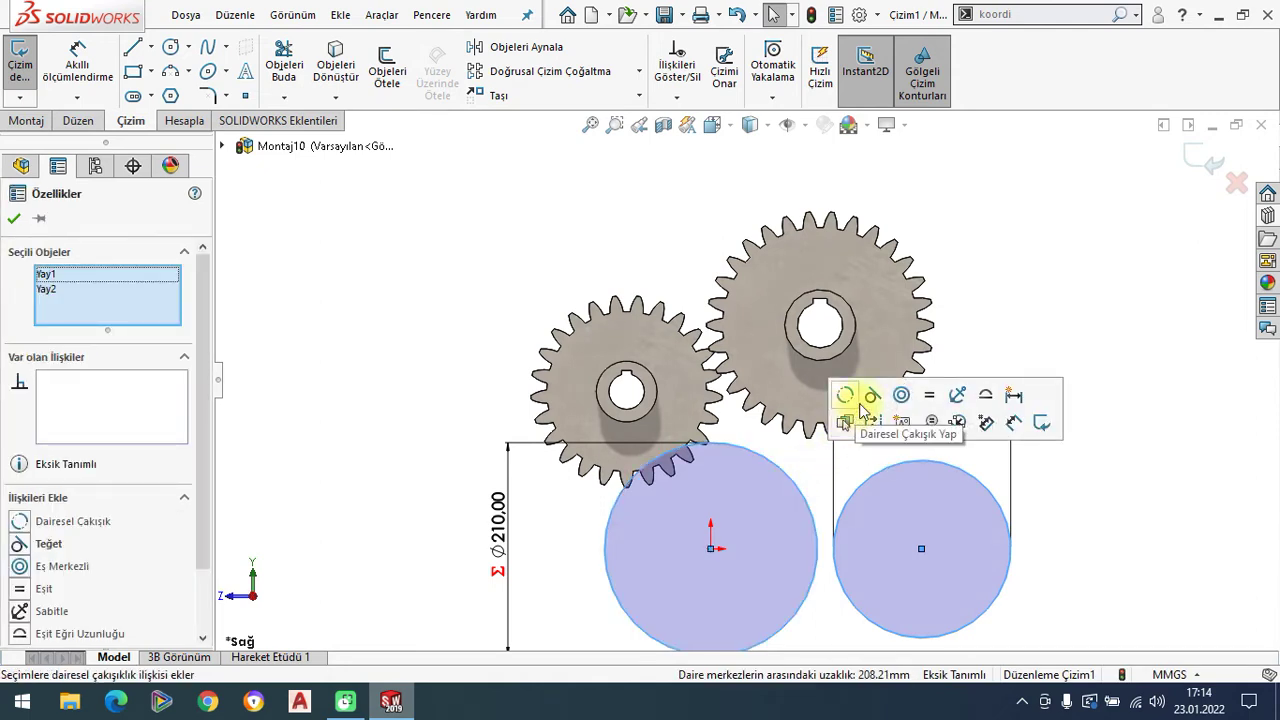
pyautogui.click(880, 405)
pyautogui.click(14, 218)
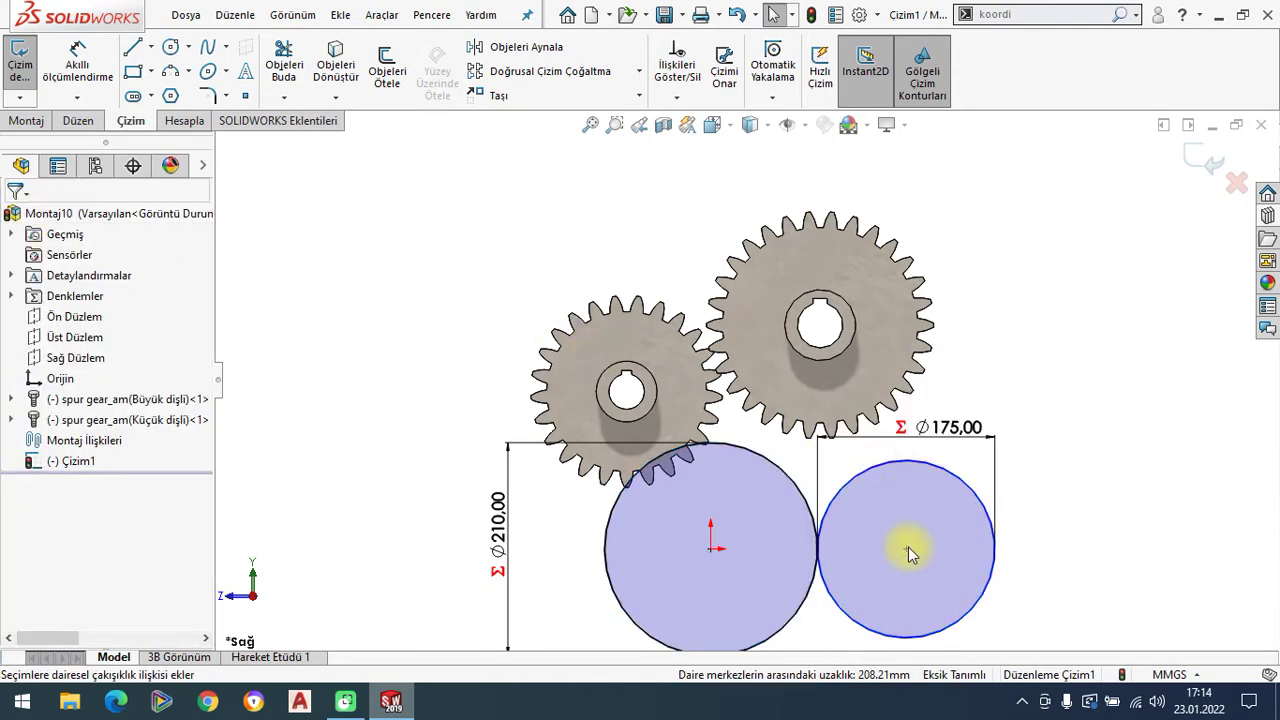
pyautogui.click(908, 547)
pyautogui.keyDown('ctrl'); pyautogui.click(710, 548); pyautogui.keyUp('ctrl')
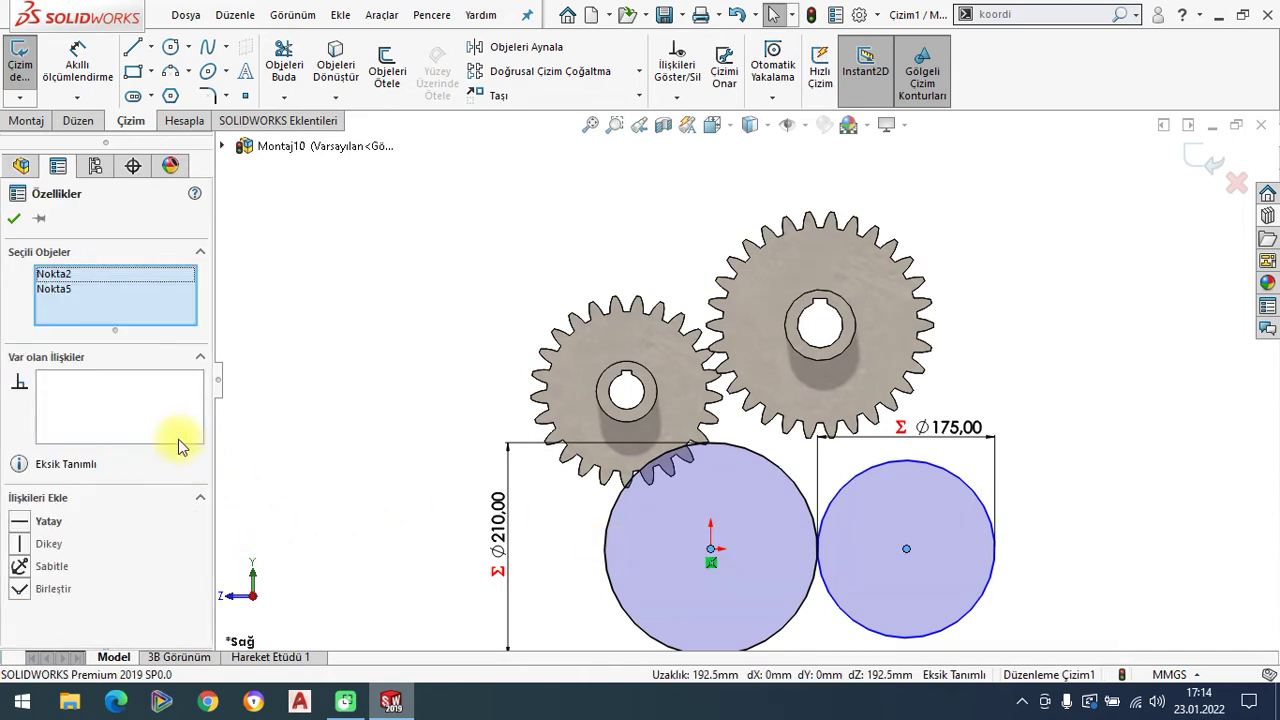
pyautogui.click(18, 521)
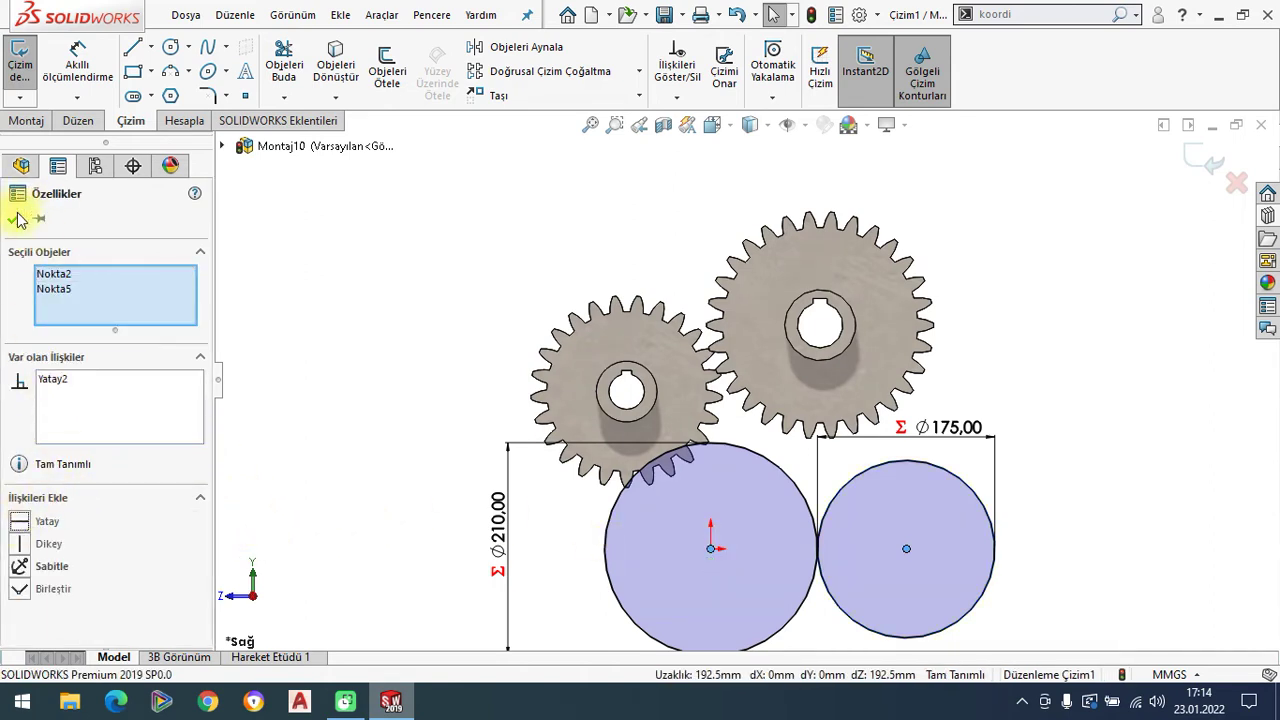
pyautogui.click(14, 219)
# Convert both circles to construction geometry
pyautogui.scroll(2, 710, 371)
pyautogui.scroll(-2, 755, 450)
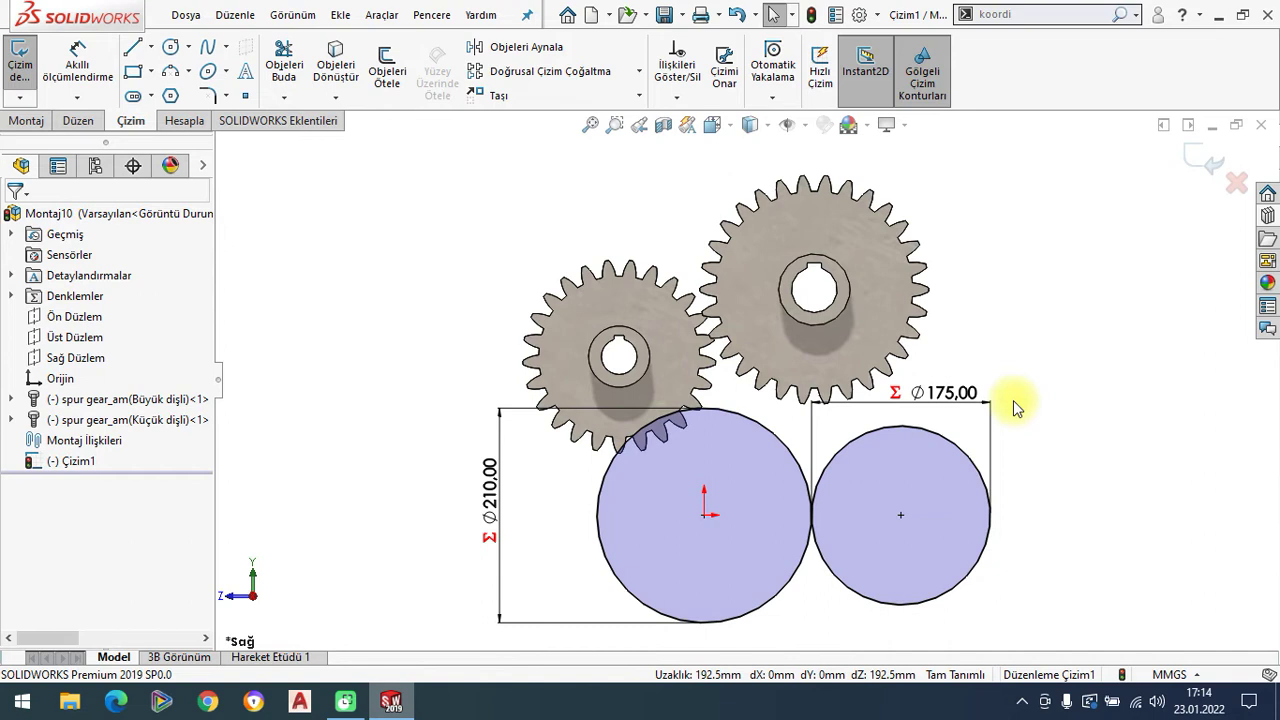
pyautogui.click(732, 411)
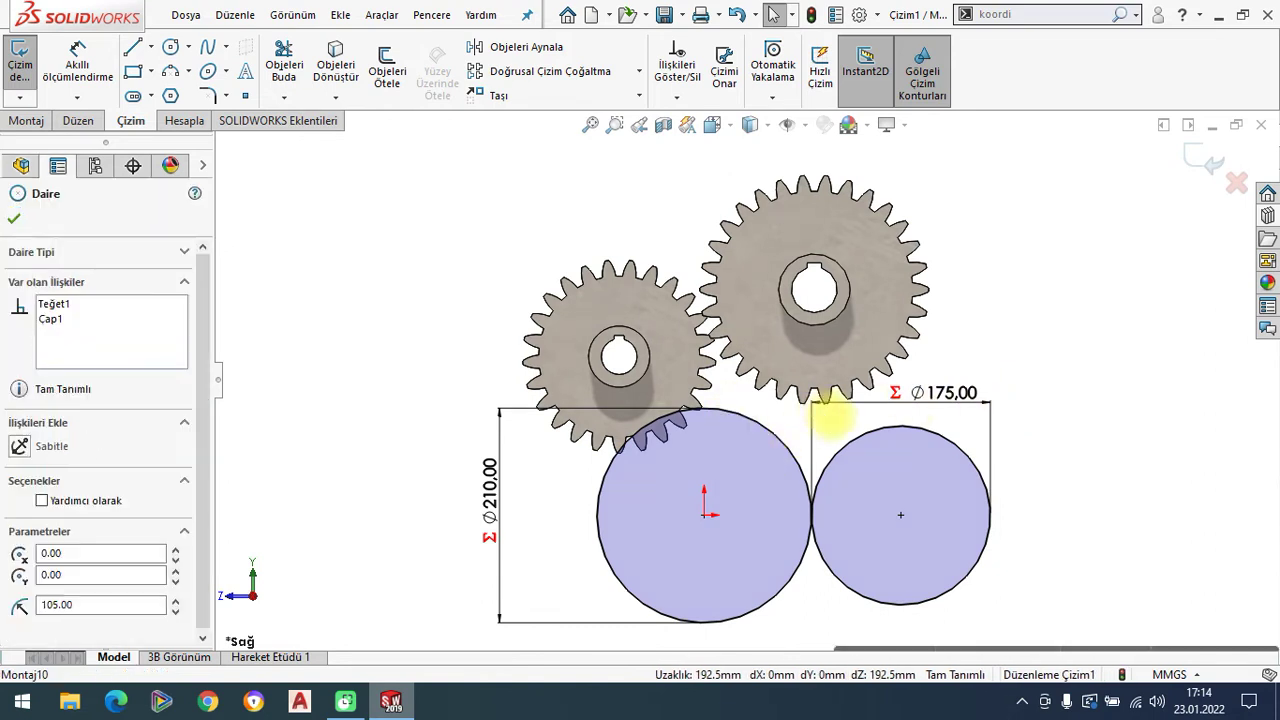
pyautogui.keyDown('ctrl'); pyautogui.click(850, 448); pyautogui.keyUp('ctrl')
pyautogui.click(909, 409)
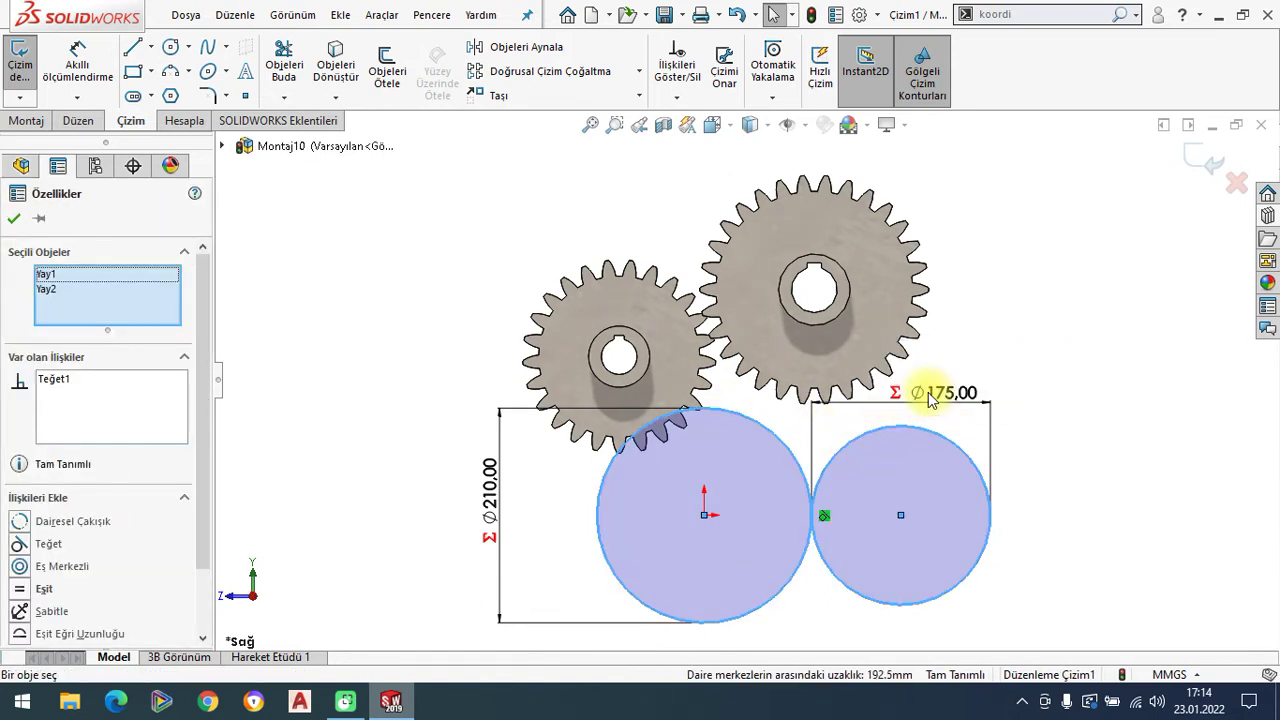
pyautogui.press('Escape')
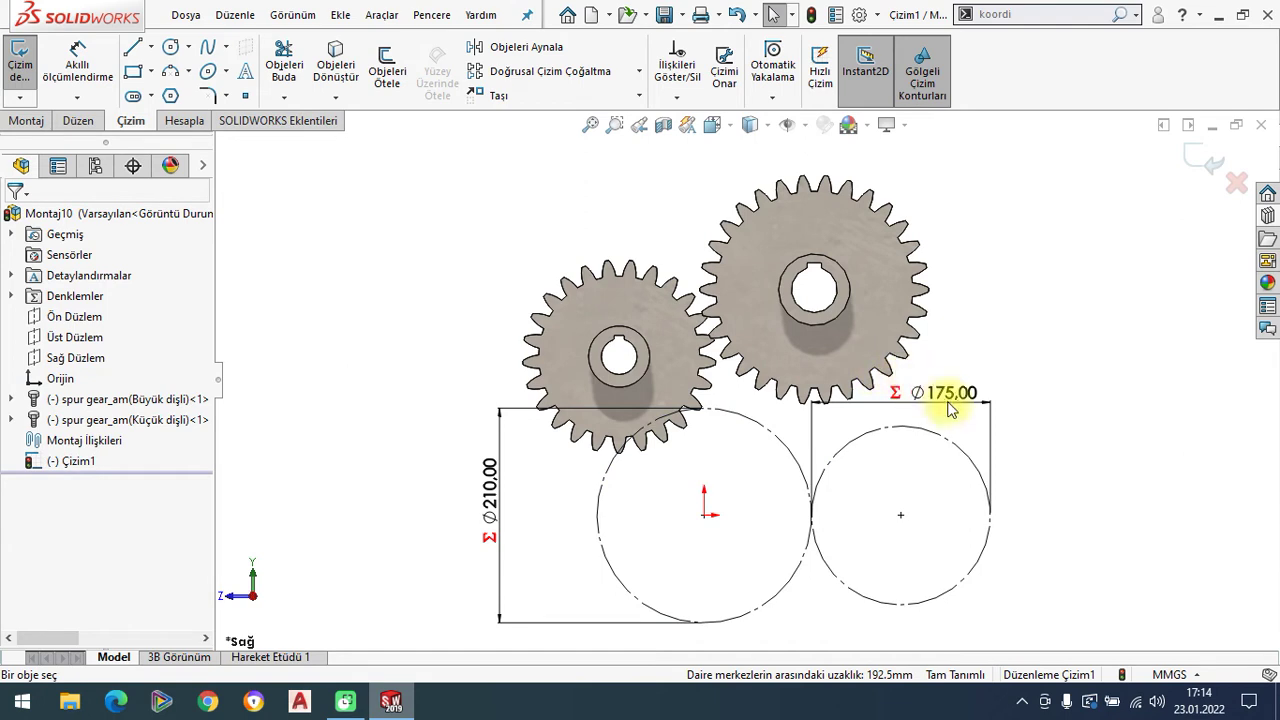
# Move the Ø175 dimension just above the right circle, then begin a dimension from the sketch origin
pyautogui.moveTo(920, 405); pyautogui.dragTo(915, 413)
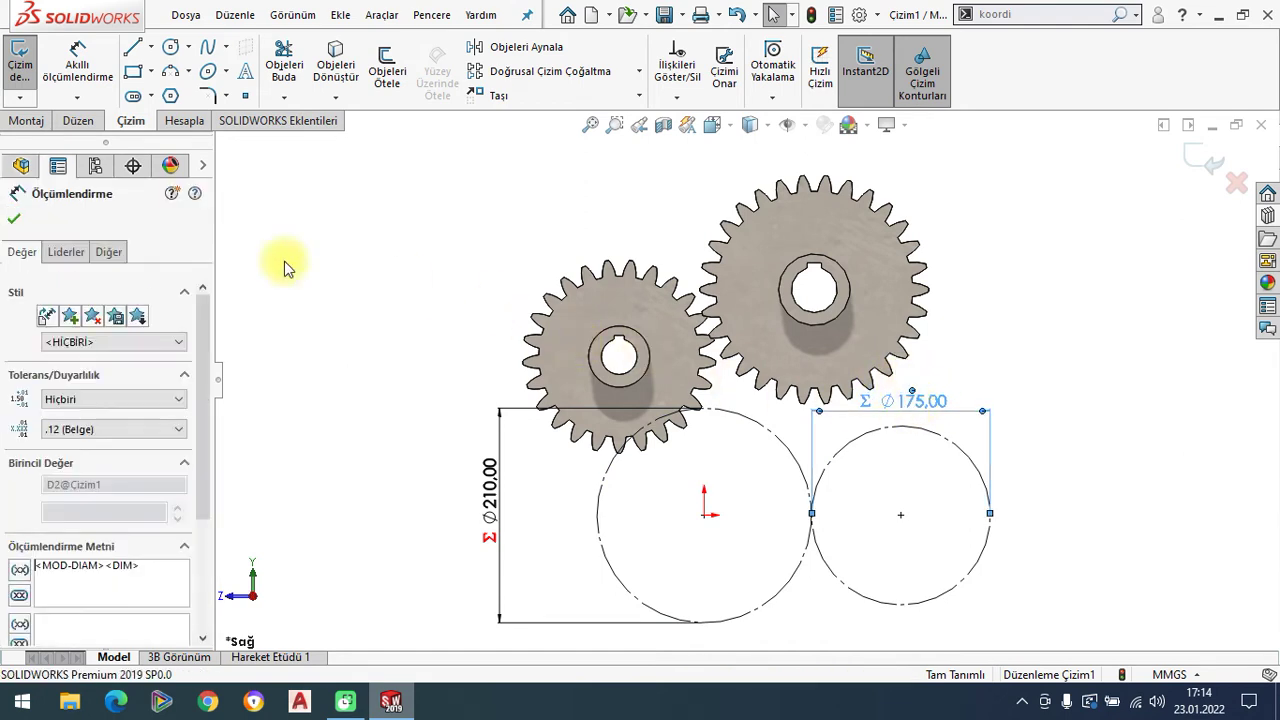
pyautogui.click(22, 222)
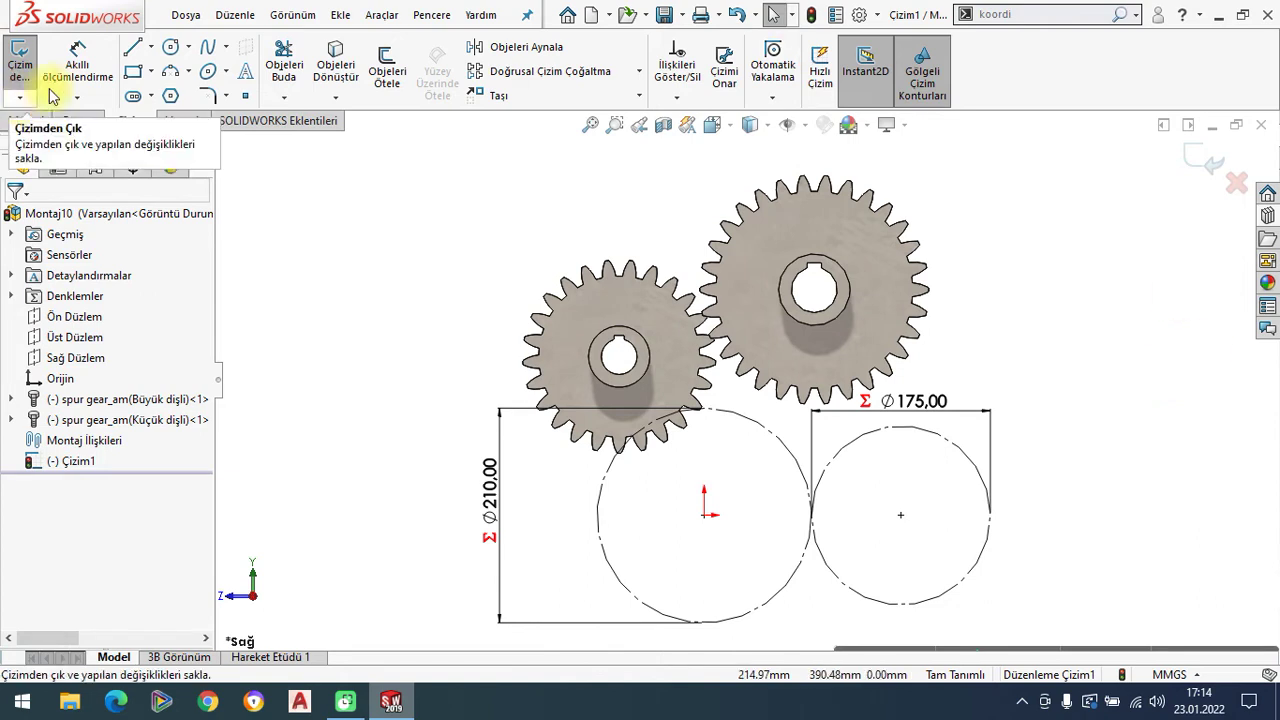
pyautogui.click(77, 62)
pyautogui.scroll(1, 760, 350)
pyautogui.scroll(-1, 851, 524)
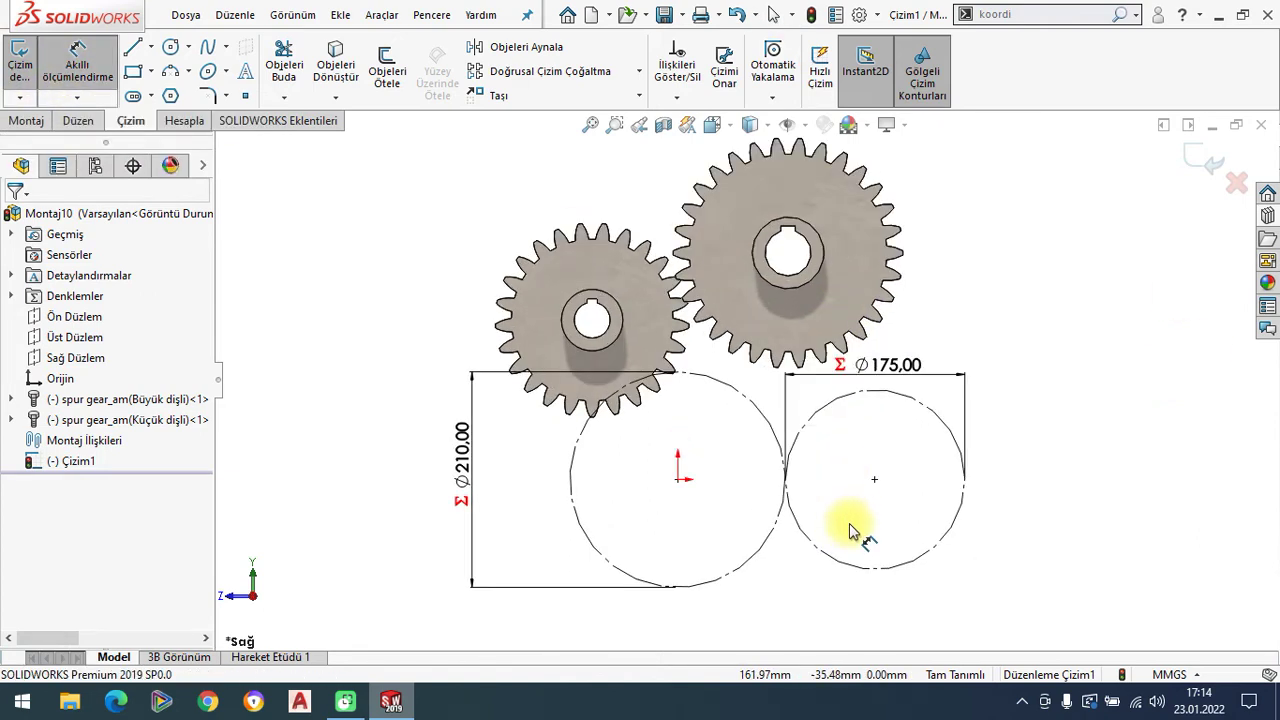
pyautogui.click(679, 479)
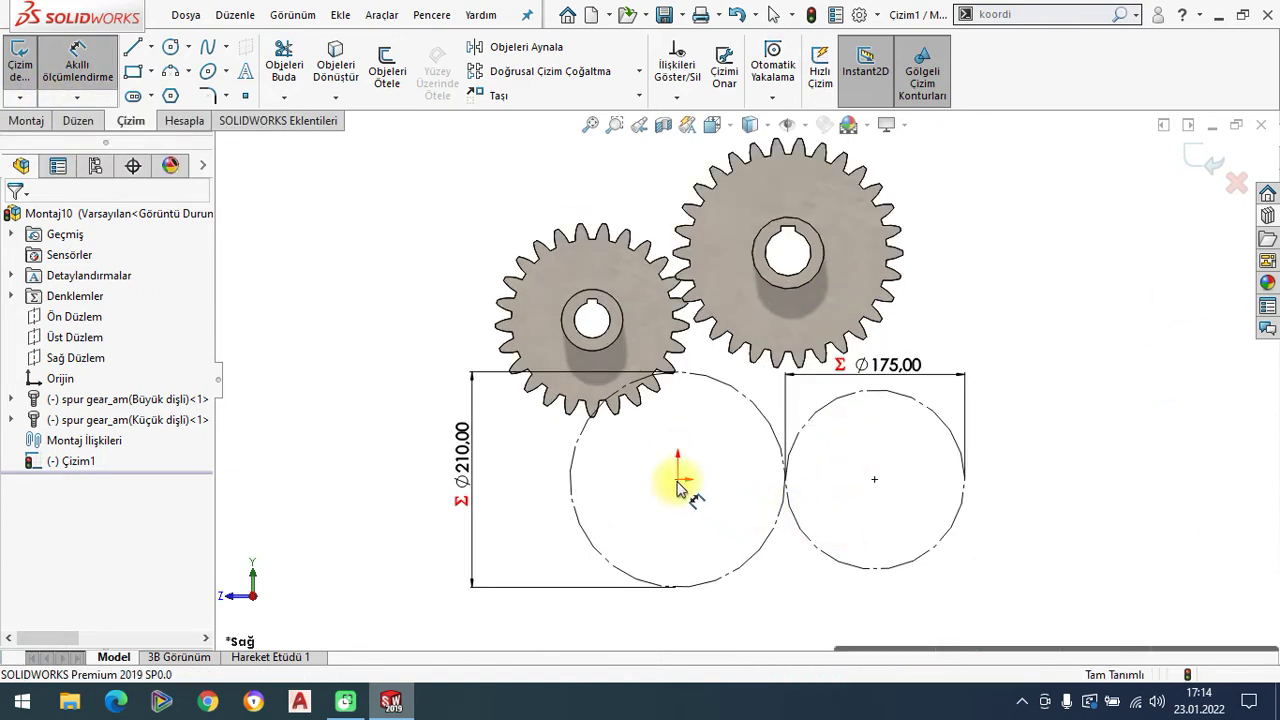
pyautogui.click(875, 480)
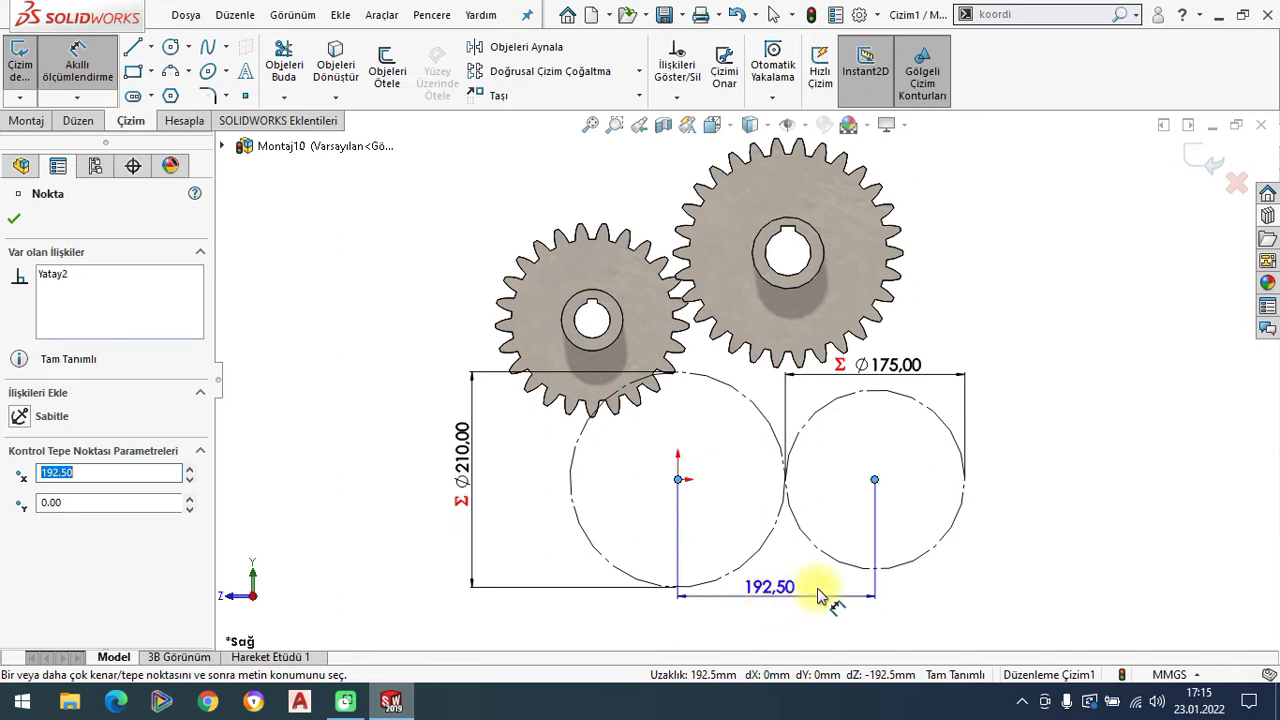
pyautogui.press('Escape')
pyautogui.press('Escape')
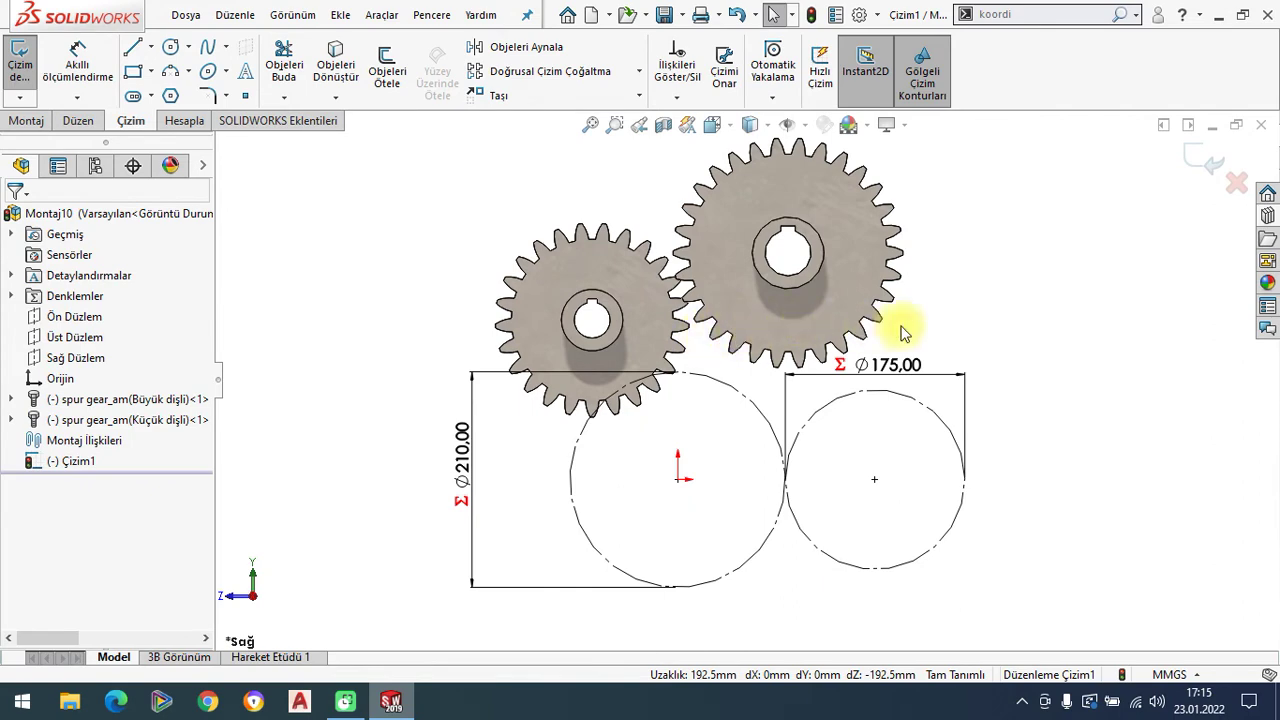
# Exit the Çizim1 sketch and switch to an isometric view of the assembly
pyautogui.click(1205, 160)
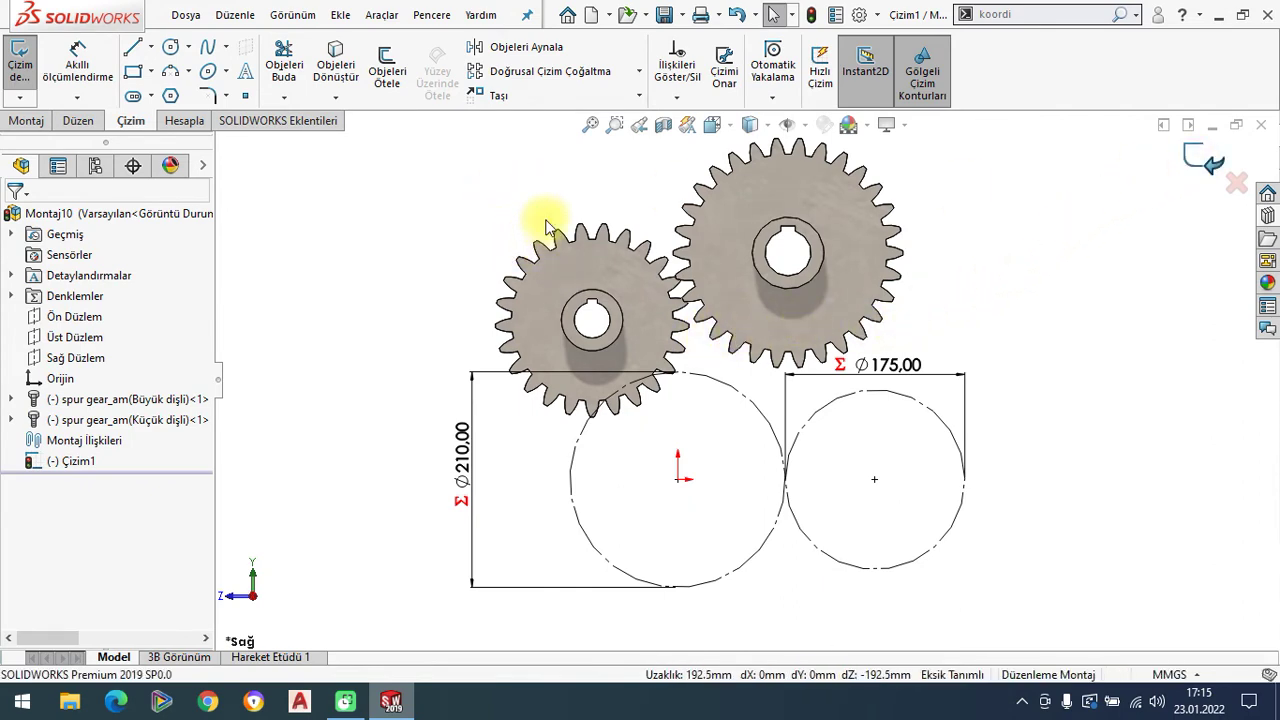
pyautogui.click(711, 125)
pyautogui.click(822, 182)
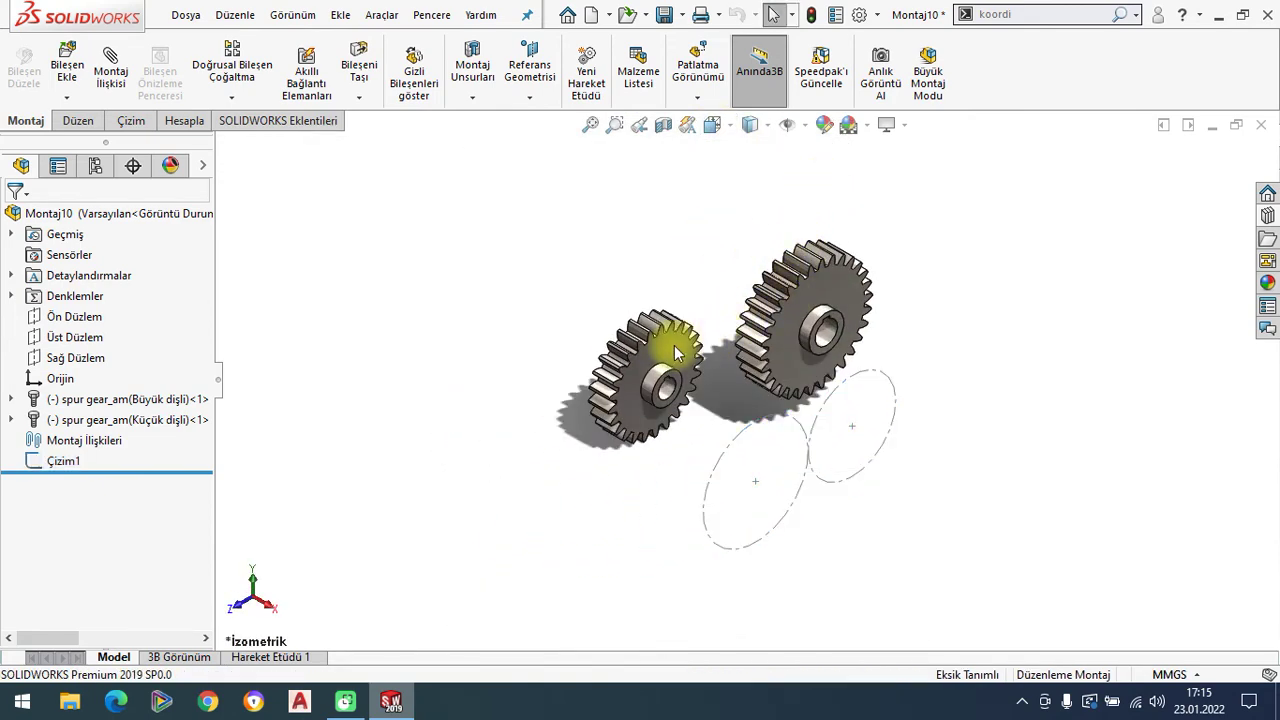
# Drag the front gear down-left so the two gears no longer overlap
pyautogui.moveTo(755, 362); pyautogui.dragTo(803, 302)
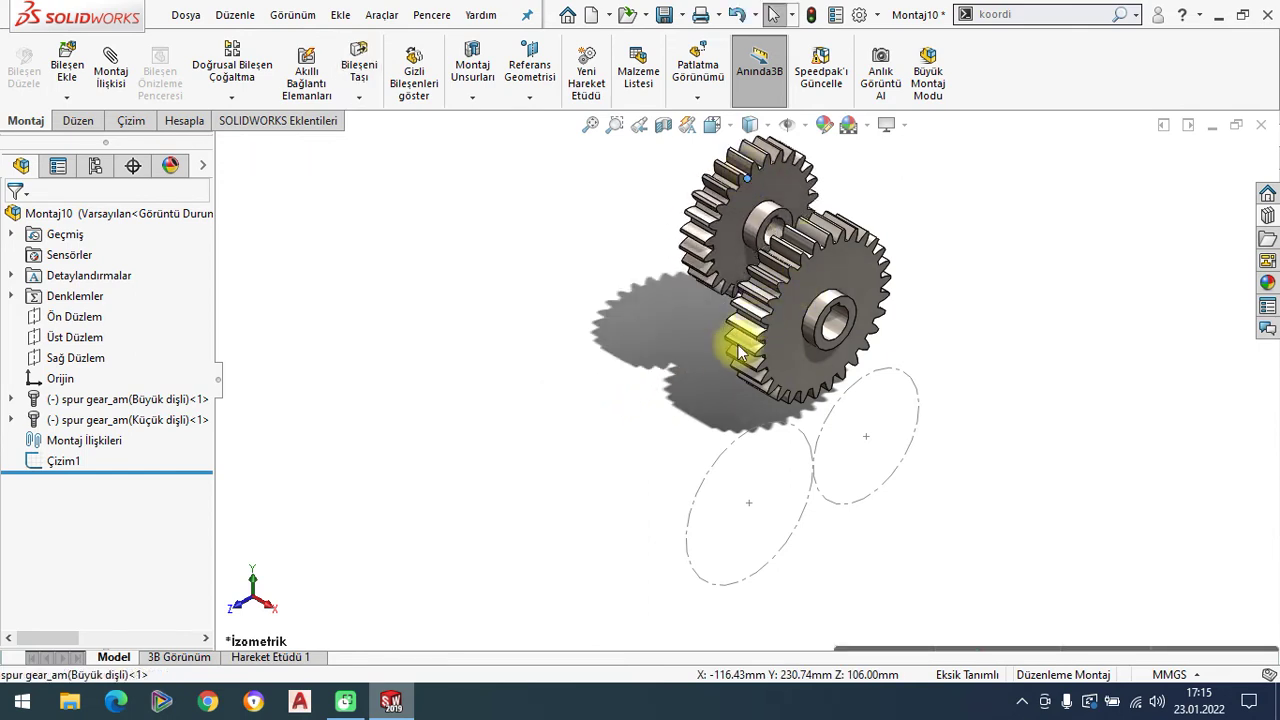
pyautogui.moveTo(803, 302)
pyautogui.mouseDown()
pyautogui.moveTo(492, 407)
pyautogui.moveTo(504, 375)
pyautogui.mouseUp()
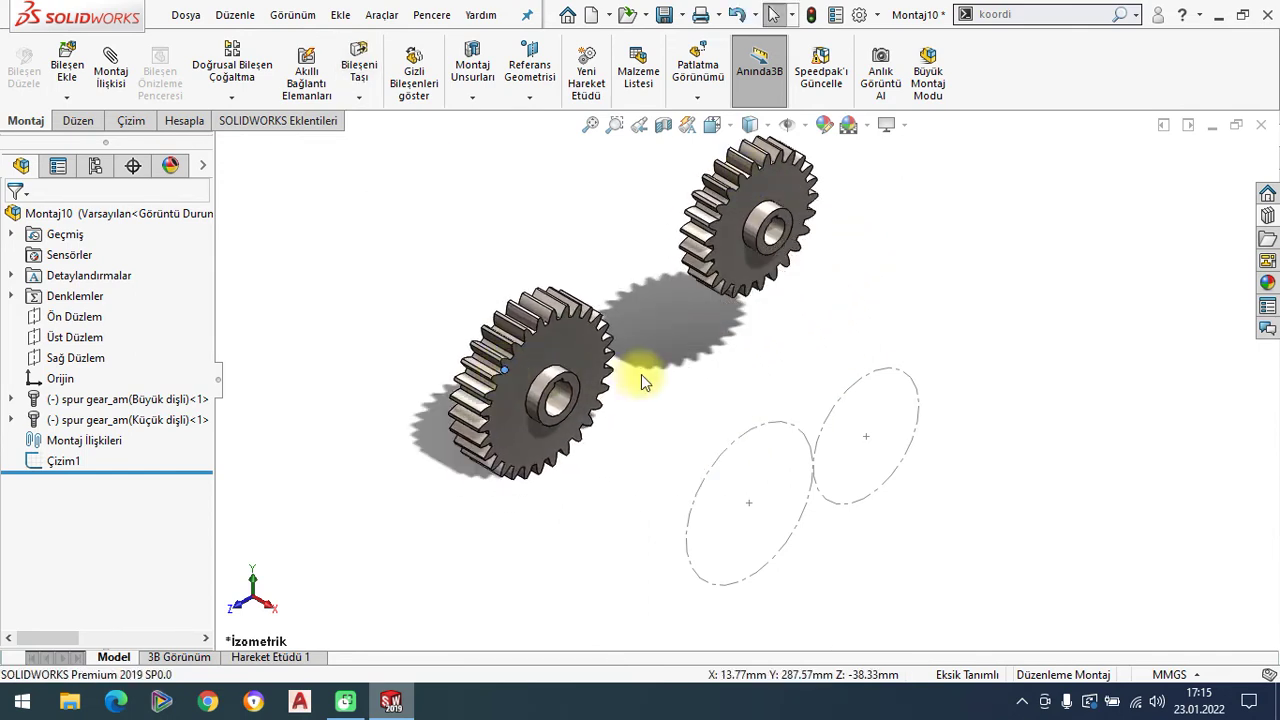
pyautogui.scroll(1, 775, 345)
pyautogui.click(110, 68)
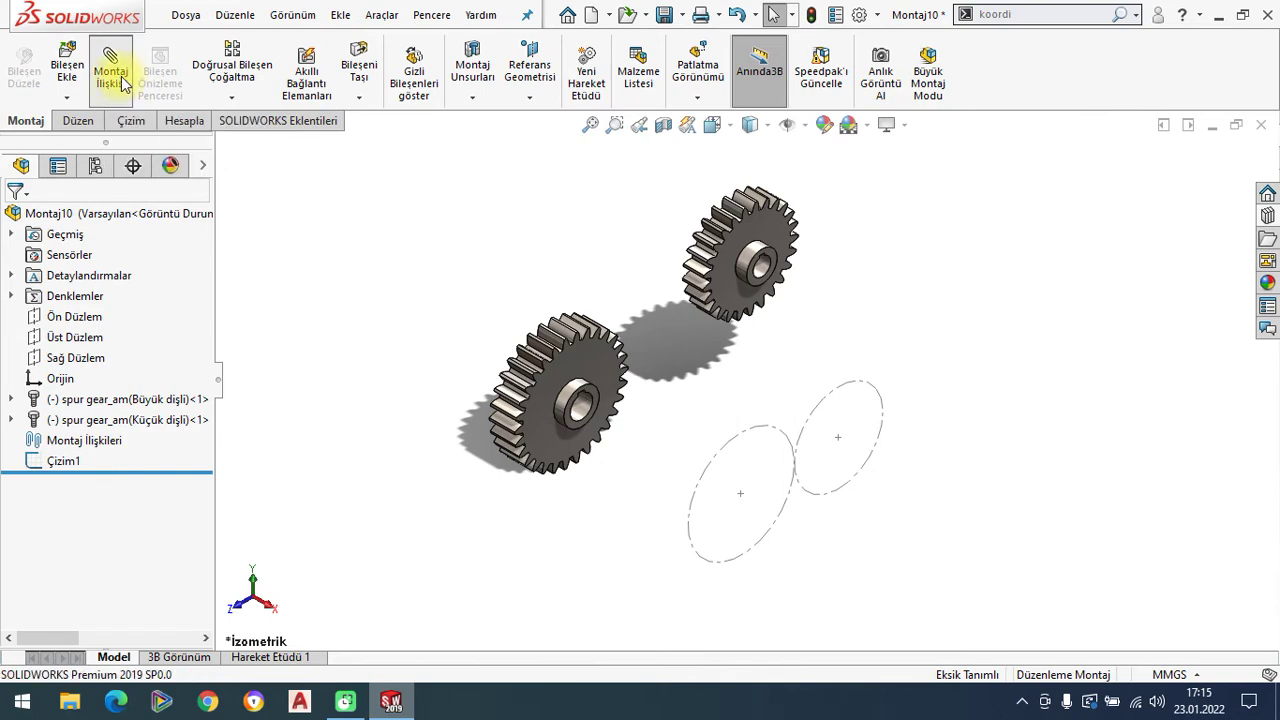
# Mate the large gear's bore concentric and its front face coincident with the Ø210 sketch circle
pyautogui.scroll(-5, 593, 410)
pyautogui.click(600, 405)
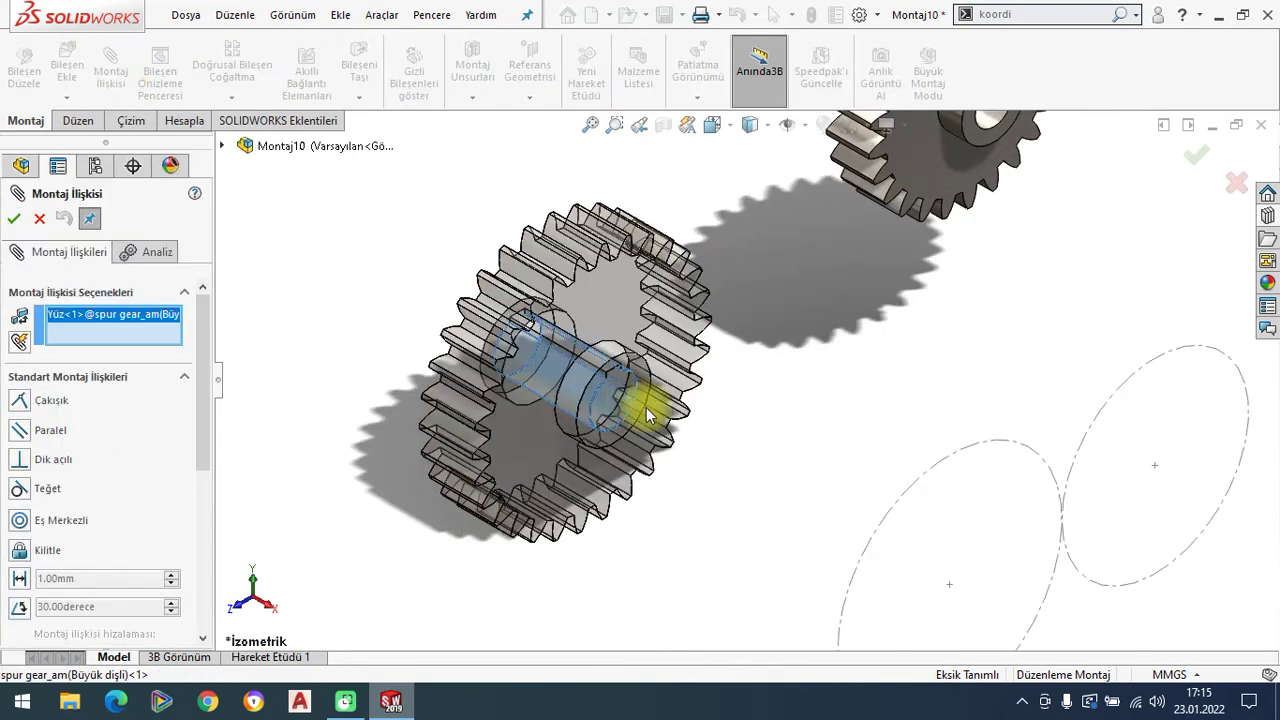
pyautogui.scroll(5, 937, 513)
pyautogui.scroll(-3, 819, 429)
pyautogui.click(722, 321)
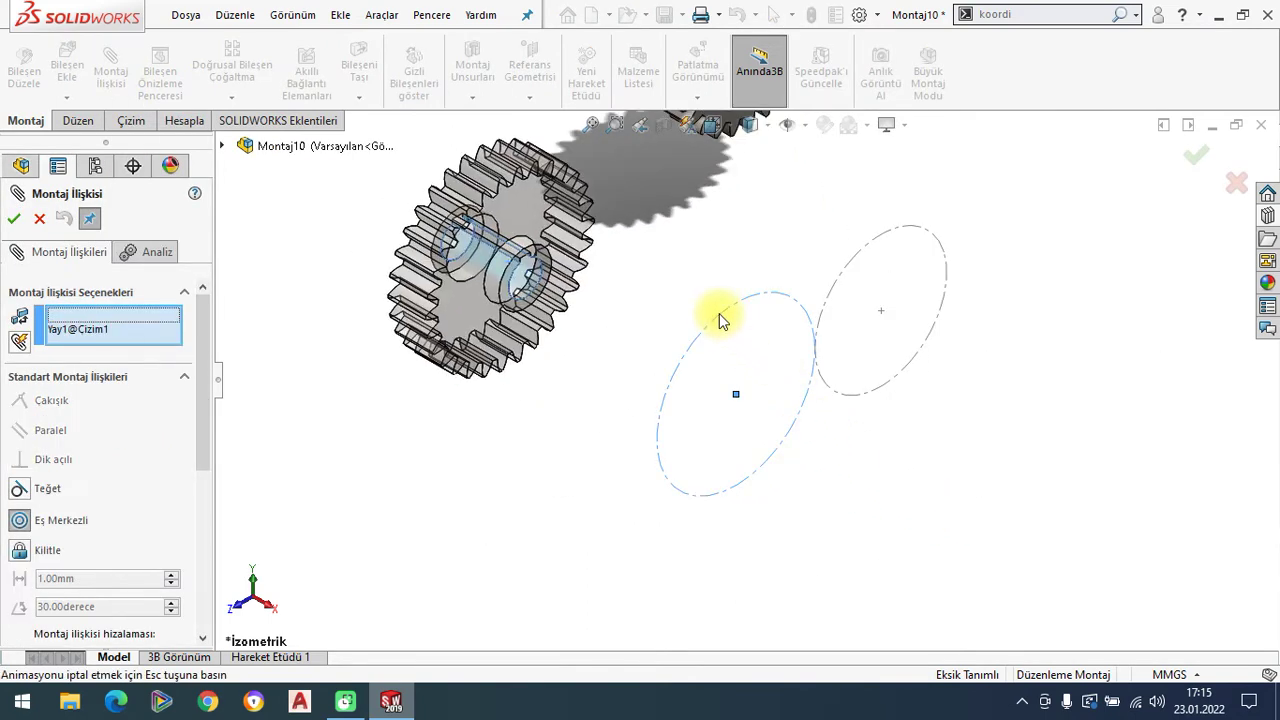
pyautogui.click(920, 303)
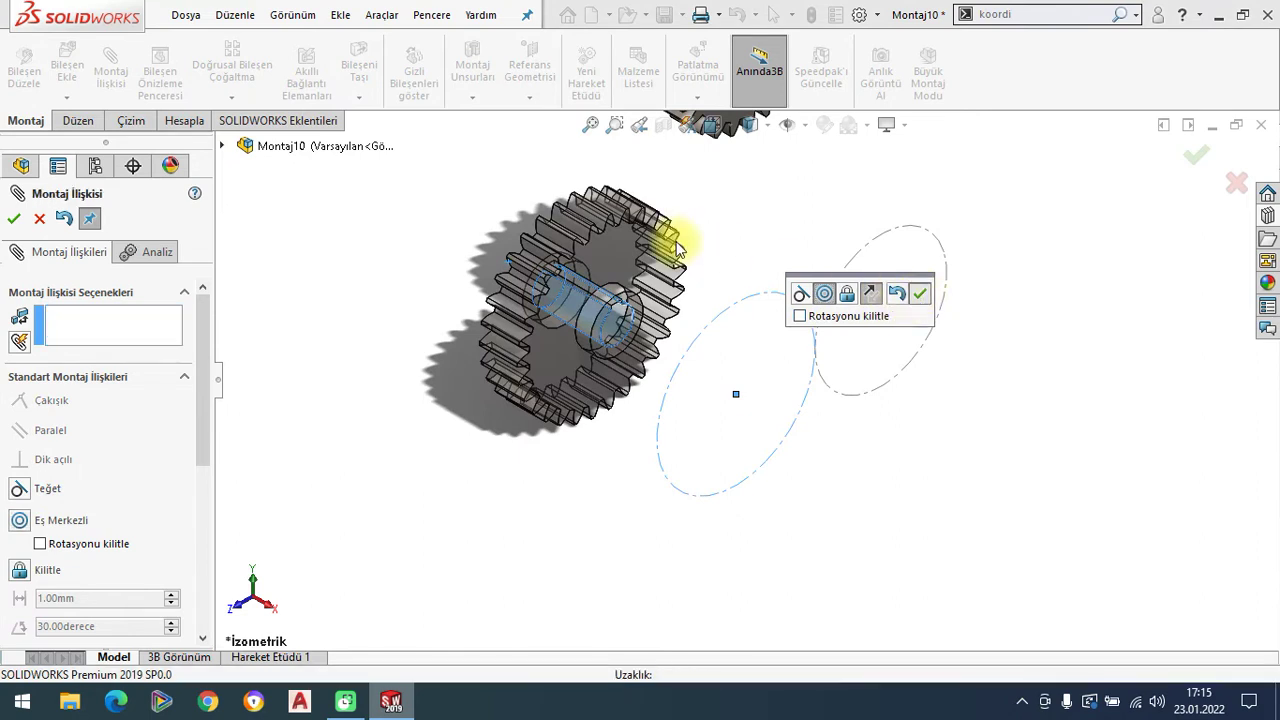
pyautogui.click(611, 251)
pyautogui.click(741, 302)
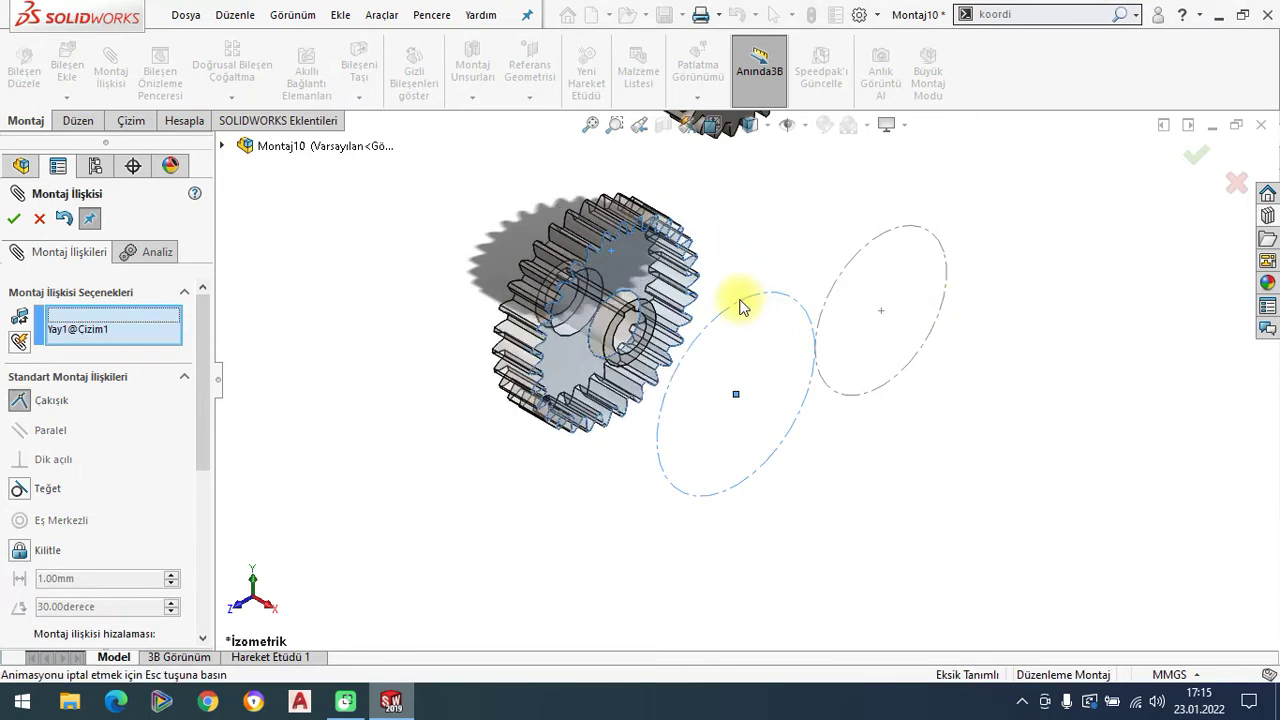
pyautogui.click(1020, 261)
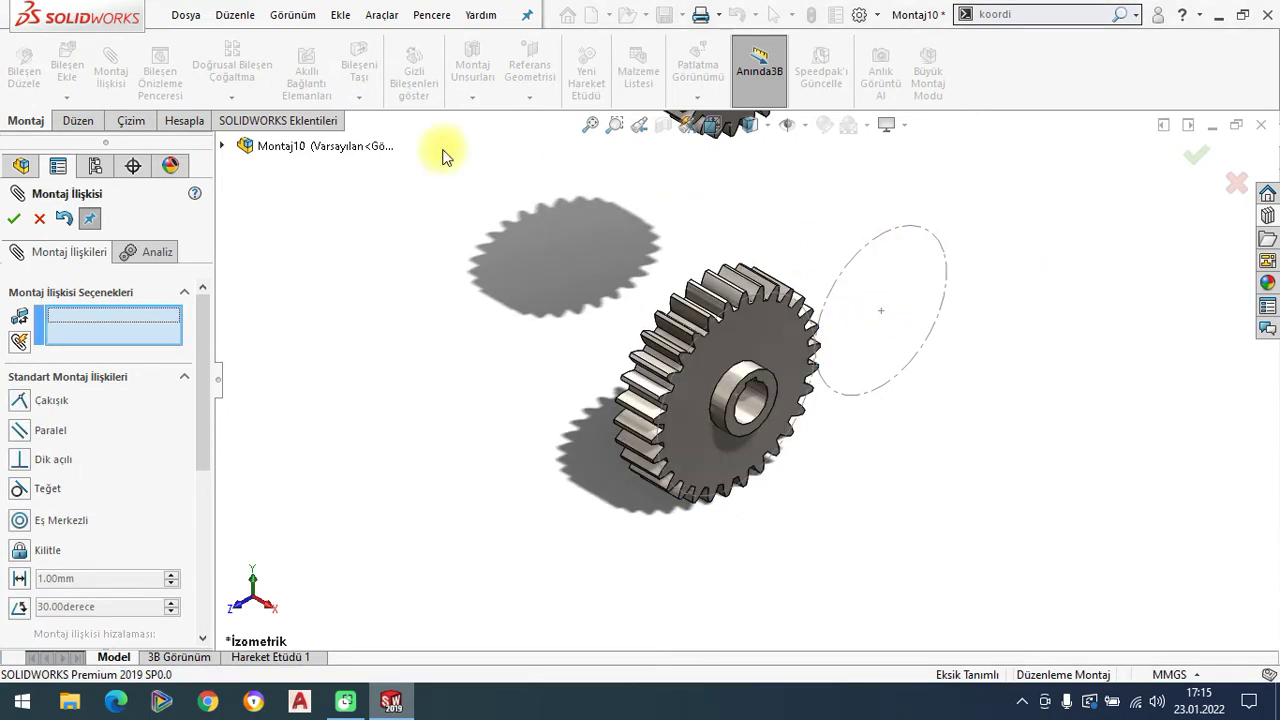
pyautogui.click(13, 218)
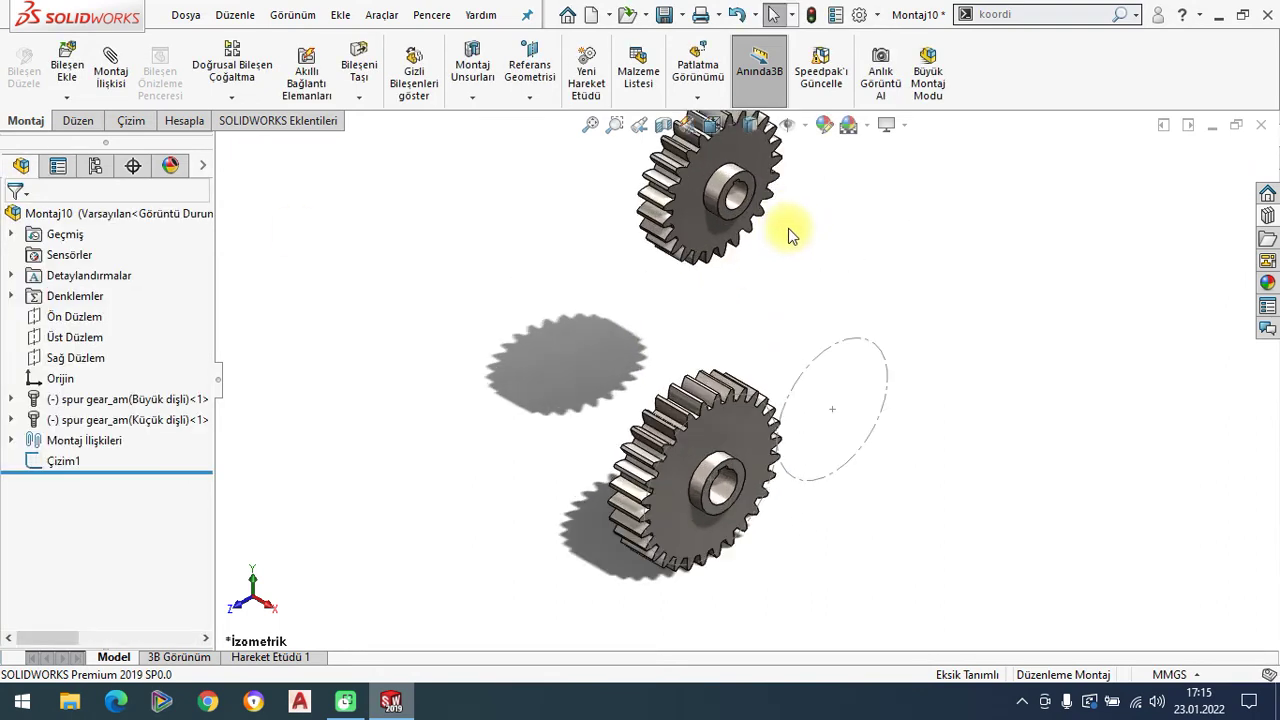
# Mate the small gear's bore concentric and its face coincident with the Ø175 sketch circle
pyautogui.click(718, 198)
pyautogui.click(832, 350)
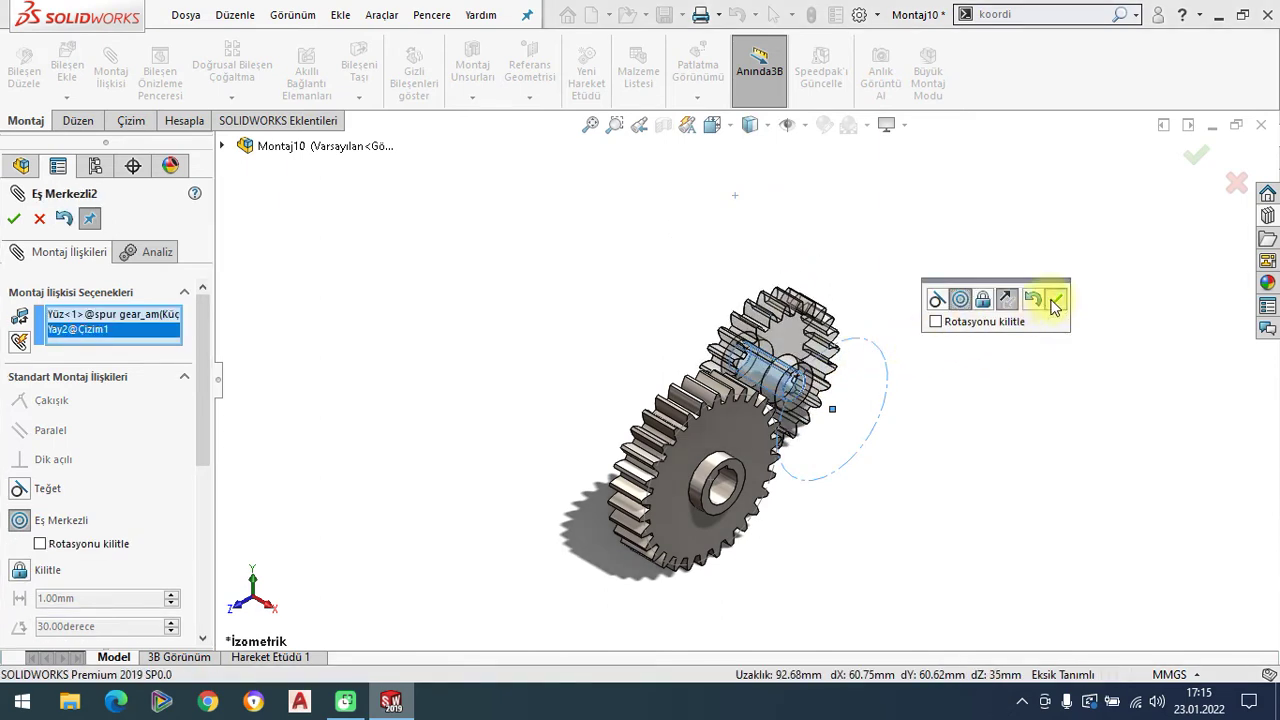
pyautogui.click(1055, 299)
pyautogui.click(826, 345)
pyautogui.click(878, 344)
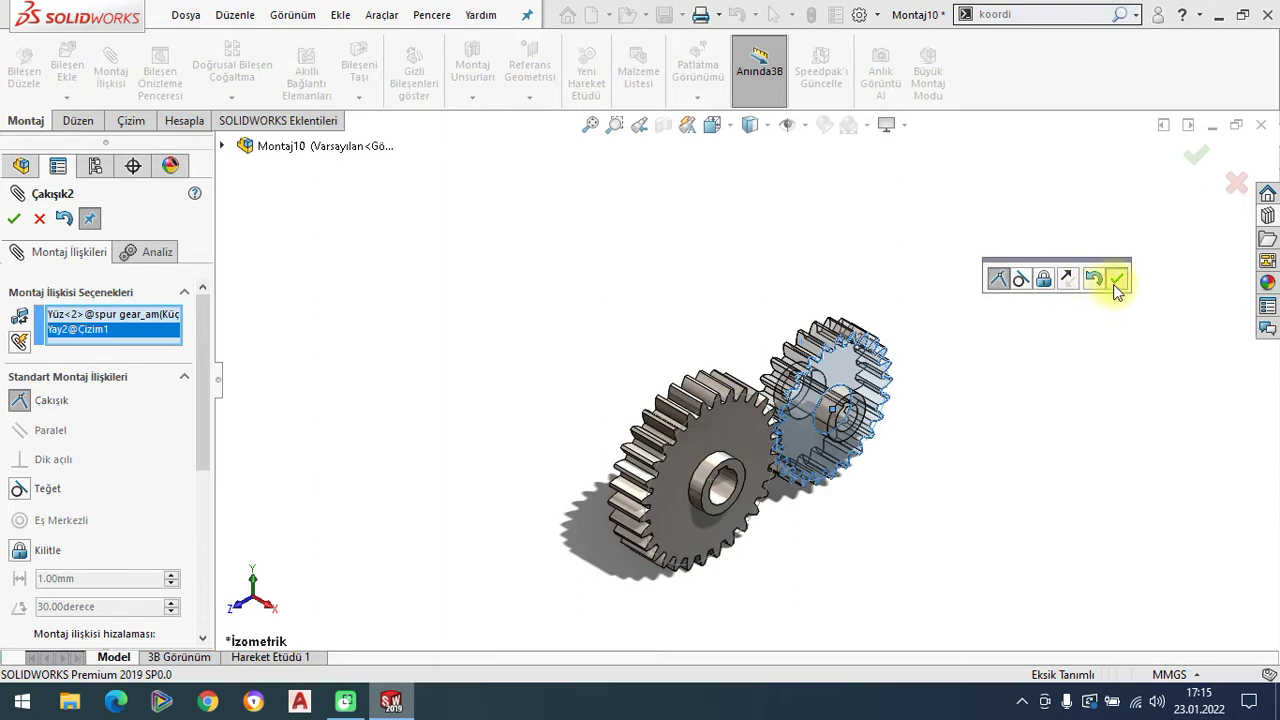
pyautogui.click(1117, 284)
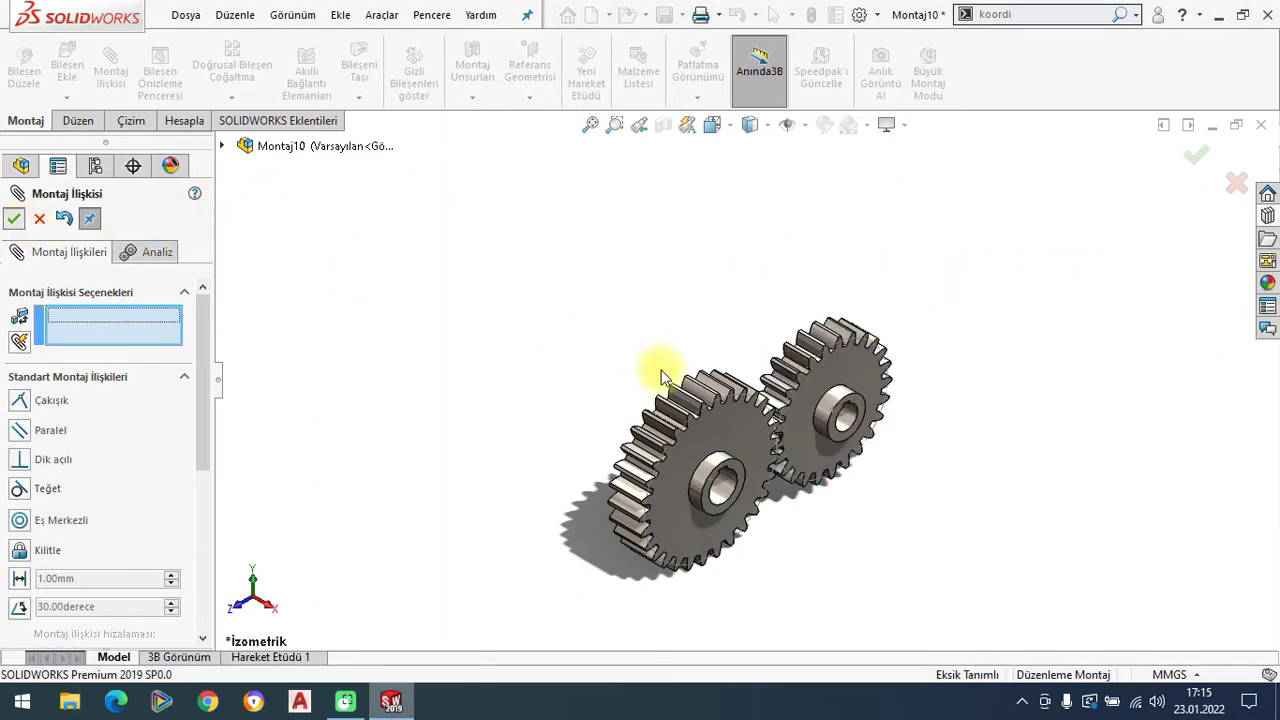
pyautogui.press('Escape')
pyautogui.scroll(-3, 714, 374)
# Hide the Çizim1 pitch-circle sketch
pyautogui.scroll(-3, 640, 300)
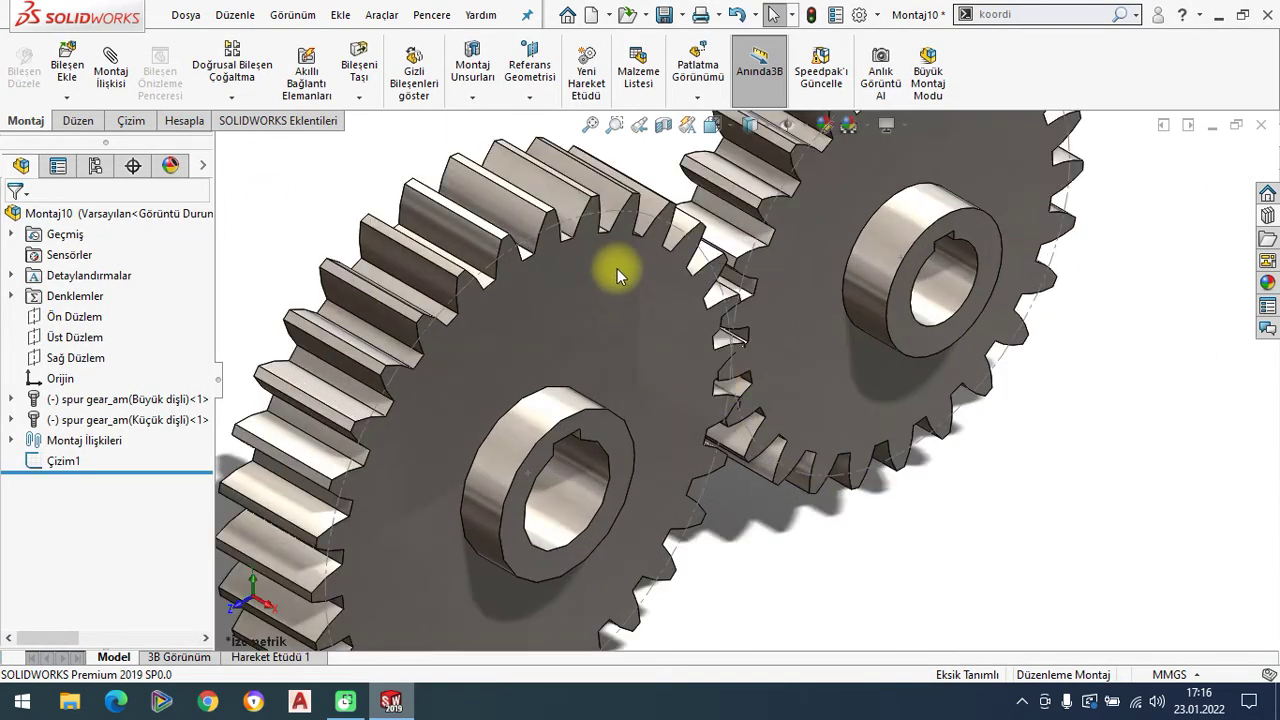
pyautogui.click(568, 226)
pyautogui.rightClick(570, 210)
pyautogui.click(608, 184)
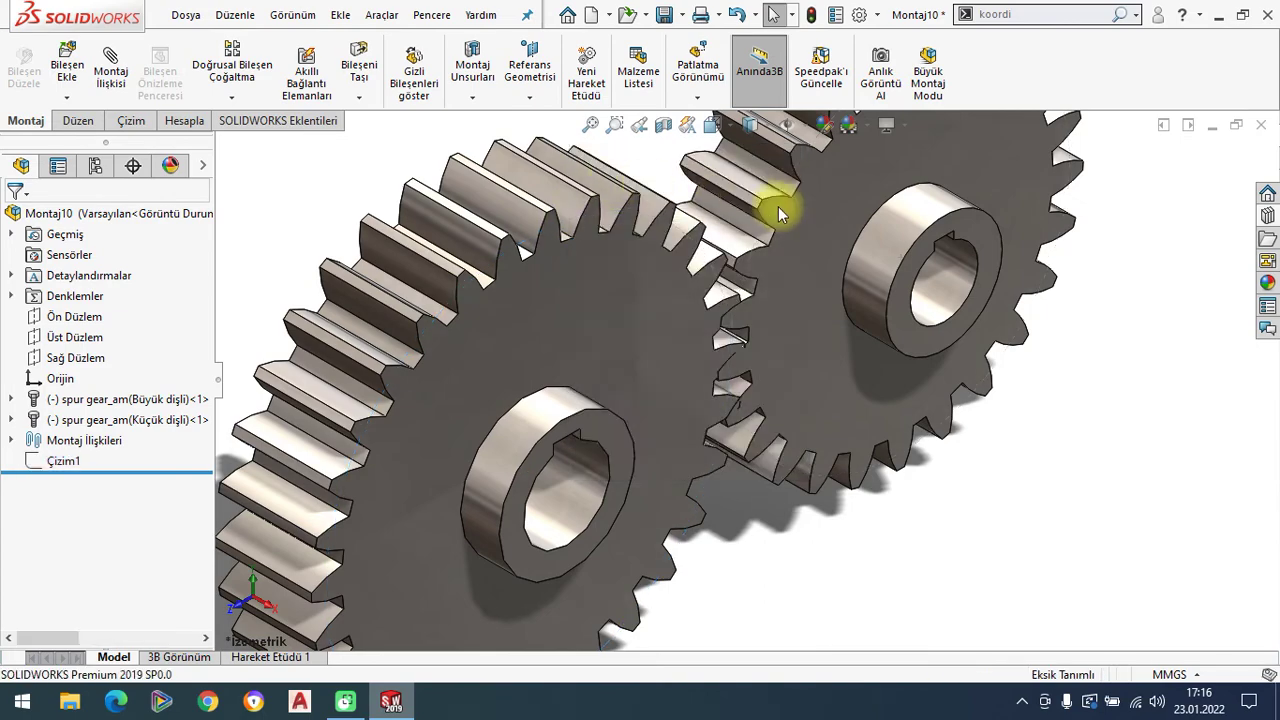
pyautogui.scroll(3, 775, 230)
# In Right view, rotate the small gear until its teeth interlock with the large gear
pyautogui.press('space')
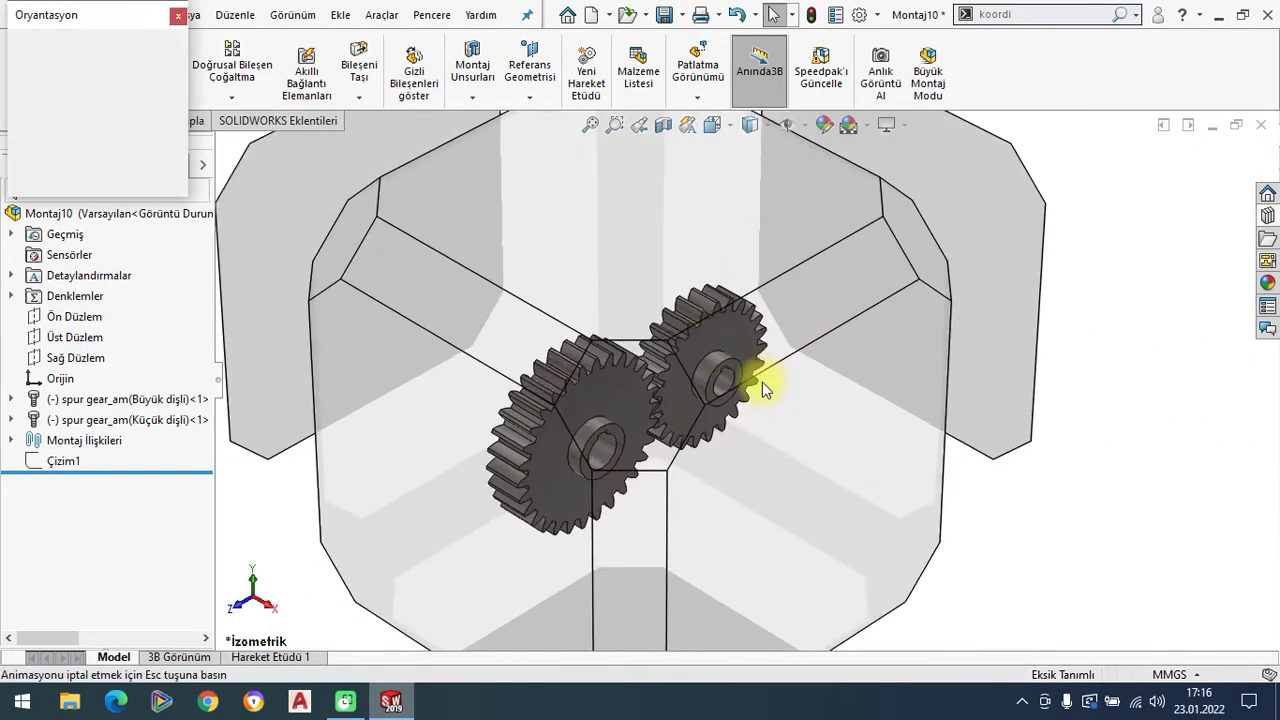
pyautogui.click(686, 500)
pyautogui.scroll(-4, 775, 398)
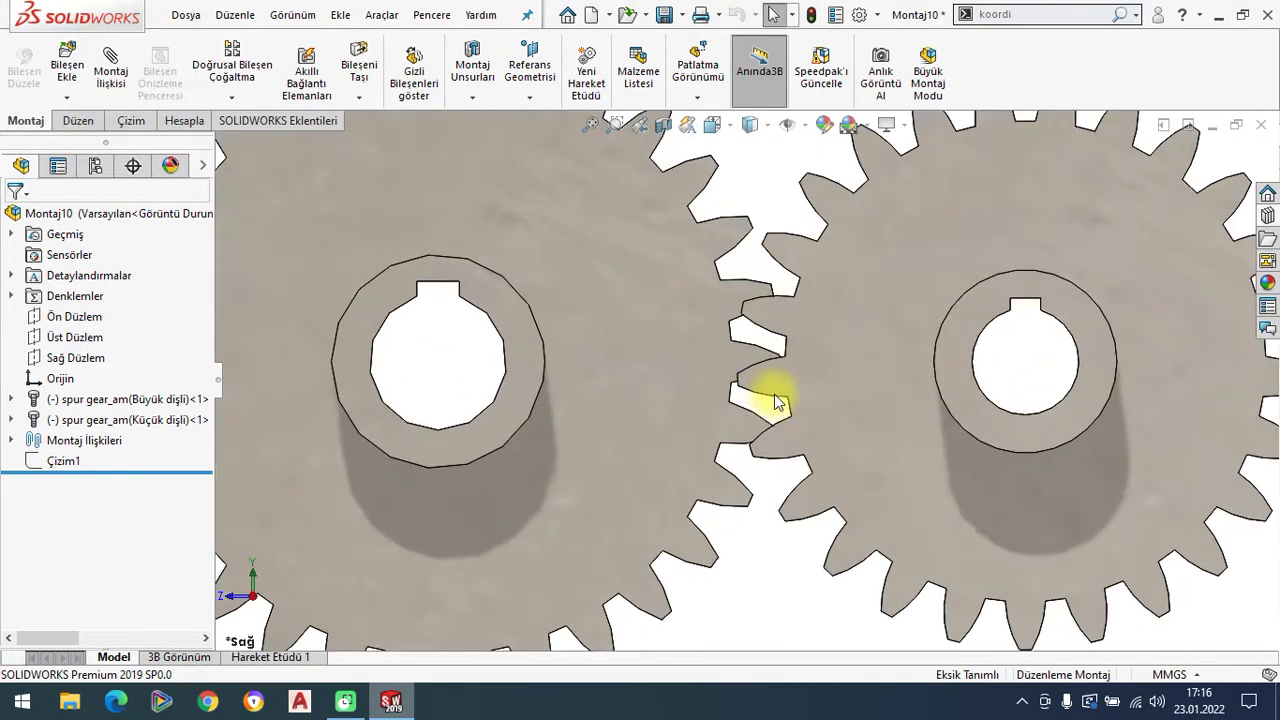
pyautogui.scroll(3, 771, 396)
pyautogui.scroll(-1, 760, 372)
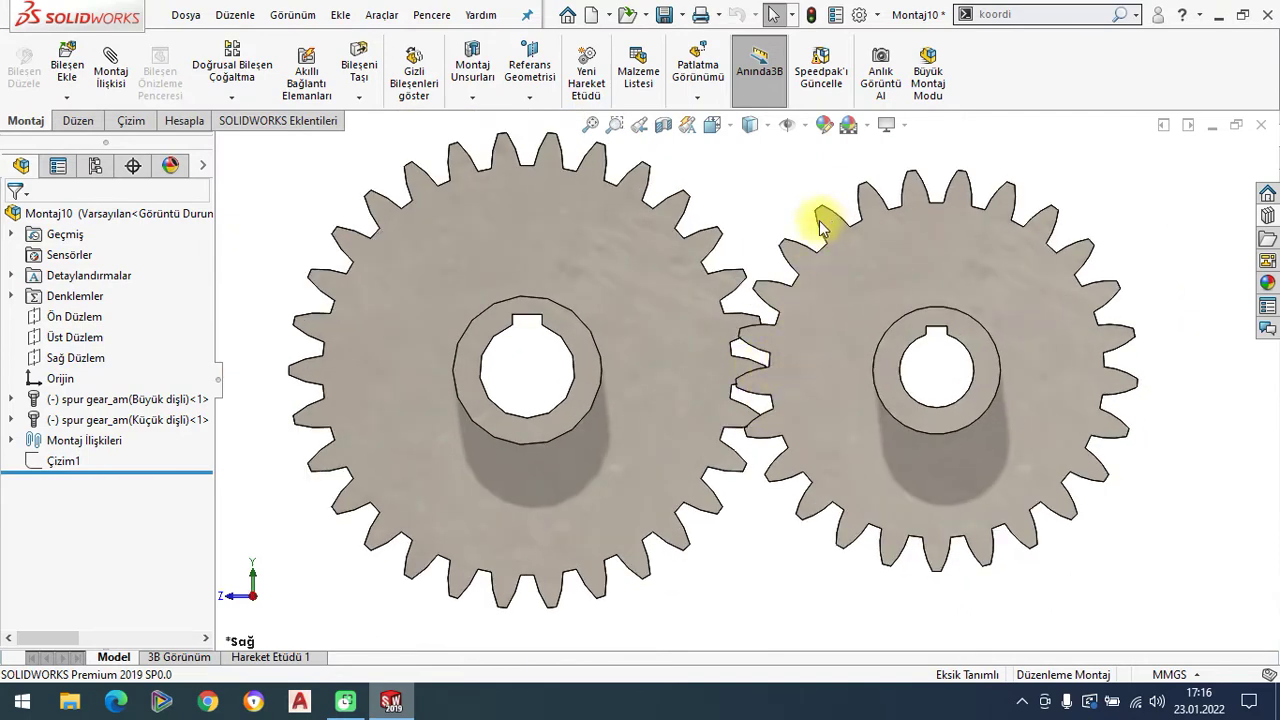
pyautogui.click(786, 318)
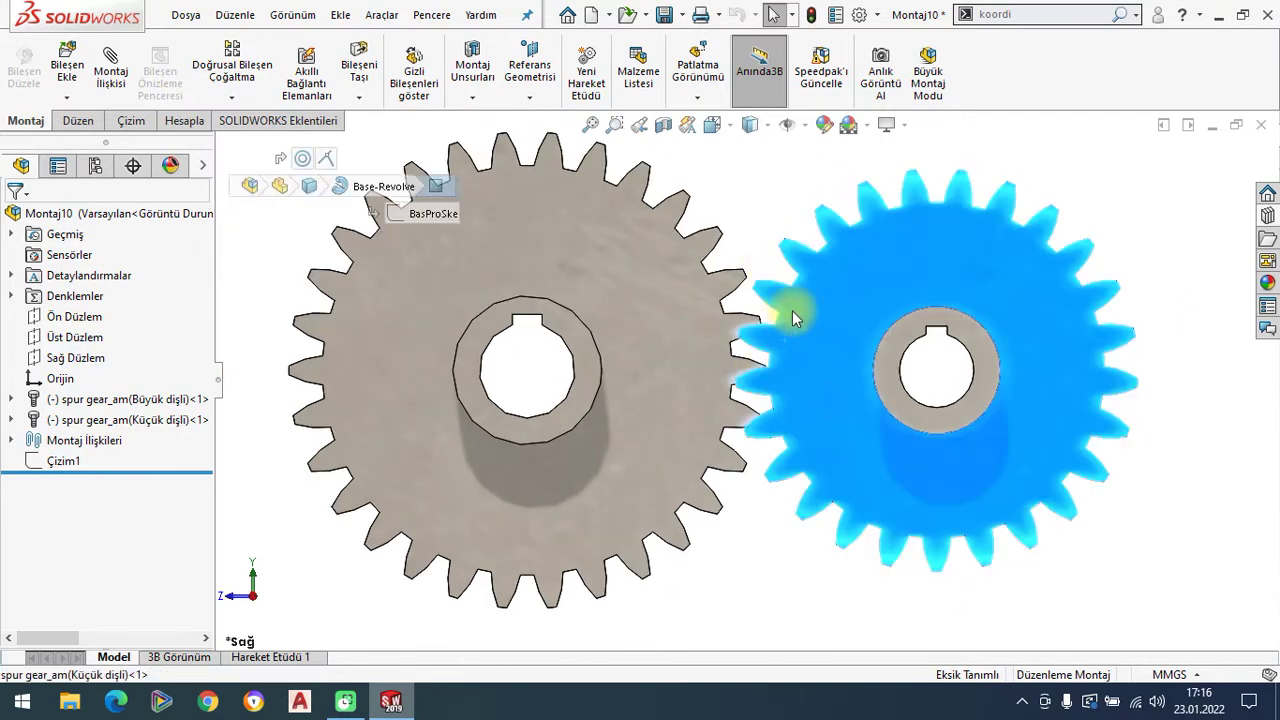
pyautogui.moveTo(762, 333)
pyautogui.mouseDown()
pyautogui.moveTo(779, 289)
pyautogui.moveTo(757, 308)
pyautogui.mouseUp()
pyautogui.scroll(-4, 771, 397)
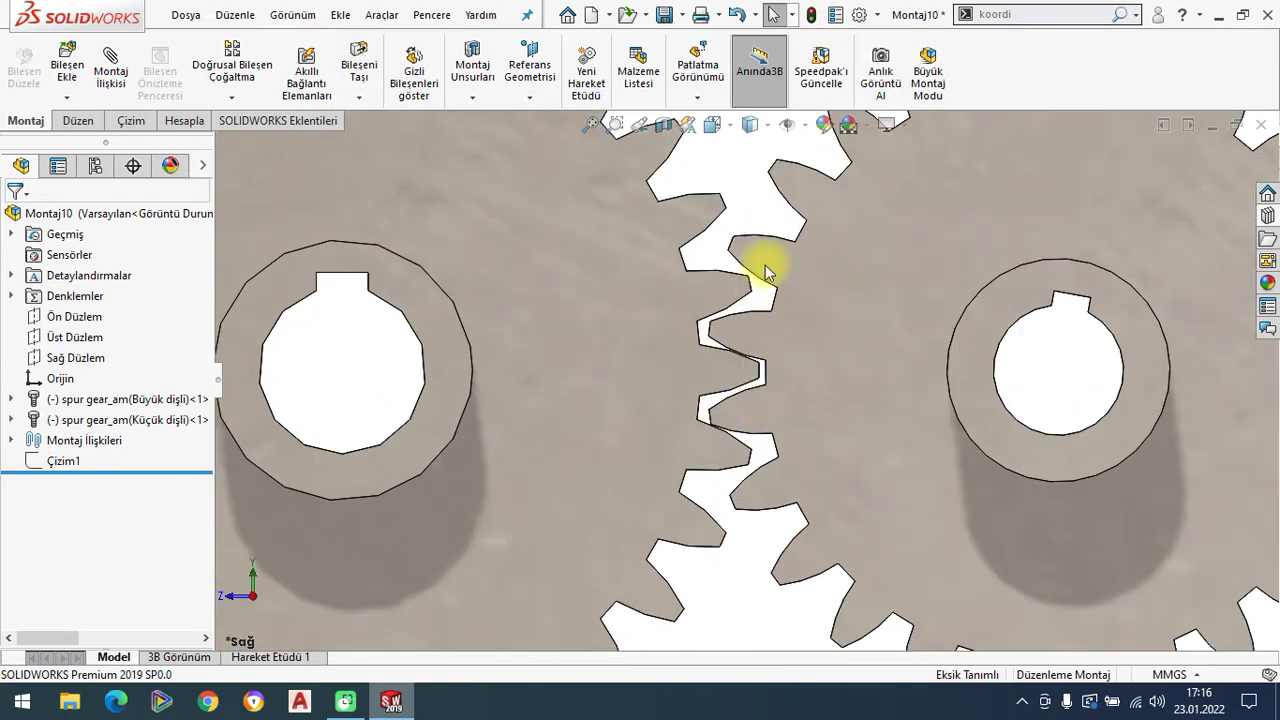
pyautogui.scroll(5, 780, 300)
pyautogui.scroll(2, 794, 320)
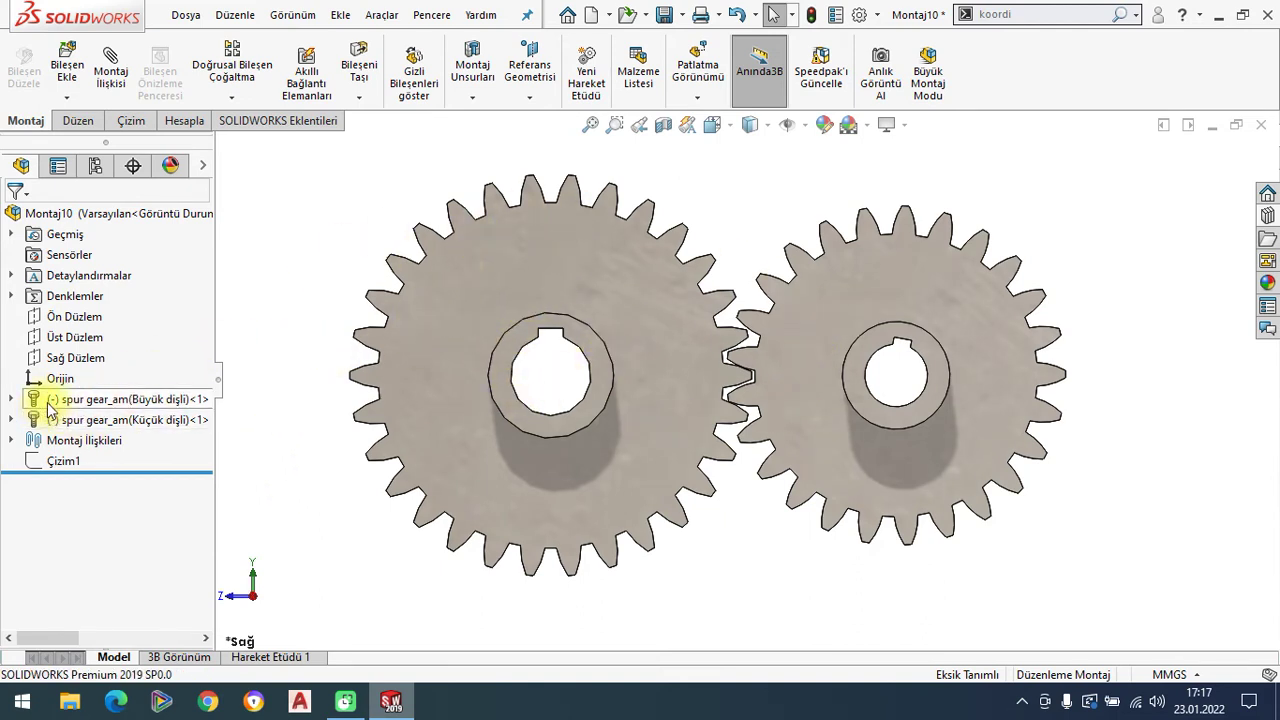
# Show the large gear's TooCutSke tooth-cut sketch under its ToothCut feature
pyautogui.click(104, 399)
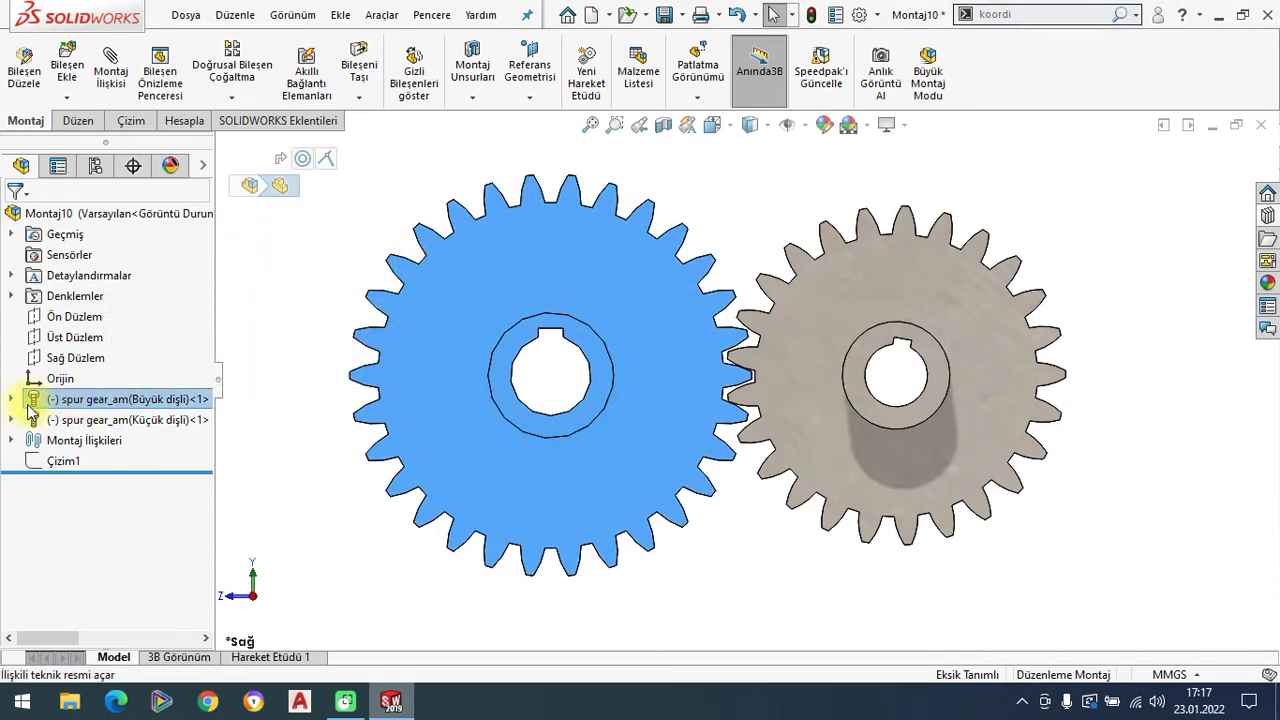
pyautogui.click(11, 399)
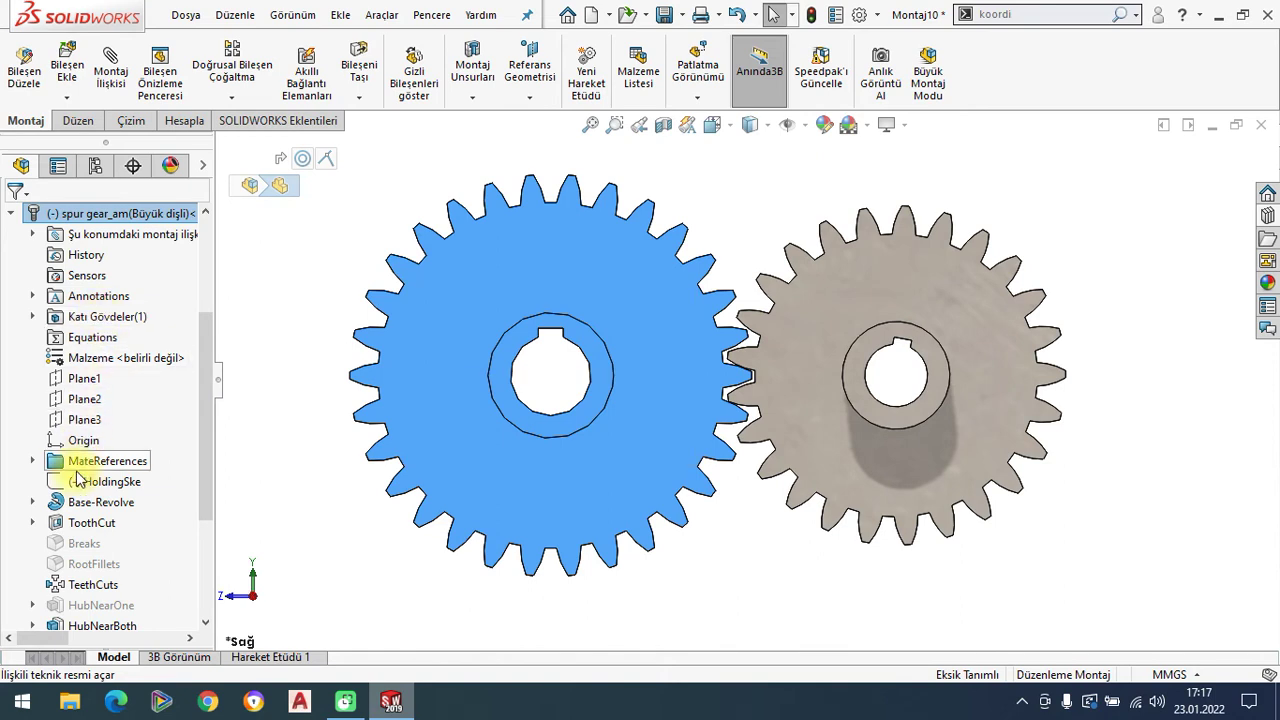
pyautogui.click(32, 523)
pyautogui.click(100, 543)
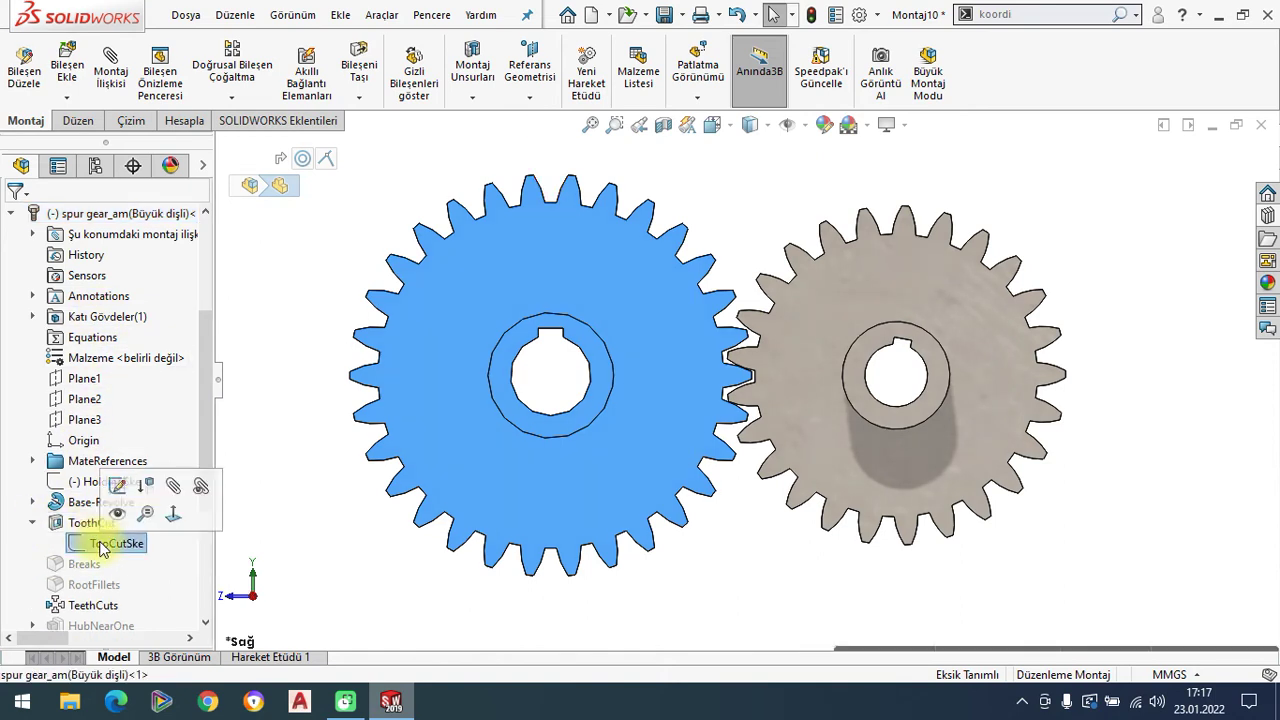
pyautogui.click(116, 516)
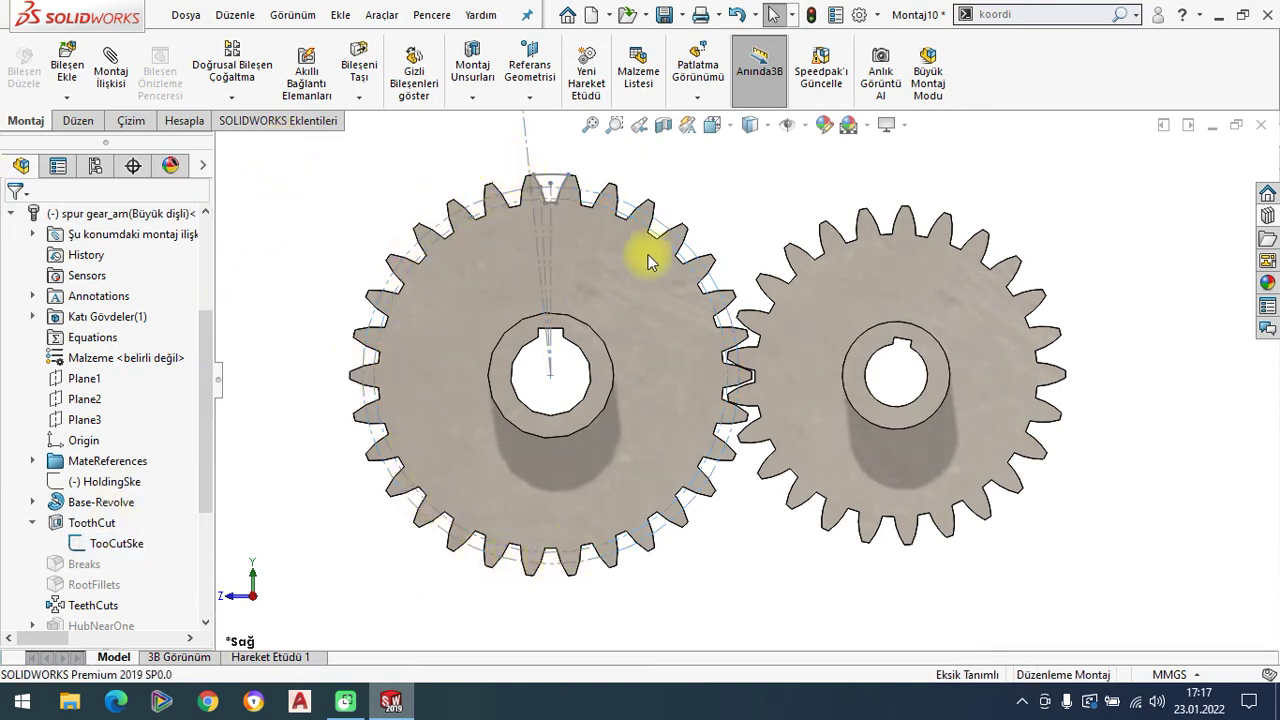
pyautogui.scroll(-1, 592, 277)
pyautogui.scroll(-1, 565, 220)
pyautogui.scroll(1, 708, 385)
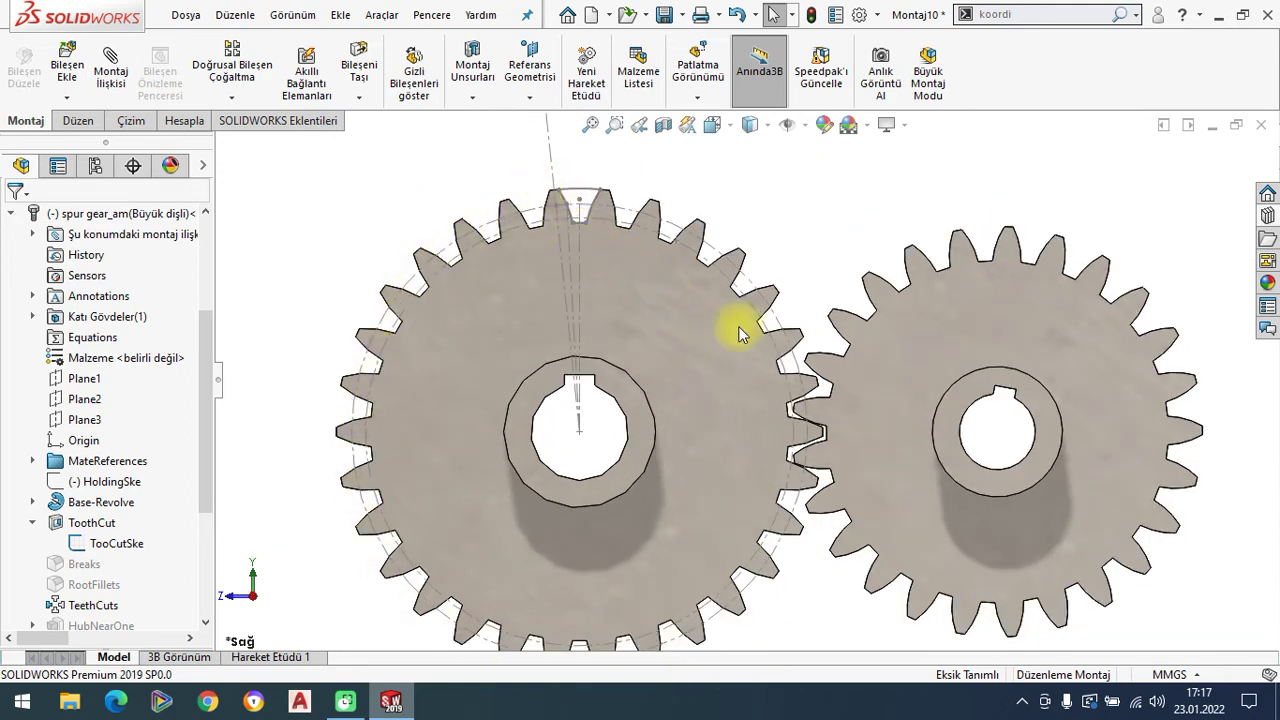
pyautogui.scroll(1, 586, 349)
pyautogui.scroll(-1, 710, 435)
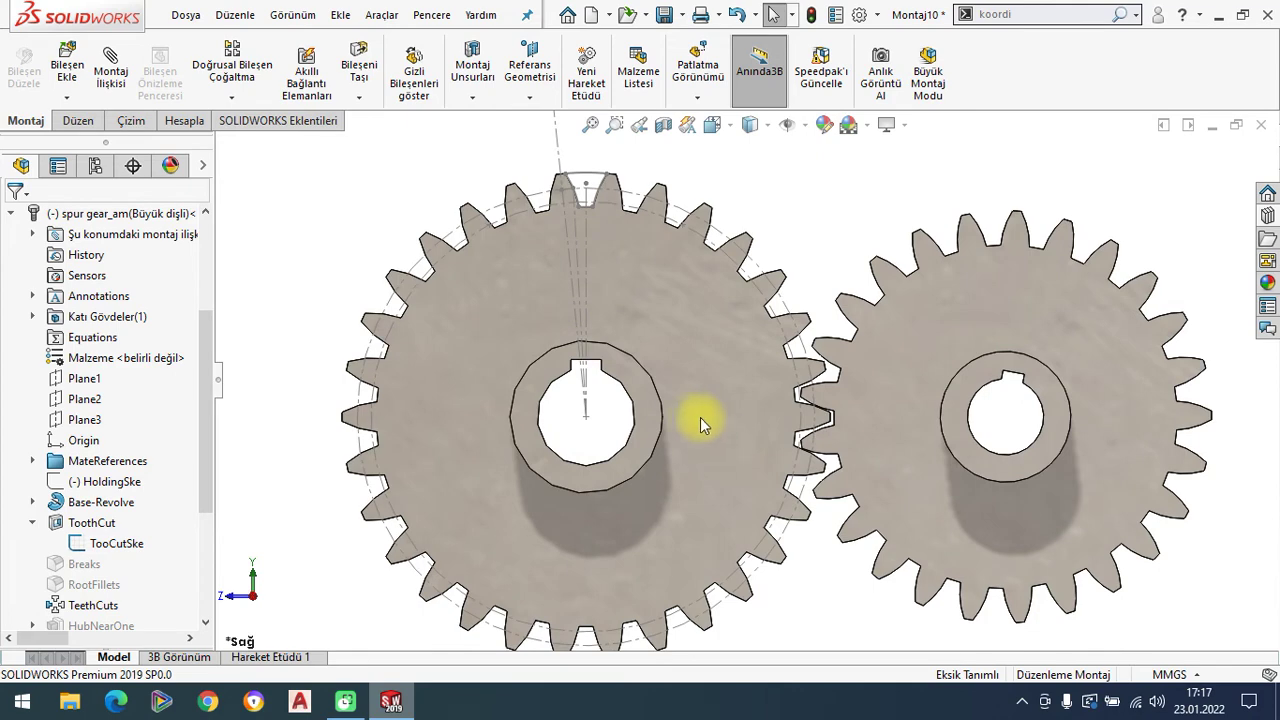
pyautogui.scroll(1, 698, 418)
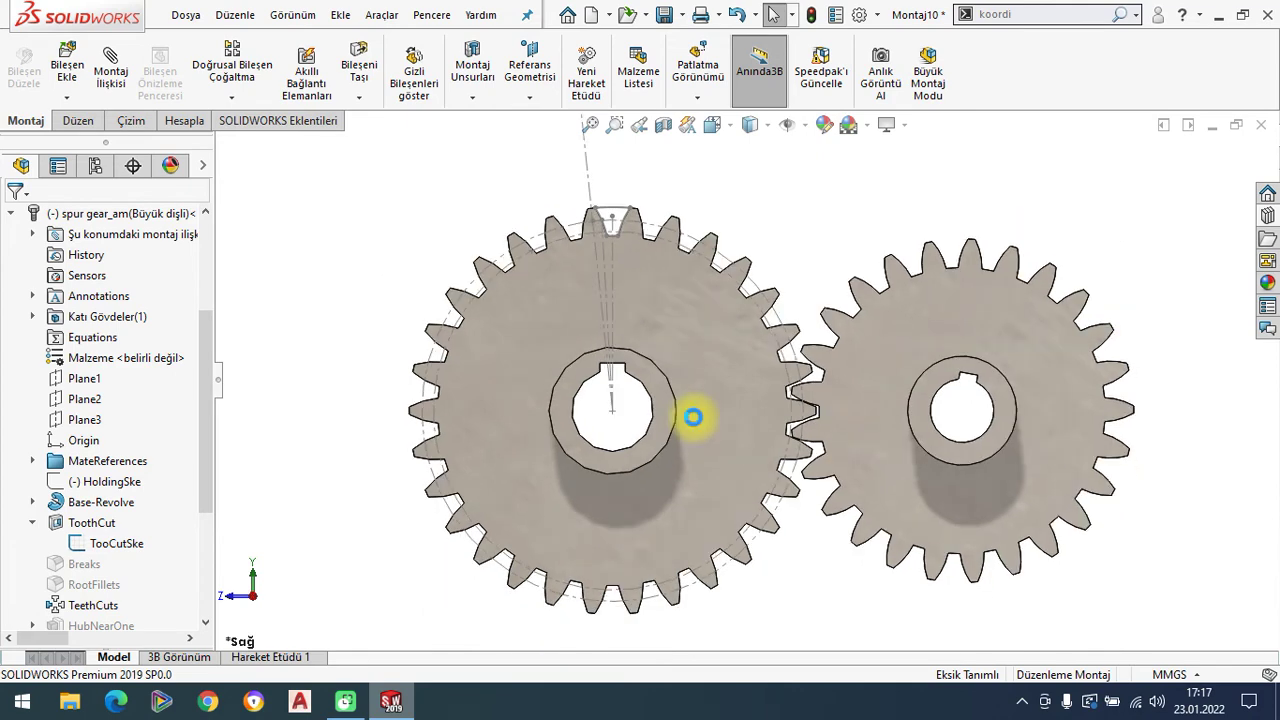
# Show the small gear's TooCutSke sketch and check the large gear's pitch circle diameter
pyautogui.click(883, 344)
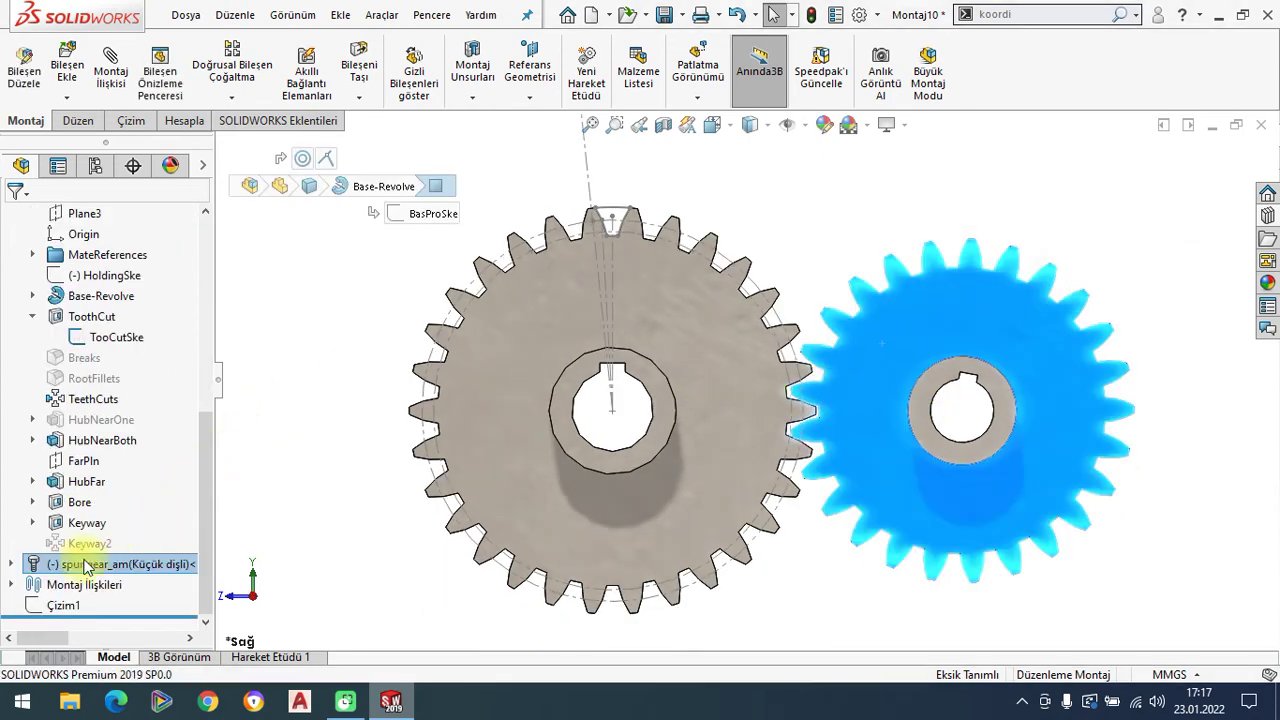
pyautogui.click(11, 563)
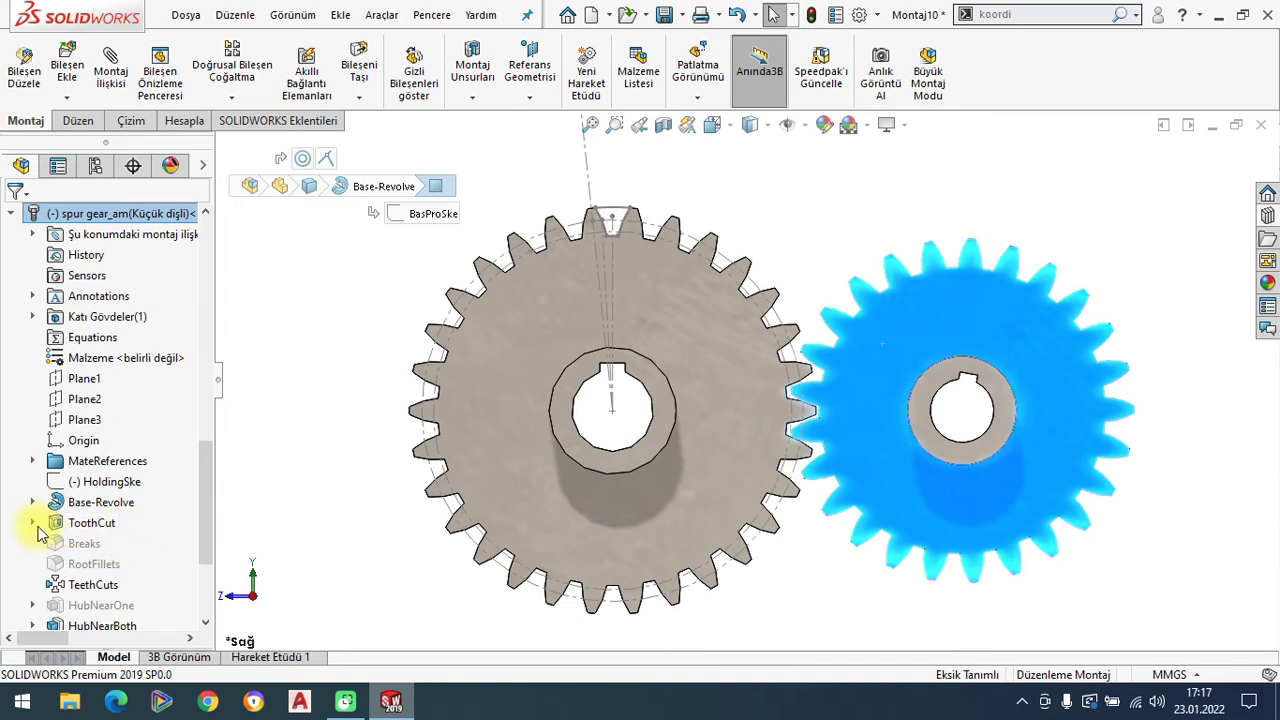
pyautogui.click(32, 522)
pyautogui.click(112, 543)
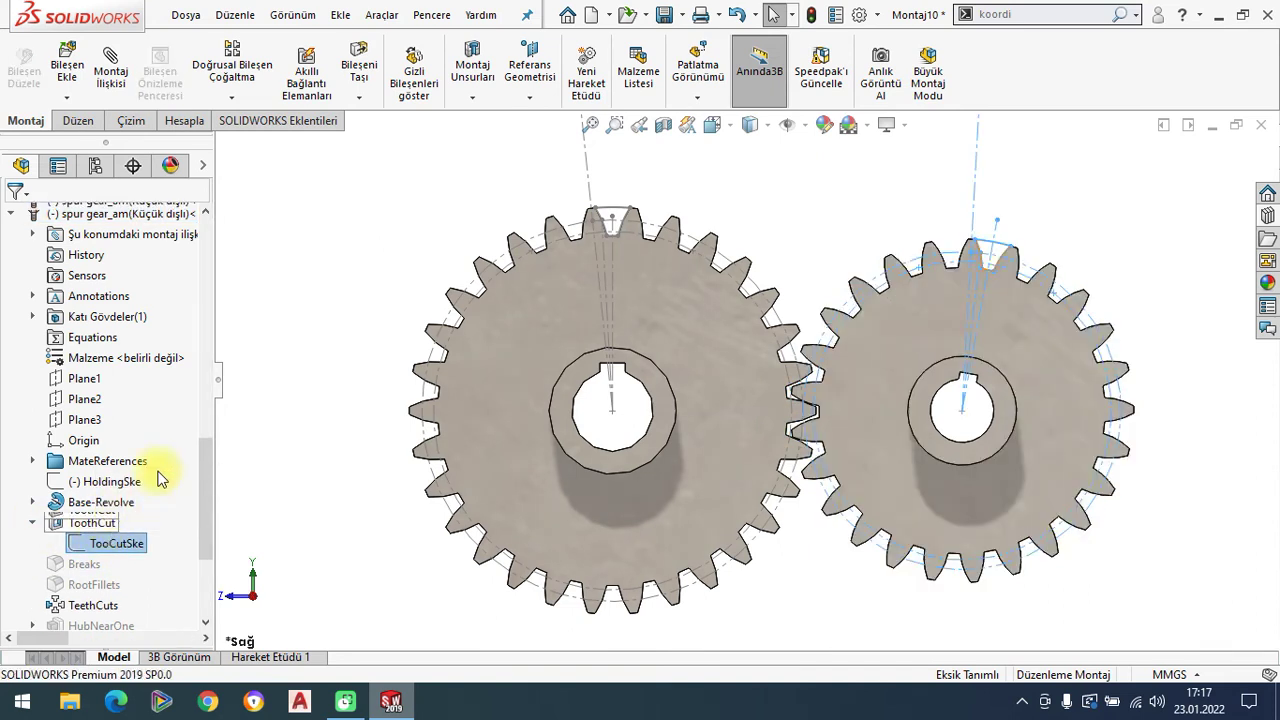
pyautogui.click(262, 311)
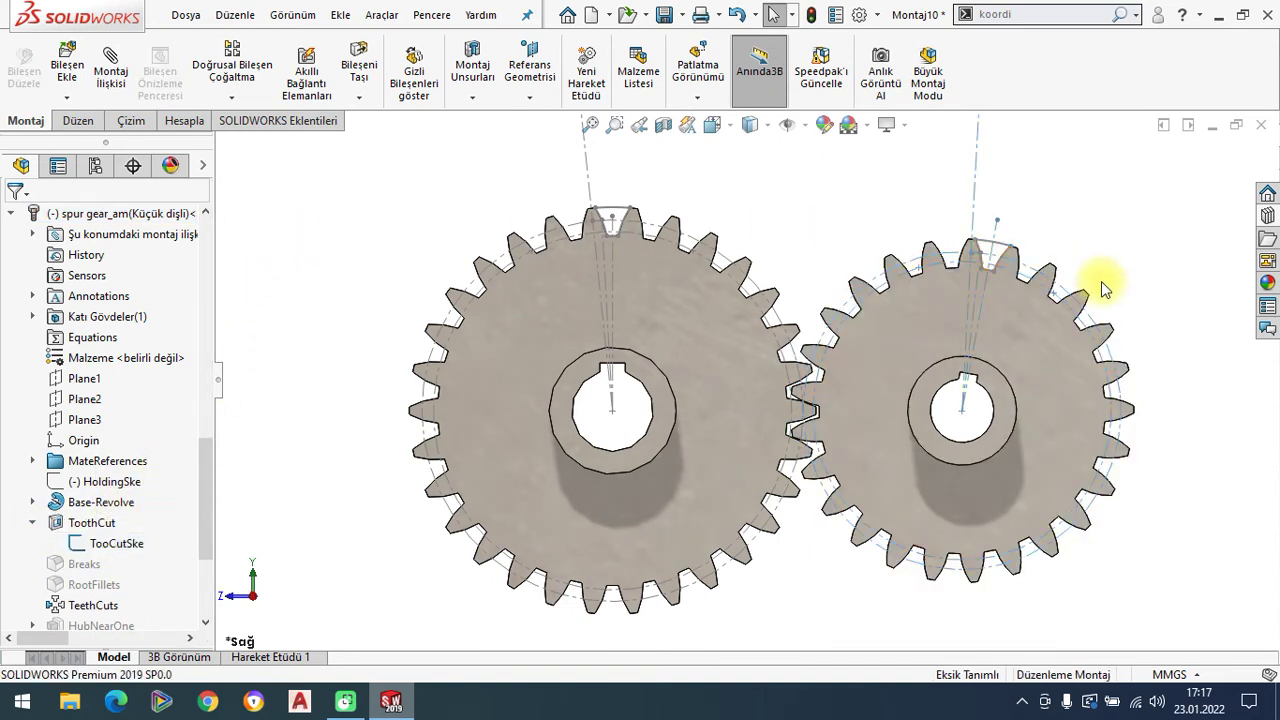
pyautogui.scroll(-2, 477, 289)
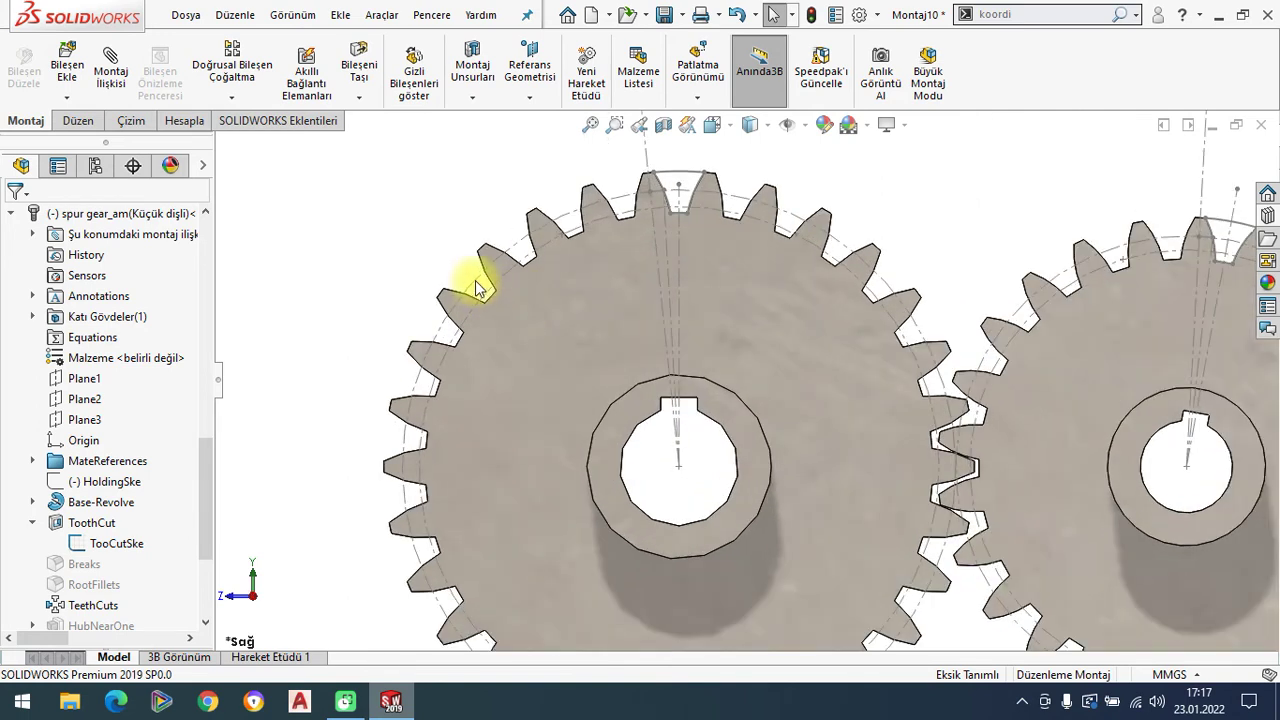
pyautogui.click(474, 287)
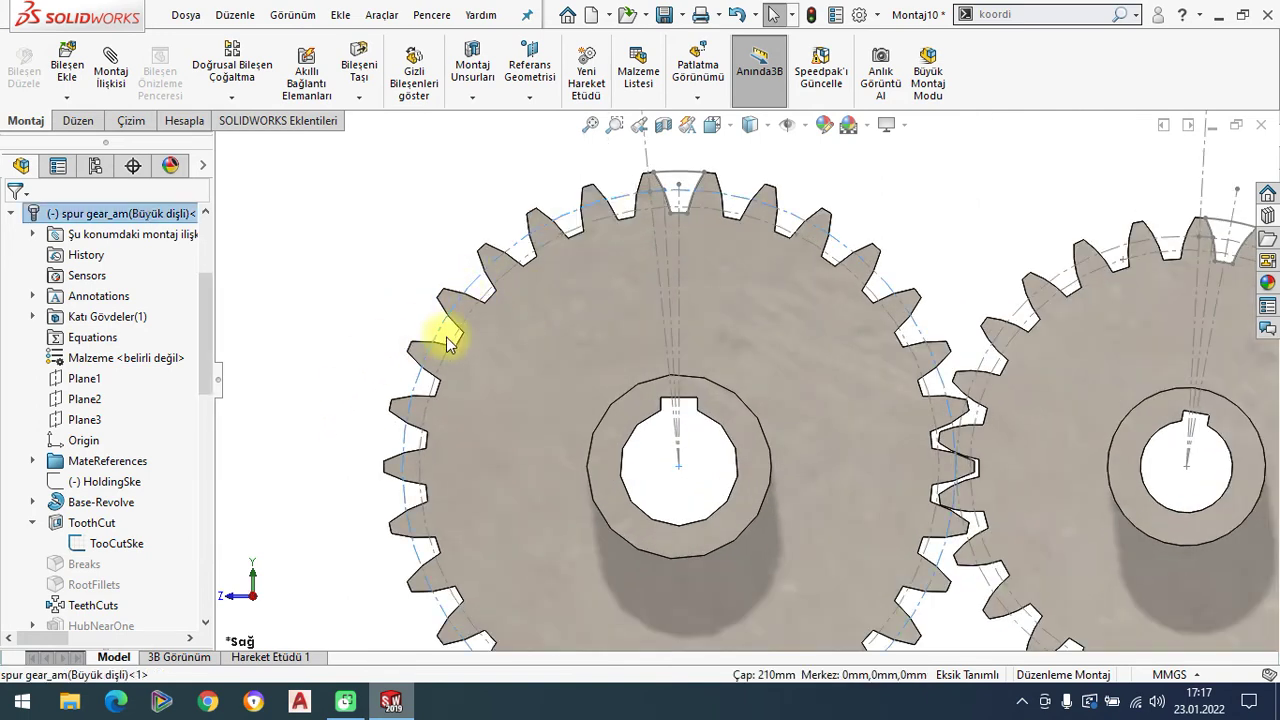
pyautogui.click(391, 243)
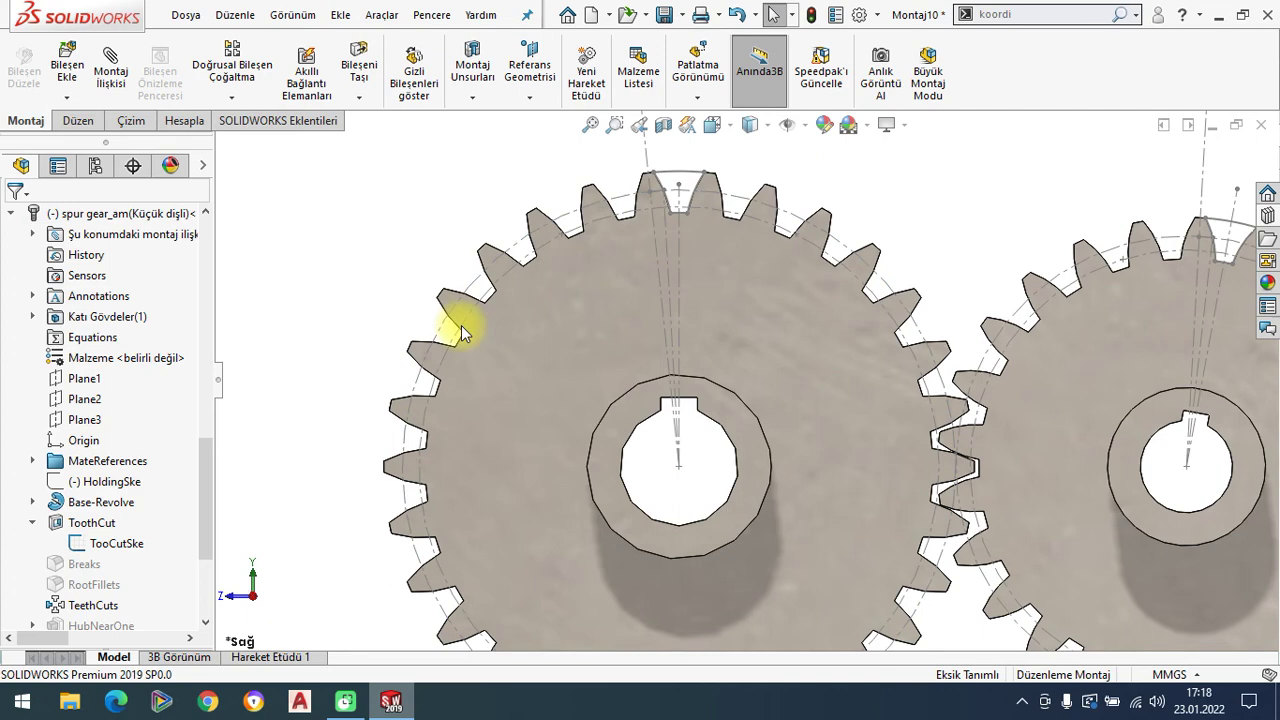
pyautogui.scroll(2, 737, 337)
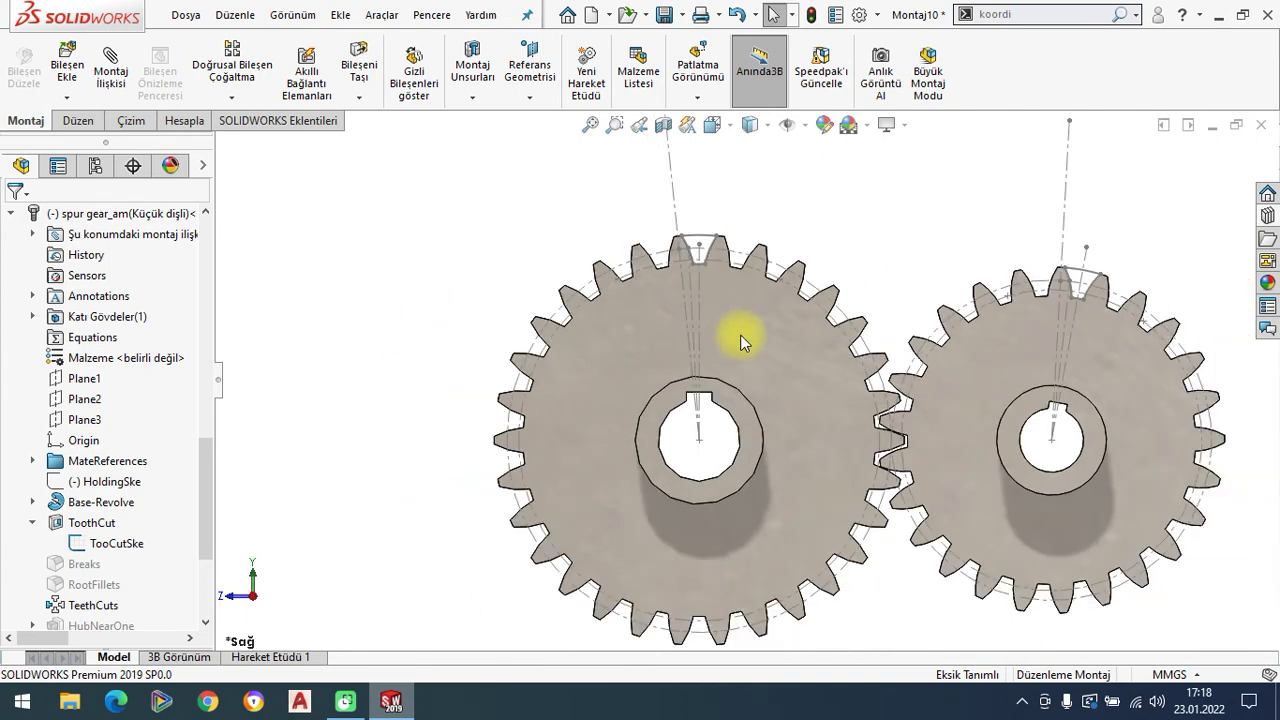
pyautogui.scroll(-2, 951, 423)
pyautogui.scroll(2, 929, 429)
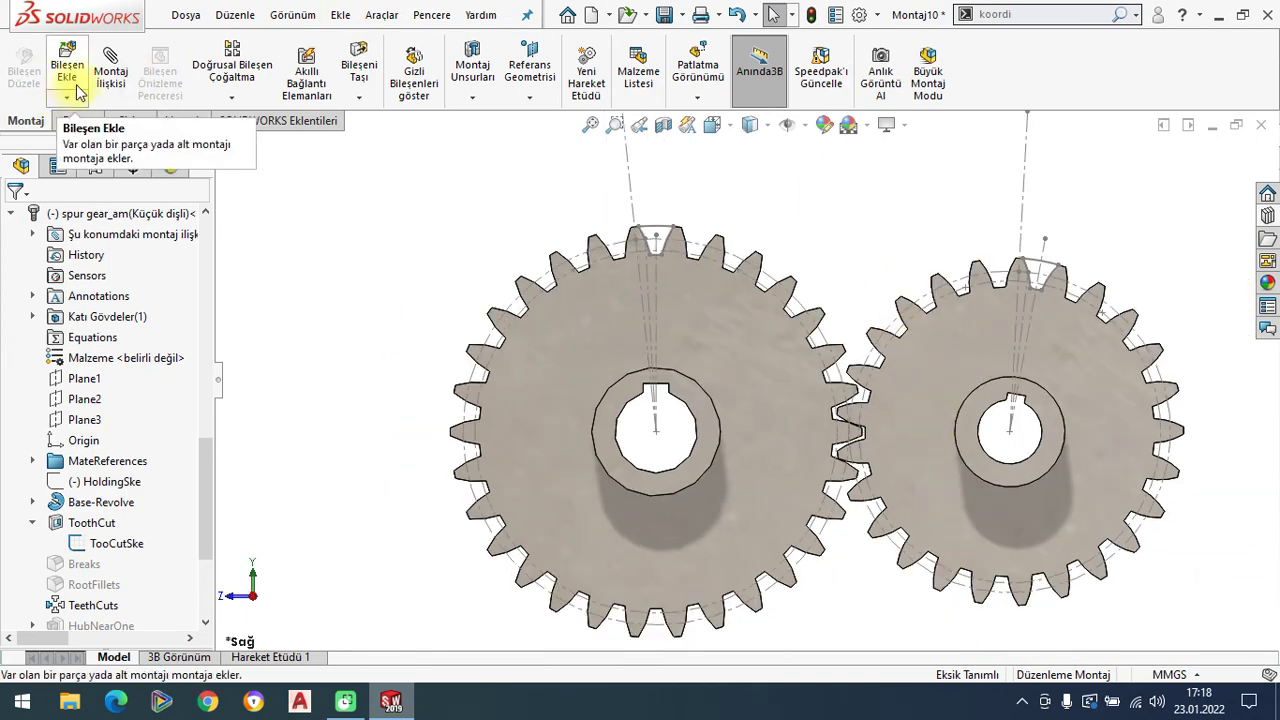
# Add a Gear mechanical mate between the large and small gears' pitch circles for a 210:175 ratio
pyautogui.click(110, 72)
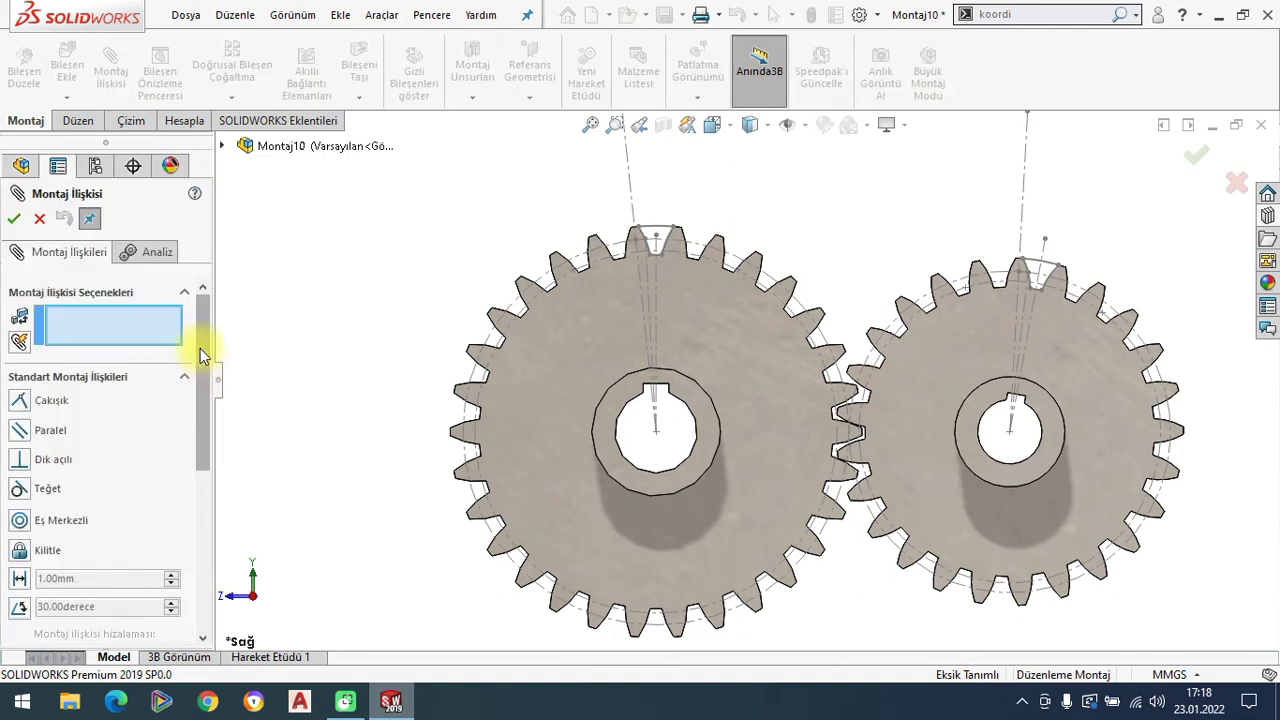
pyautogui.scroll(-3, 203, 420)
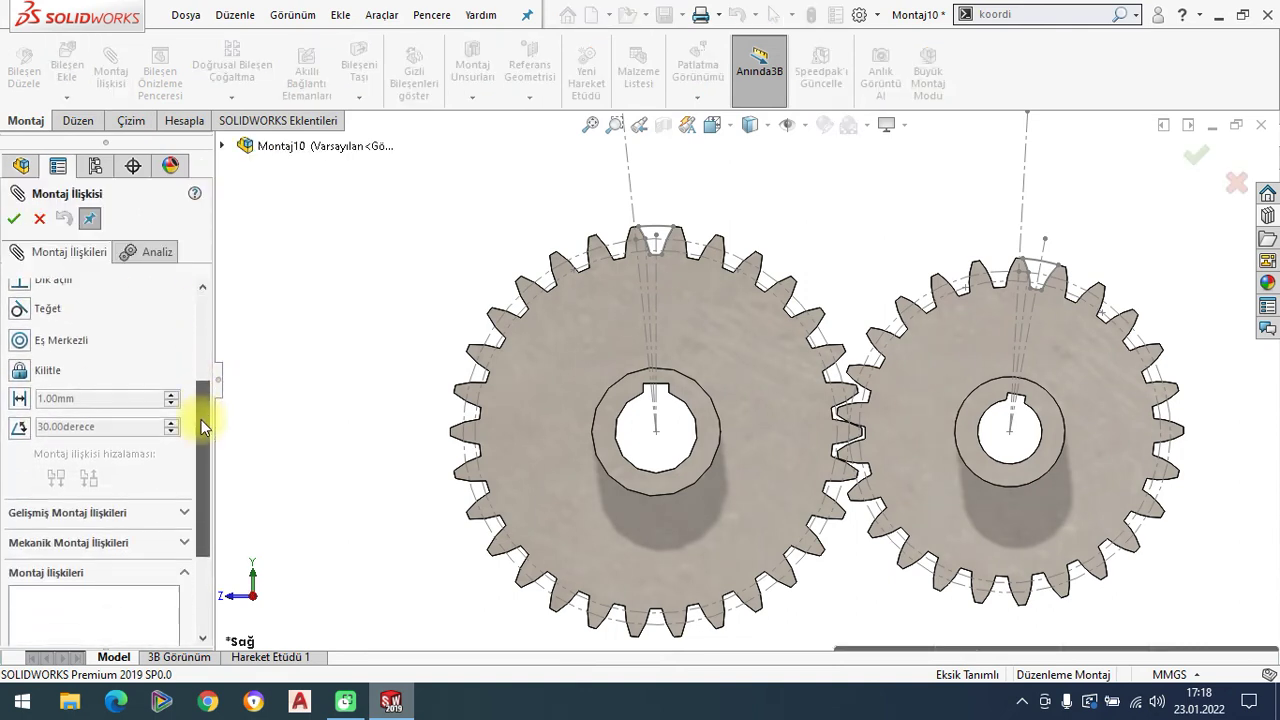
pyautogui.click(184, 542)
pyautogui.scroll(1, 201, 468)
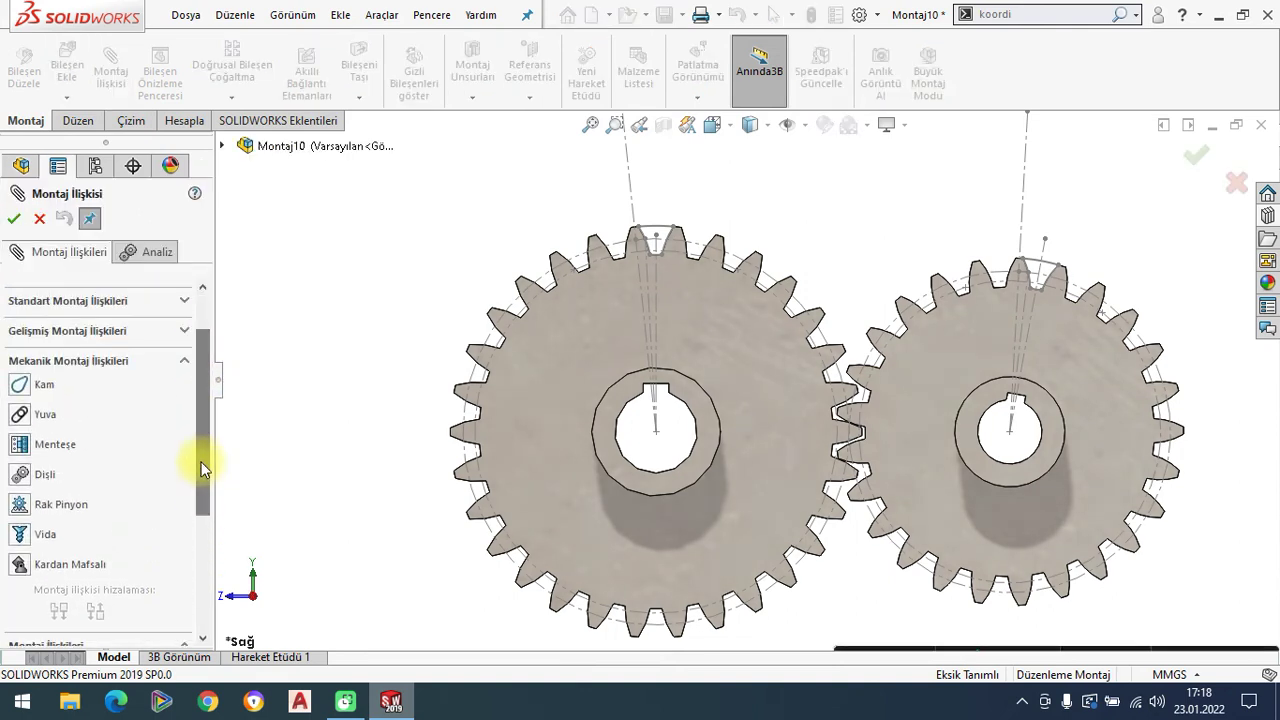
pyautogui.click(40, 474)
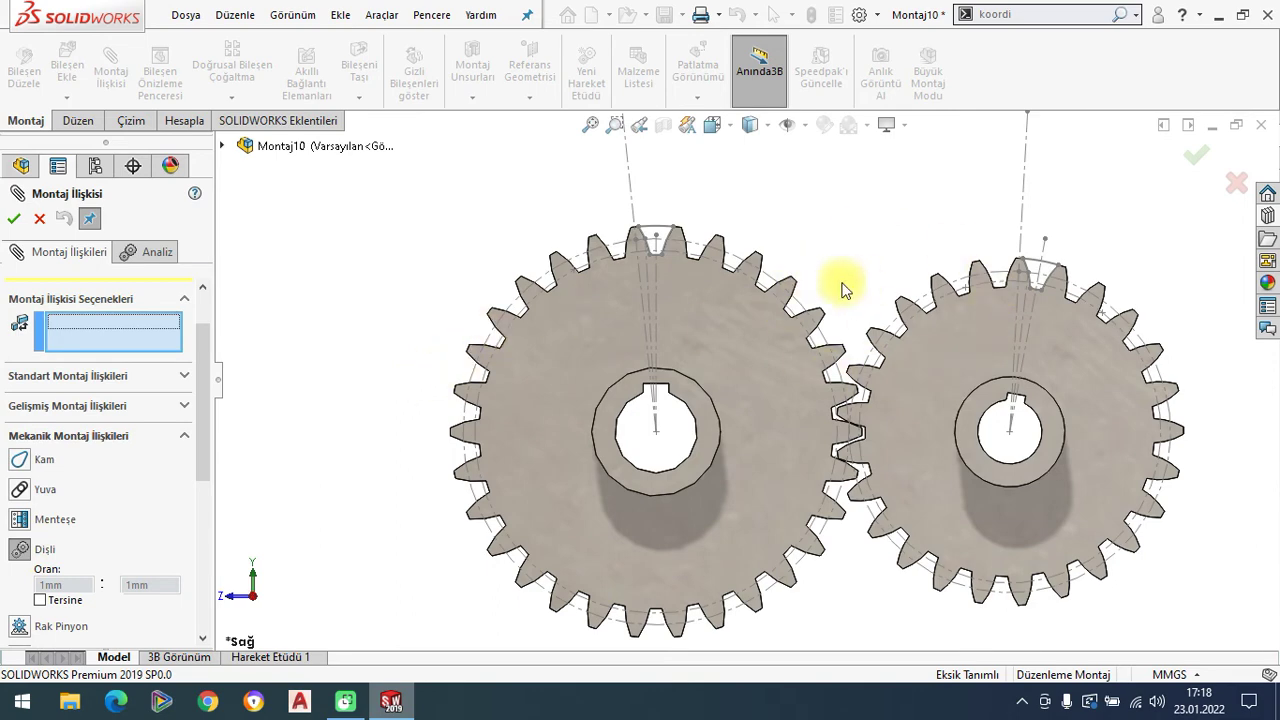
pyautogui.scroll(-1, 795, 460)
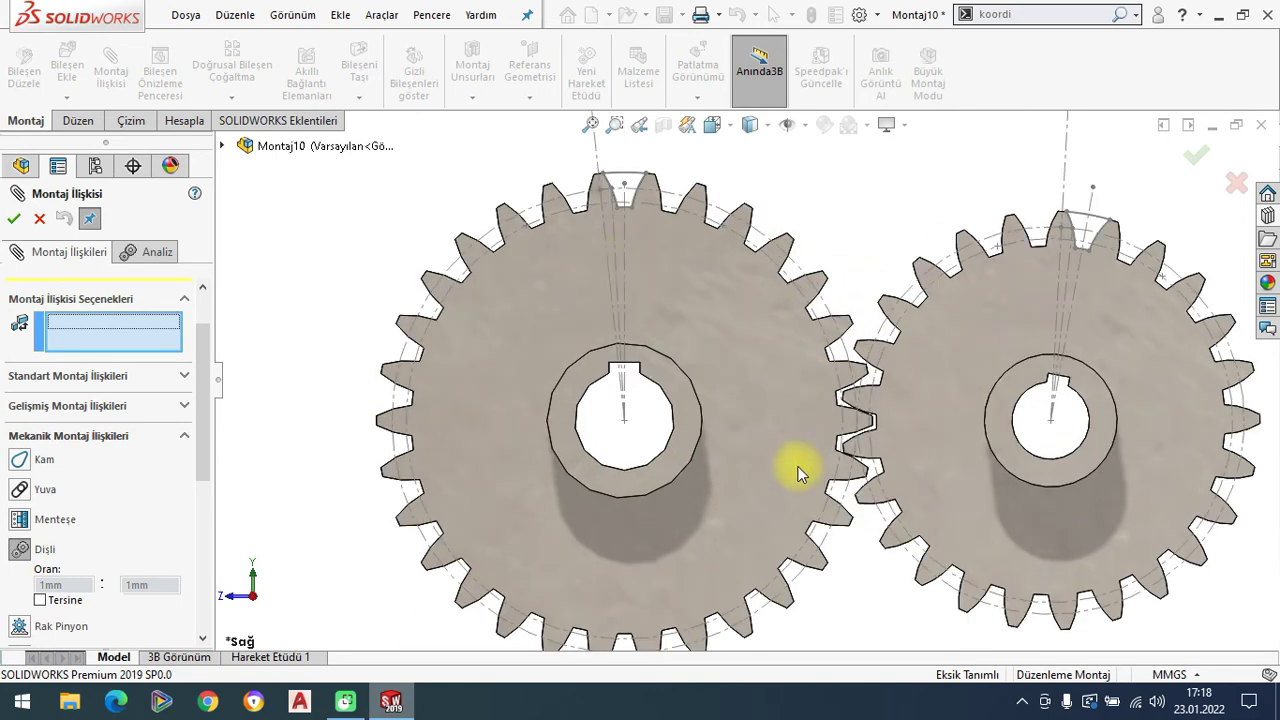
pyautogui.click(487, 237)
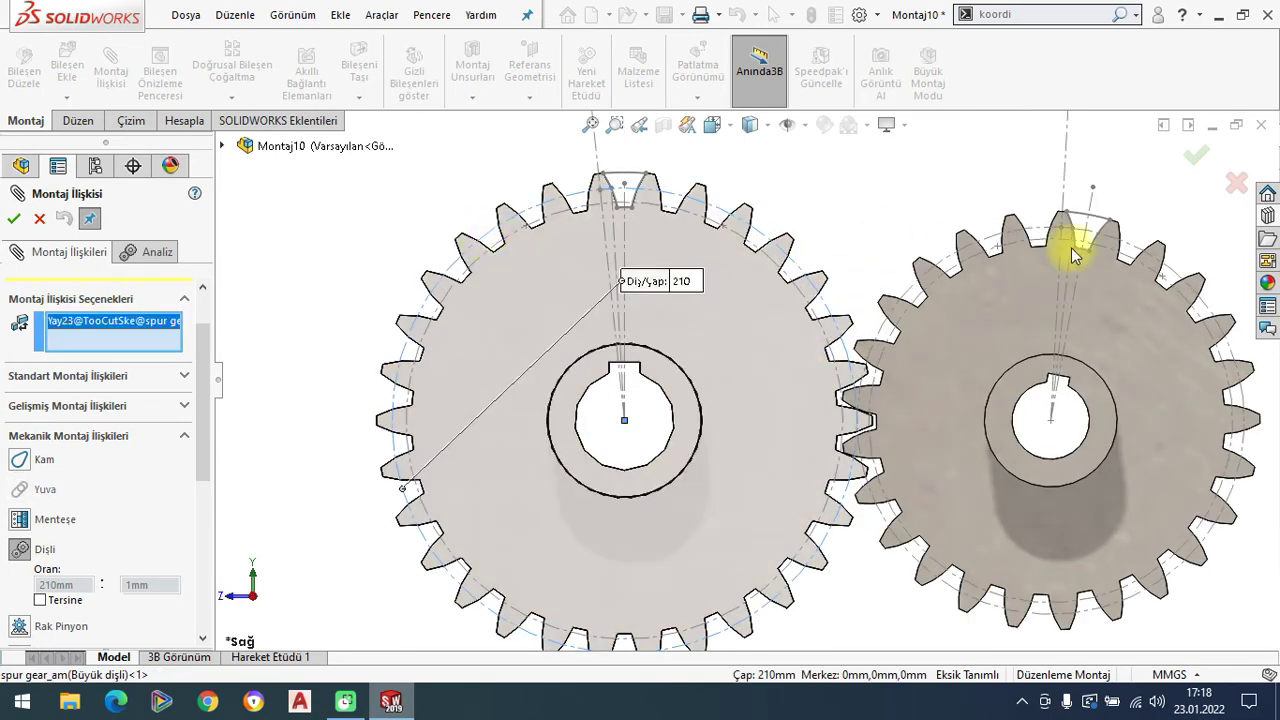
pyautogui.click(1012, 243)
pyautogui.click(12, 221)
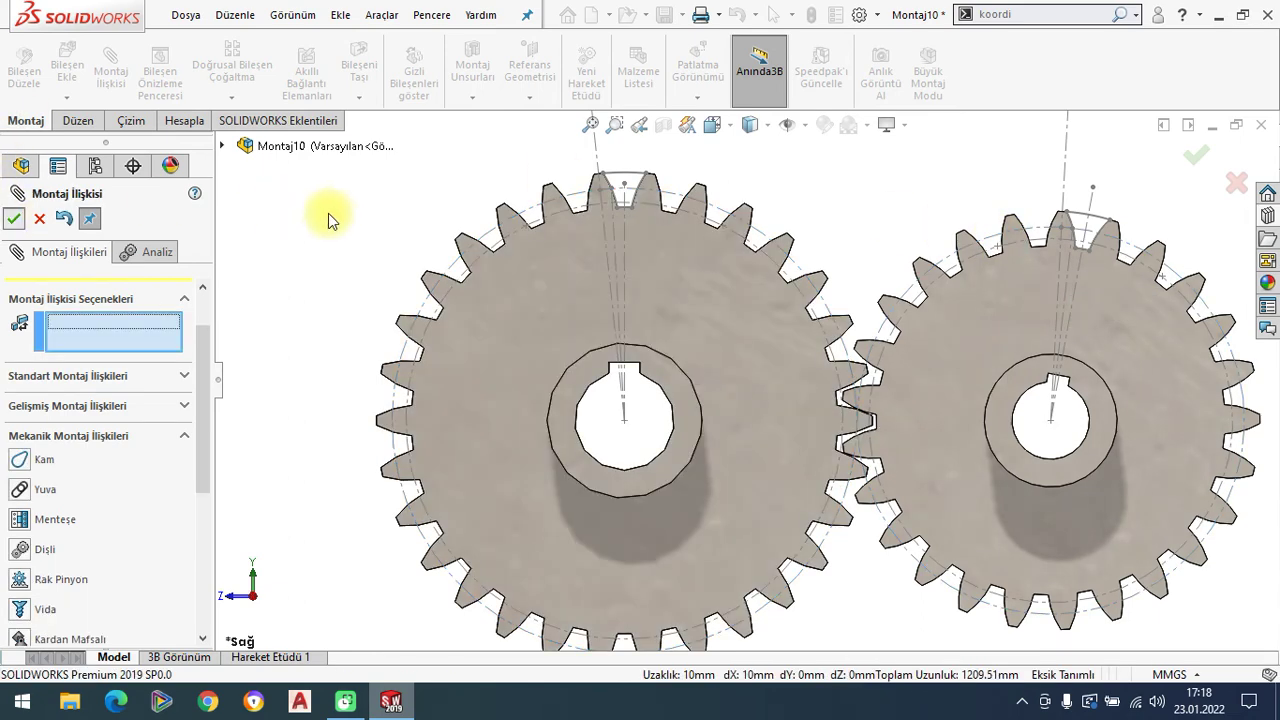
pyautogui.click(12, 221)
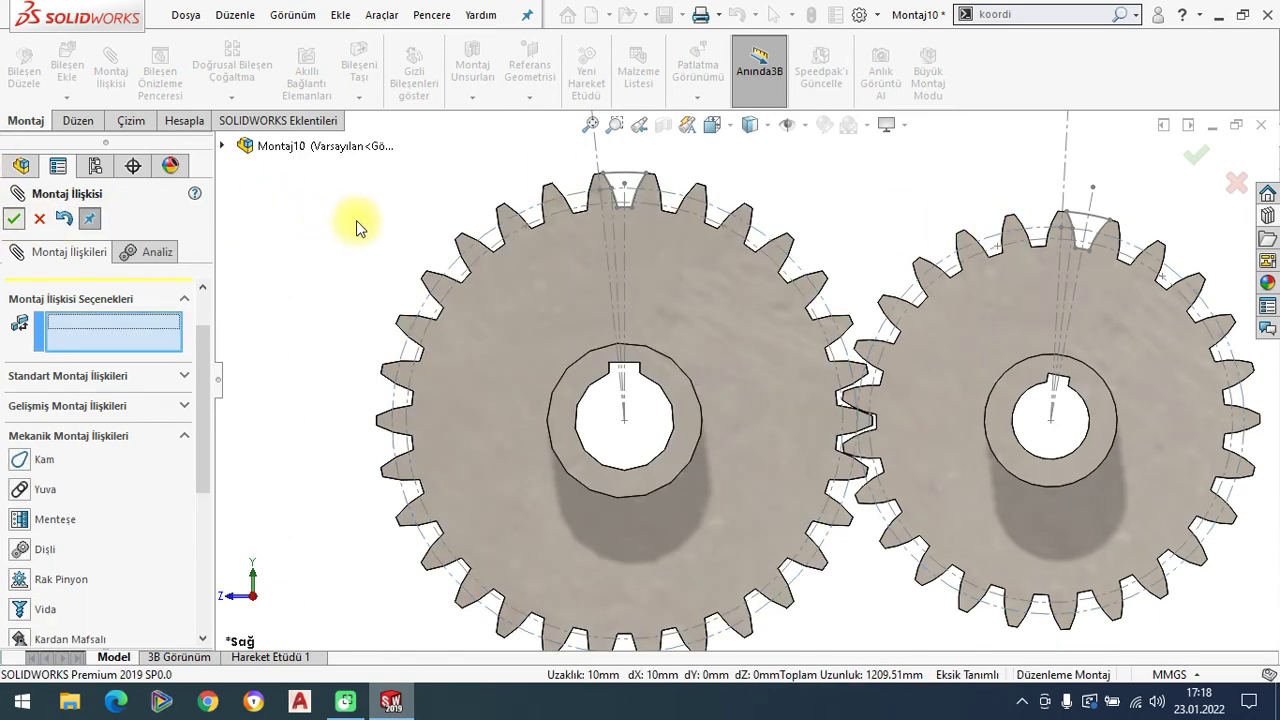
pyautogui.scroll(1, 620, 273)
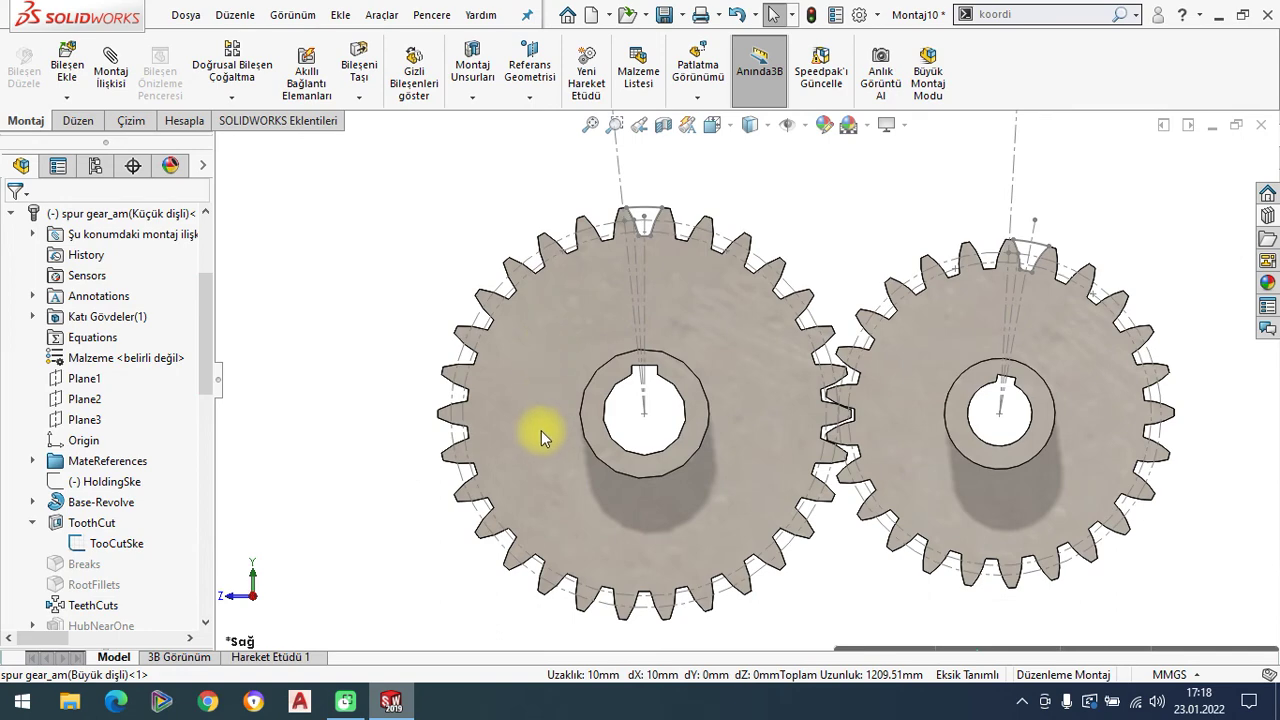
# Switch to isometric view and drag the large gear to turn both gears in mesh
pyautogui.click(541, 430)
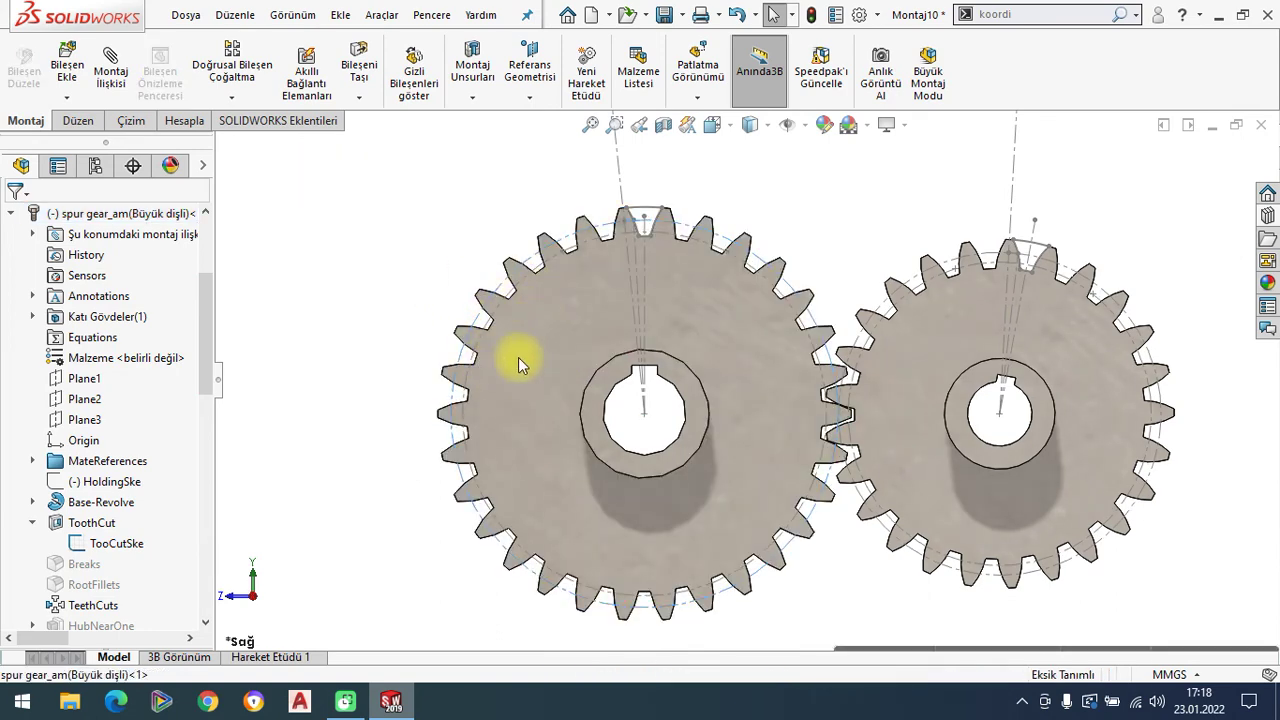
pyautogui.click(586, 394)
pyautogui.click(414, 251)
pyautogui.hotkey('ctrl', '7')
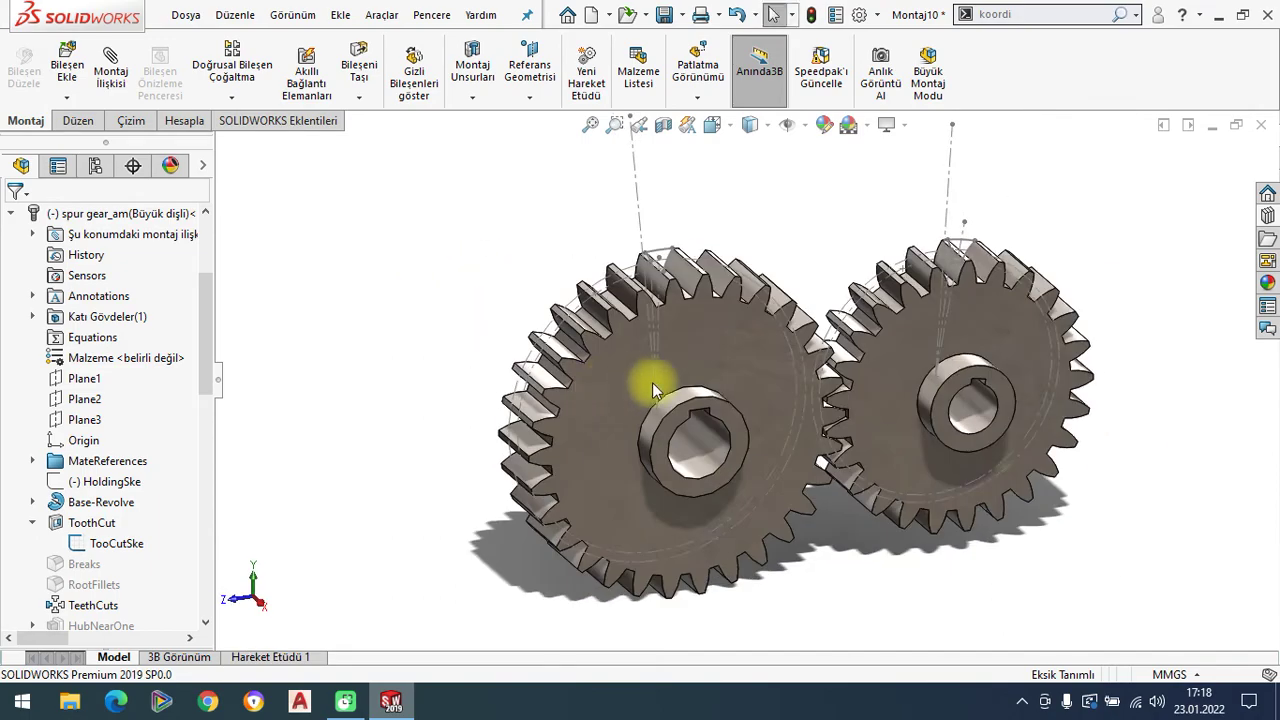
pyautogui.click(588, 406)
pyautogui.moveTo(604, 334)
pyautogui.mouseDown()
pyautogui.moveTo(591, 427)
pyautogui.moveTo(709, 346)
pyautogui.moveTo(543, 521)
pyautogui.moveTo(545, 324)
pyautogui.moveTo(800, 512)
pyautogui.moveTo(613, 375)
pyautogui.moveTo(761, 530)
pyautogui.moveTo(668, 396)
pyautogui.mouseUp()
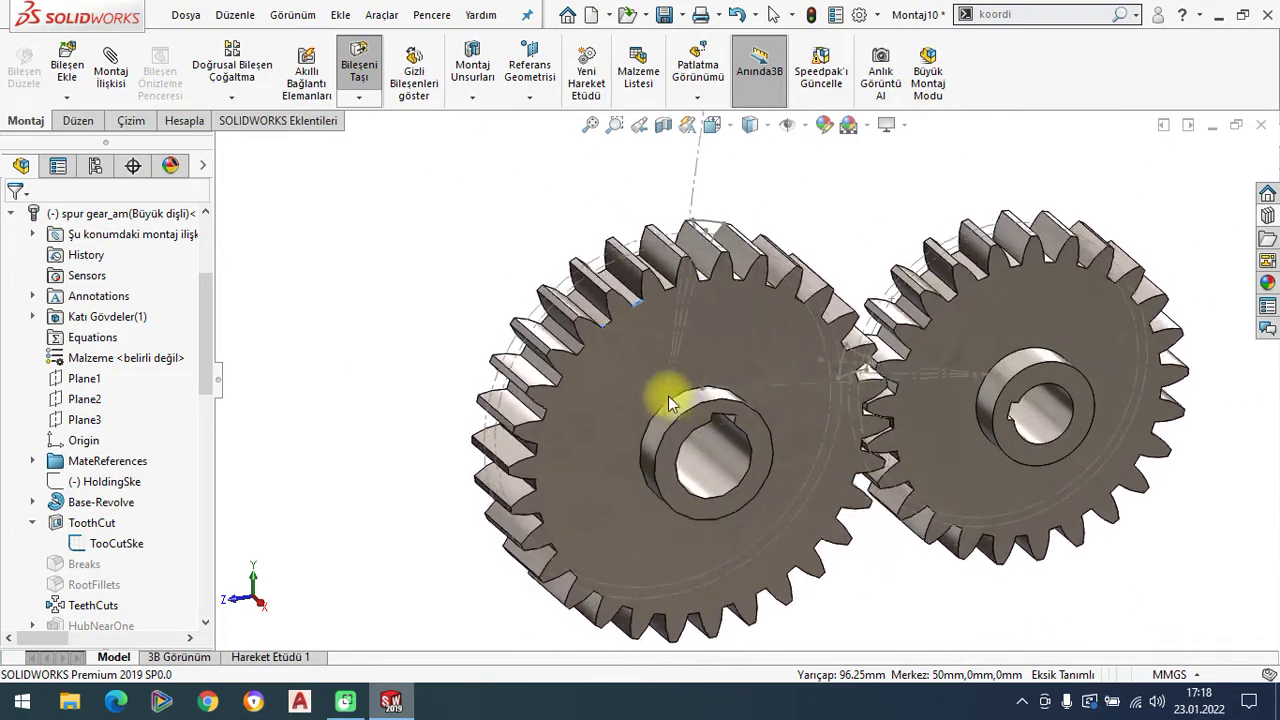
pyautogui.press('Escape')
pyautogui.scroll(-3, 717, 371)
# Hide the small gear's TooCutSke tooth-cut sketch
pyautogui.click(664, 303)
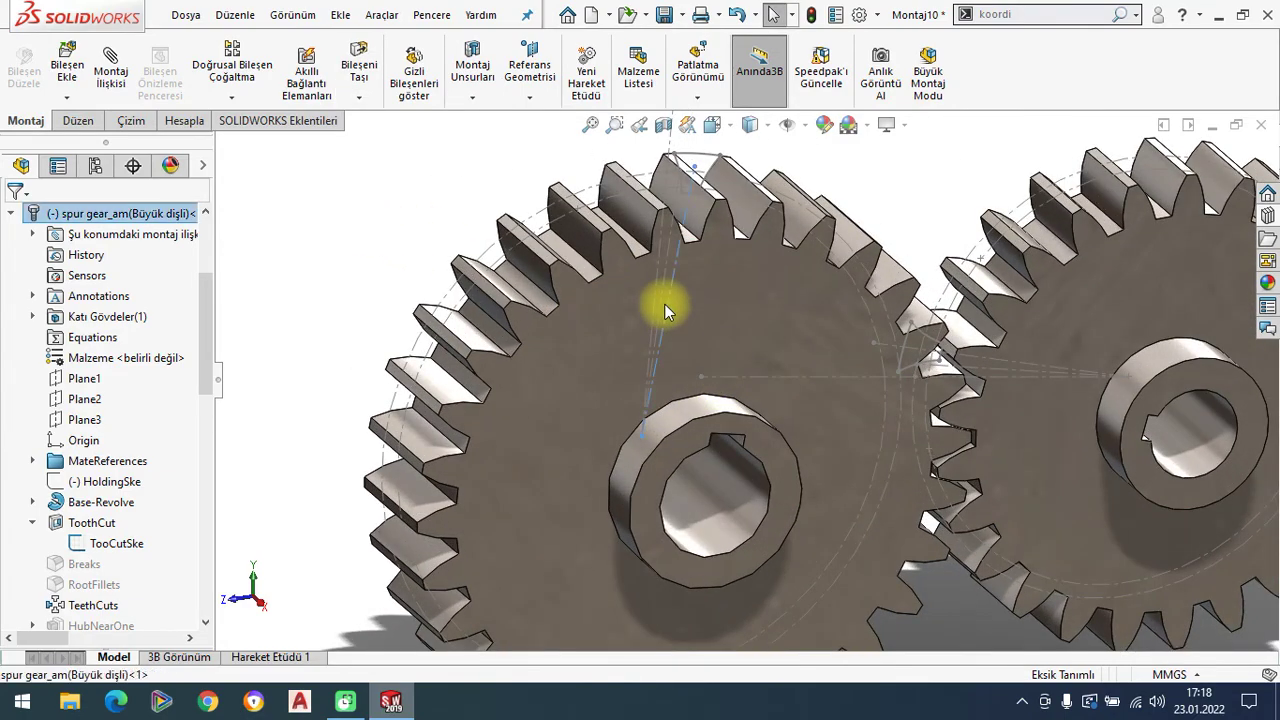
pyautogui.rightClick(664, 303)
pyautogui.click(715, 278)
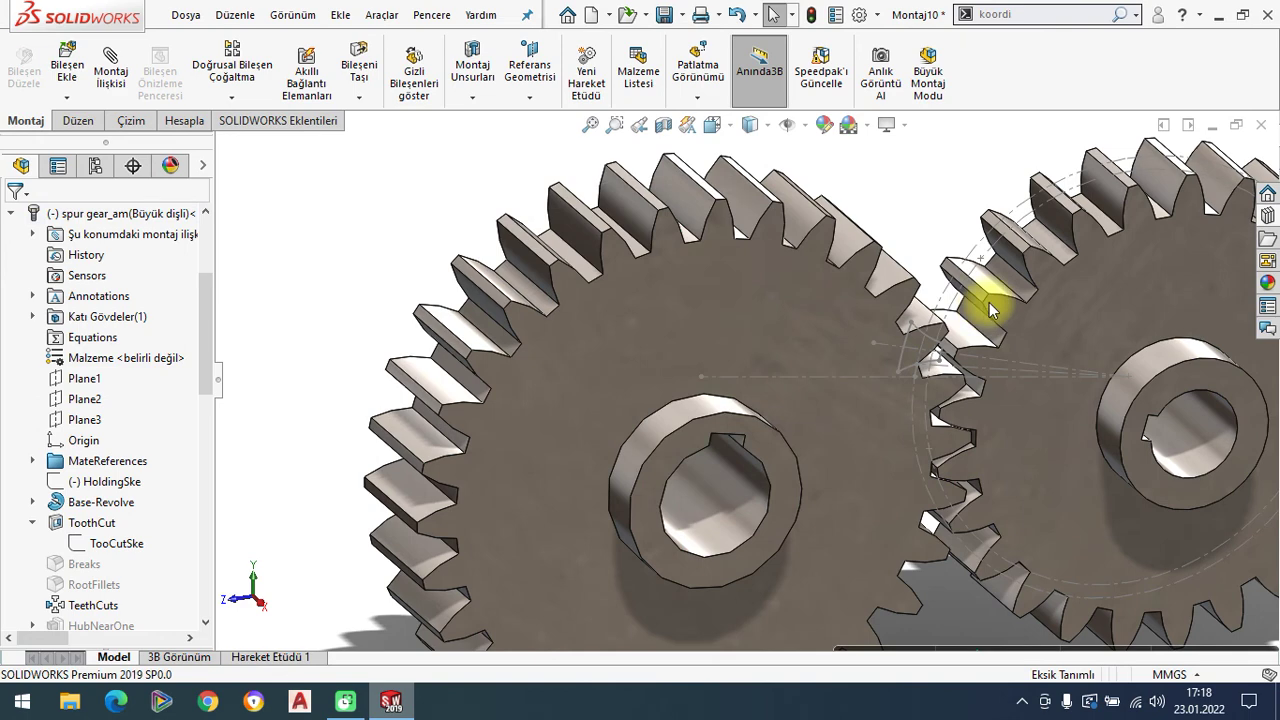
pyautogui.click(986, 252)
pyautogui.rightClick(987, 252)
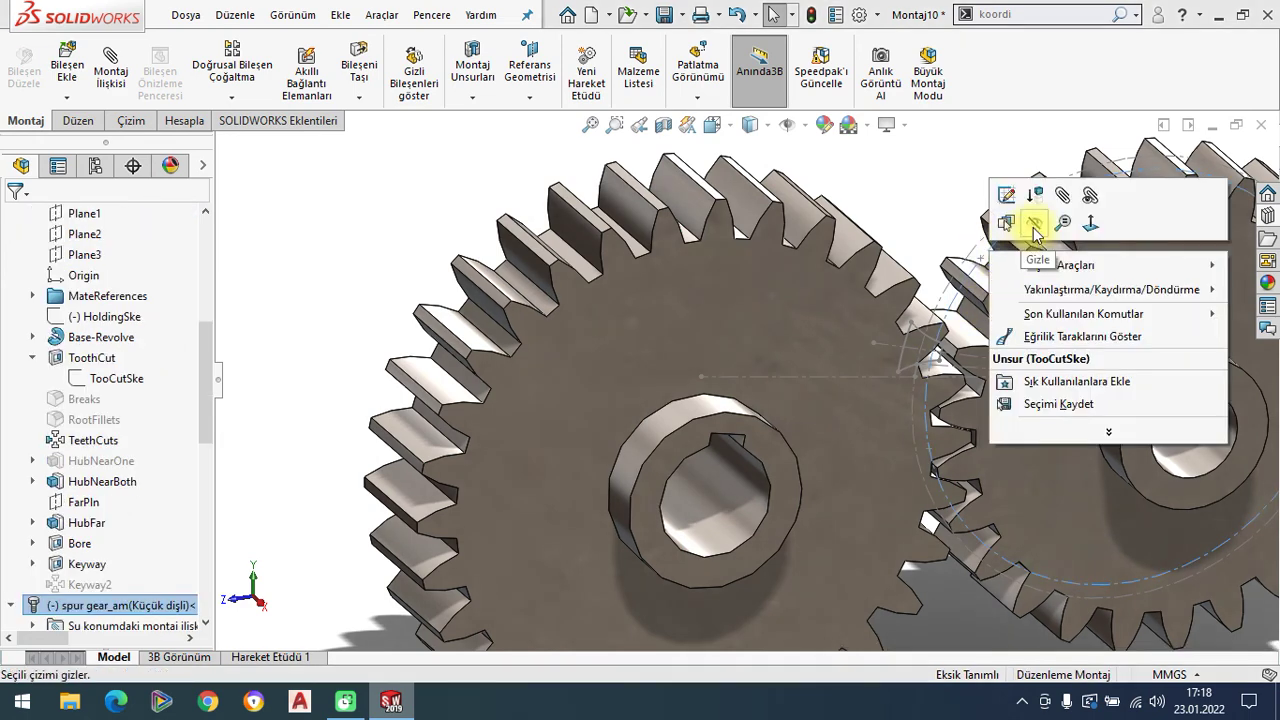
pyautogui.click(1036, 232)
pyautogui.scroll(3, 928, 332)
pyautogui.scroll(2, 848, 388)
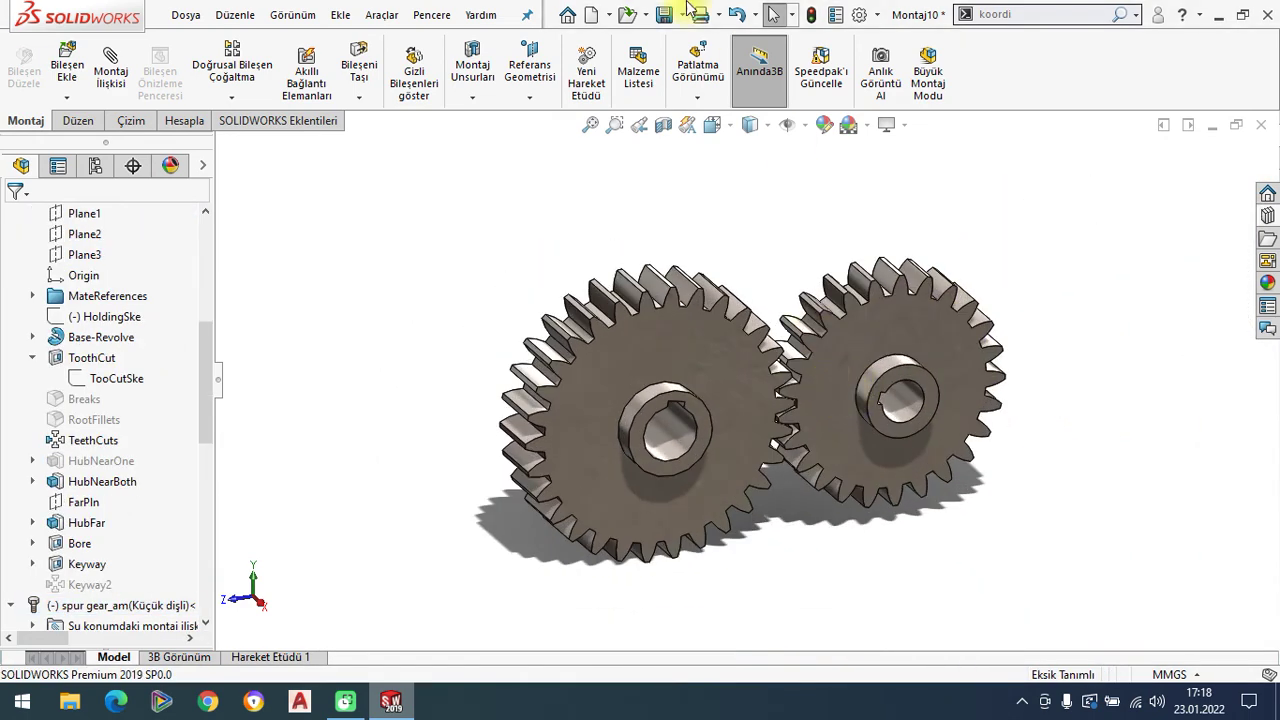
pyautogui.click(712, 125)
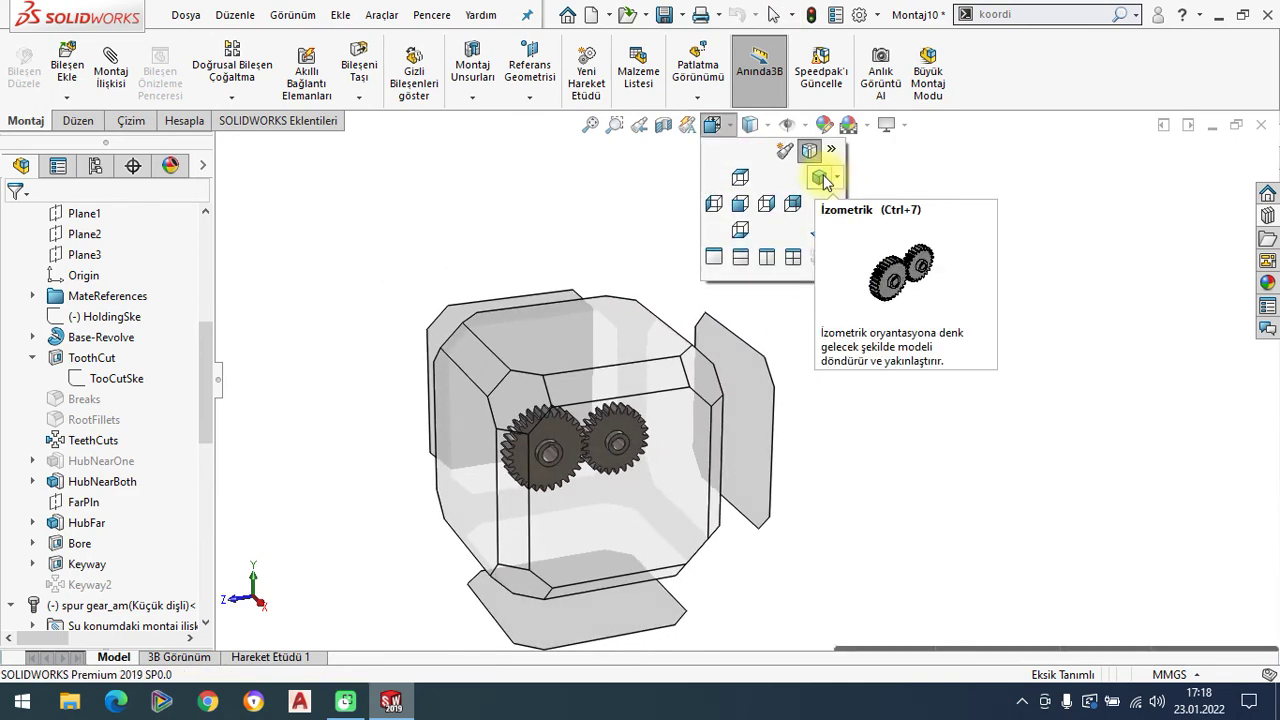
# Switch to Isometric view and drag the large gear to confirm the teeth mesh
pyautogui.click(822, 179)
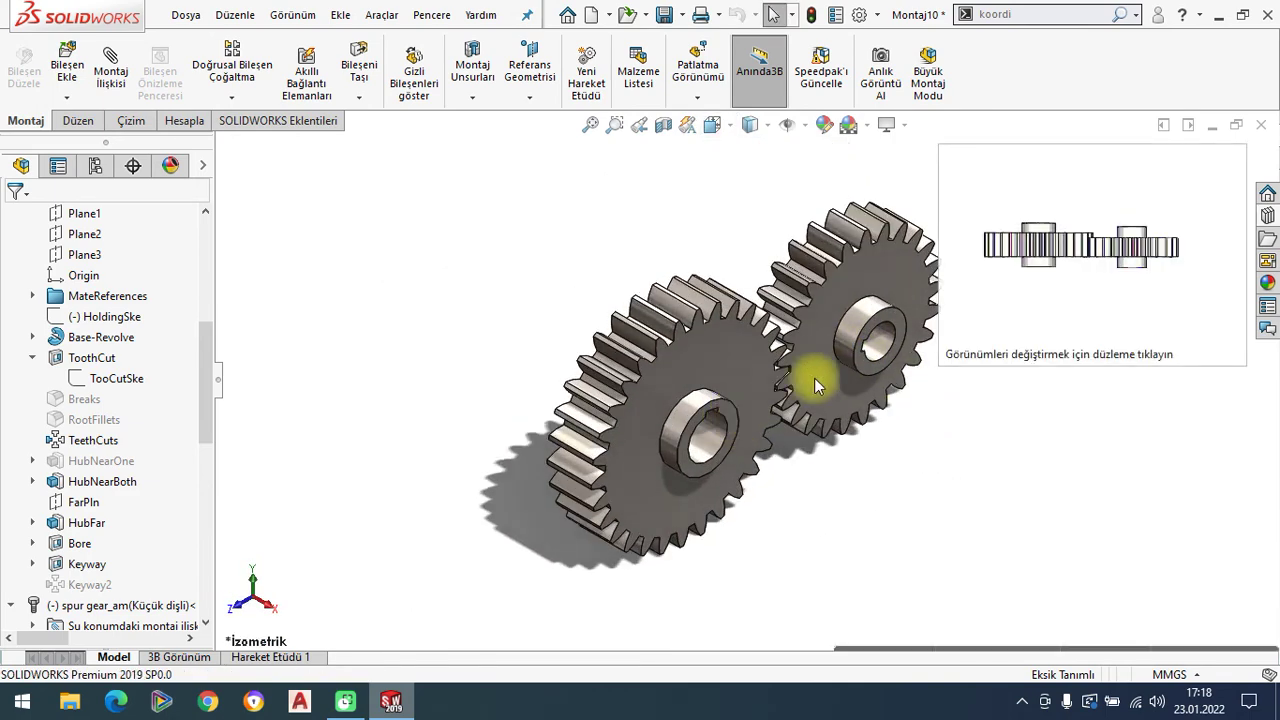
pyautogui.moveTo(615, 330)
pyautogui.mouseDown()
pyautogui.moveTo(557, 486)
pyautogui.moveTo(709, 349)
pyautogui.moveTo(491, 529)
pyautogui.moveTo(633, 330)
pyautogui.mouseUp()
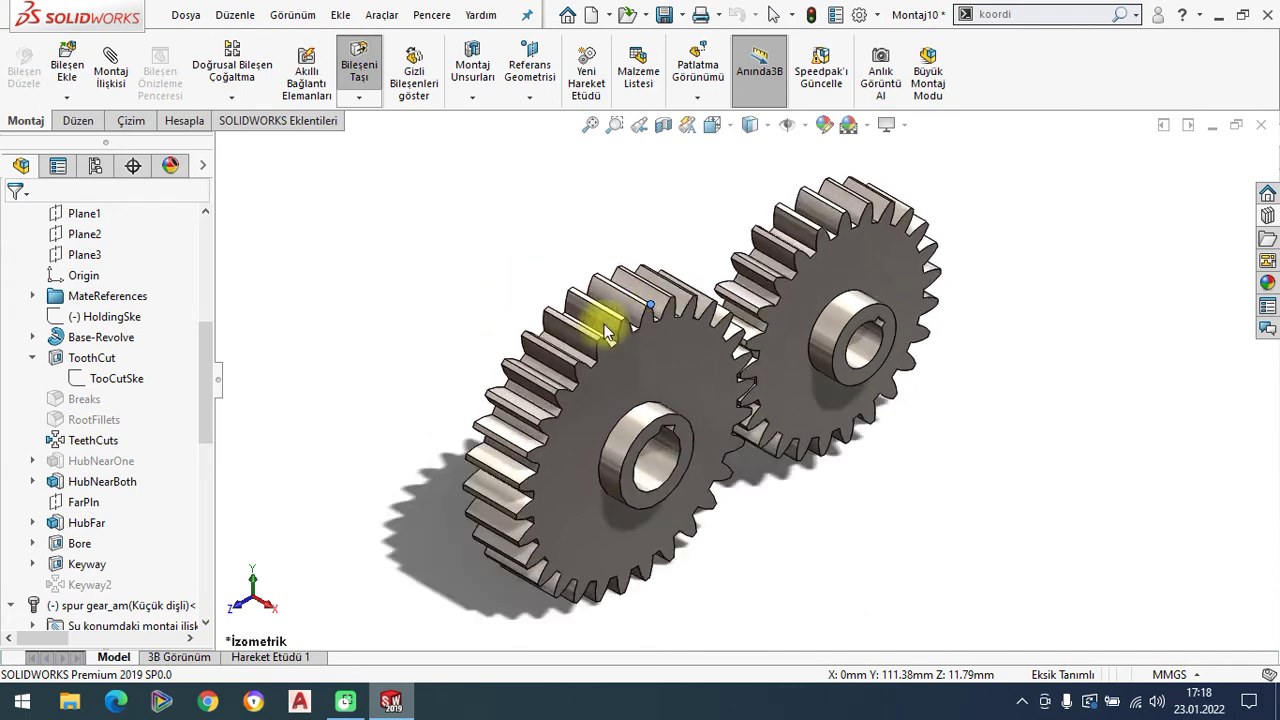
# In Hareket Etüdü 1, add a reversed 100 RPM rotary motor on the large gear with 0.5x playback
pyautogui.click(281, 658)
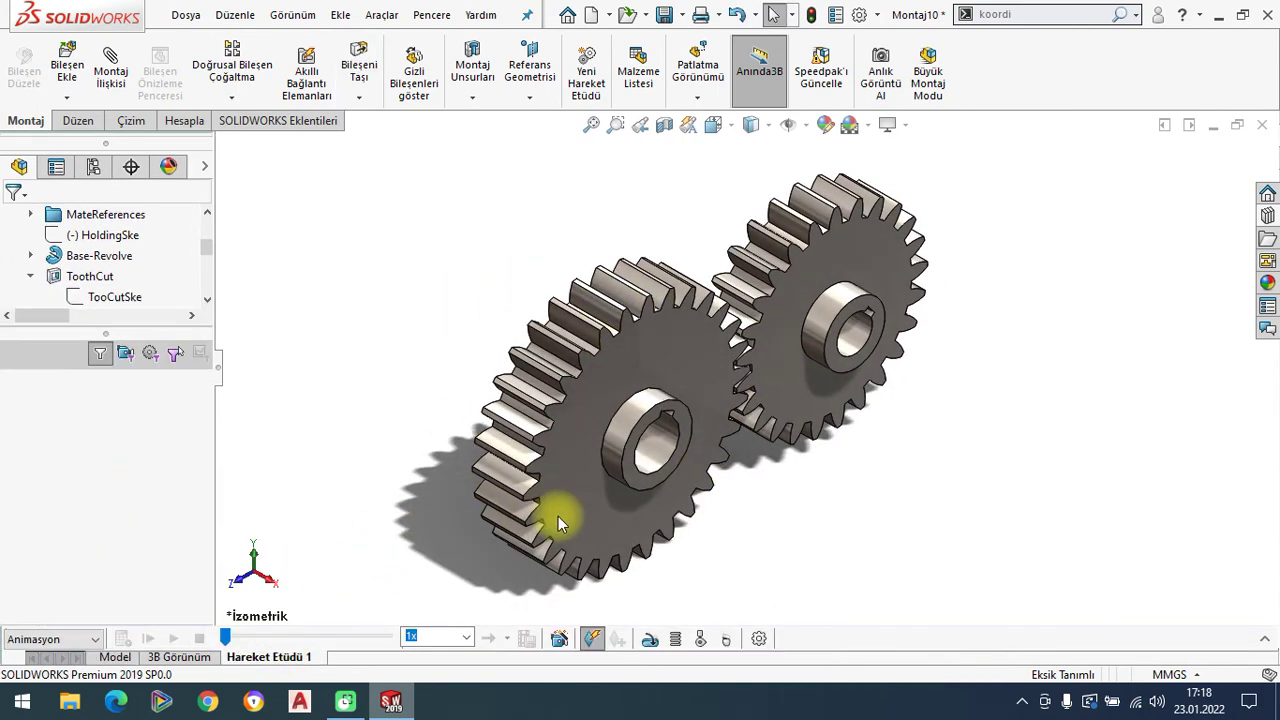
pyautogui.click(590, 384)
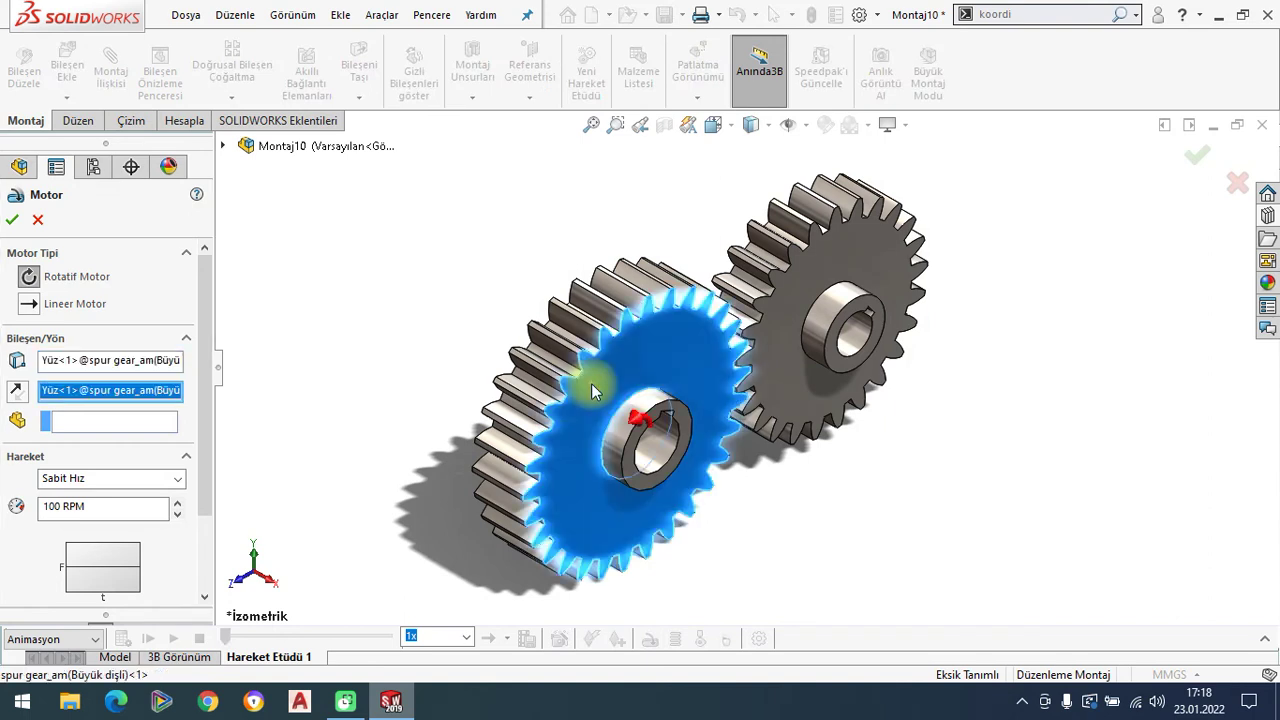
pyautogui.click(17, 390)
pyautogui.moveTo(106, 510); pyautogui.dragTo(14, 505)
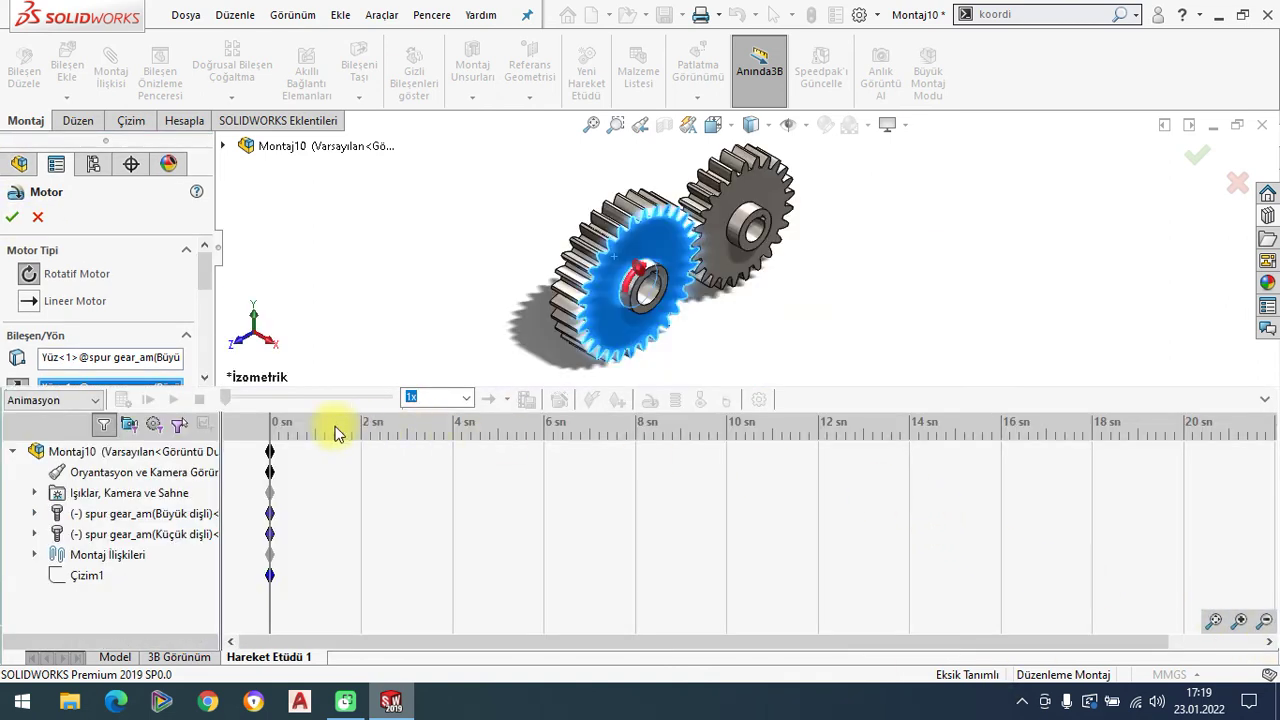
pyautogui.click(465, 399)
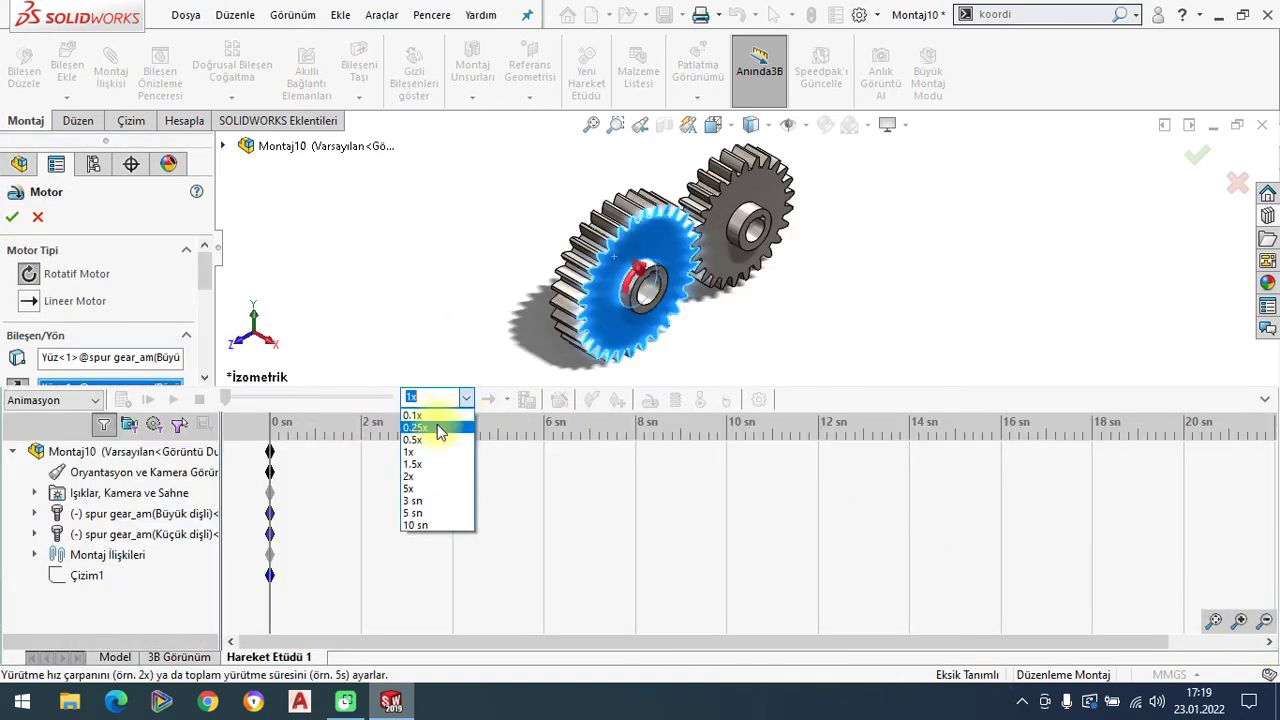
pyautogui.click(424, 440)
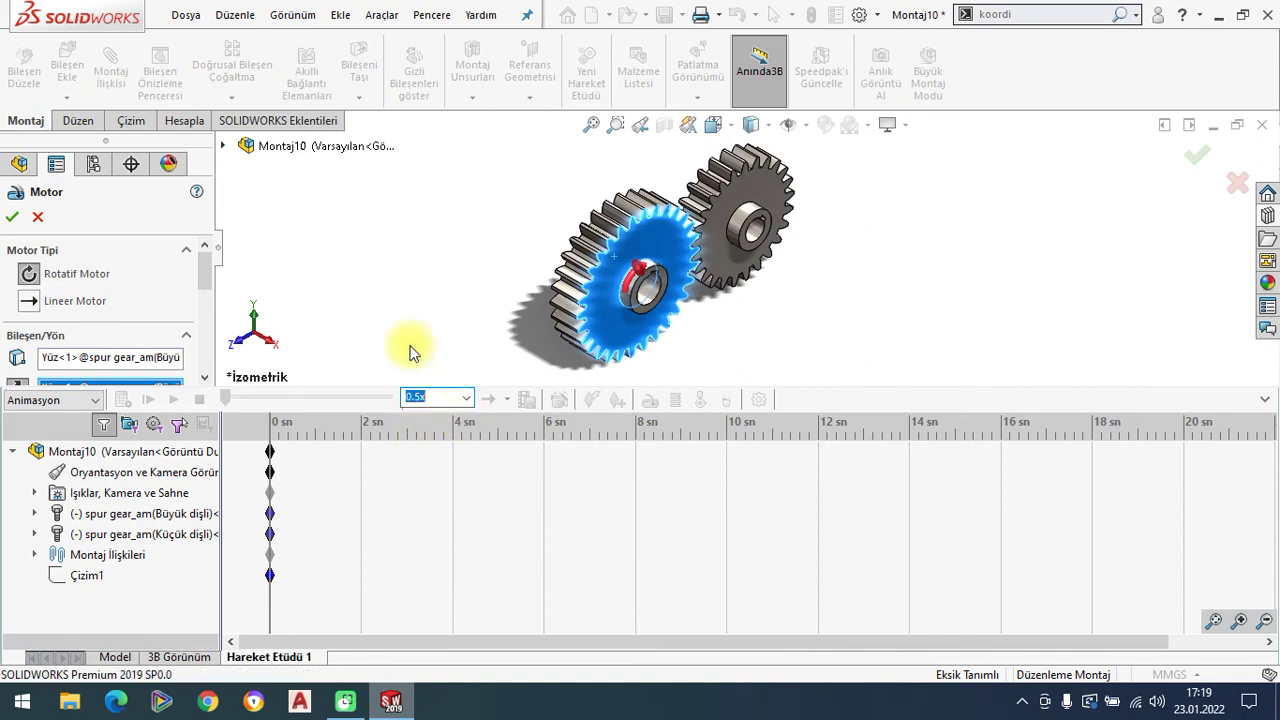
pyautogui.click(1266, 400)
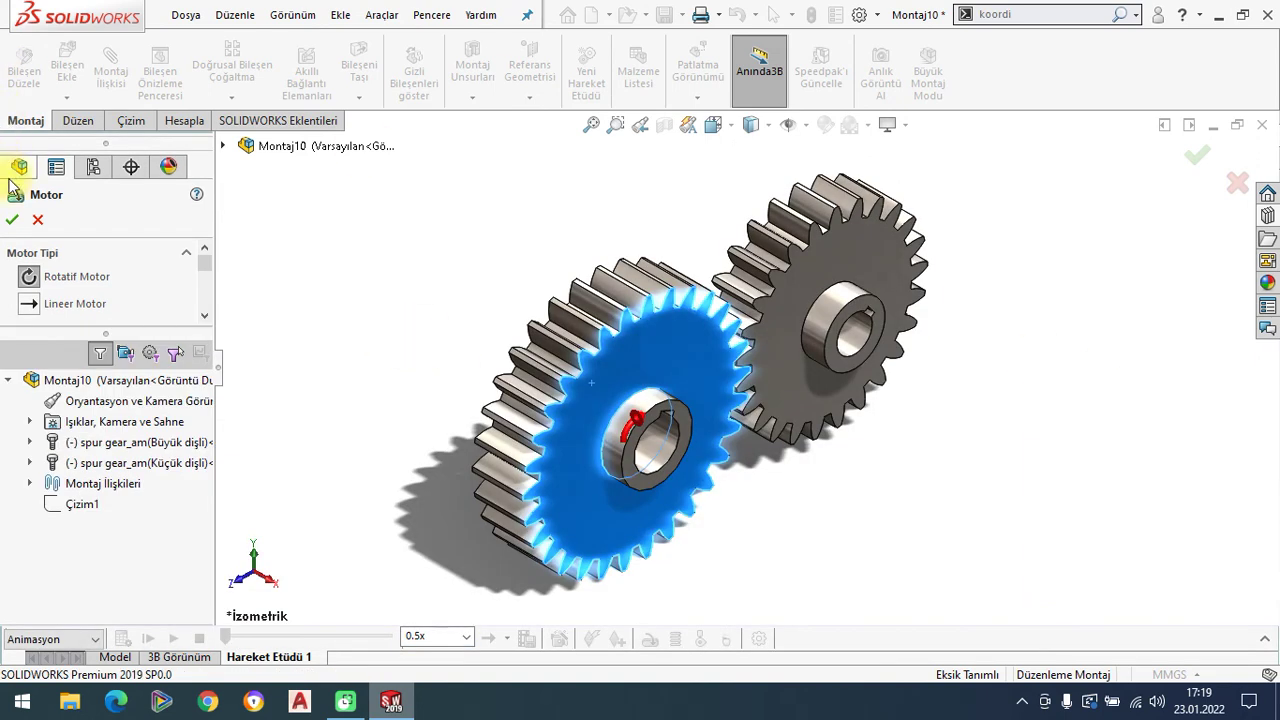
pyautogui.click(12, 222)
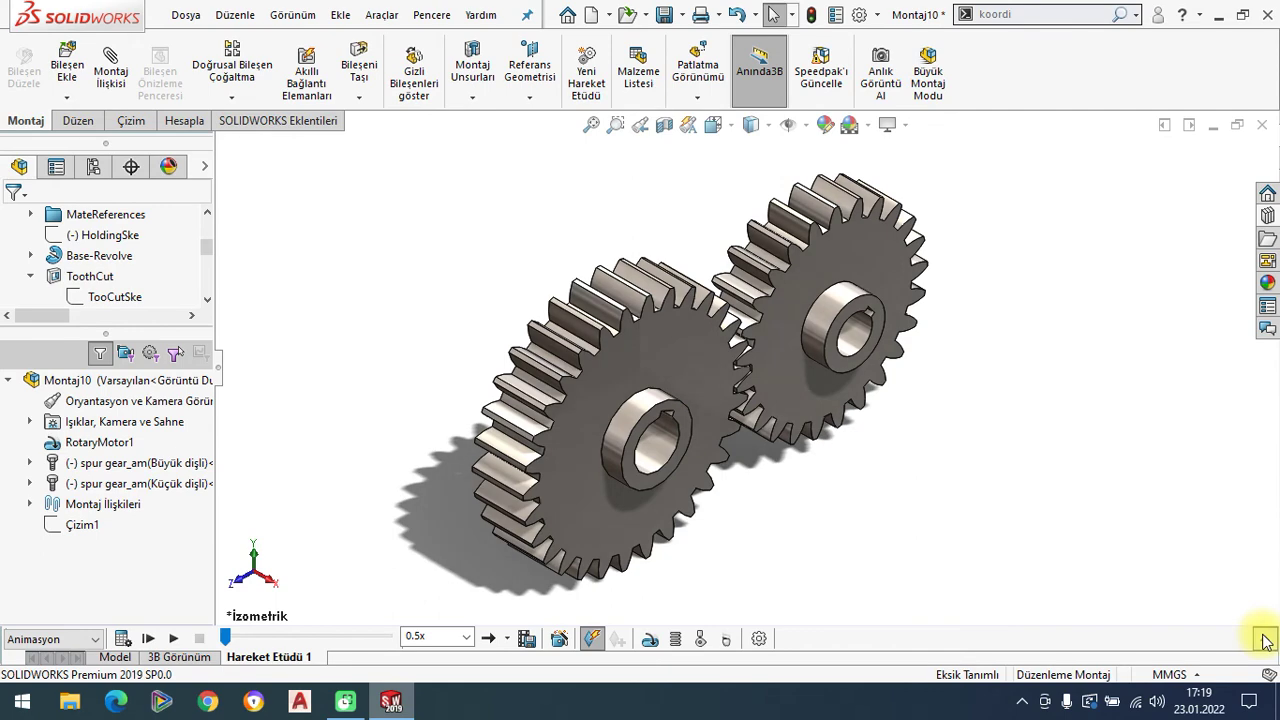
# Move the study's end key point from 5 s to 12 s and calculate the gear motion
pyautogui.click(1266, 641)
pyautogui.moveTo(491, 453); pyautogui.dragTo(641, 463)
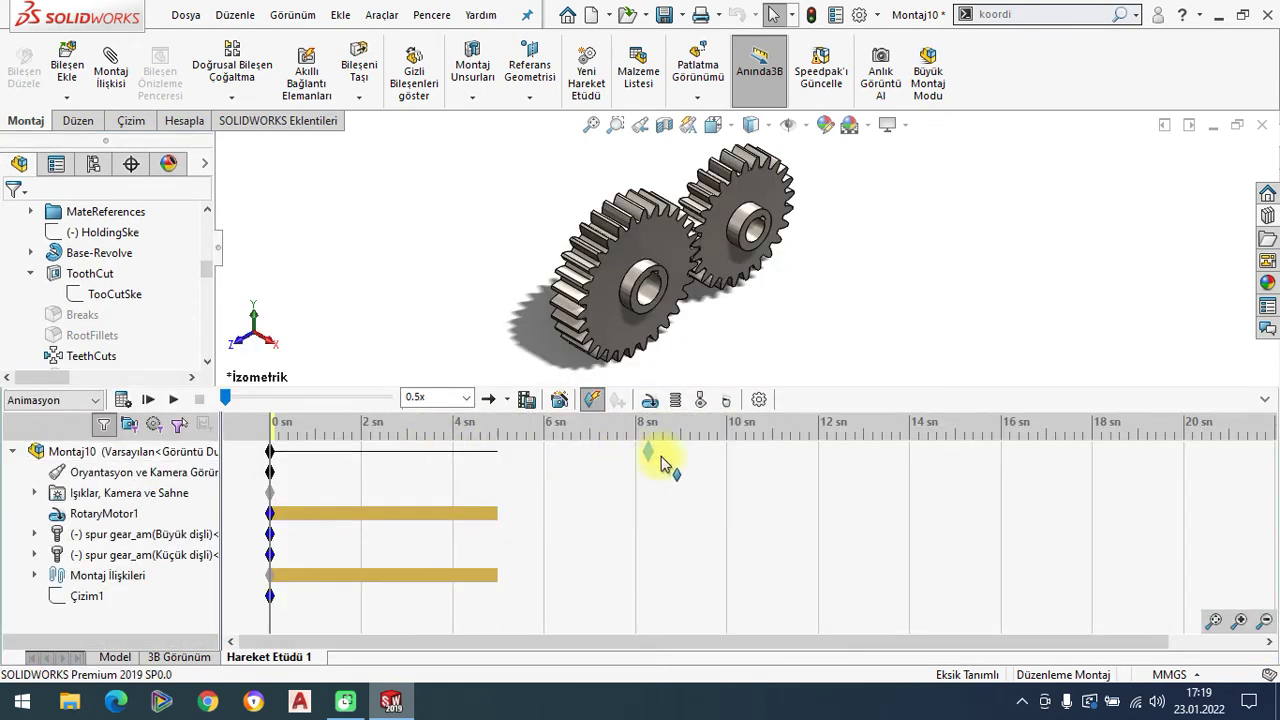
pyautogui.moveTo(811, 452); pyautogui.dragTo(819, 451)
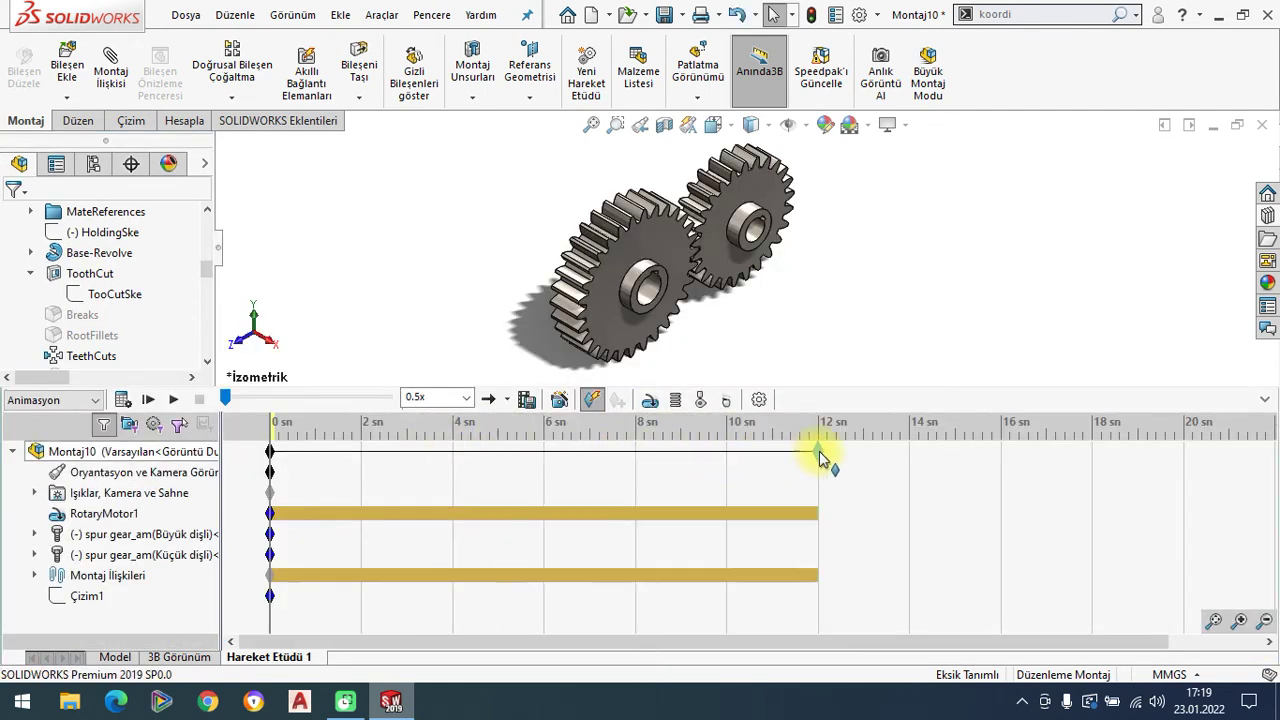
pyautogui.click(1265, 404)
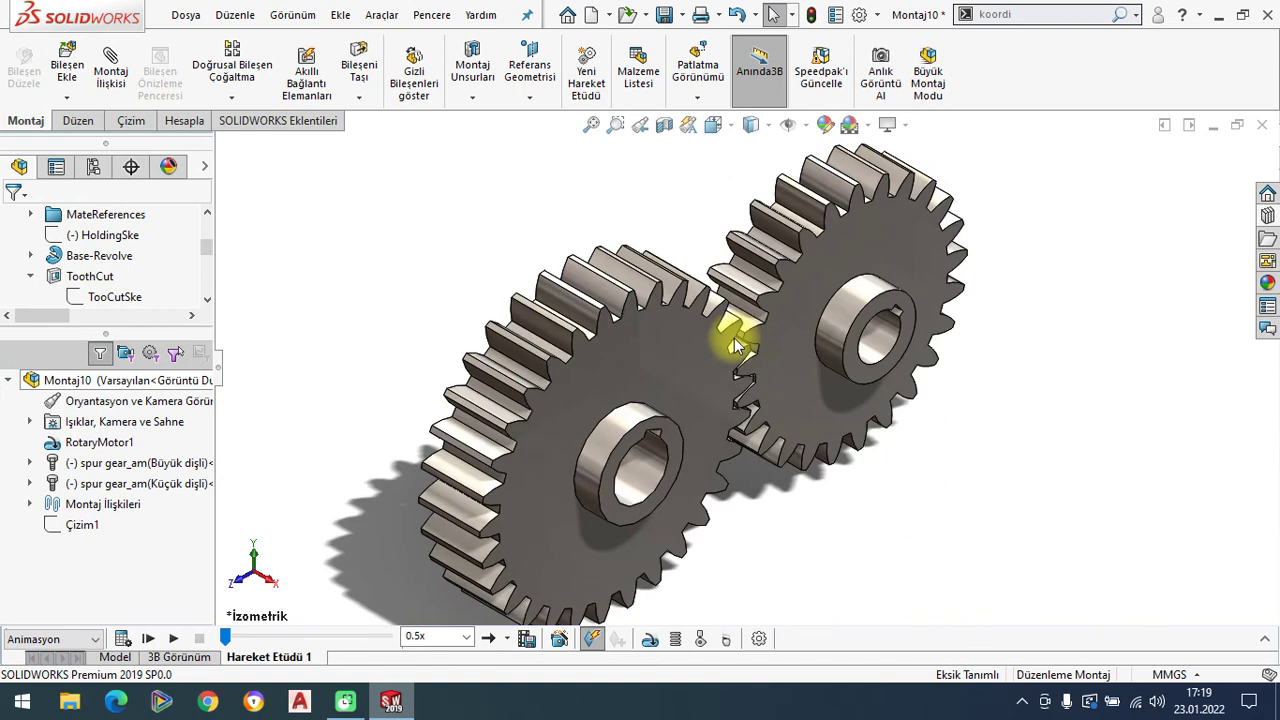
pyautogui.scroll(2, 735, 345)
pyautogui.click(122, 638)
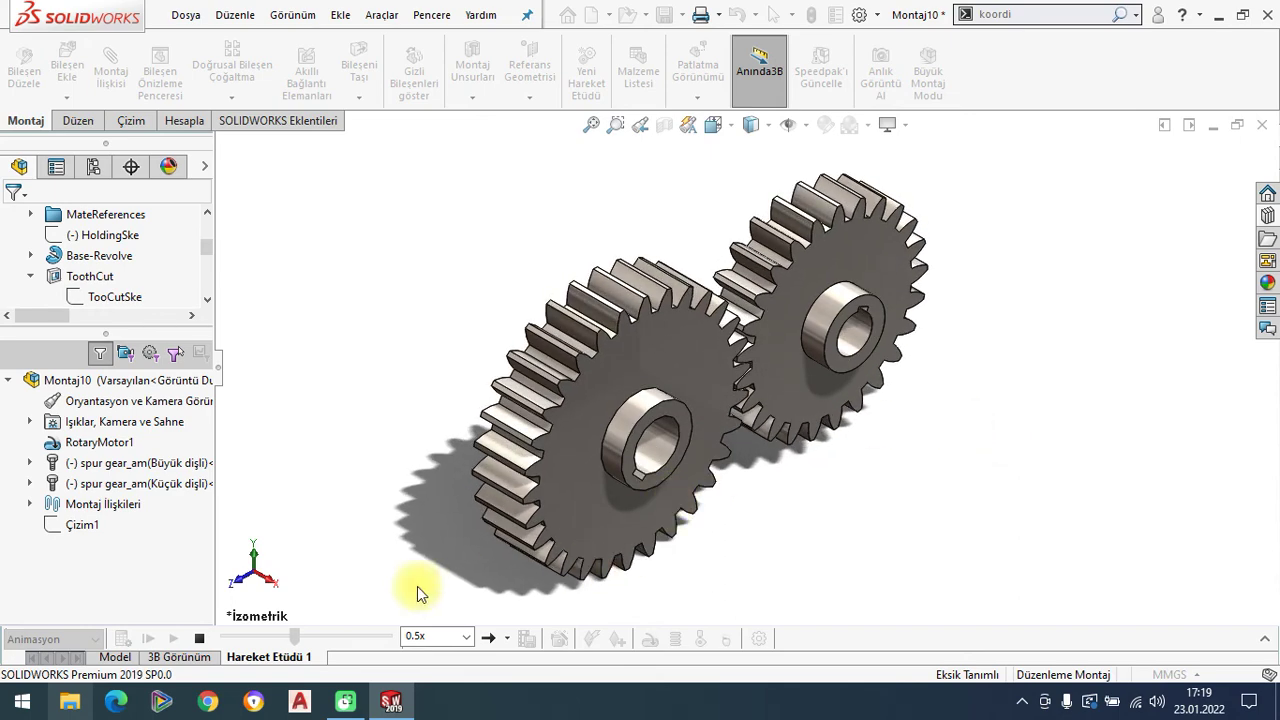
# Set playback mode to Reciprocate and change the playback speed through 1x and 2x to 5 sn
pyautogui.click(507, 638)
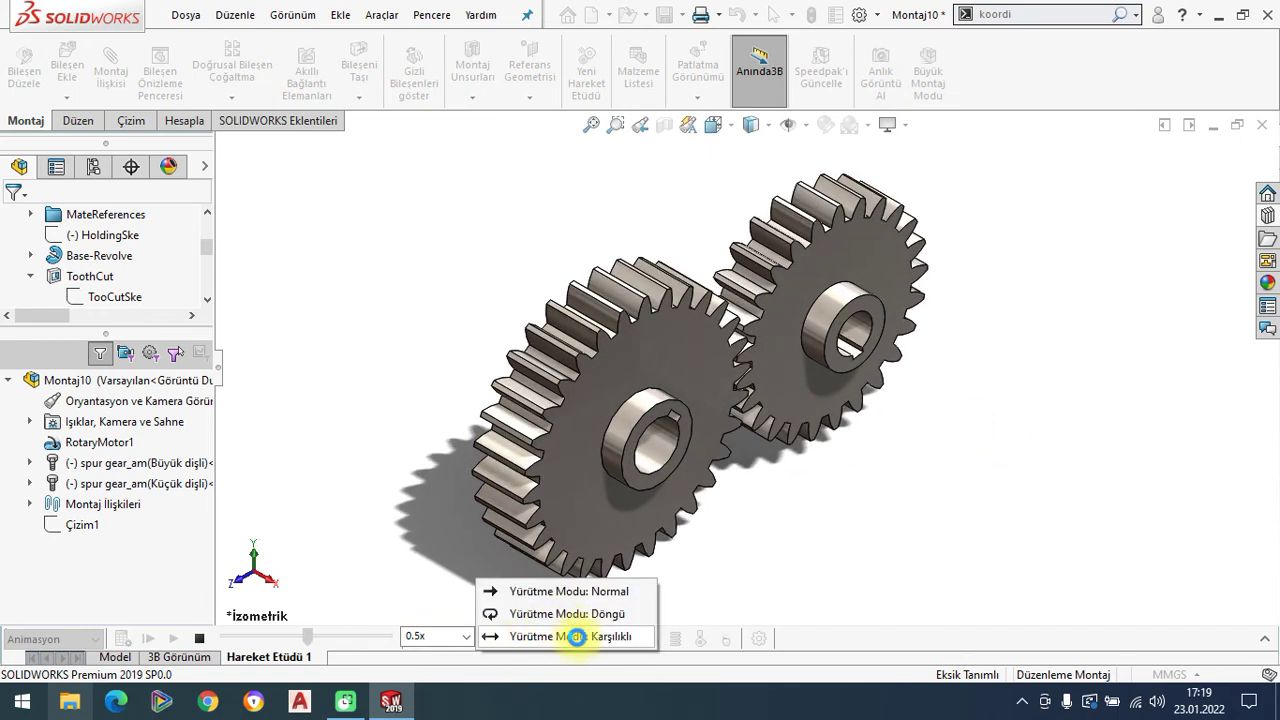
pyautogui.click(566, 636)
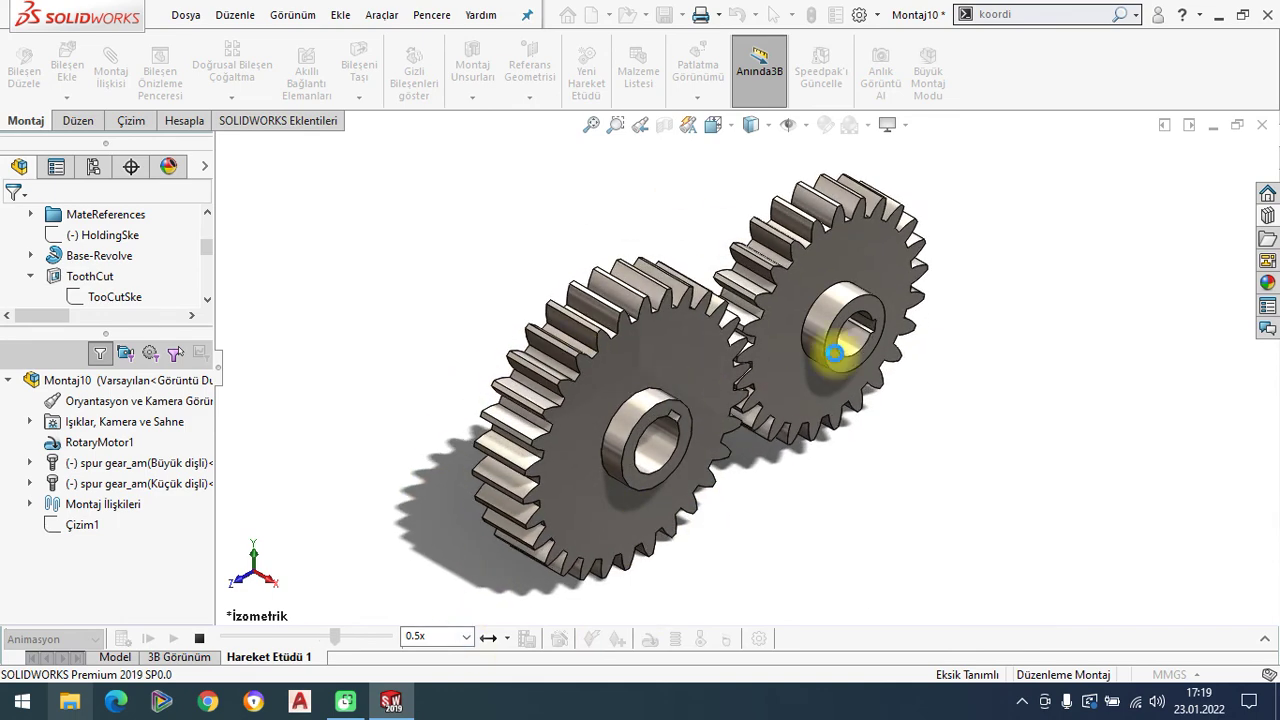
pyautogui.click(466, 636)
pyautogui.click(416, 548)
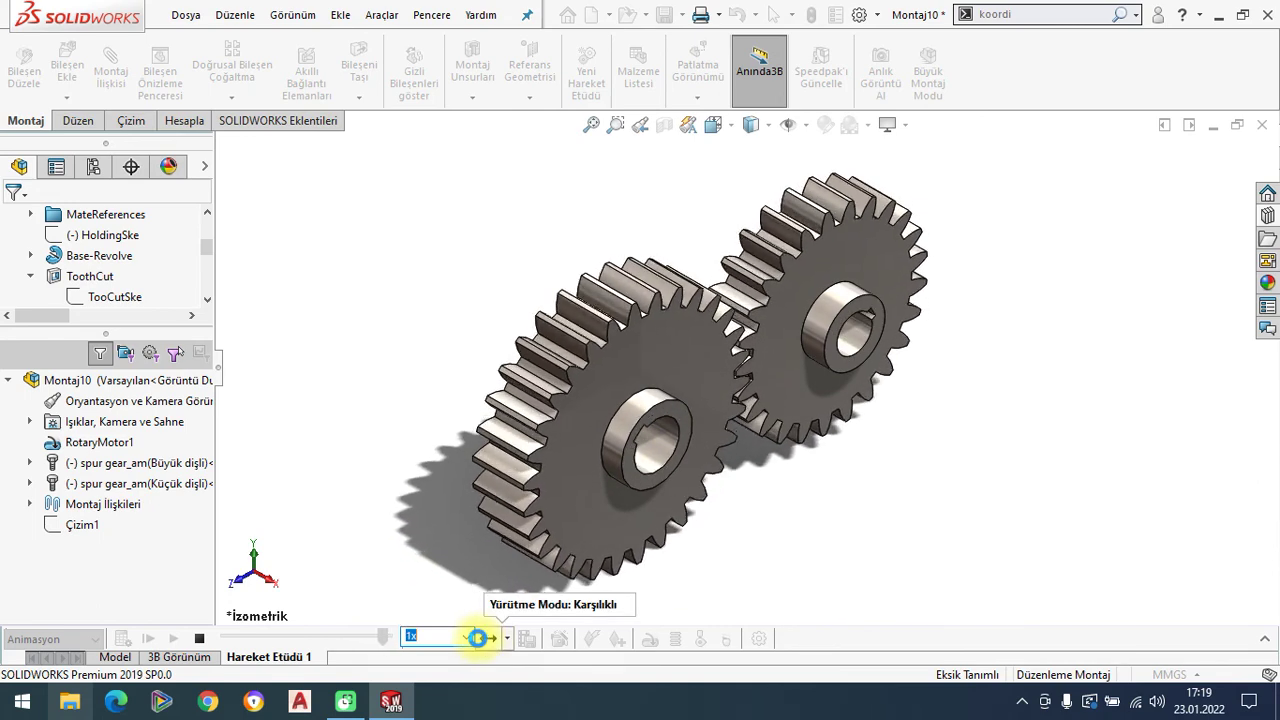
pyautogui.click(466, 636)
pyautogui.click(429, 570)
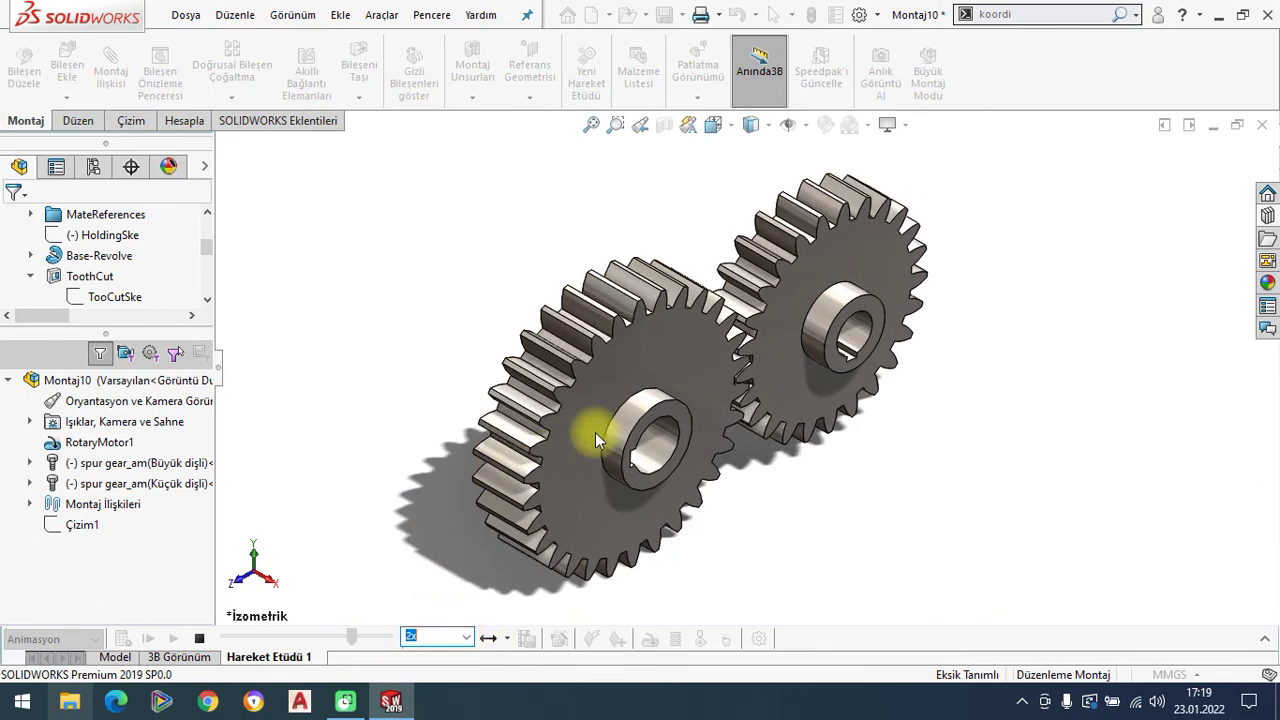
pyautogui.click(463, 639)
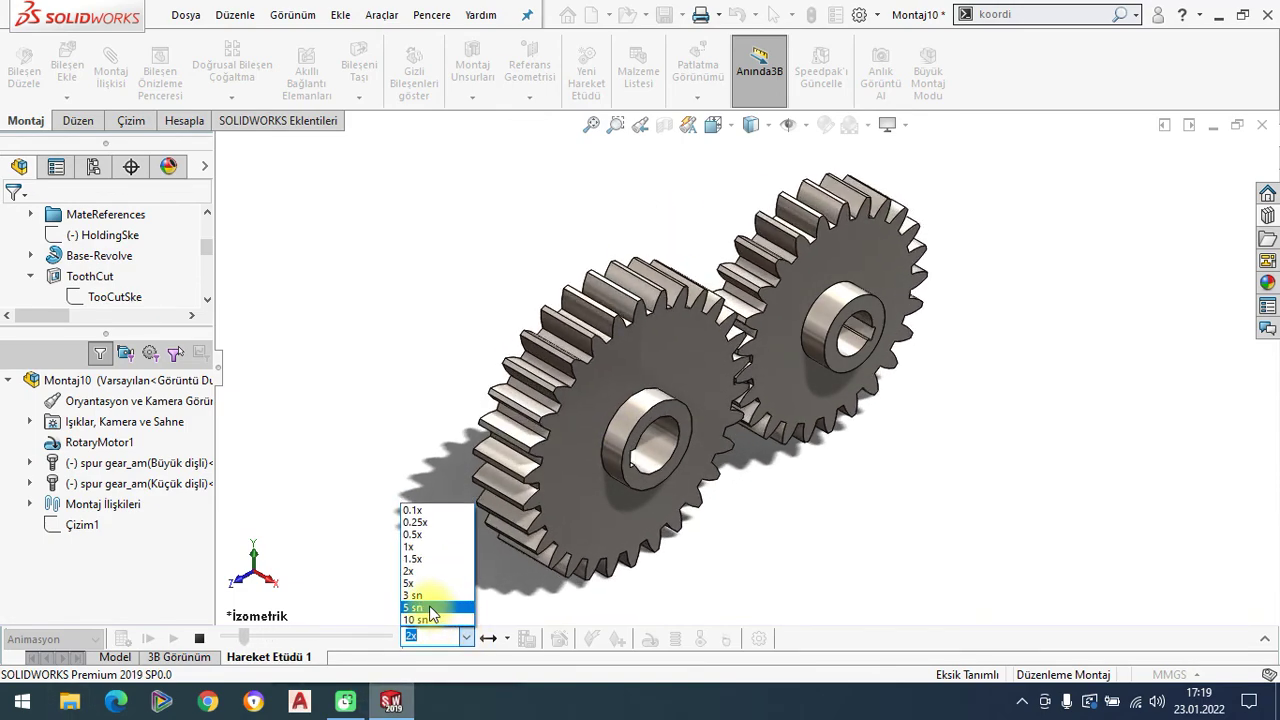
pyautogui.click(425, 607)
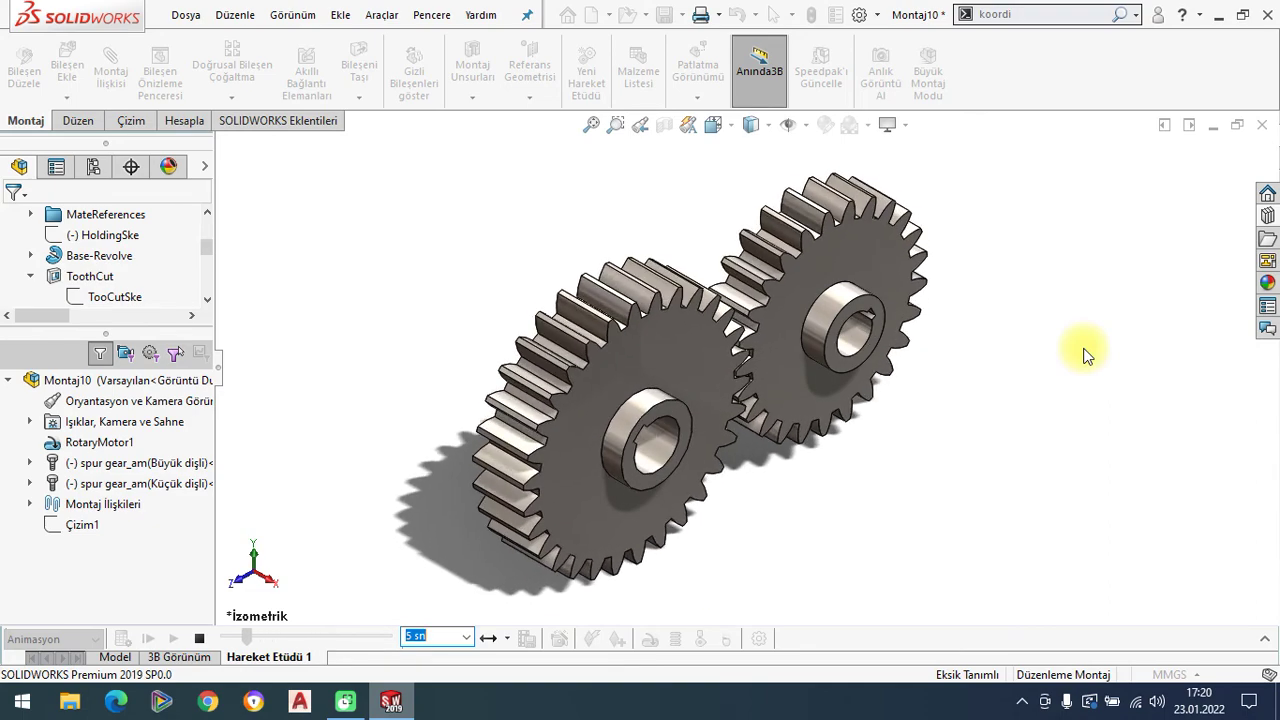
# Set playback mode back to Normal and switch to the 3B Görünüm tab
pyautogui.click(507, 638)
pyautogui.click(537, 591)
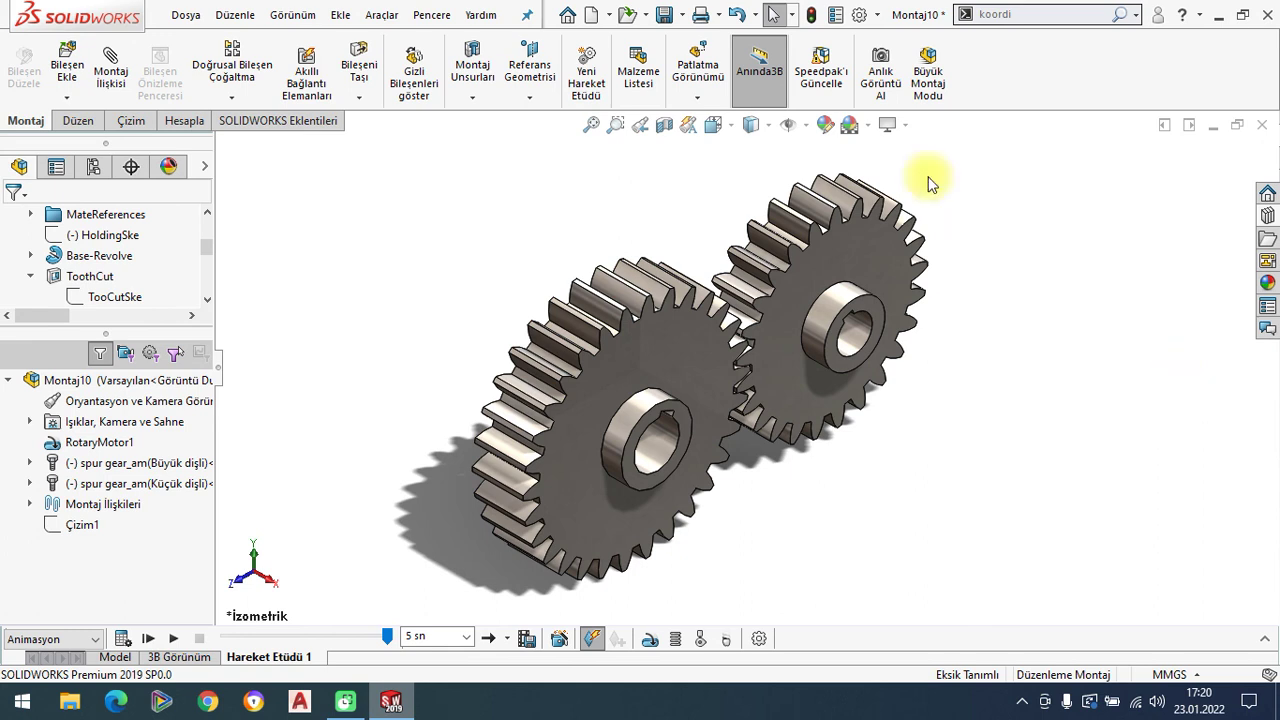
pyautogui.click(180, 657)
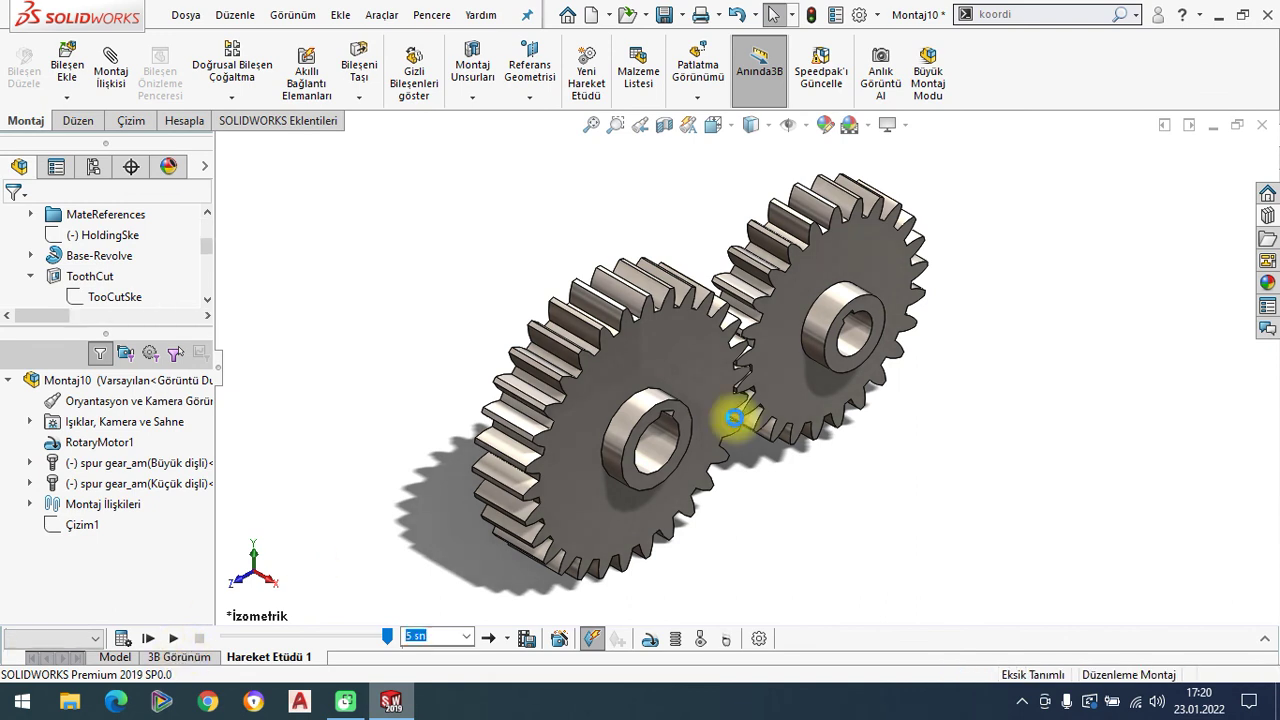